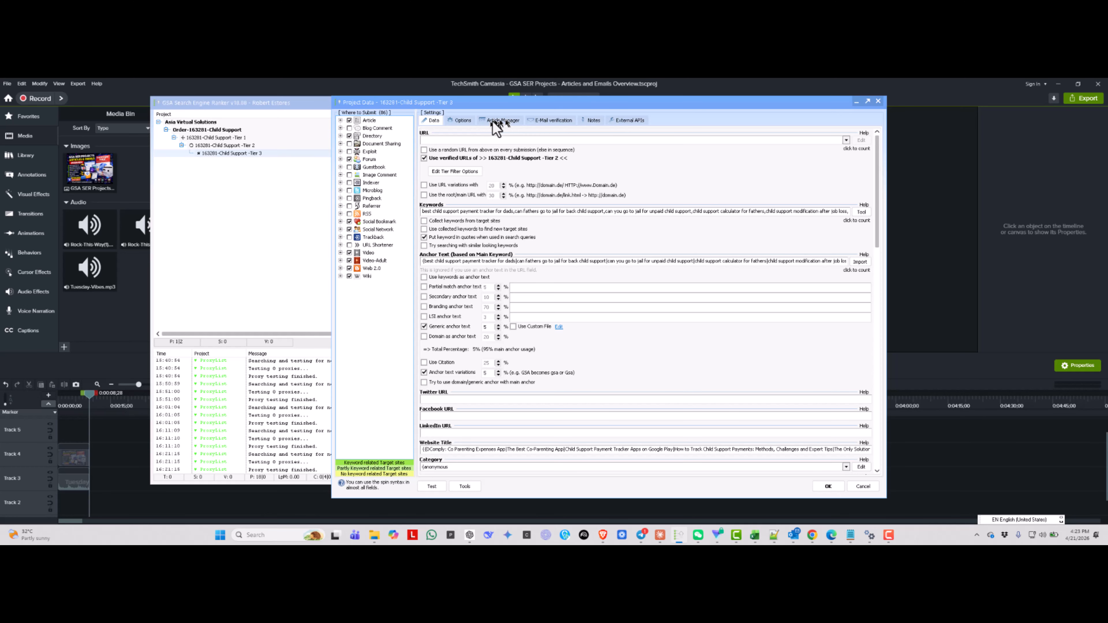
- Review the Child Support Tier 3 project's e-mail verification accounts and its list of spun articles, selecting the Oregon Department of Justice overpayments article
{"action": "left_click", "coordinate": [554, 121]}
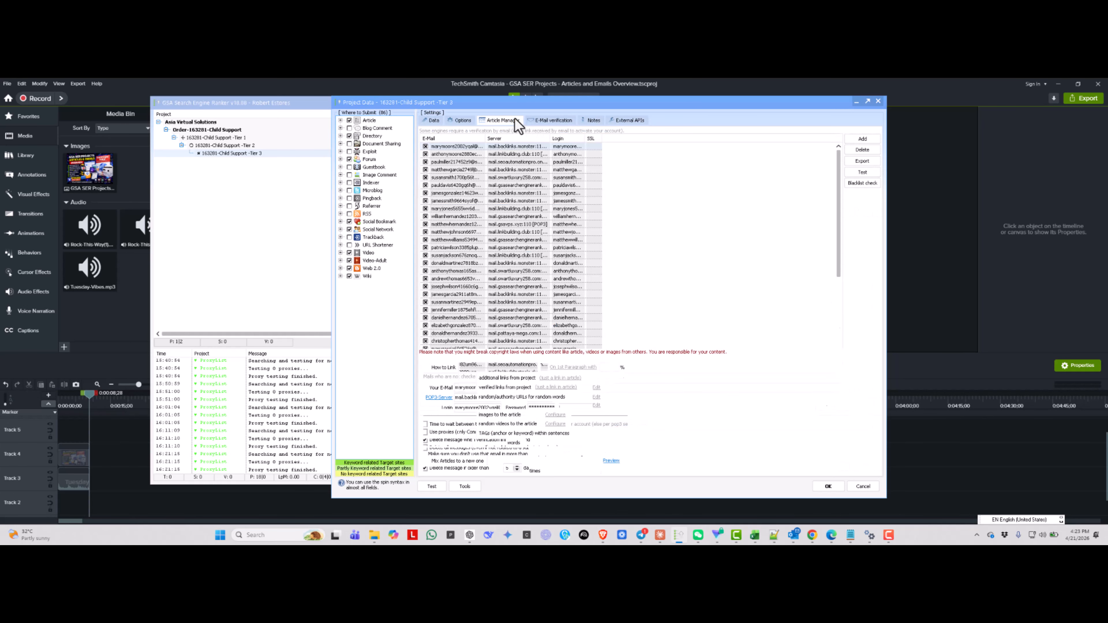
{"action": "left_click", "coordinate": [512, 120]}
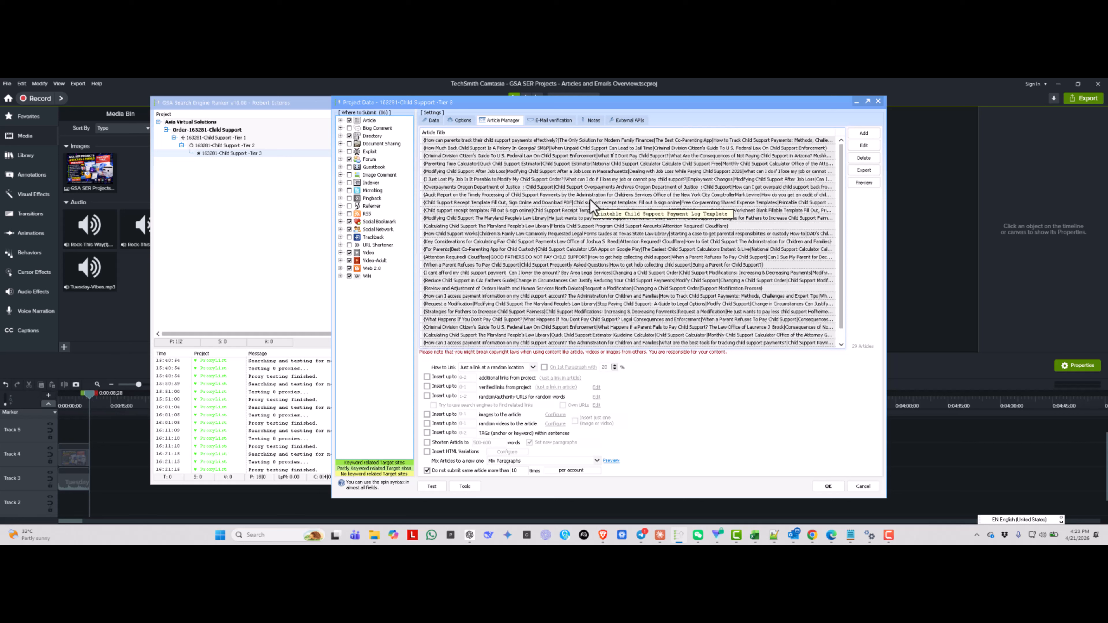
{"action": "left_click", "coordinate": [573, 188]}
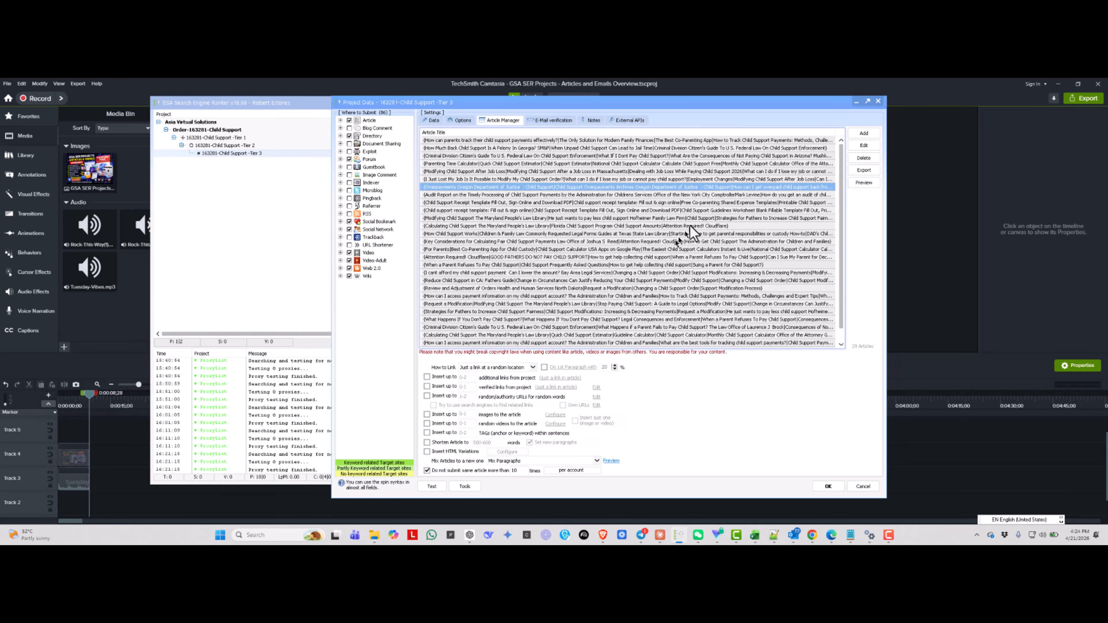
- Switch to SCM PageFlow, show 100 page pipeline jobs per page and browse the full list of earlier jobs
{"action": "left_click", "coordinate": [870, 534]}
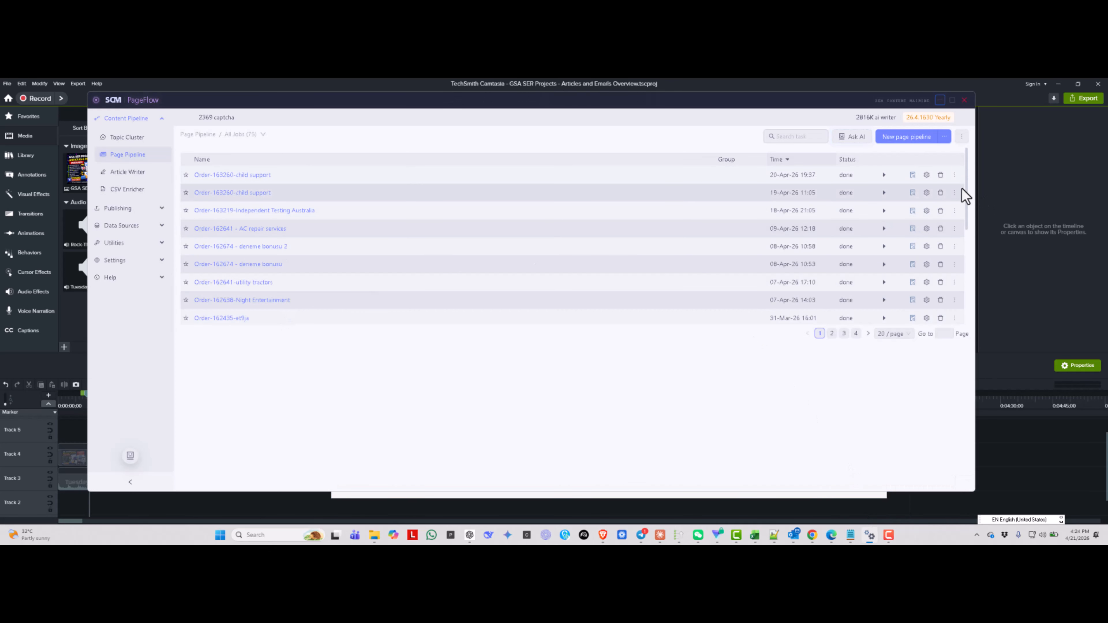
{"action": "left_click", "coordinate": [897, 334]}
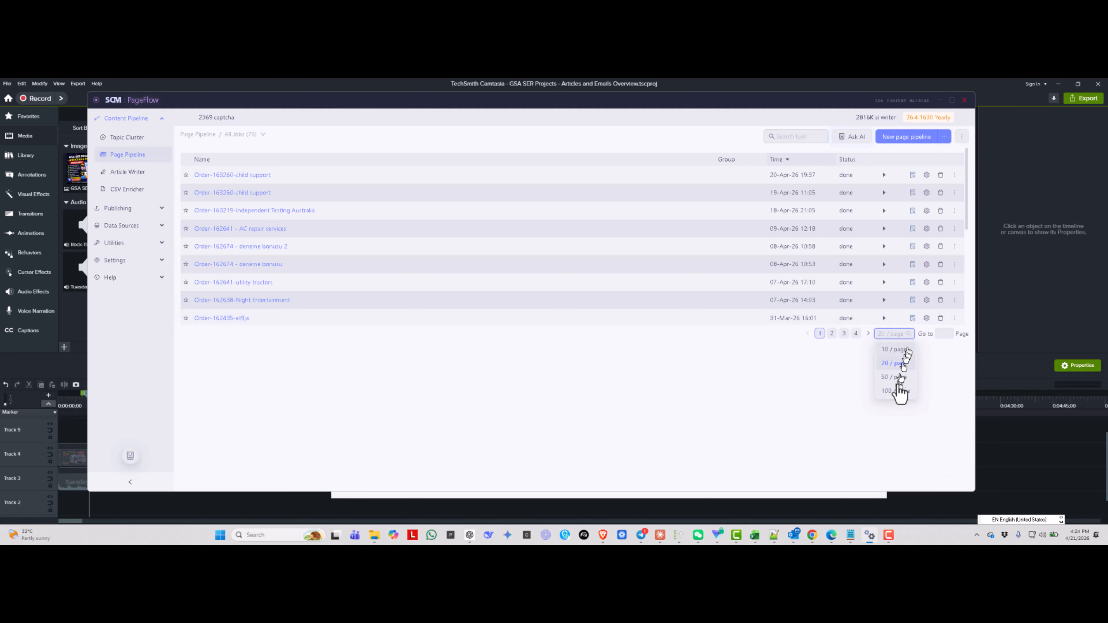
{"action": "left_click", "coordinate": [896, 391]}
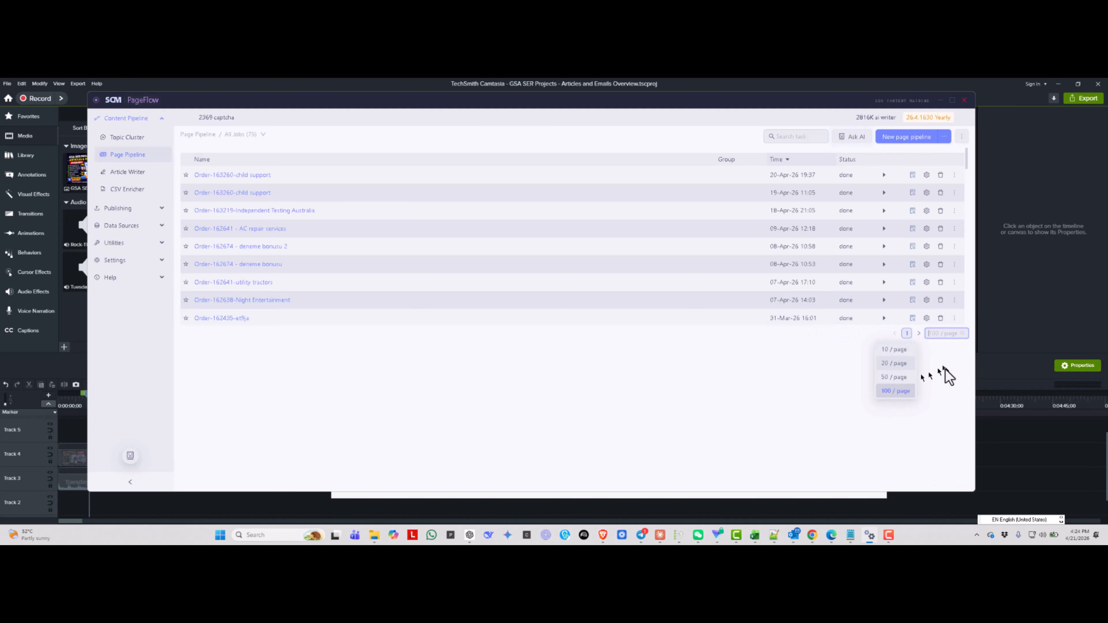
{"action": "scroll", "coordinate": [920, 210], "scroll_direction": "down", "scroll_amount": 20}
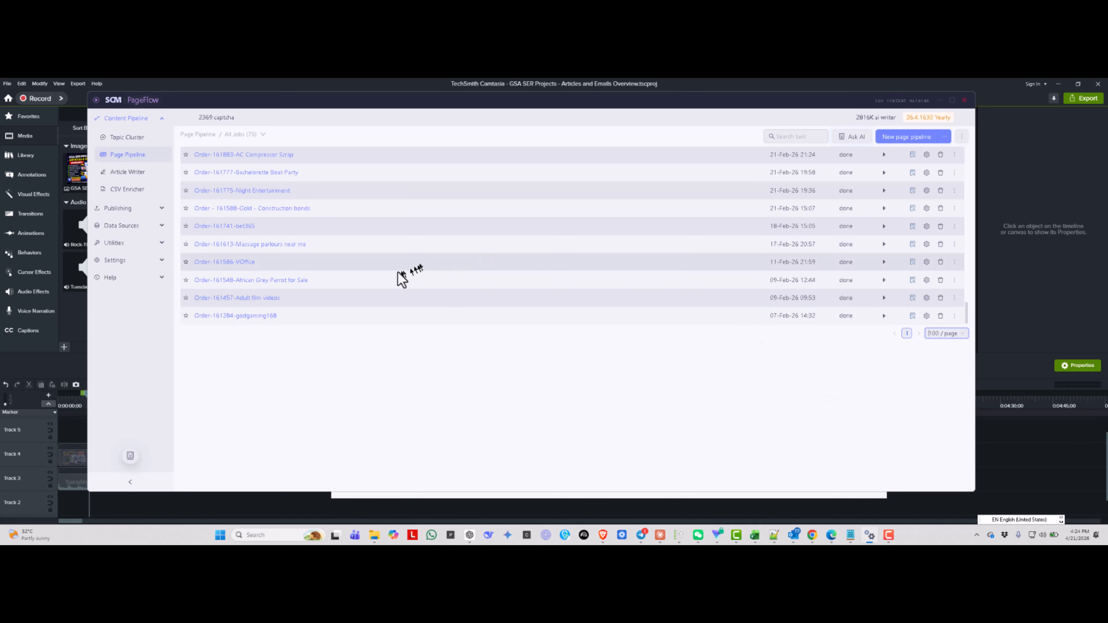
{"action": "scroll", "coordinate": [341, 275], "scroll_direction": "up", "scroll_amount": 5}
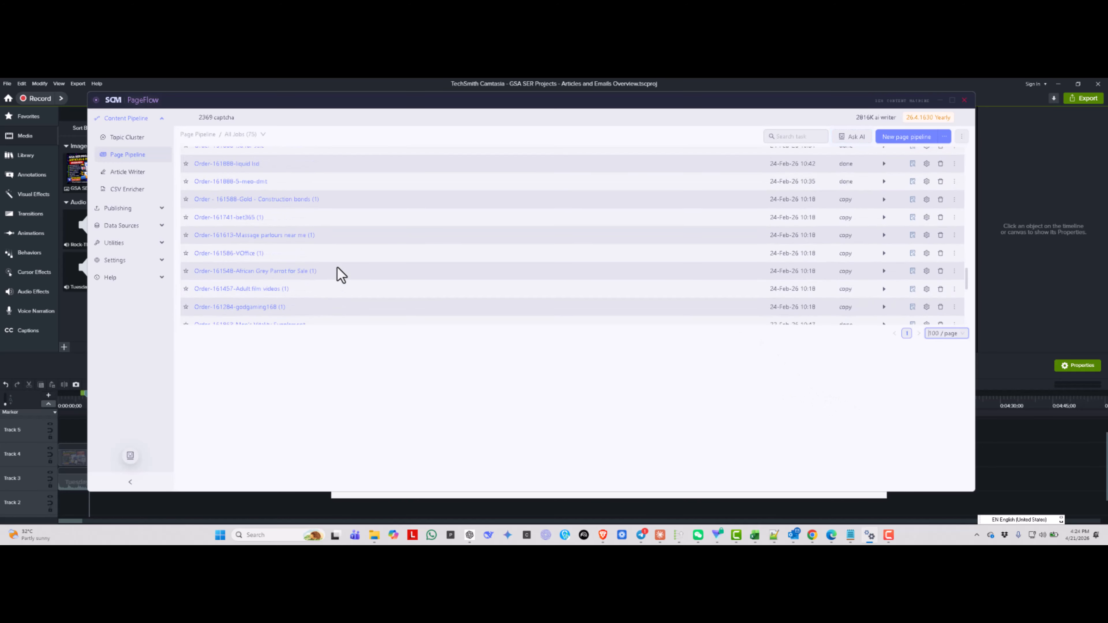
{"action": "scroll", "coordinate": [338, 269], "scroll_direction": "up", "scroll_amount": 5}
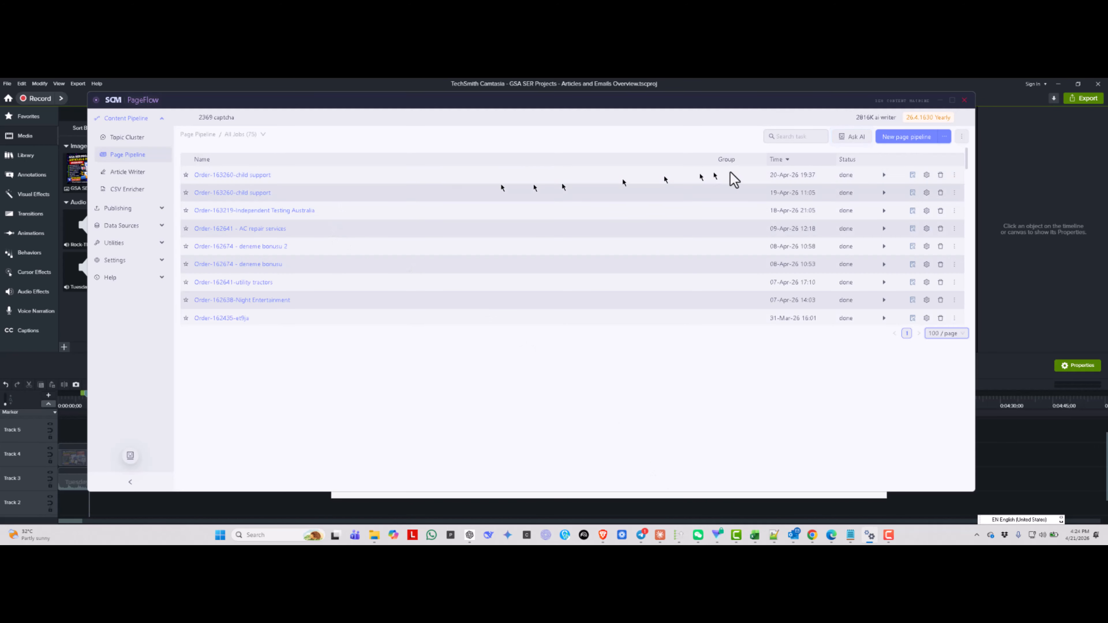
- Open the settings of the newest child support job and review its page inputs, content sources, search source and export options
{"action": "left_click", "coordinate": [925, 176]}
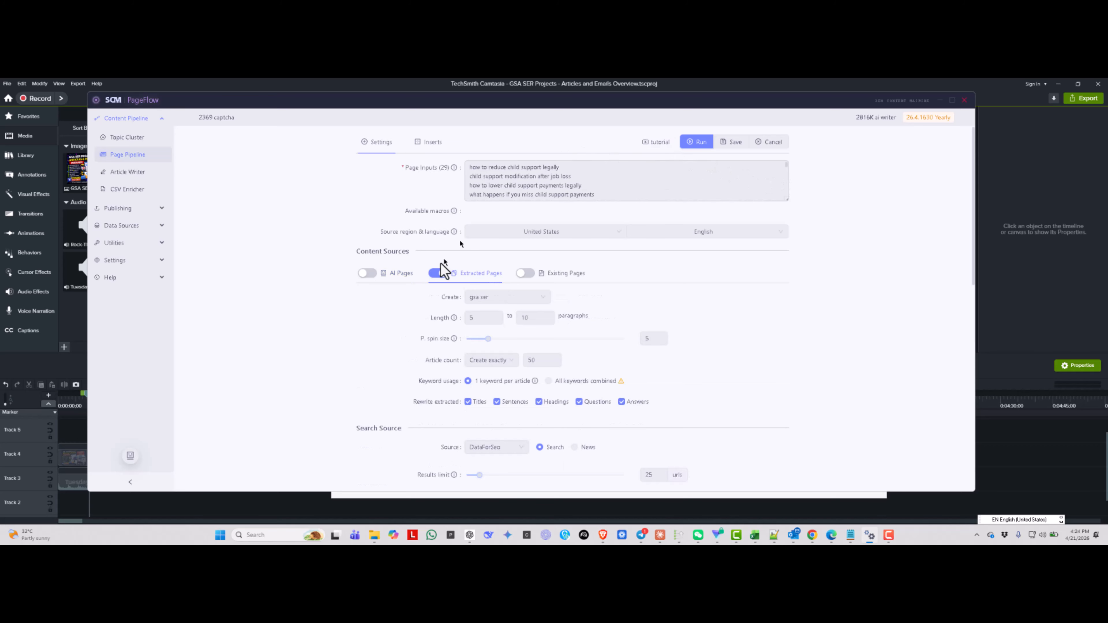
{"action": "scroll", "coordinate": [393, 327], "scroll_direction": "down", "scroll_amount": 5}
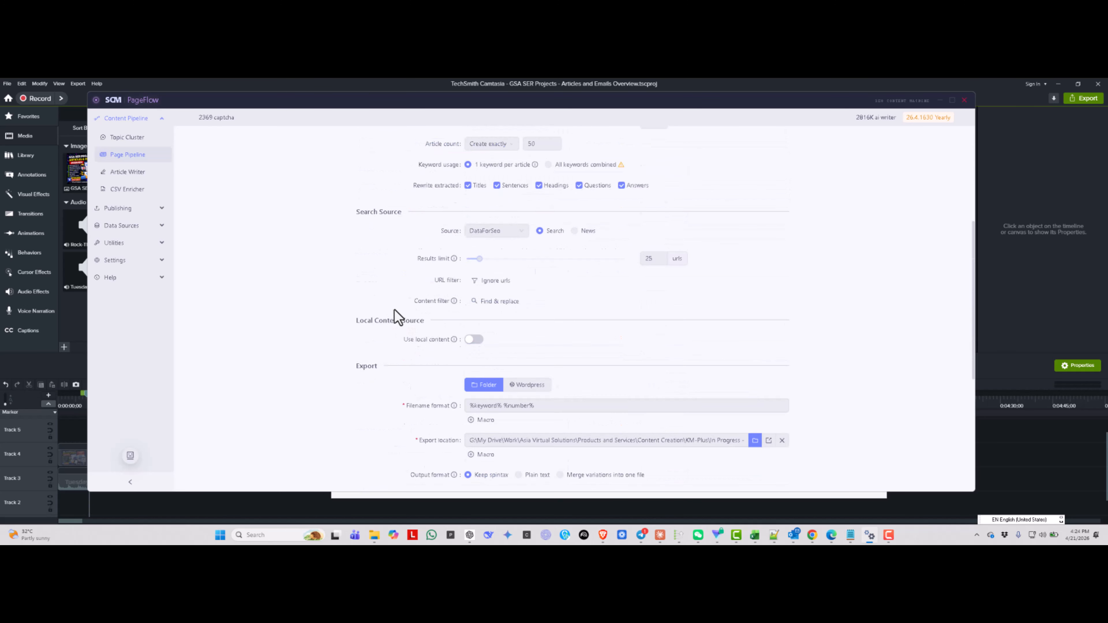
{"action": "scroll", "coordinate": [395, 317], "scroll_direction": "up", "scroll_amount": 5}
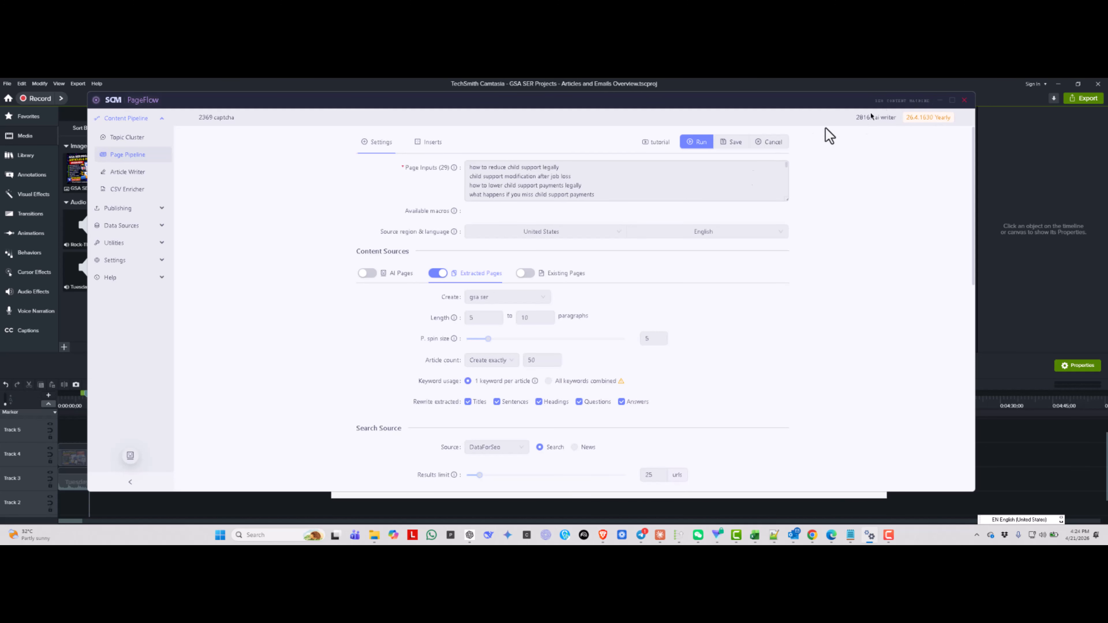
- Switch to GSA Search Engine Ranker and preview the first Article Manager entry starting with "Modifying Child Support The Maryland People's Law Library" and "He just wants to pay less"
{"action": "left_click", "coordinate": [678, 536]}
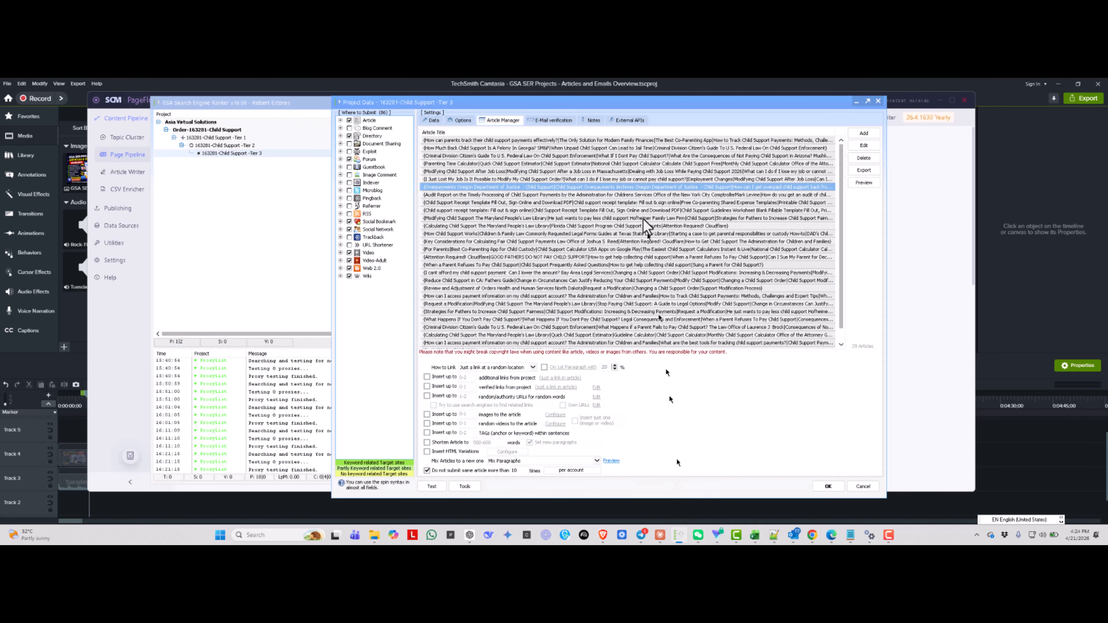
{"action": "left_click", "coordinate": [601, 218]}
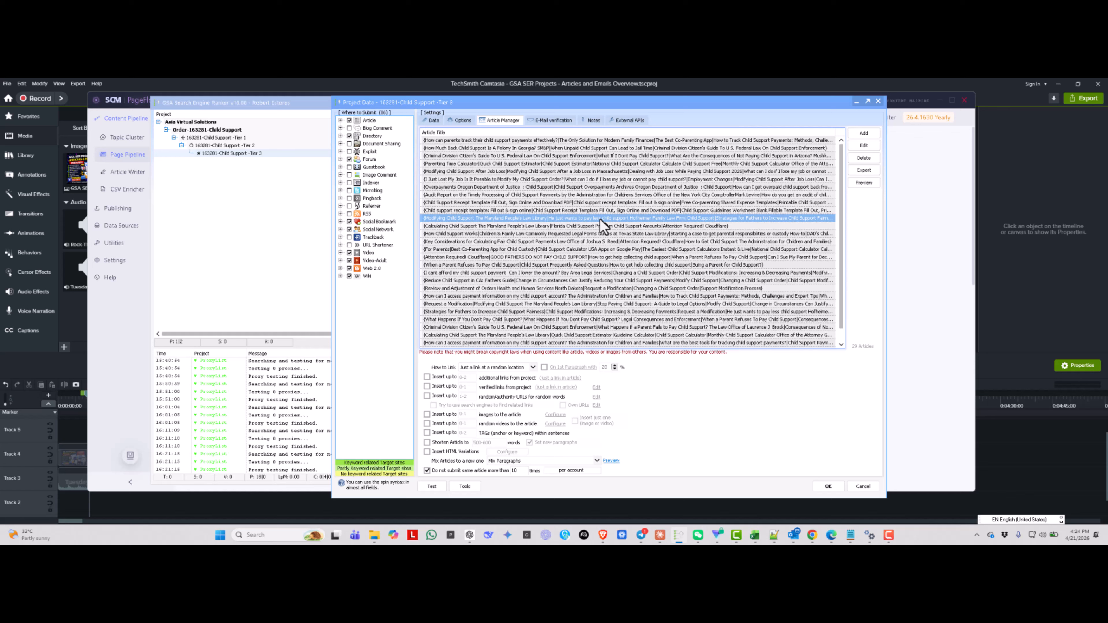
{"action": "left_click", "coordinate": [862, 183]}
{"action": "left_click", "coordinate": [880, 193]}
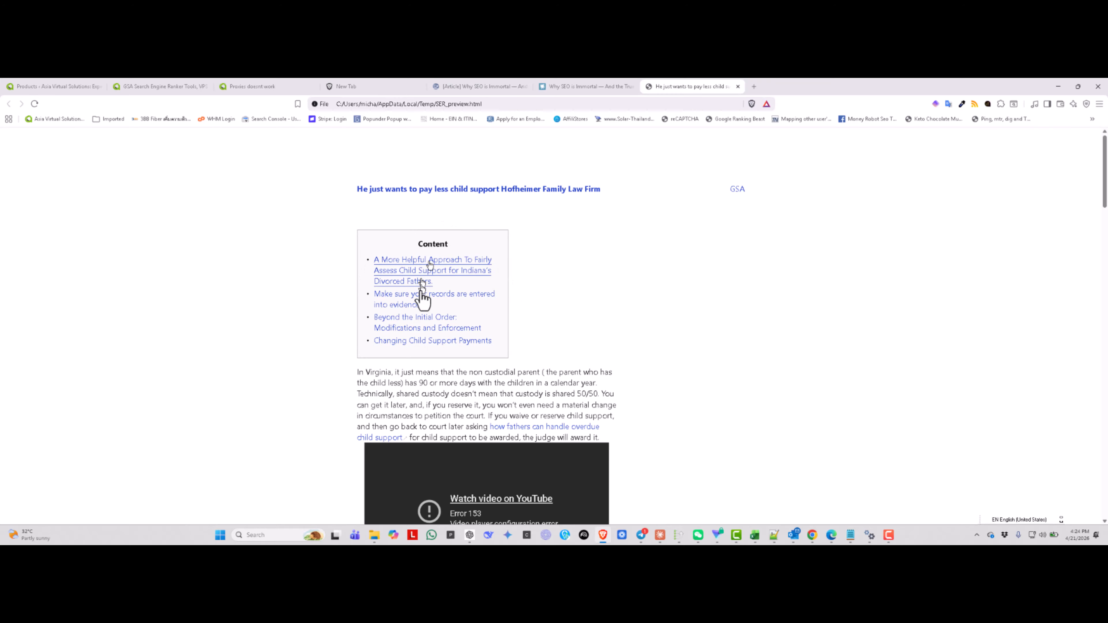
- Examine the previewed article's contents box, contextual link, embedded videos, images, section text and closing bullet list
{"action": "scroll", "coordinate": [541, 250], "scroll_direction": "down", "scroll_amount": 5}
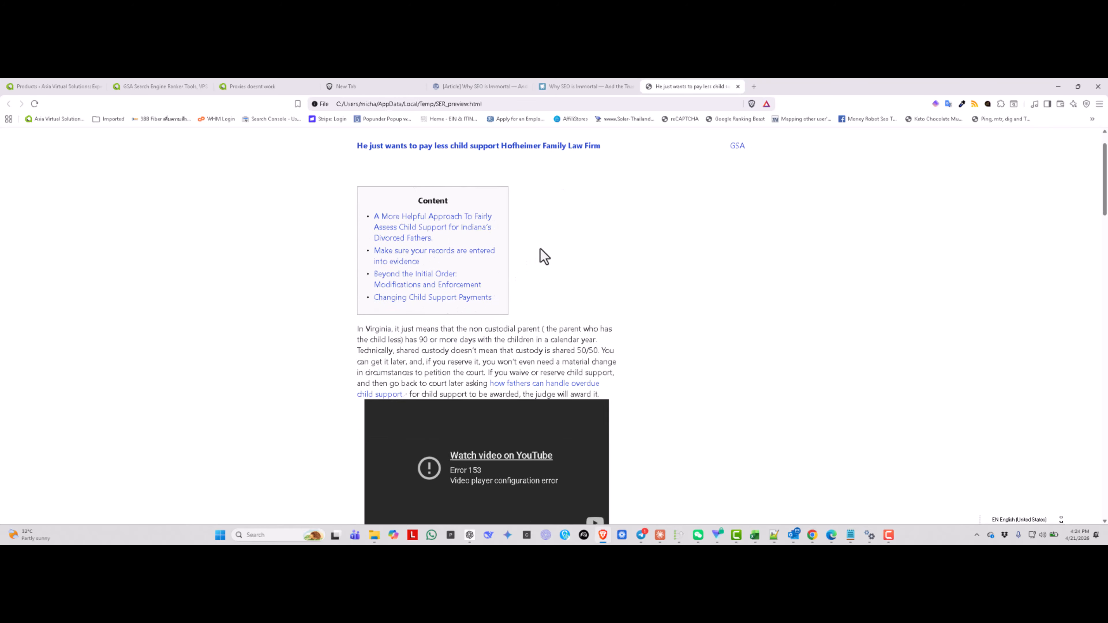
{"action": "scroll", "coordinate": [548, 258], "scroll_direction": "up", "scroll_amount": 2}
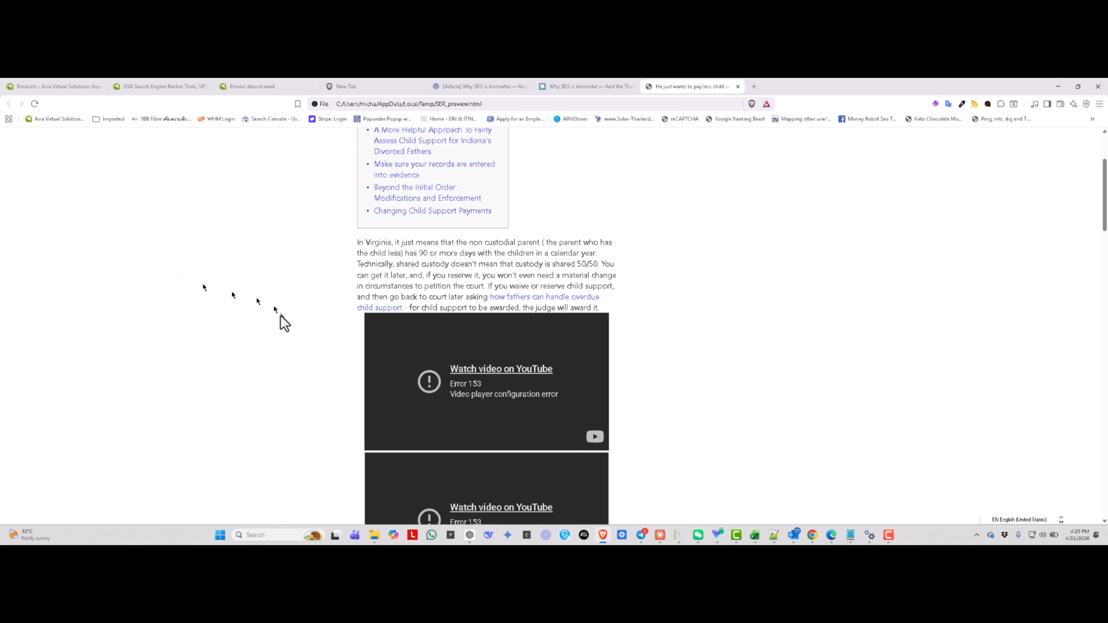
{"action": "scroll", "coordinate": [561, 247], "scroll_direction": "down", "scroll_amount": 10}
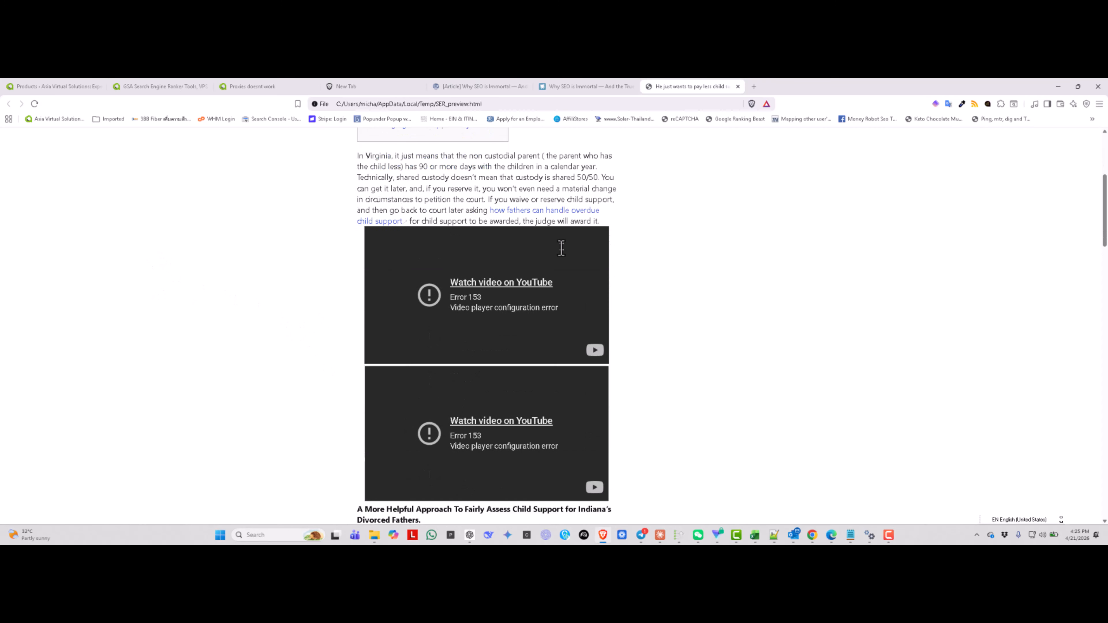
{"action": "scroll", "coordinate": [567, 251], "scroll_direction": "down", "scroll_amount": 20}
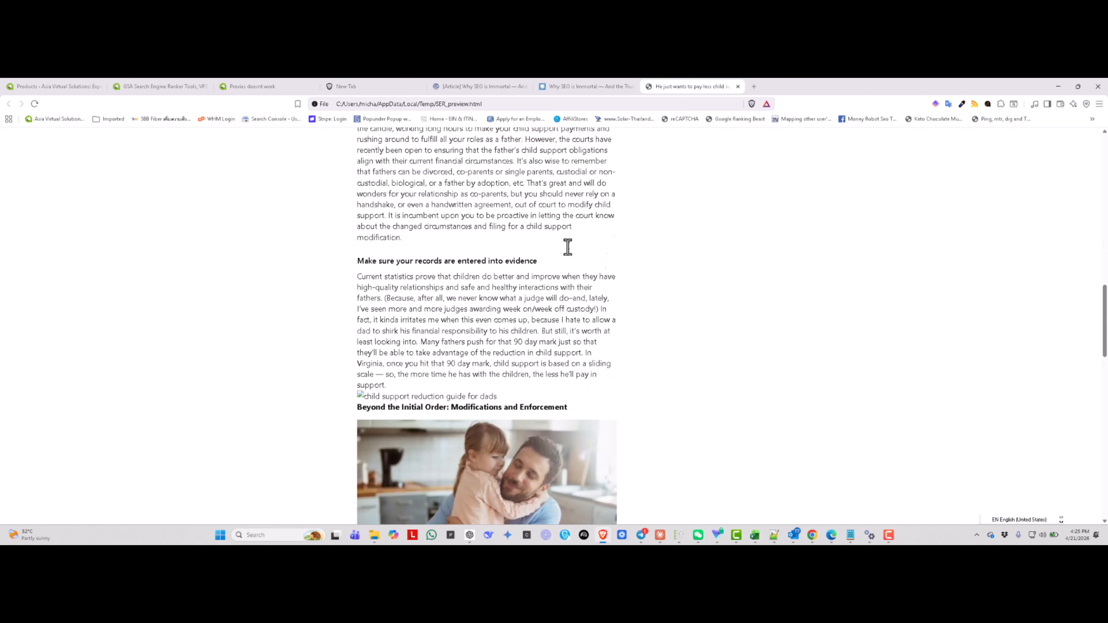
{"action": "scroll", "coordinate": [571, 253], "scroll_direction": "down", "scroll_amount": 3}
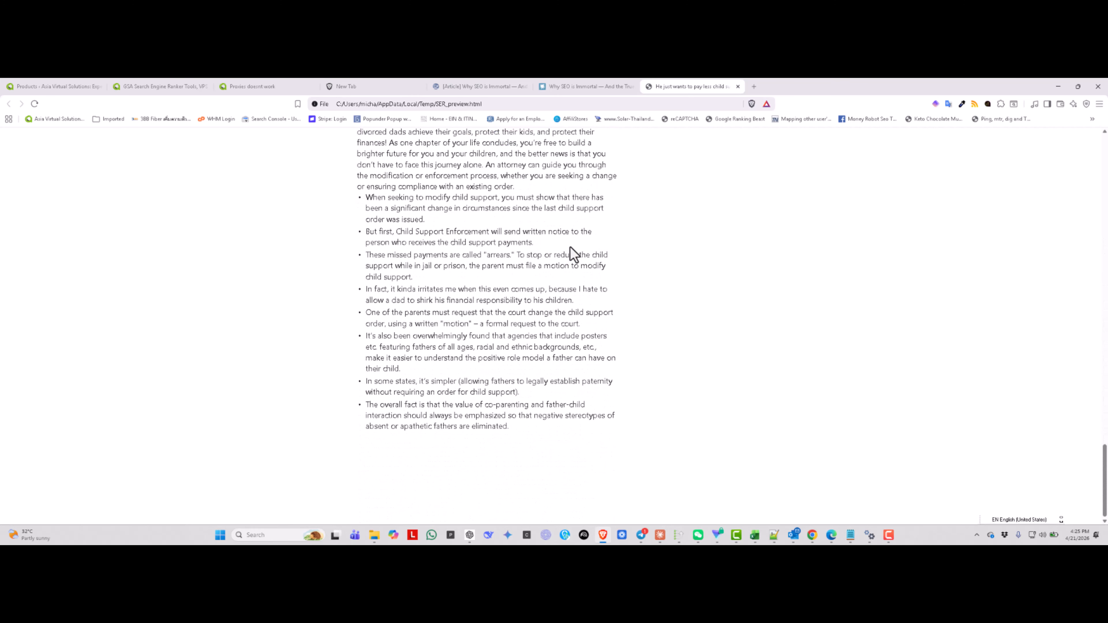
{"action": "scroll", "coordinate": [570, 248], "scroll_direction": "up", "scroll_amount": 20}
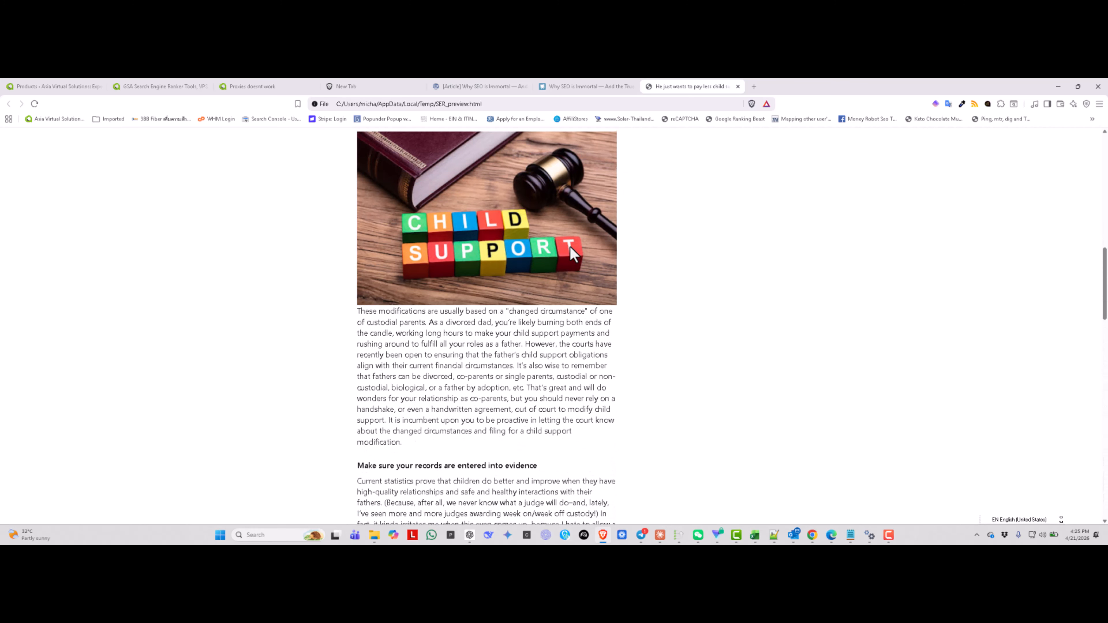
{"action": "scroll", "coordinate": [571, 253], "scroll_direction": "up", "scroll_amount": 5}
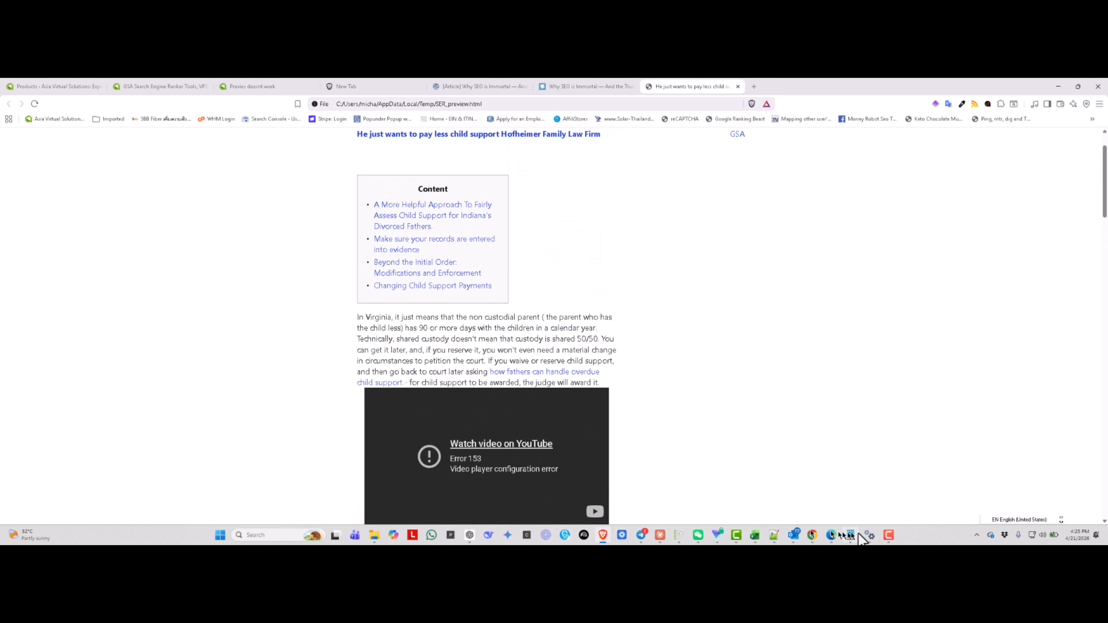
- Return to GSA Search Engine Ranker and look over the Article Manager's options for inserting links, images and videos
{"action": "mouse_move", "coordinate": [769, 542]}
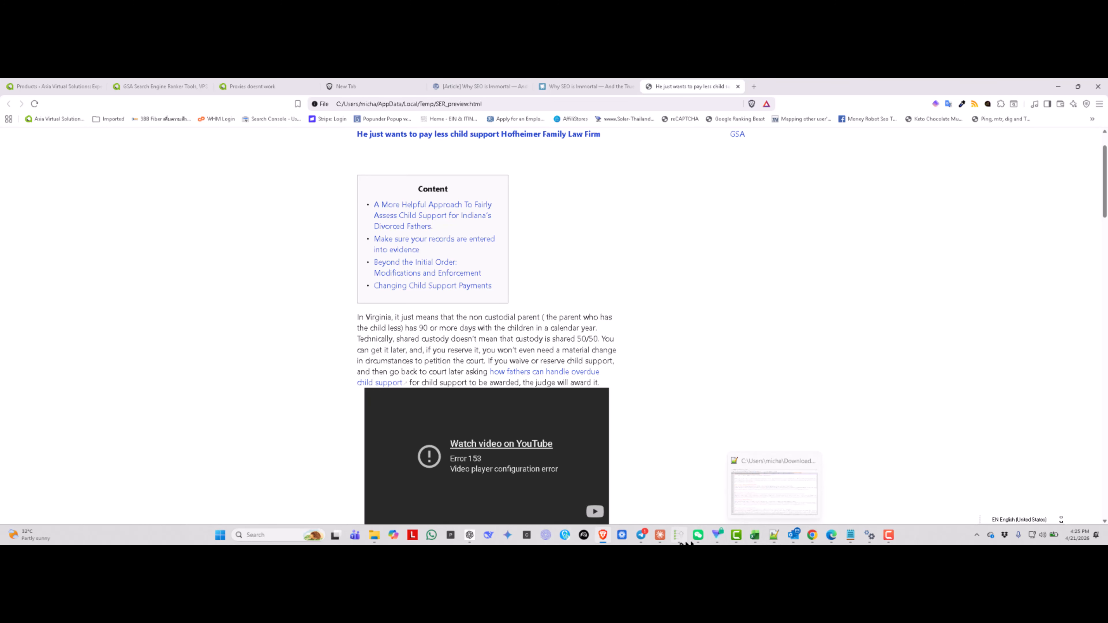
{"action": "mouse_move", "coordinate": [679, 540]}
{"action": "left_click", "coordinate": [667, 502]}
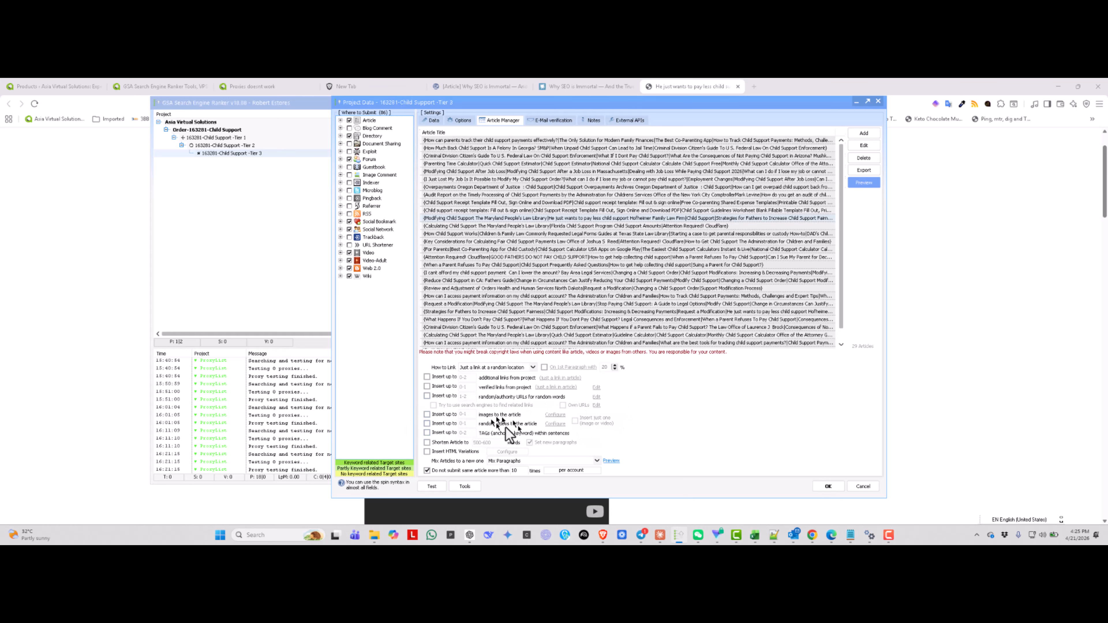
- Switch to SCM PageFlow and review the child support job's Image and Video insert settings
{"action": "left_click", "coordinate": [870, 535]}
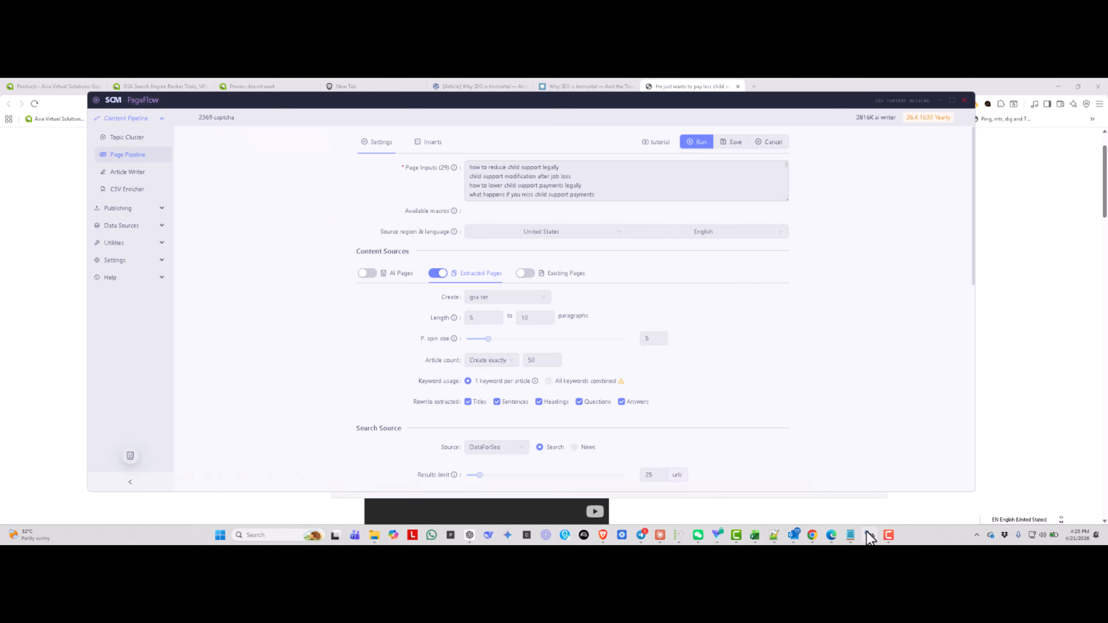
{"action": "left_click", "coordinate": [426, 142]}
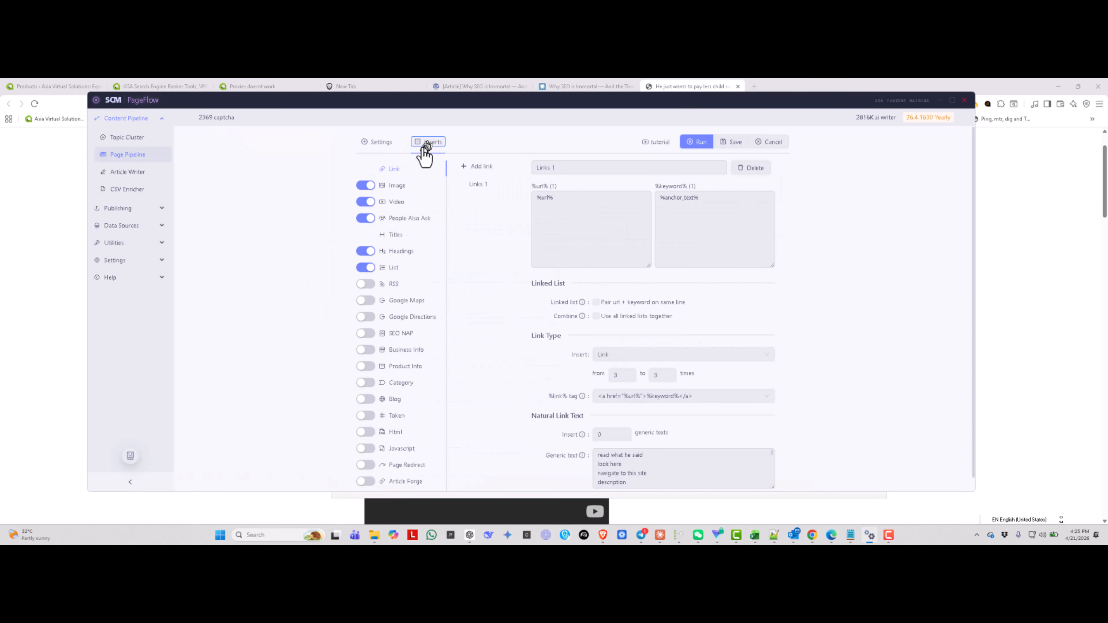
{"action": "left_click", "coordinate": [398, 188]}
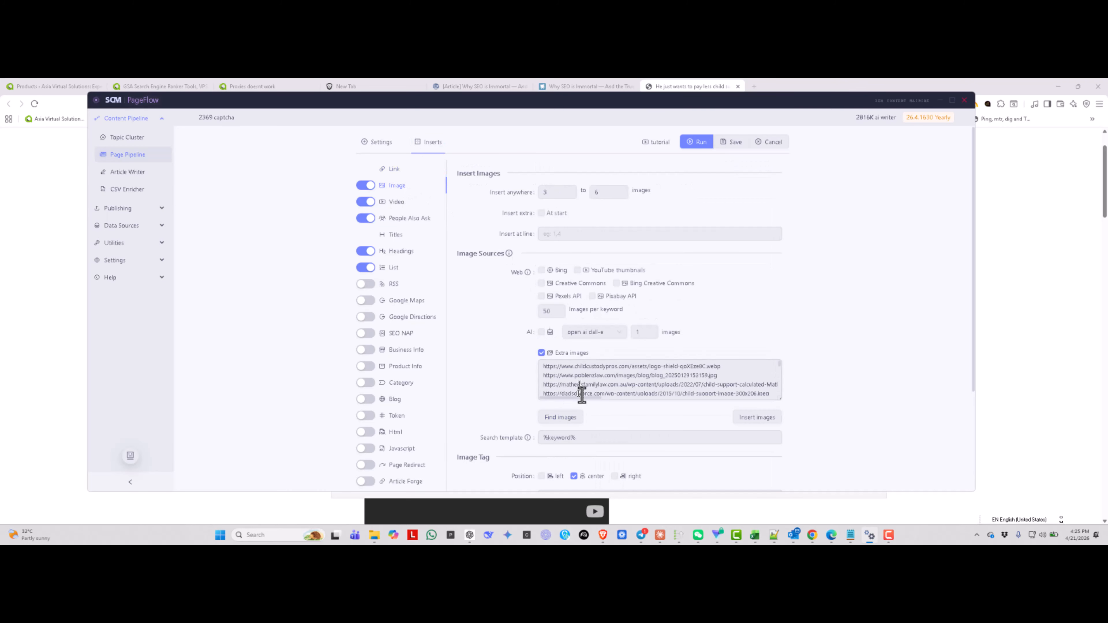
{"action": "left_click", "coordinate": [398, 202]}
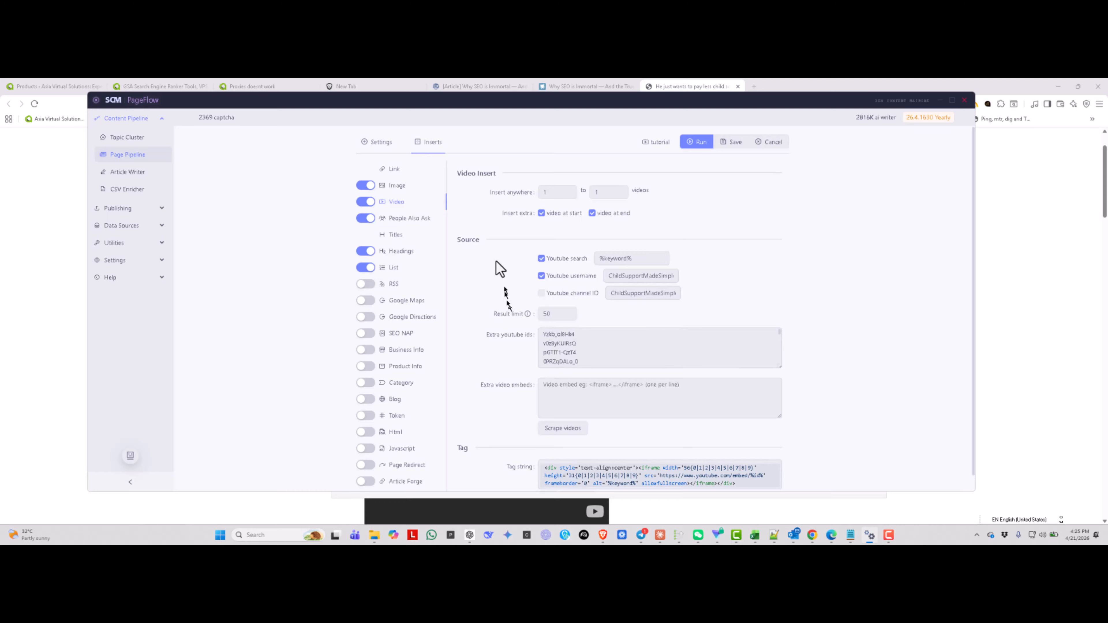
- Review the PageFlow job's Link insert settings, covering the %url% and %anchor_text% placeholders and the available link tag formats
{"action": "left_click", "coordinate": [939, 102]}
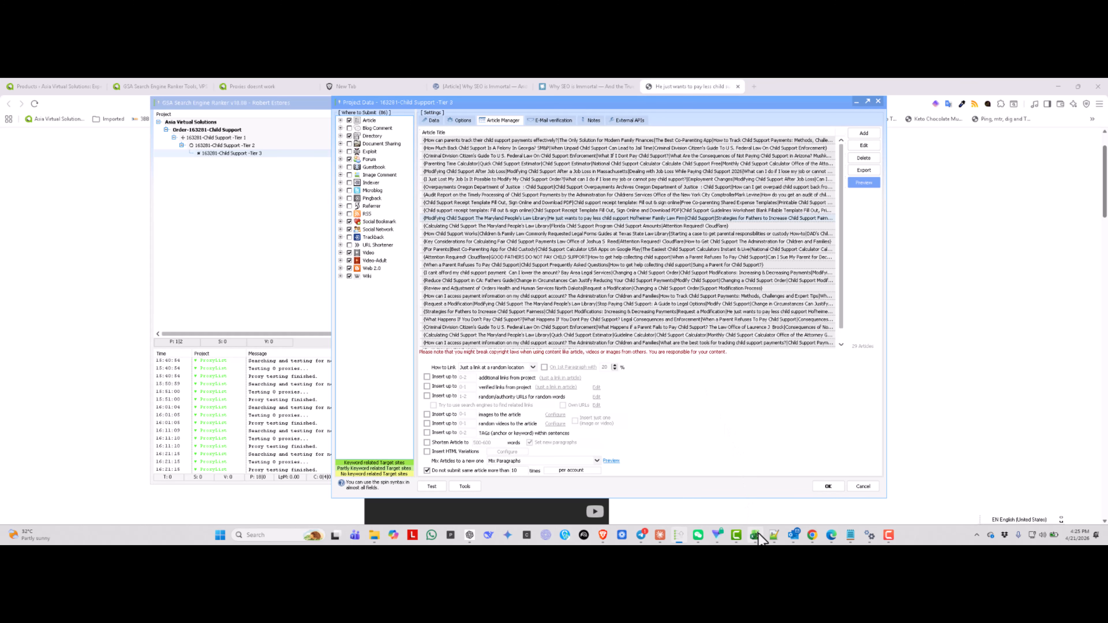
{"action": "left_click", "coordinate": [869, 536]}
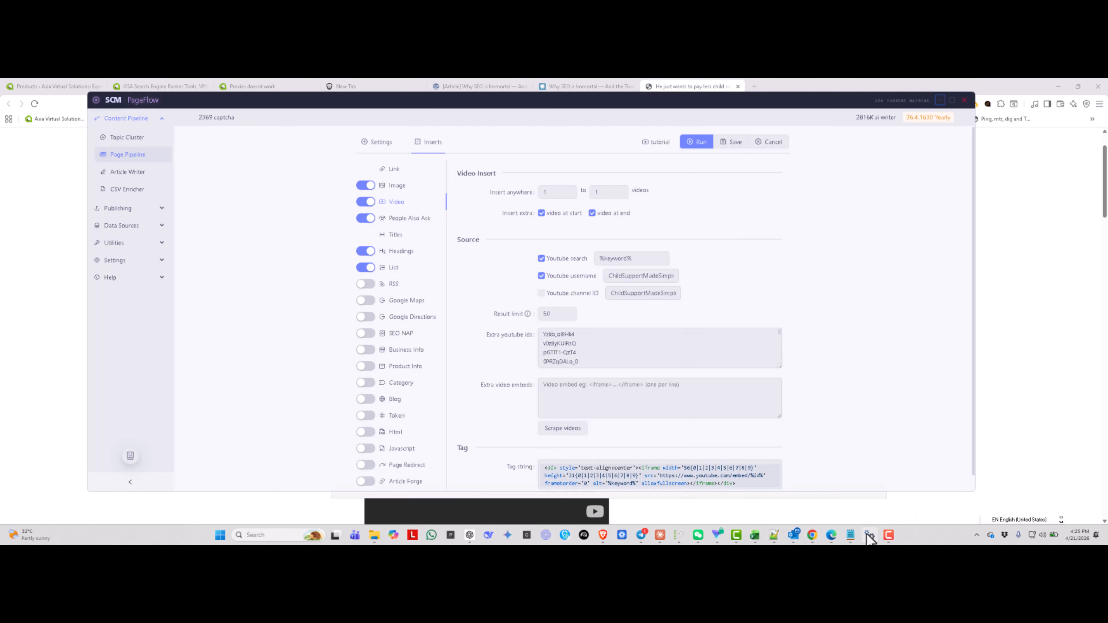
{"action": "left_click", "coordinate": [394, 169]}
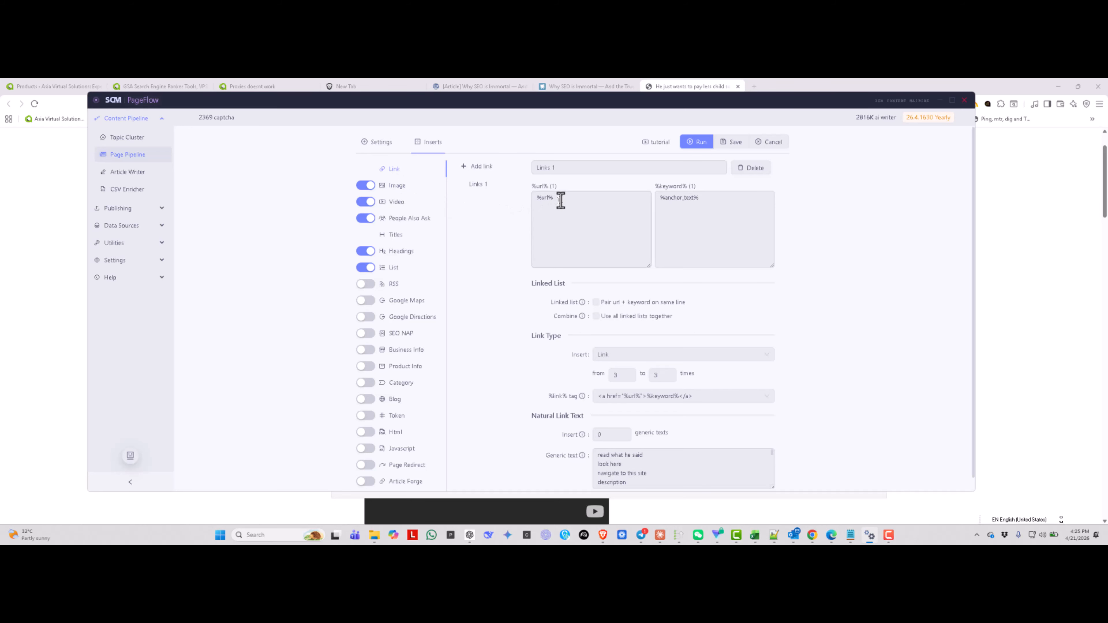
{"action": "left_click_drag", "start_coordinate": [560, 200], "coordinate": [533, 199]}
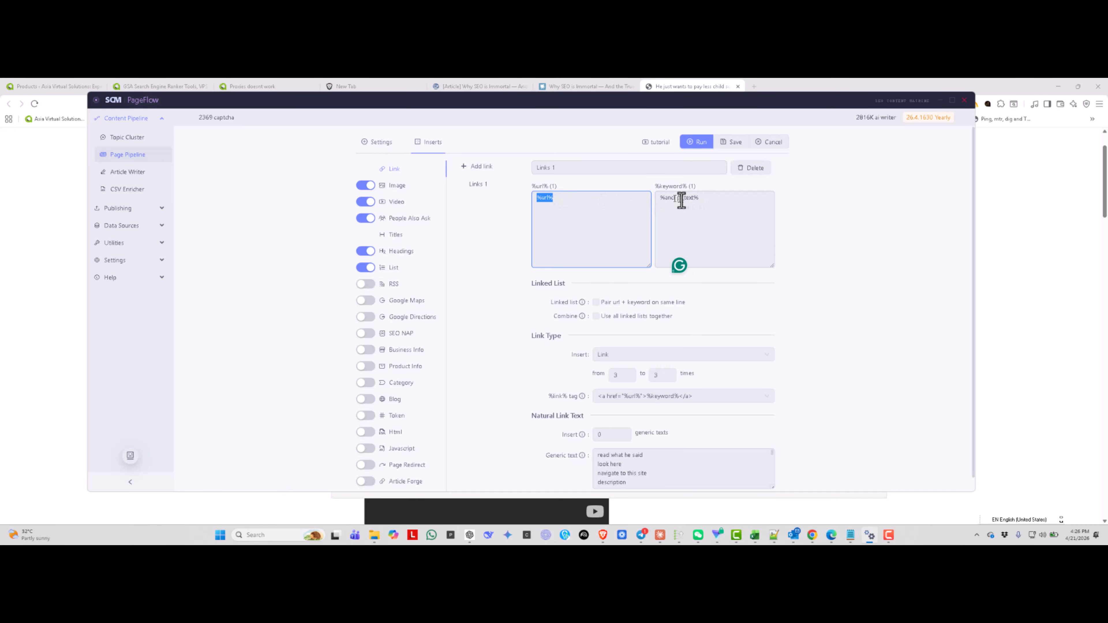
{"action": "left_click_drag", "start_coordinate": [680, 199], "coordinate": [696, 201]}
{"action": "left_click", "coordinate": [707, 397]}
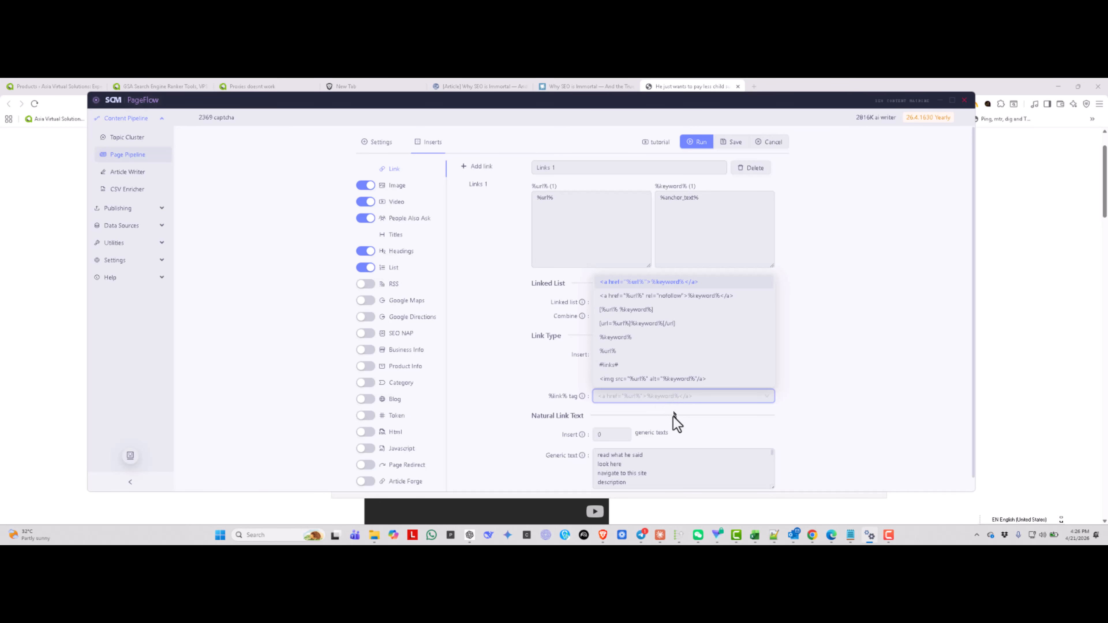
{"action": "left_click", "coordinate": [677, 419]}
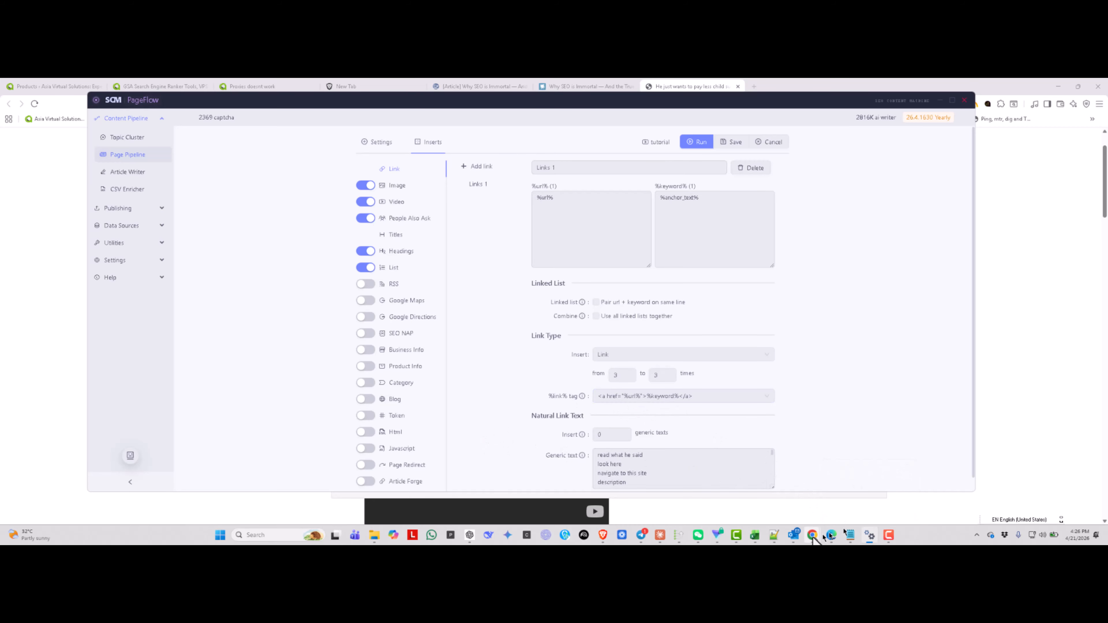
- Switch to GSA Search Engine Ranker and show the Tier 3 project's URL, keyword and anchor text data
{"action": "left_click", "coordinate": [679, 536]}
{"action": "left_click", "coordinate": [432, 122]}
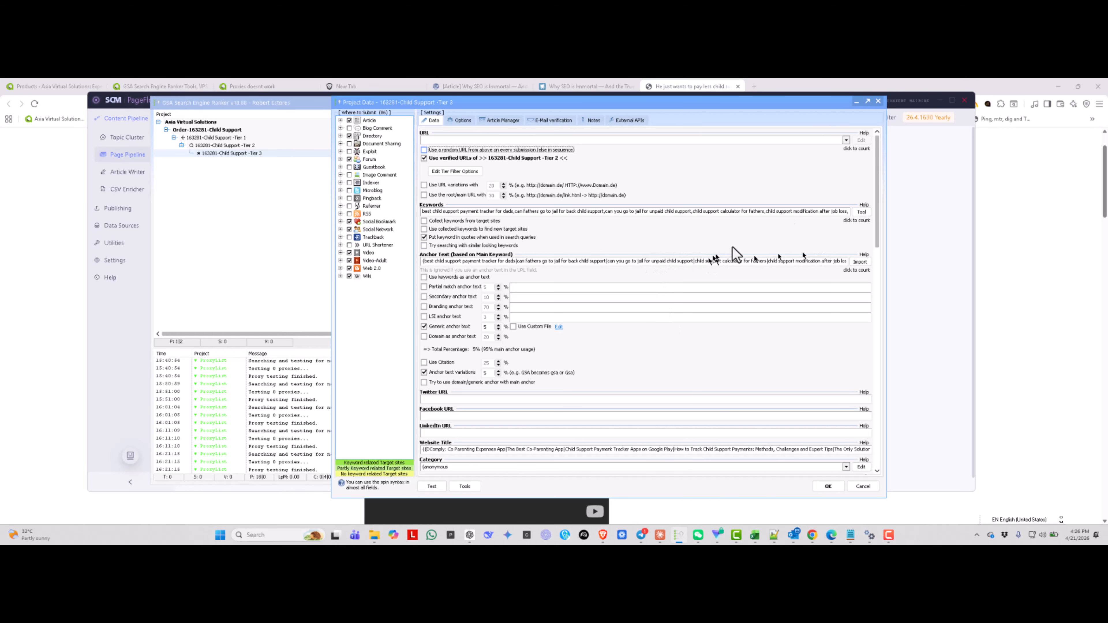
- Switch to the browser, review the links, videos and image in the generated article preview, and close the preview
{"action": "left_click", "coordinate": [857, 102]}
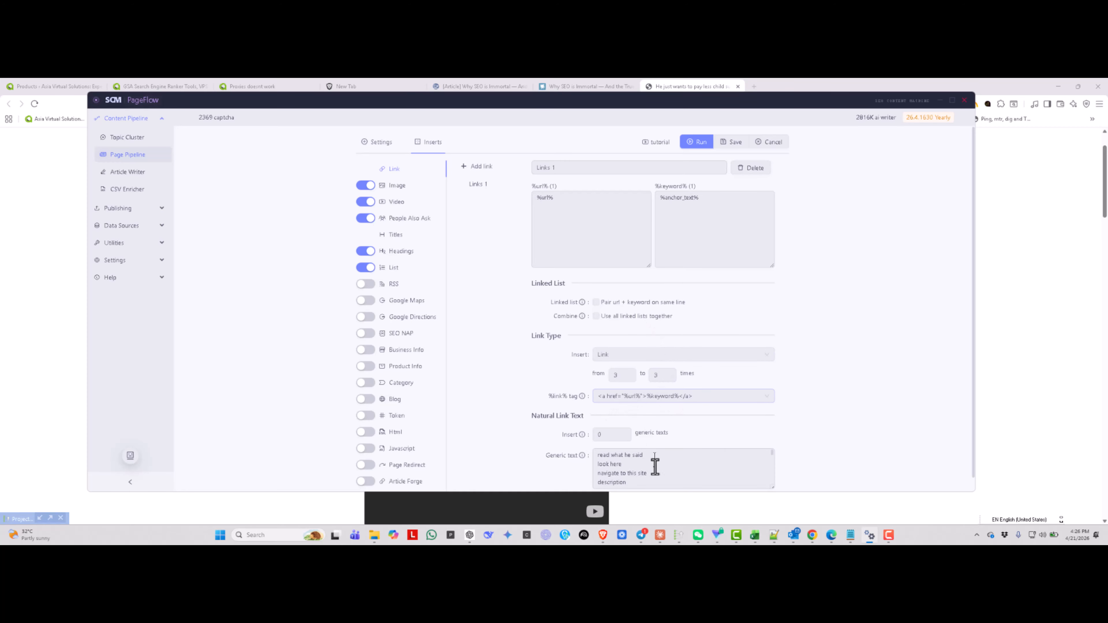
{"action": "left_click", "coordinate": [871, 538]}
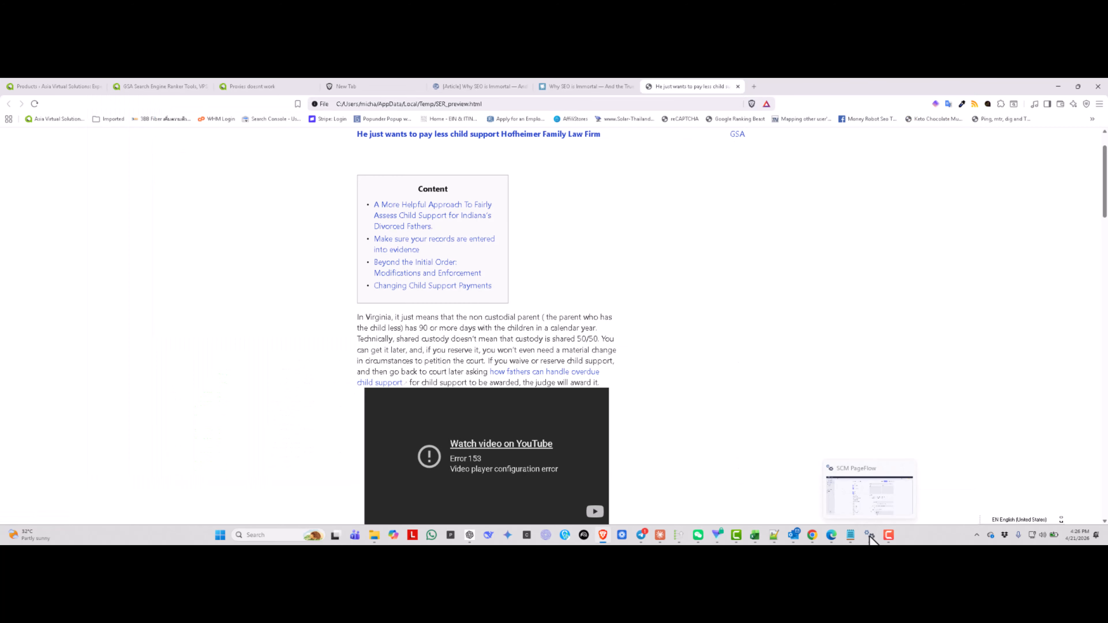
{"action": "scroll", "coordinate": [489, 346], "scroll_direction": "down", "scroll_amount": 2}
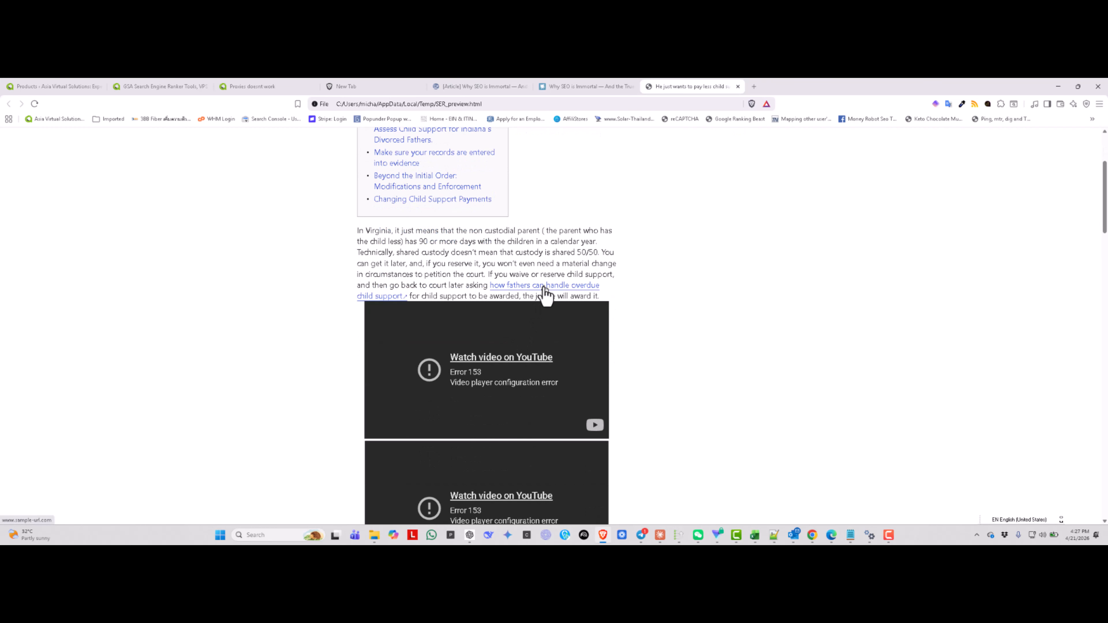
{"action": "scroll", "coordinate": [347, 394], "scroll_direction": "down", "scroll_amount": 10}
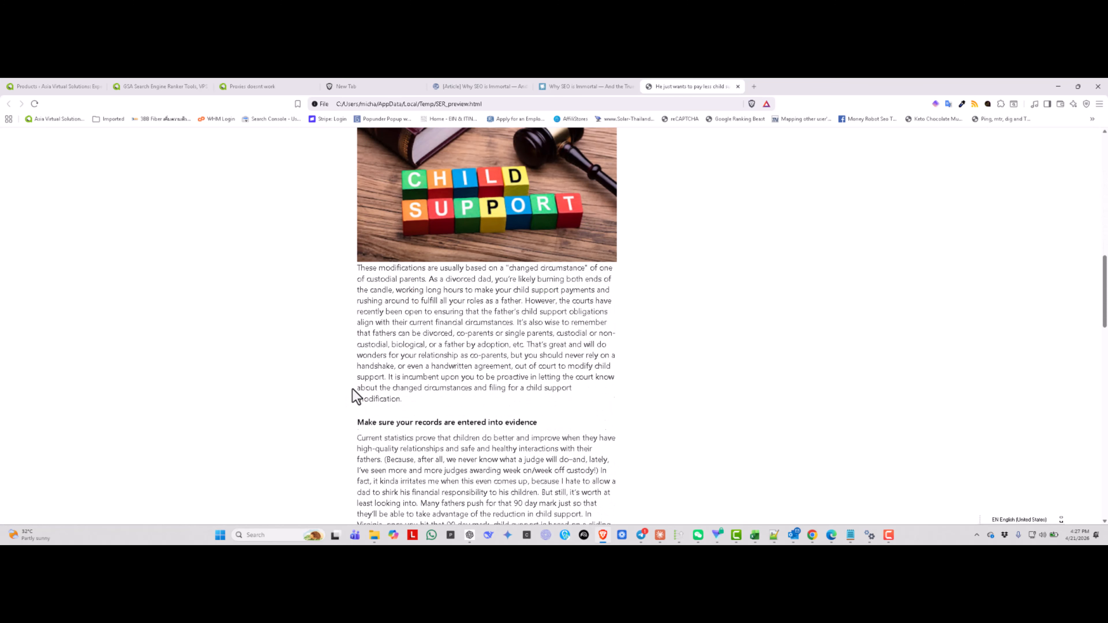
{"action": "scroll", "coordinate": [356, 395], "scroll_direction": "up", "scroll_amount": 15}
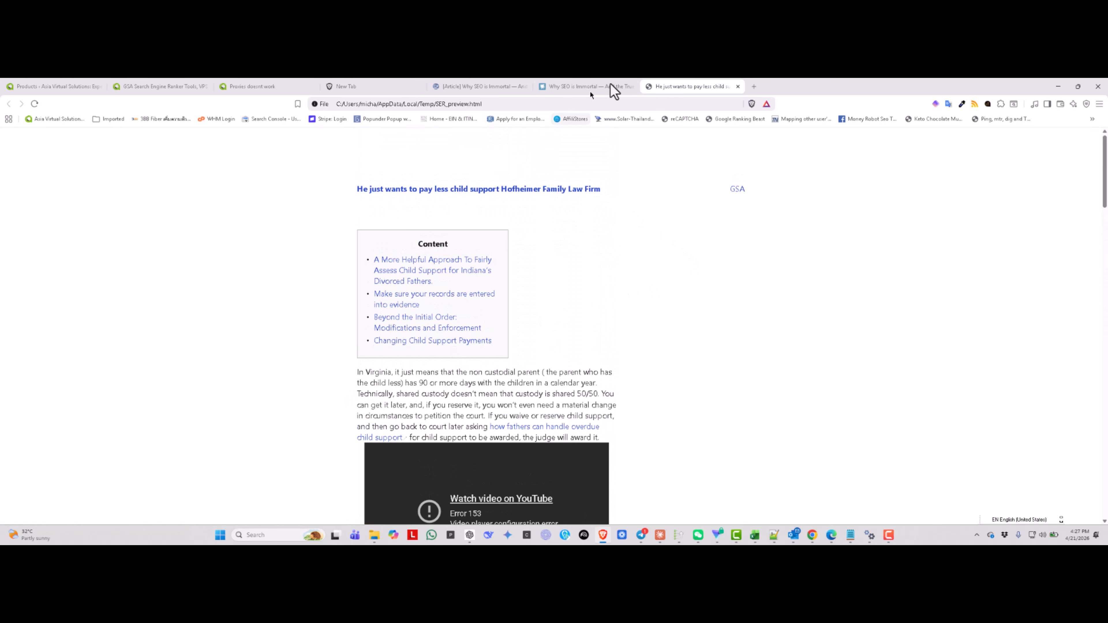
{"action": "left_click", "coordinate": [738, 86]}
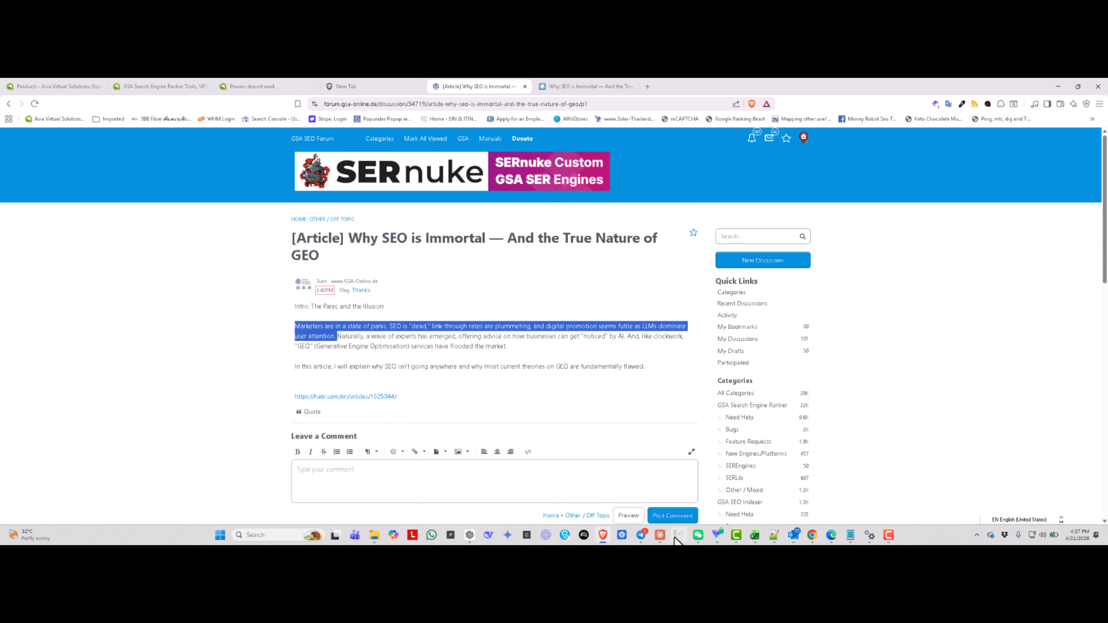
- Return to GSA Search Engine Ranker and open the "Modifying Child Support After Job Loss" article for editing in the Article Manager
{"action": "mouse_move", "coordinate": [677, 538]}
{"action": "left_click", "coordinate": [676, 480]}
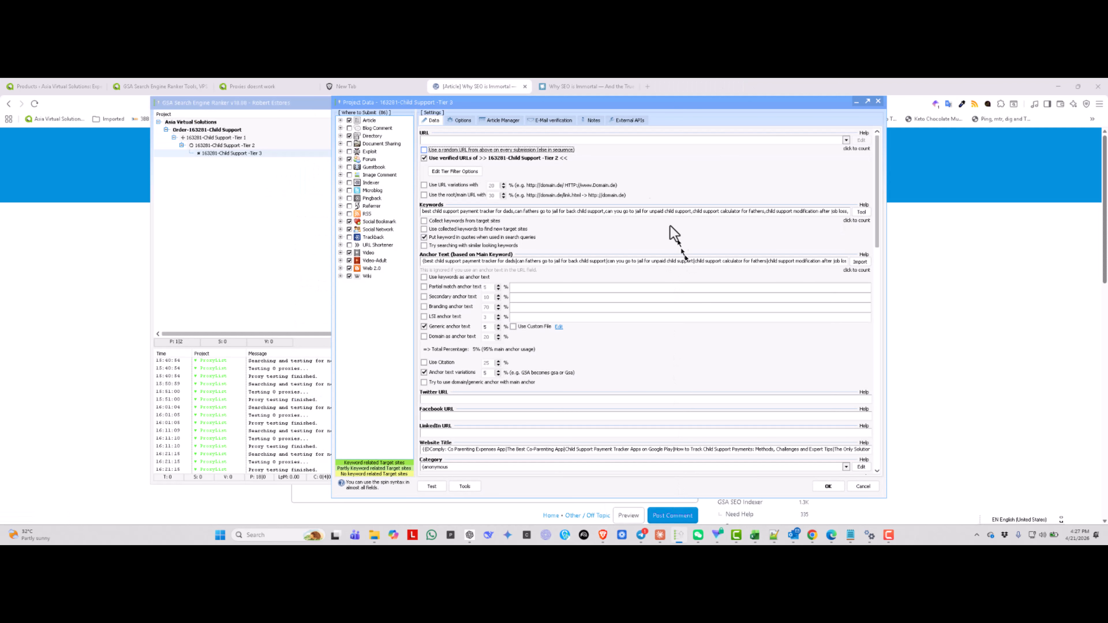
{"action": "left_click", "coordinate": [502, 121]}
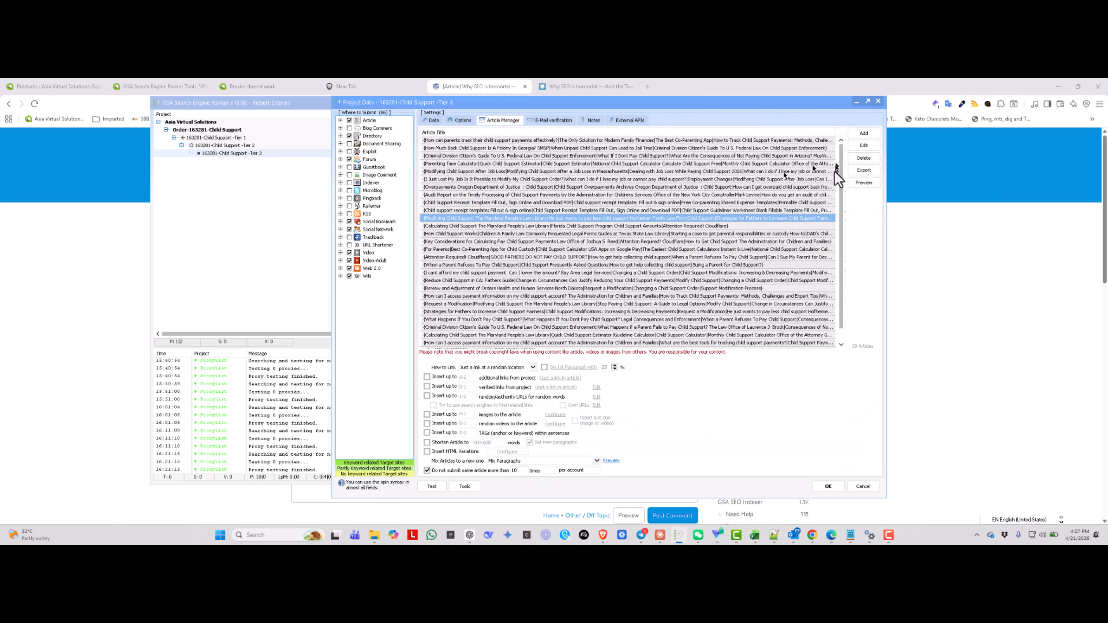
{"action": "left_click", "coordinate": [765, 171]}
{"action": "left_click", "coordinate": [858, 146]}
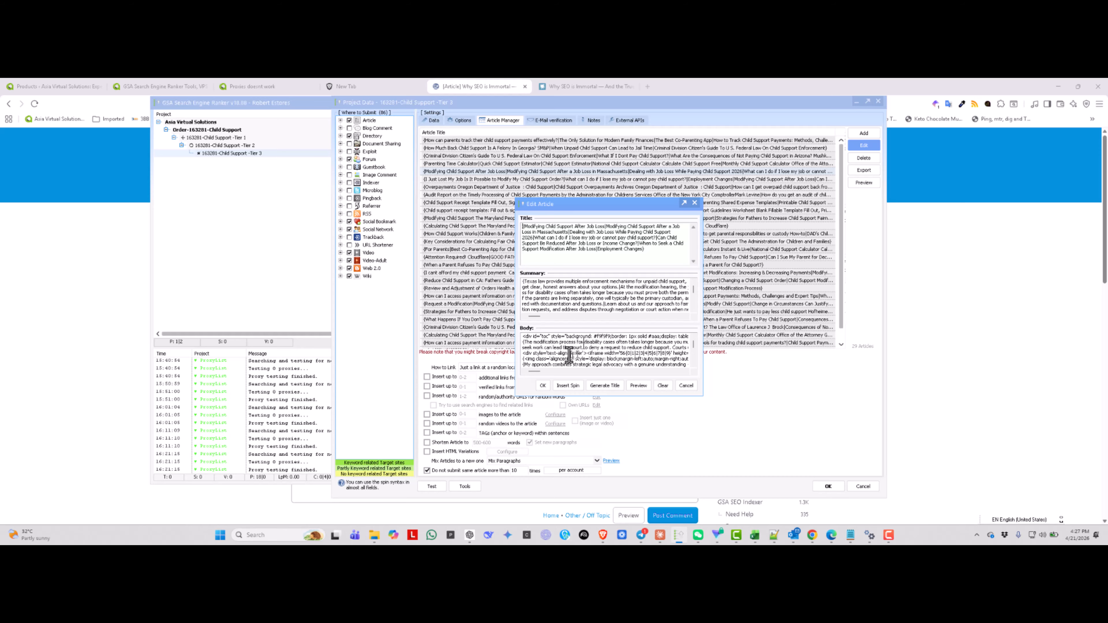
- Examine the article body's spin syntax, headings, and image and video code, and leave the editor without saving
{"action": "scroll", "coordinate": [623, 343], "scroll_direction": "down", "scroll_amount": 5}
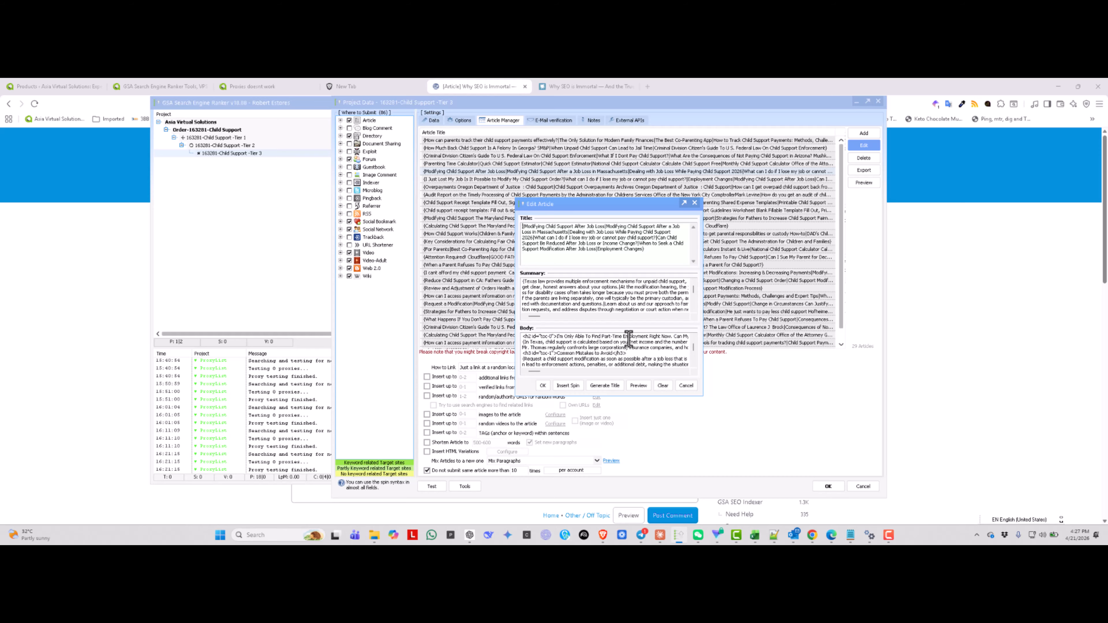
{"action": "scroll", "coordinate": [629, 339], "scroll_direction": "down", "scroll_amount": 5}
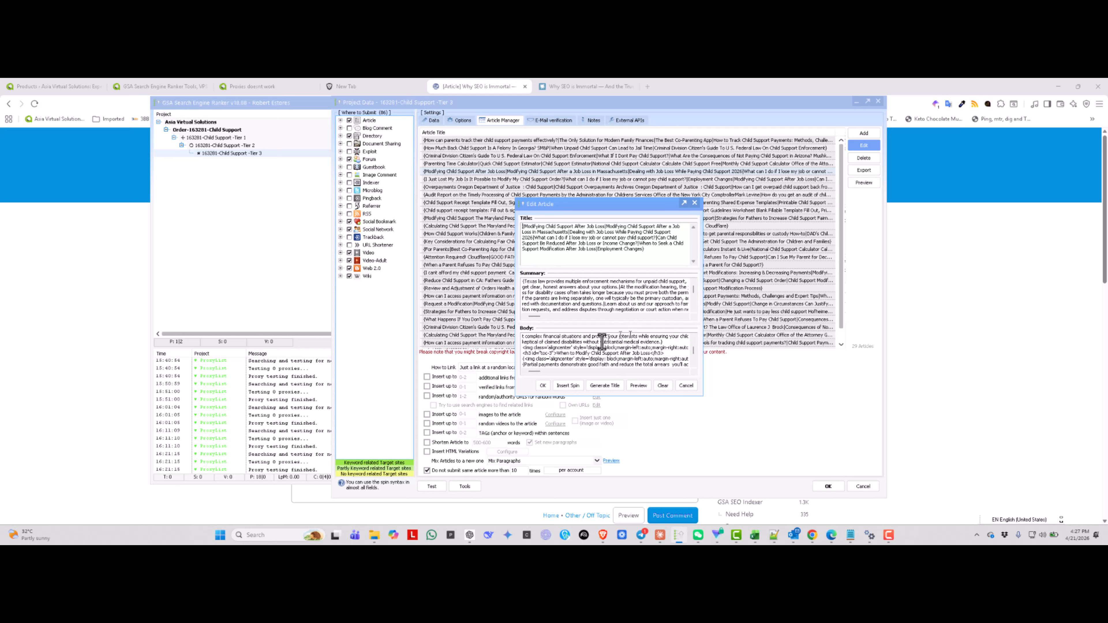
{"action": "scroll", "coordinate": [576, 355], "scroll_direction": "up", "scroll_amount": 2}
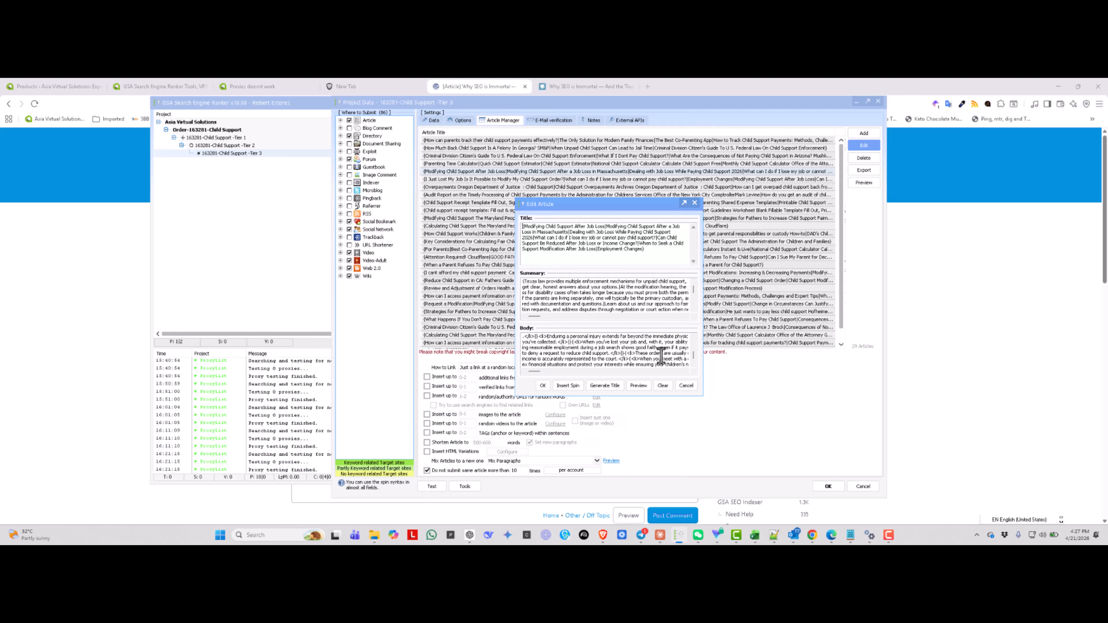
{"action": "scroll", "coordinate": [662, 356], "scroll_direction": "down", "scroll_amount": 2}
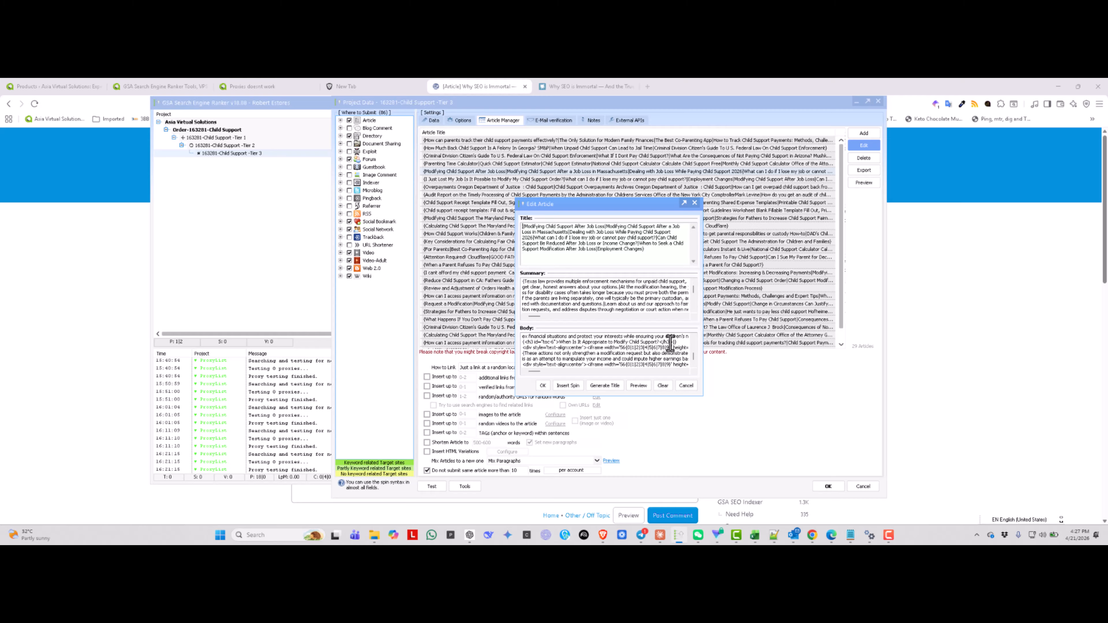
{"action": "scroll", "coordinate": [671, 343], "scroll_direction": "up", "scroll_amount": 2}
{"action": "scroll", "coordinate": [671, 343], "scroll_direction": "up", "scroll_amount": 3}
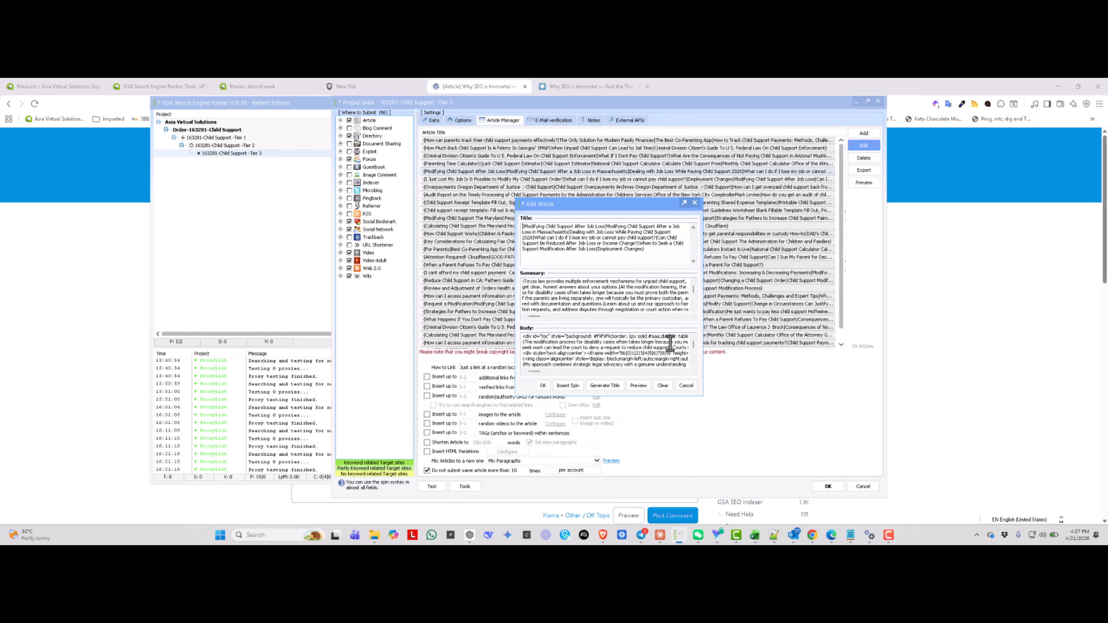
{"action": "left_click", "coordinate": [686, 386]}
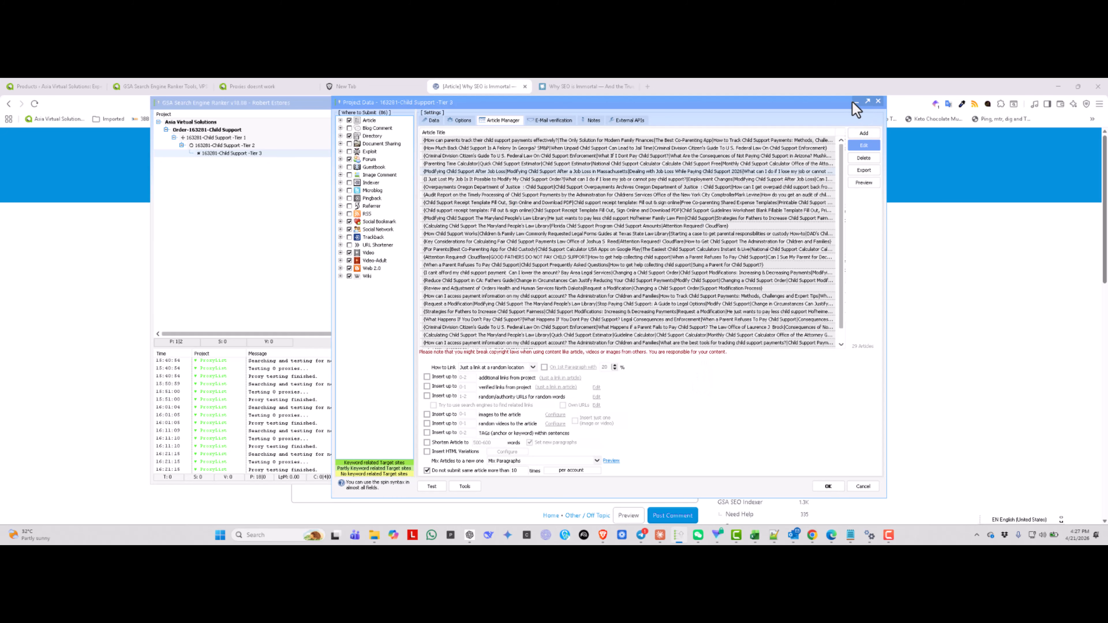
- Close the Tier 3 project's data window and open the program's online Macro Guide
{"action": "left_click_drag", "start_coordinate": [886, 97], "coordinate": [884, 95]}
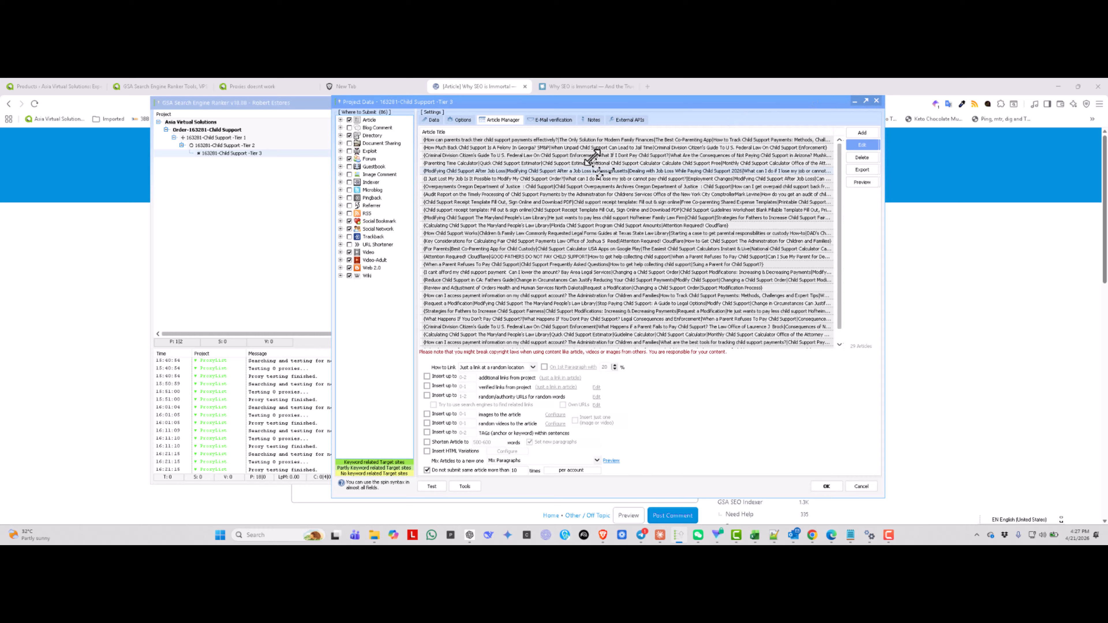
{"action": "left_click", "coordinate": [878, 103]}
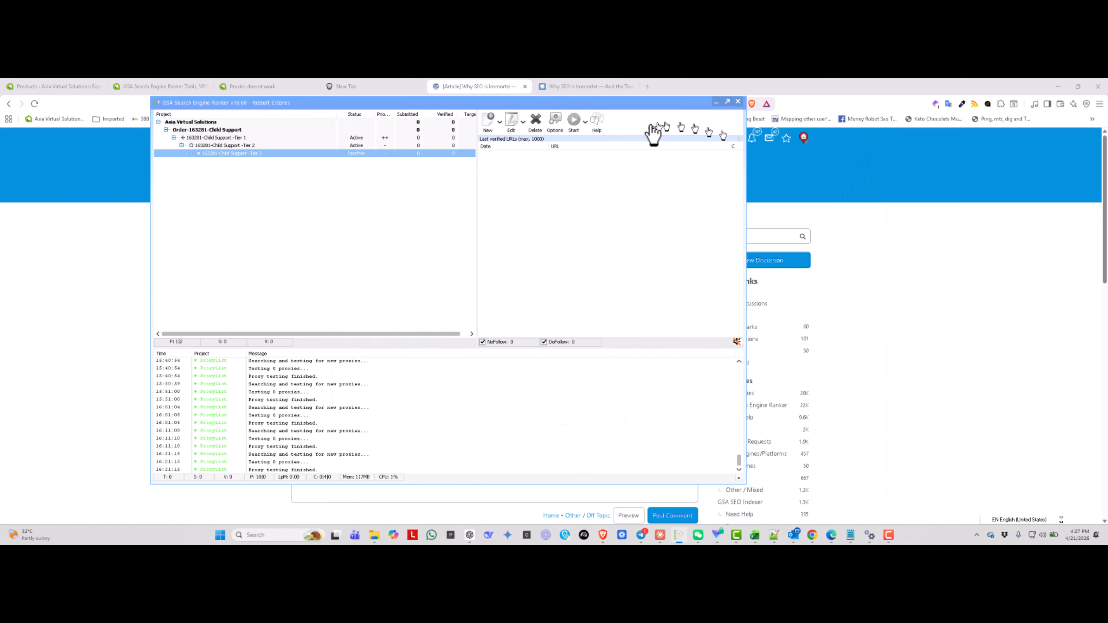
{"action": "left_click", "coordinate": [598, 122]}
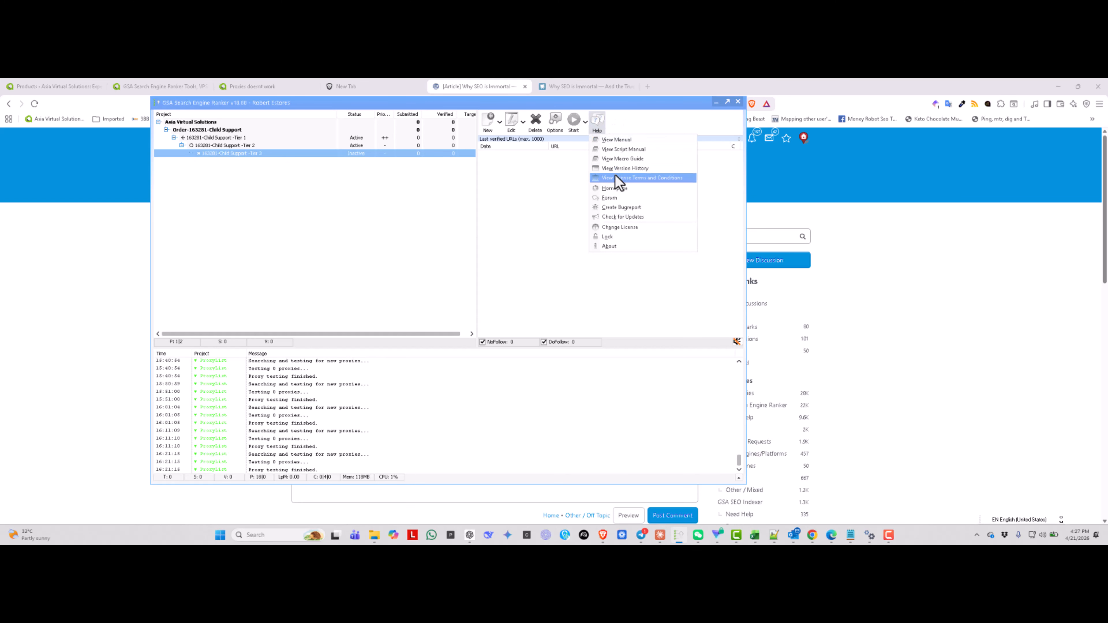
{"action": "left_click", "coordinate": [620, 159]}
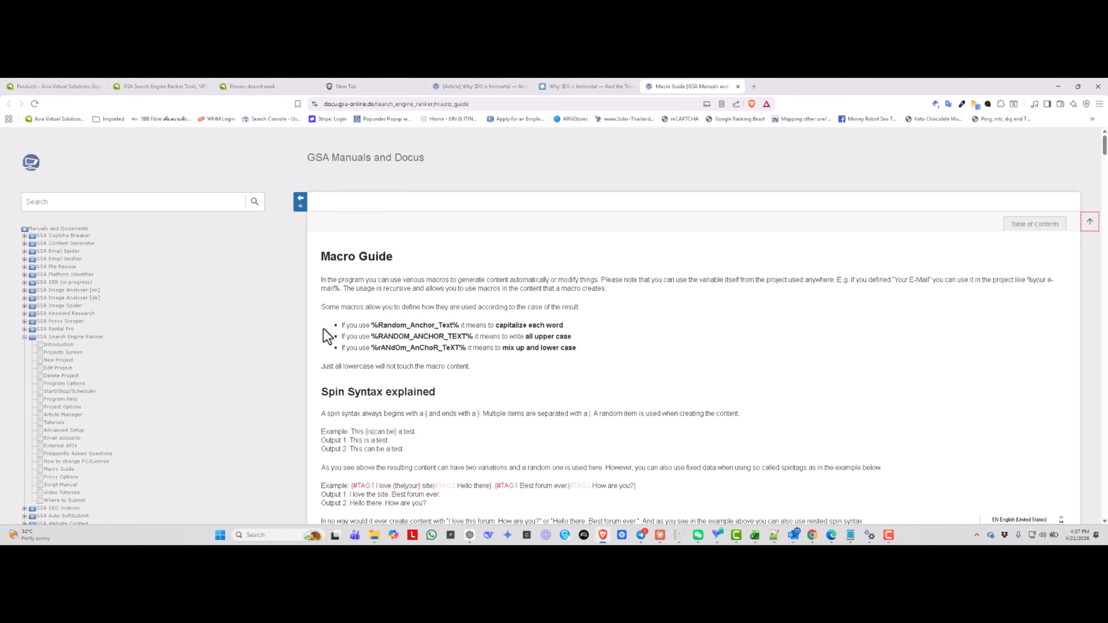
- Read through the Macro Guide's entries on spin syntax, file, translation, AI text, spinfile and keyword macros
{"action": "scroll", "coordinate": [327, 336], "scroll_direction": "down", "scroll_amount": 5}
{"action": "scroll", "coordinate": [326, 329], "scroll_direction": "down", "scroll_amount": 4}
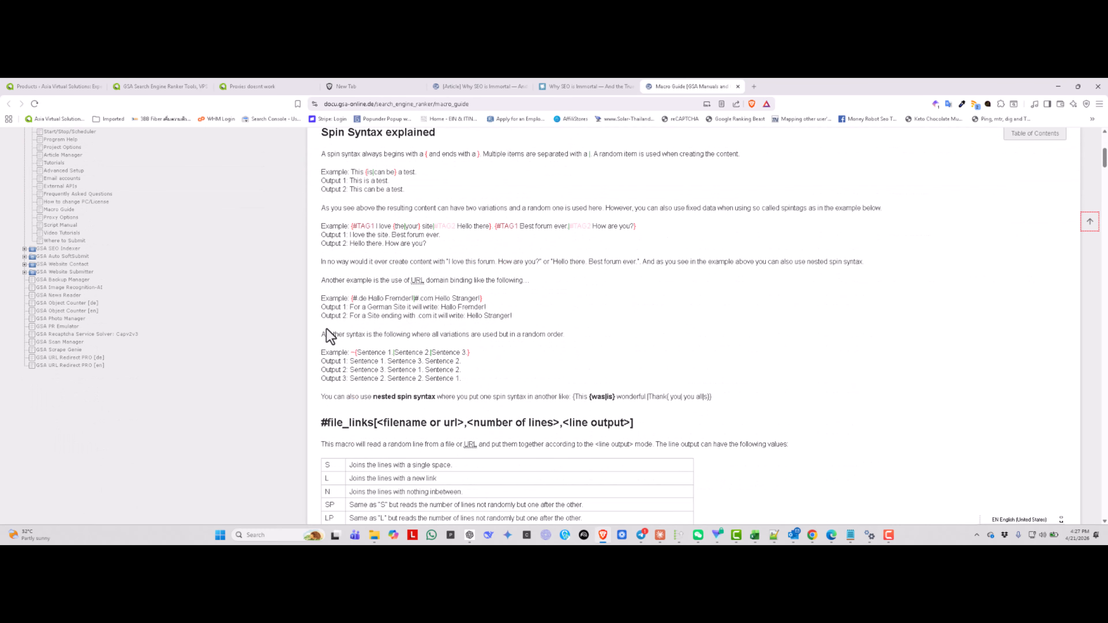
{"action": "scroll", "coordinate": [330, 336], "scroll_direction": "down", "scroll_amount": 4}
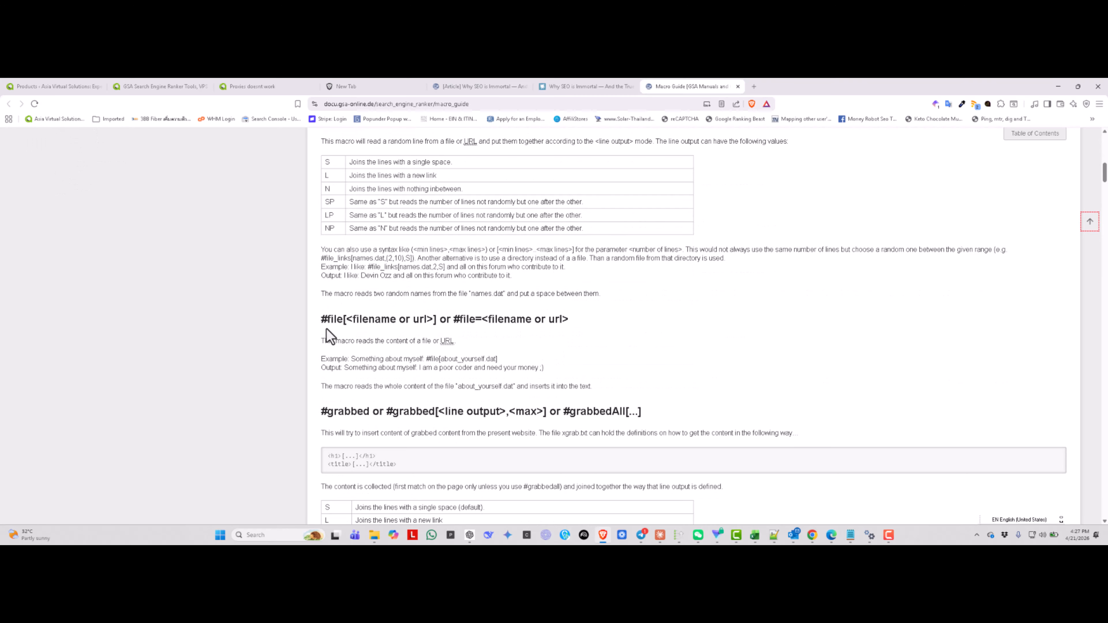
{"action": "scroll", "coordinate": [328, 336], "scroll_direction": "down", "scroll_amount": 3}
{"action": "scroll", "coordinate": [328, 337], "scroll_direction": "down", "scroll_amount": 5}
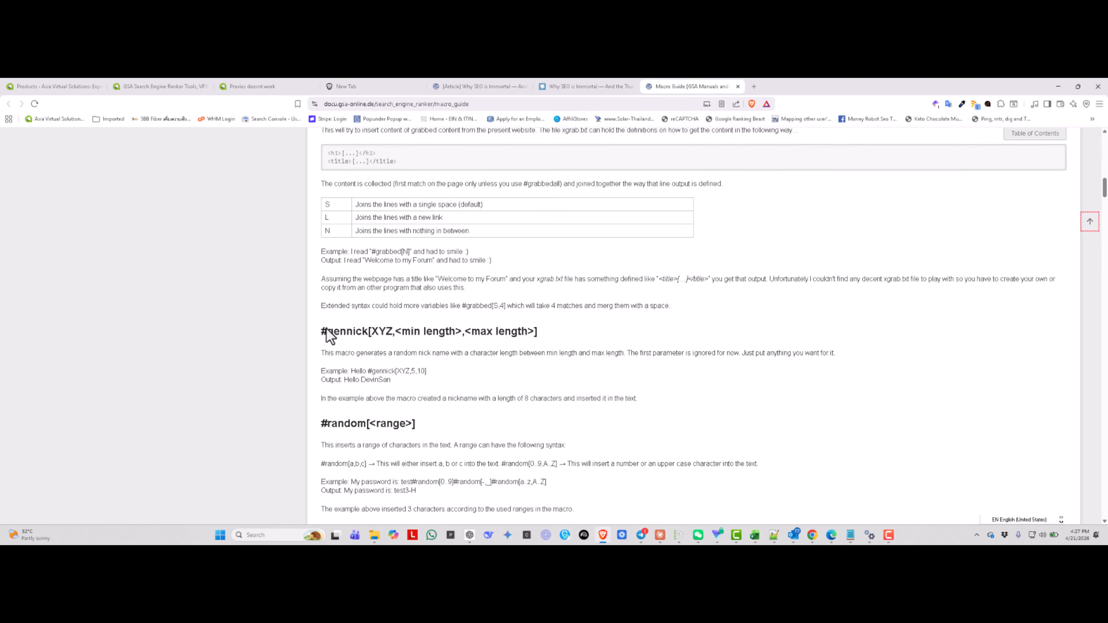
{"action": "scroll", "coordinate": [326, 328], "scroll_direction": "down", "scroll_amount": 12}
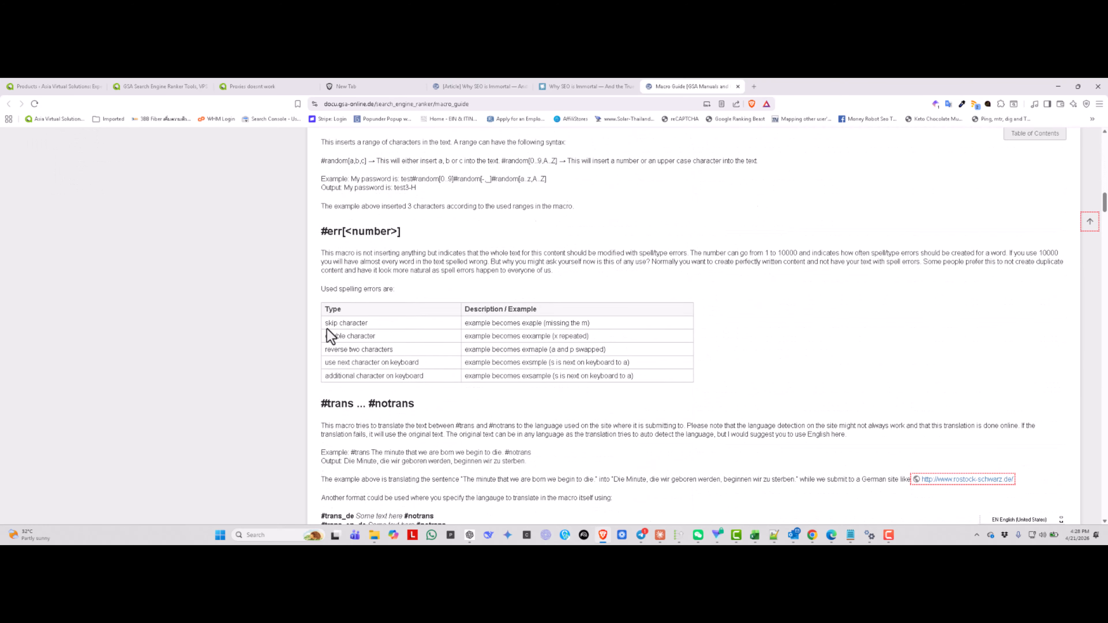
{"action": "scroll", "coordinate": [327, 330], "scroll_direction": "down", "scroll_amount": 9}
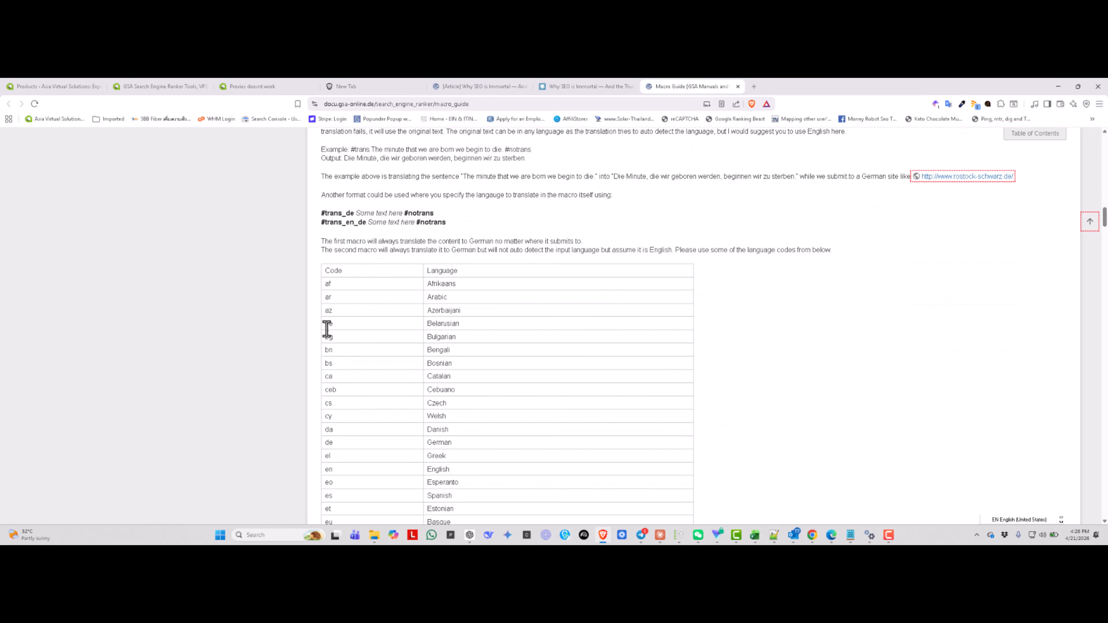
{"action": "scroll", "coordinate": [328, 336], "scroll_direction": "down", "scroll_amount": 20}
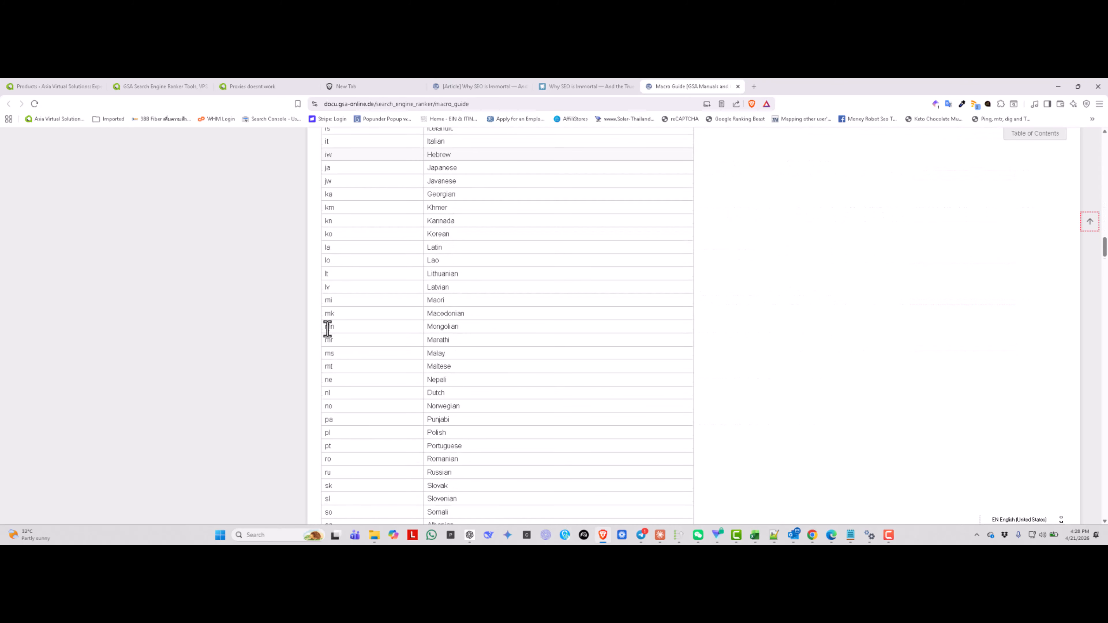
{"action": "scroll", "coordinate": [329, 328], "scroll_direction": "down", "scroll_amount": 15}
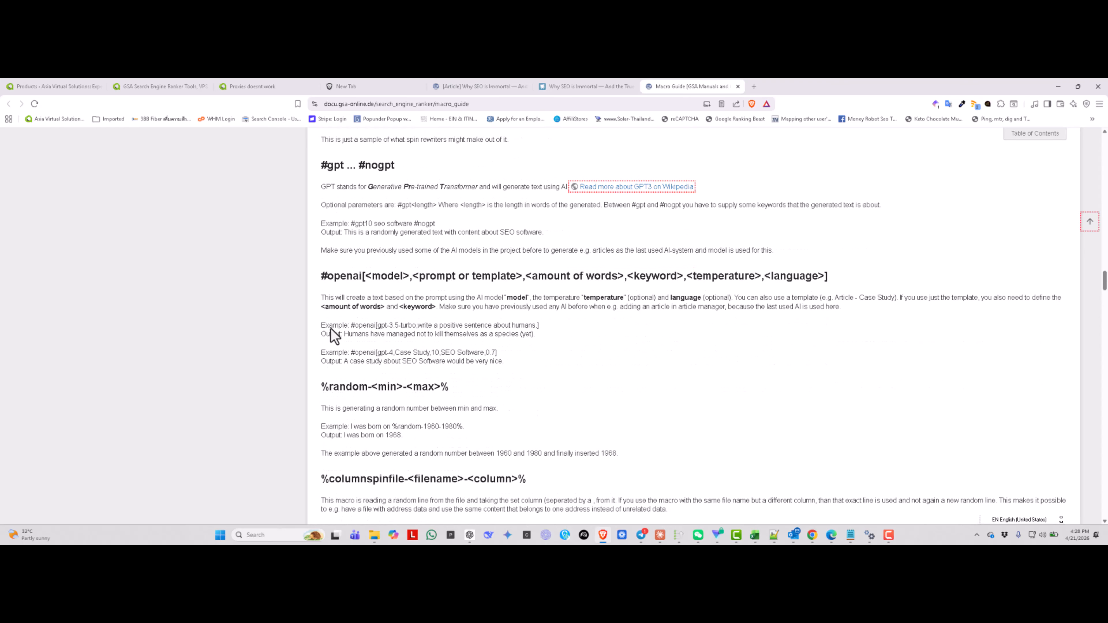
{"action": "scroll", "coordinate": [333, 329], "scroll_direction": "down", "scroll_amount": 9}
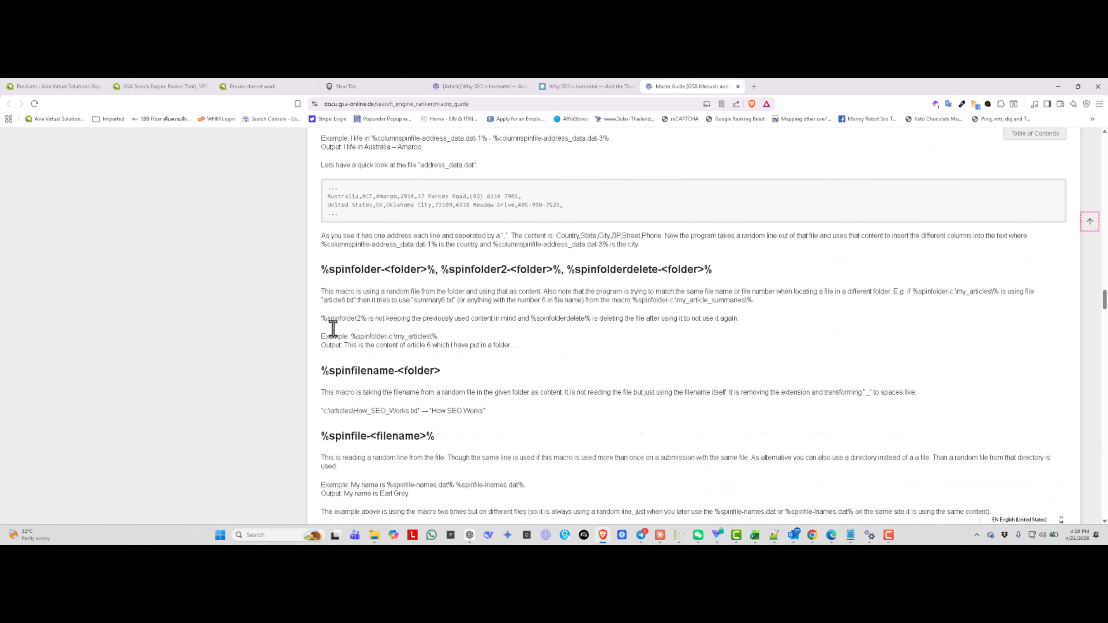
{"action": "scroll", "coordinate": [333, 328], "scroll_direction": "down", "scroll_amount": 1}
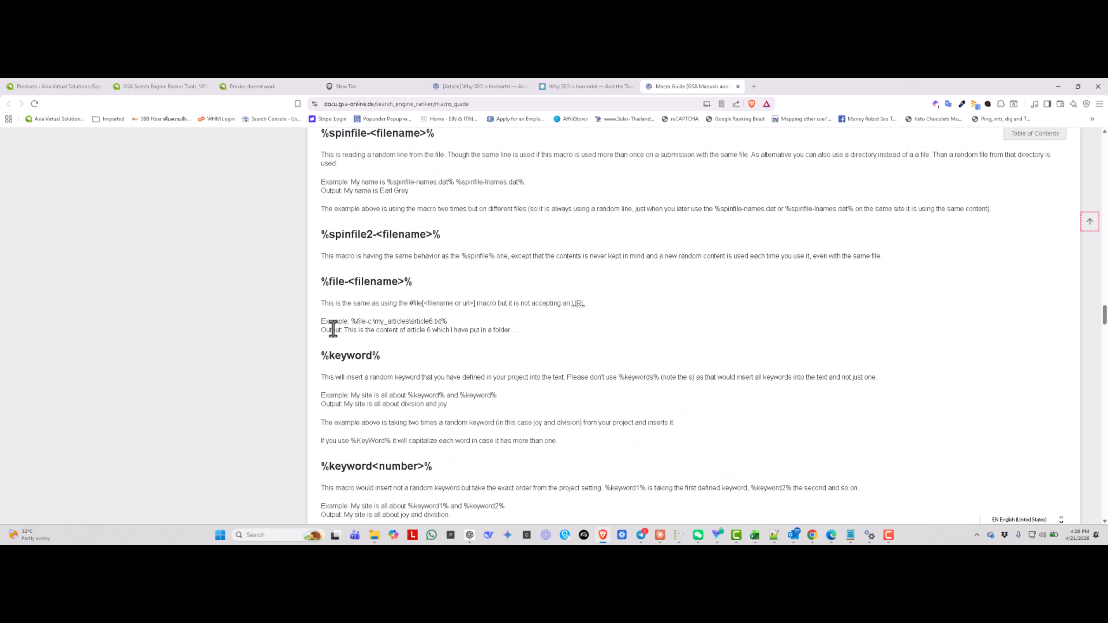
- Read through the Macro Guide's remaining entries on keyword, URL, anchor text, verified link, date and article macros, and minimize the browser
{"action": "scroll", "coordinate": [333, 328], "scroll_direction": "down", "scroll_amount": 7}
{"action": "scroll", "coordinate": [333, 328], "scroll_direction": "down", "scroll_amount": 9}
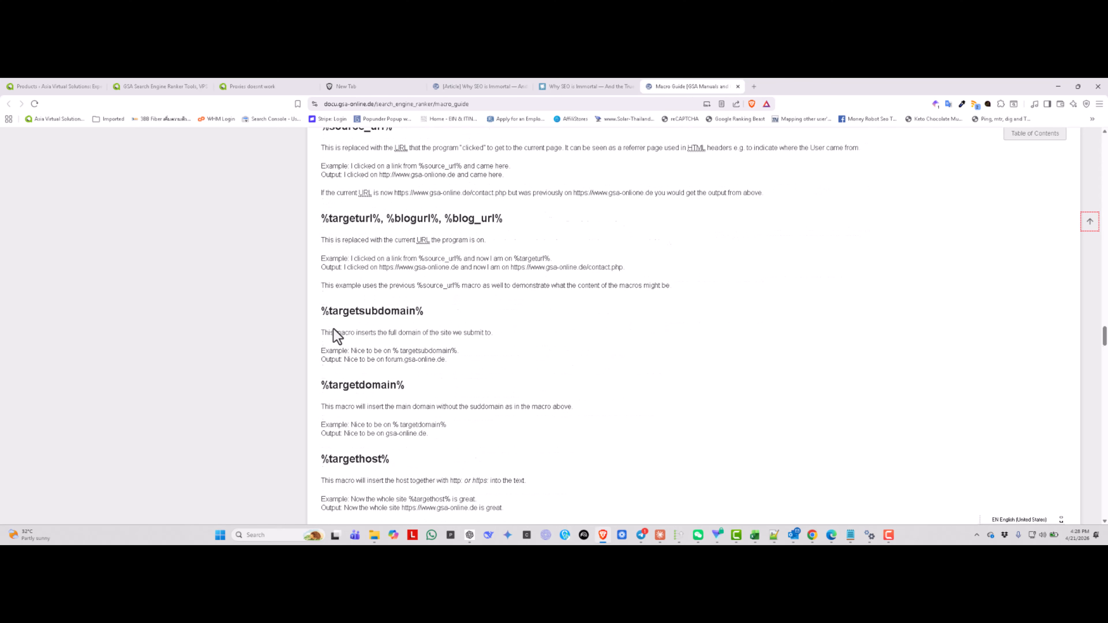
{"action": "scroll", "coordinate": [336, 336], "scroll_direction": "down", "scroll_amount": 4}
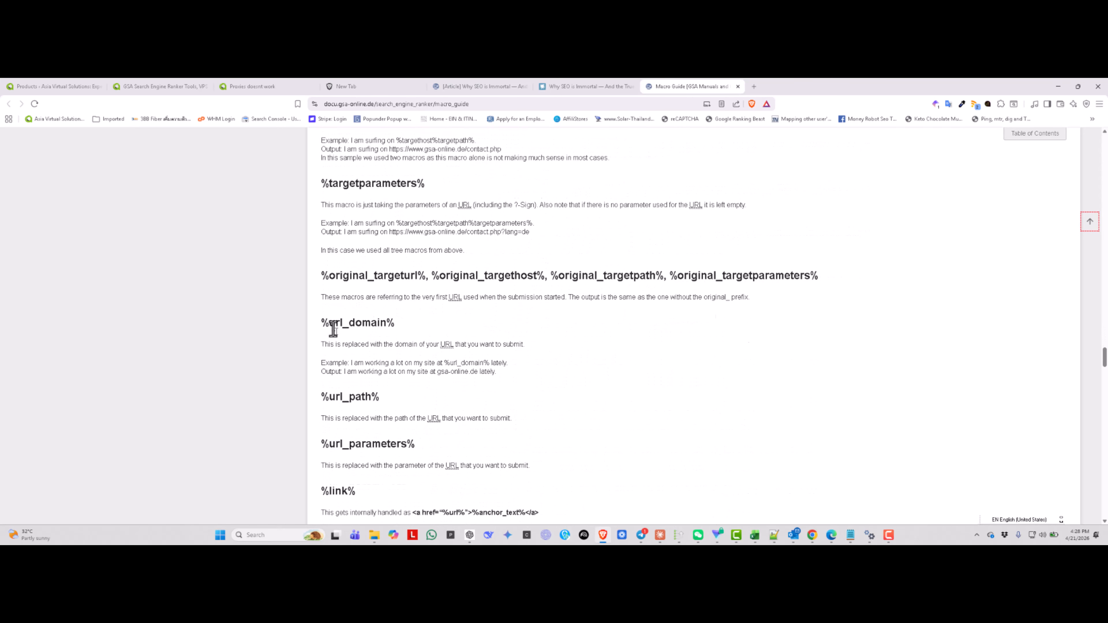
{"action": "scroll", "coordinate": [333, 329], "scroll_direction": "down", "scroll_amount": 17}
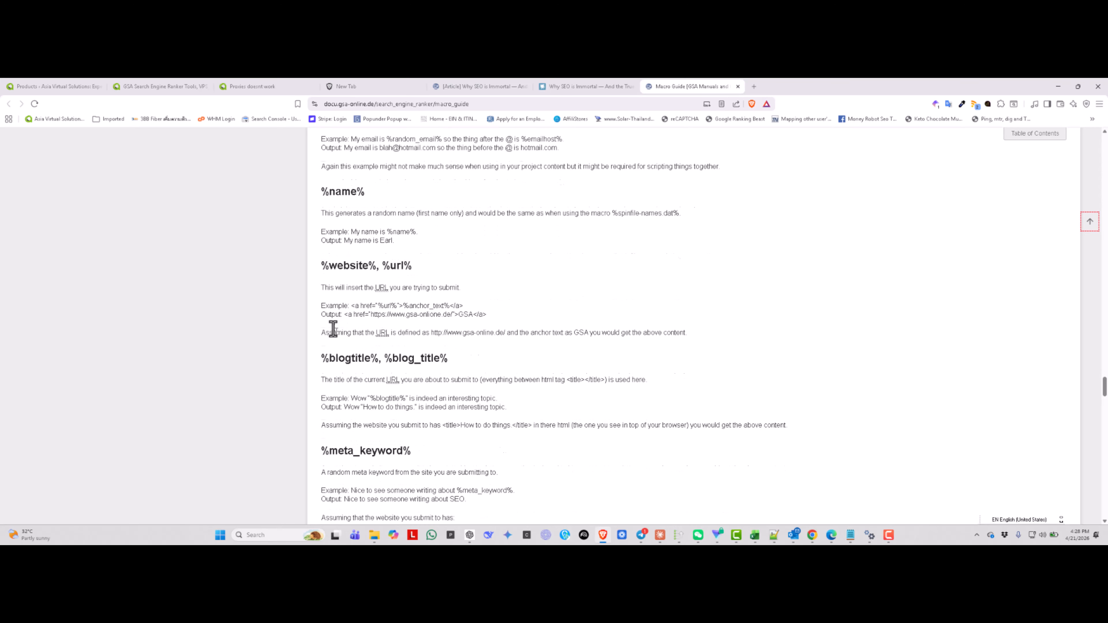
{"action": "scroll", "coordinate": [333, 328], "scroll_direction": "down", "scroll_amount": 7}
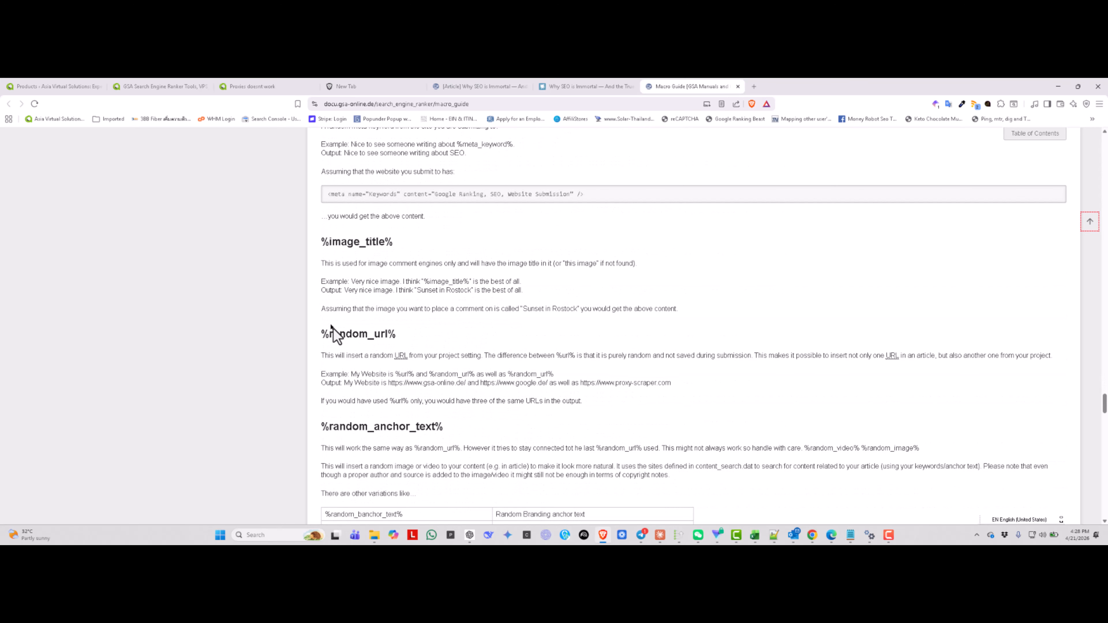
{"action": "scroll", "coordinate": [336, 336], "scroll_direction": "down", "scroll_amount": 4}
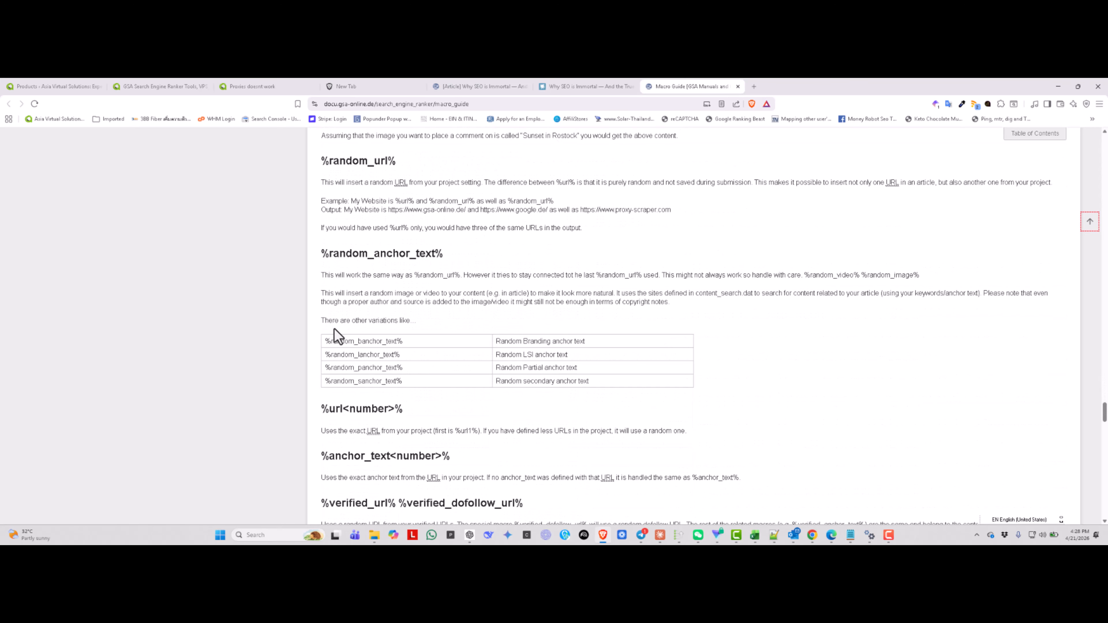
{"action": "scroll", "coordinate": [334, 329], "scroll_direction": "down", "scroll_amount": 8}
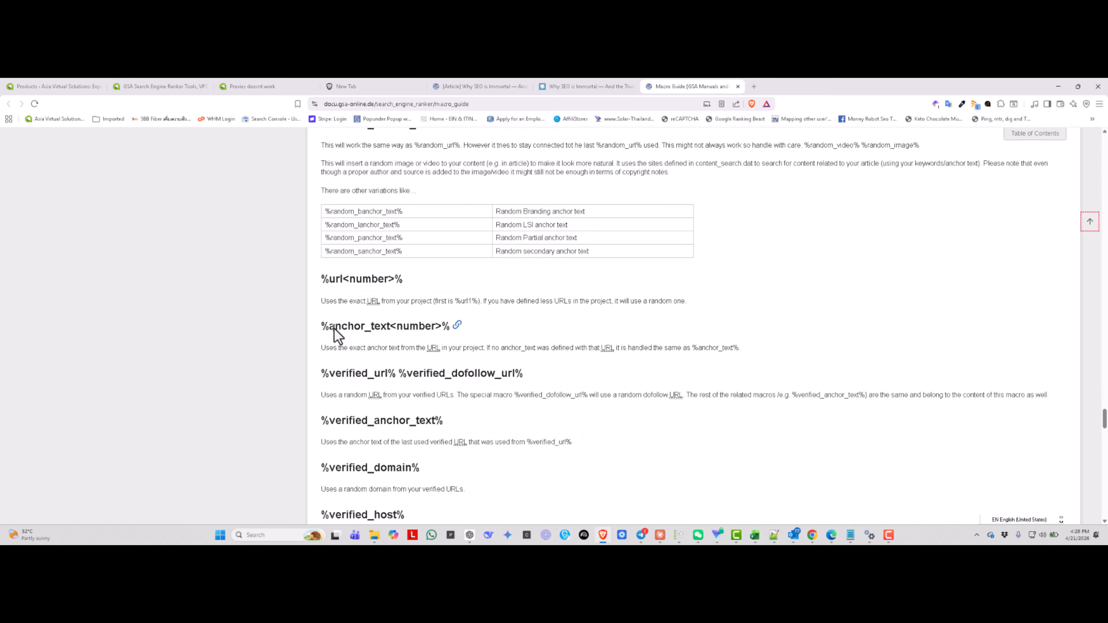
{"action": "scroll", "coordinate": [334, 328], "scroll_direction": "down", "scroll_amount": 8}
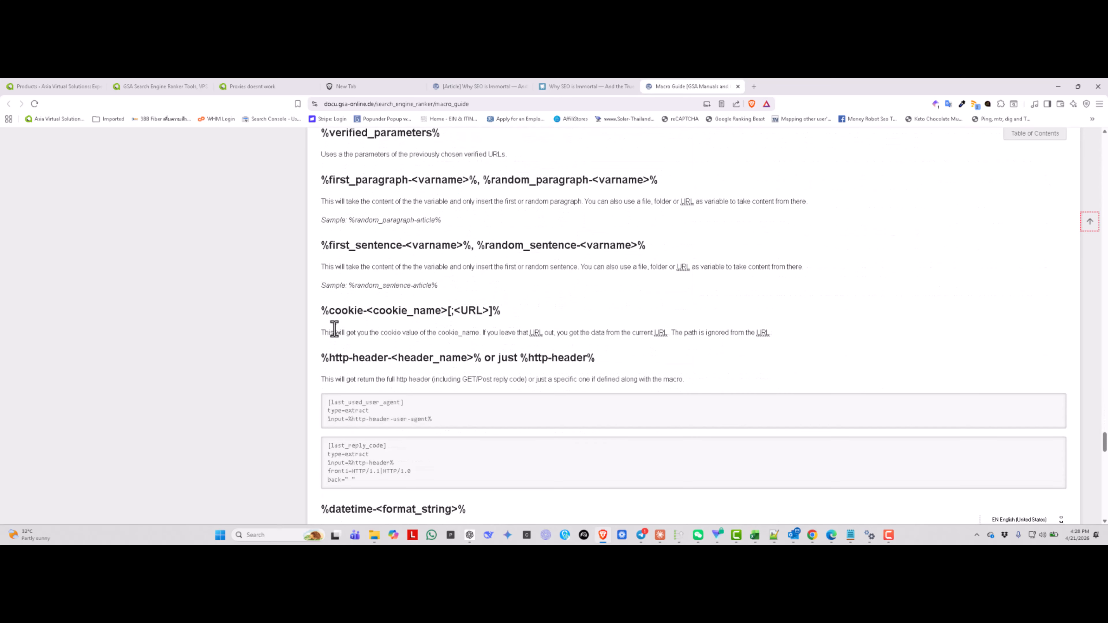
{"action": "scroll", "coordinate": [339, 336], "scroll_direction": "down", "scroll_amount": 12}
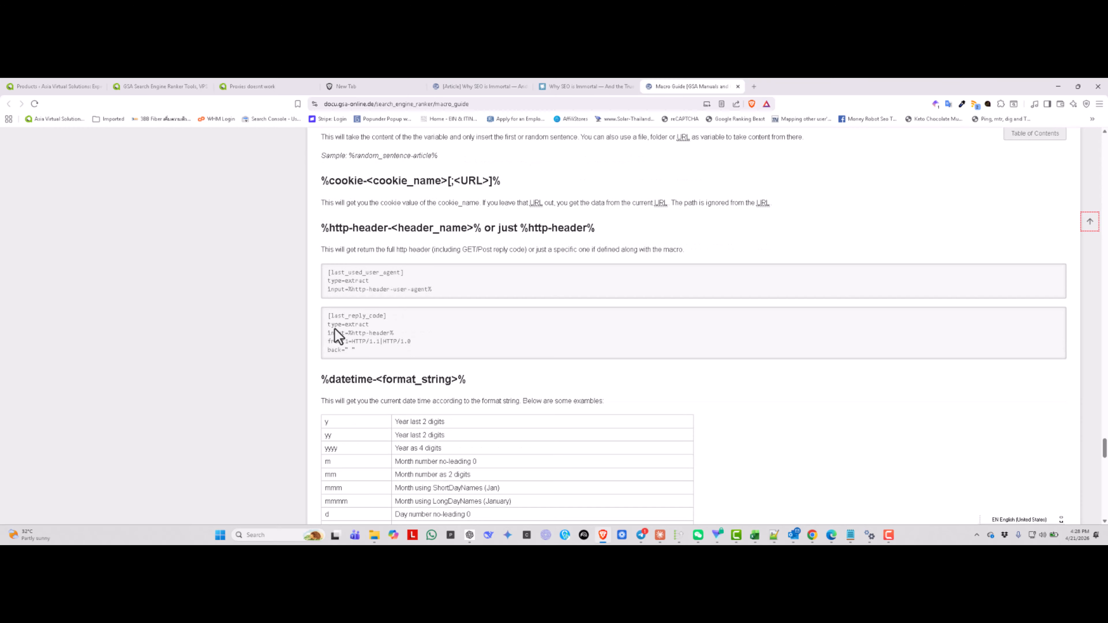
{"action": "scroll", "coordinate": [339, 336], "scroll_direction": "down", "scroll_amount": 11}
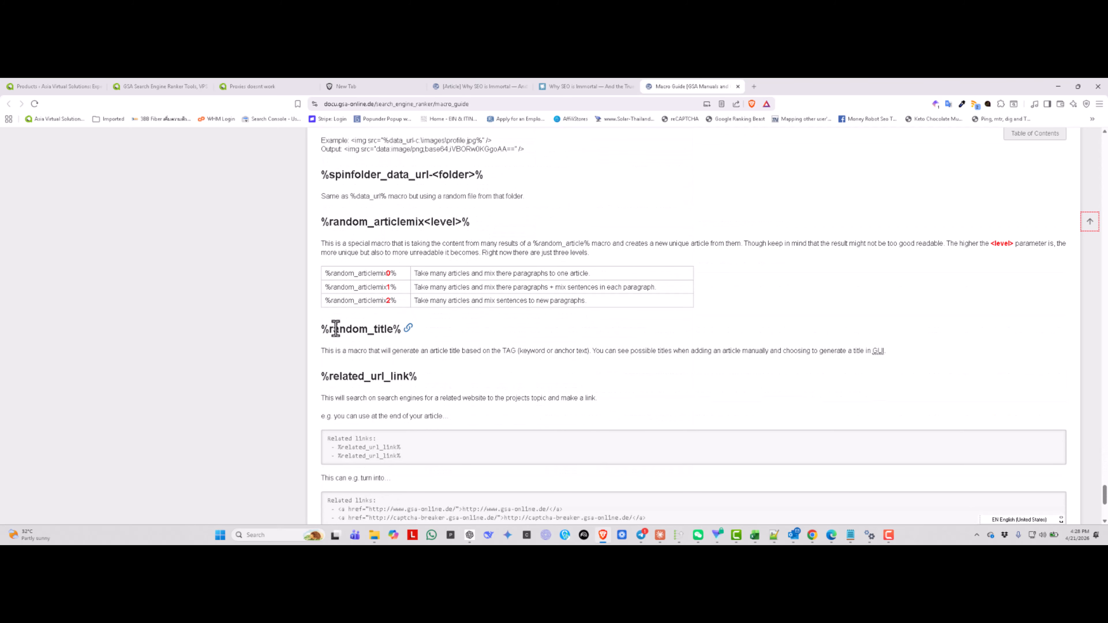
{"action": "scroll", "coordinate": [335, 328], "scroll_direction": "down", "scroll_amount": 6}
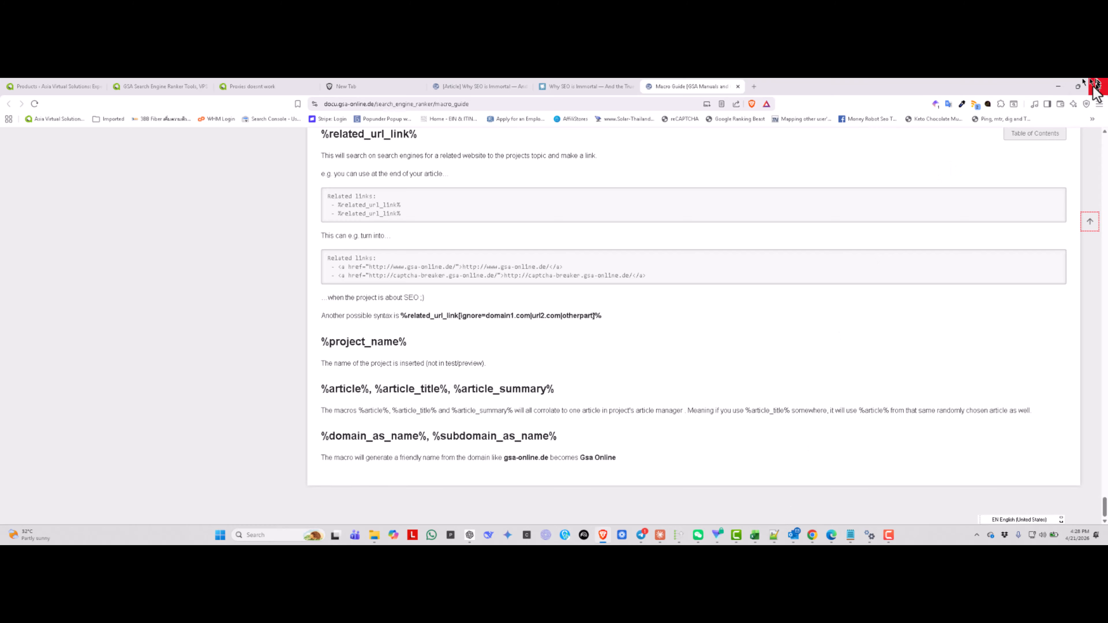
{"action": "left_click", "coordinate": [1060, 87]}
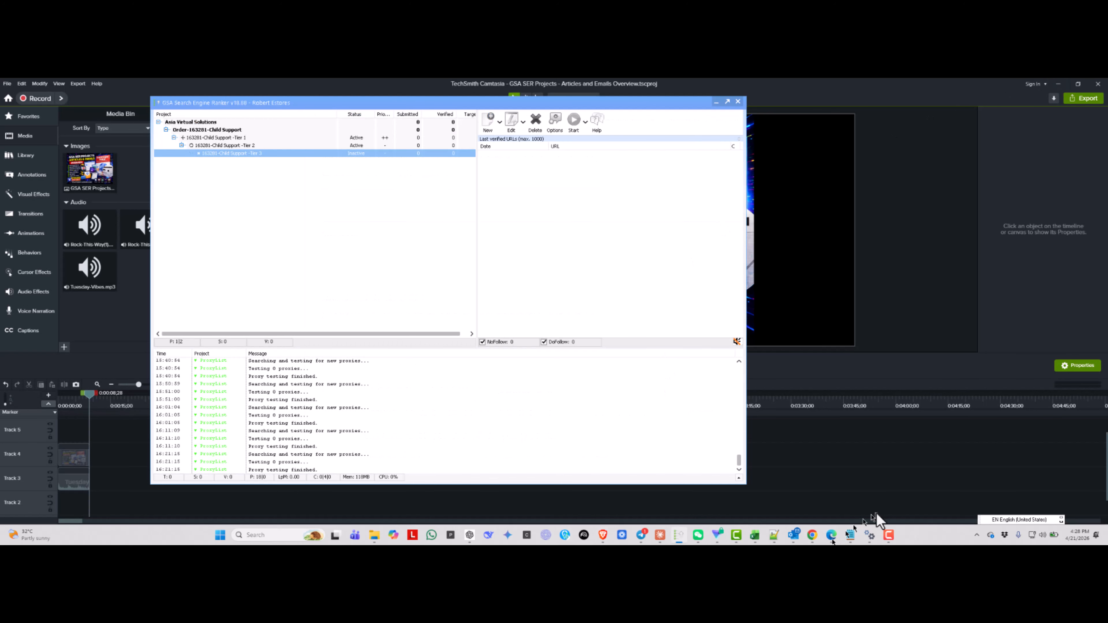
- Switch to SCM PageFlow and review the link insert settings that use the %url% and %anchor_text% placeholders
{"action": "left_click", "coordinate": [872, 535]}
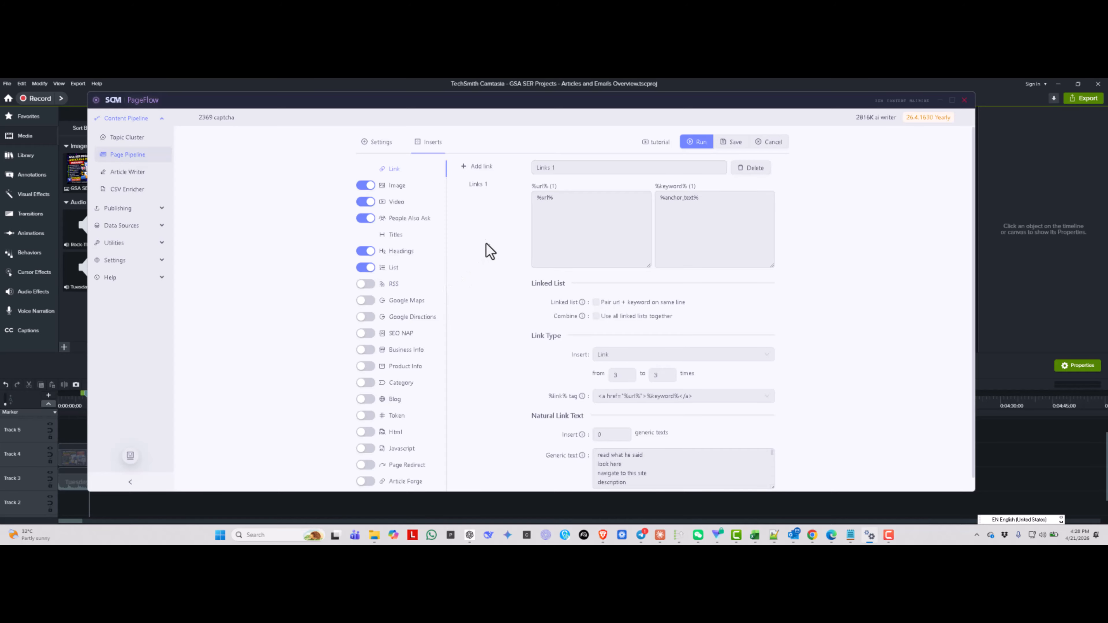
{"action": "left_click", "coordinate": [615, 378]}
{"action": "type", "text": "3"}
{"action": "mouse_move", "coordinate": [870, 535]}
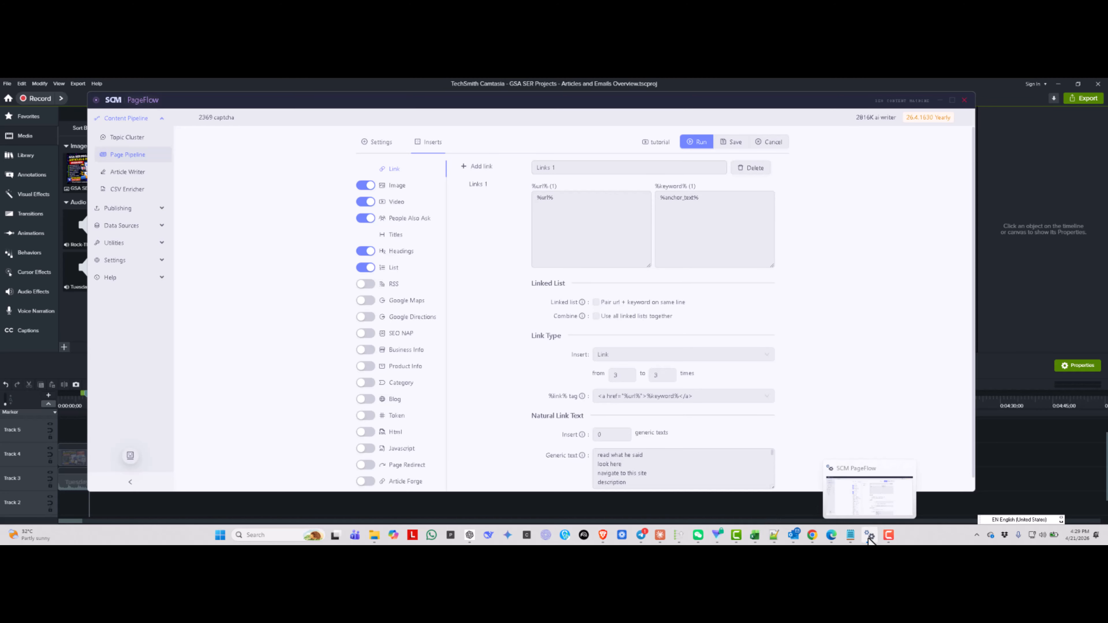
- Switch to GSA Search Engine Ranker and open the Child Support Tier 1 project's article list in the Article Manager
{"action": "left_click", "coordinate": [679, 536]}
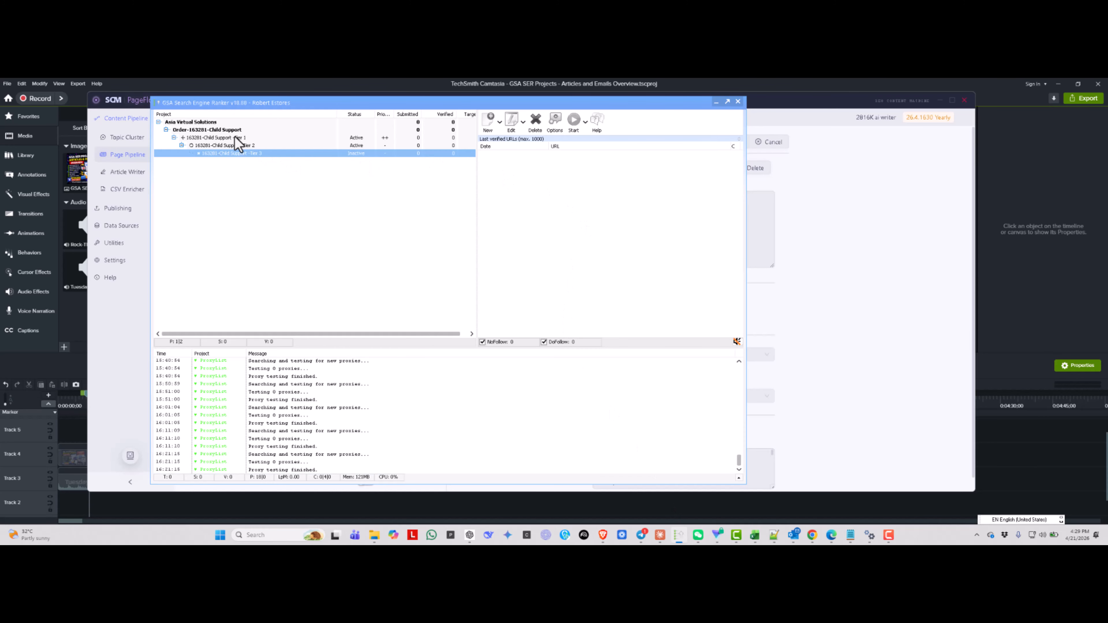
{"action": "mouse_move", "coordinate": [235, 140]}
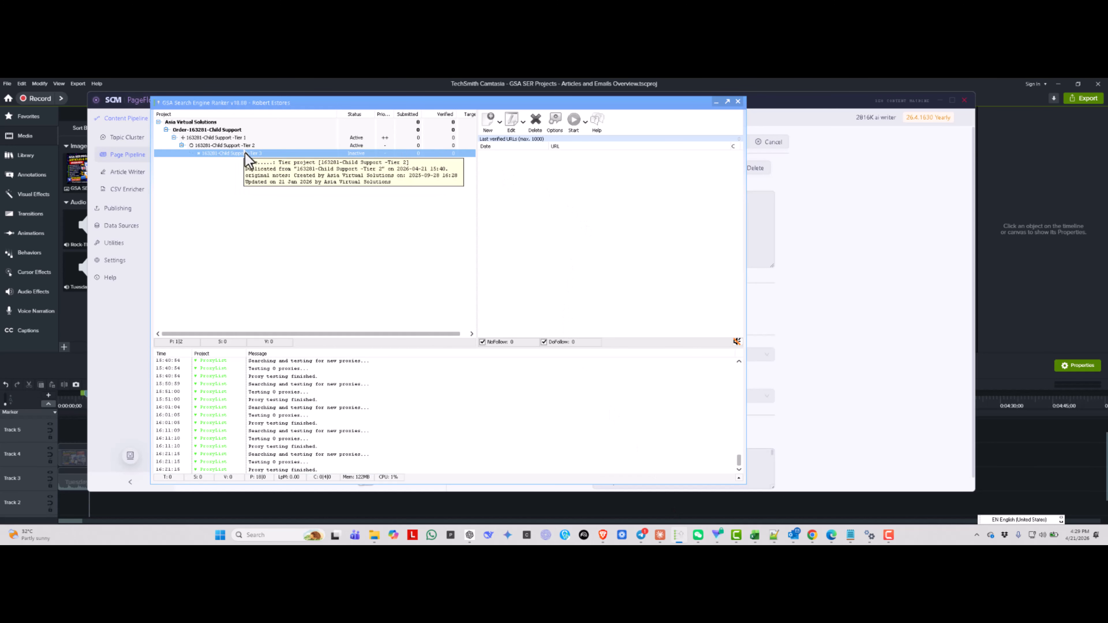
{"action": "left_click", "coordinate": [242, 139]}
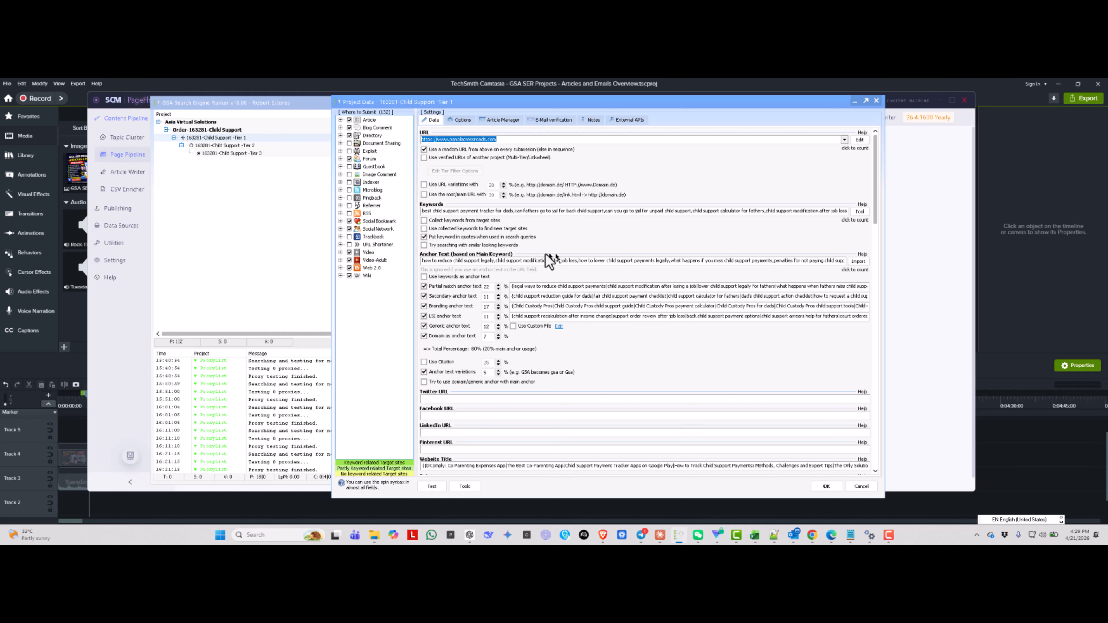
{"action": "left_click", "coordinate": [553, 120]}
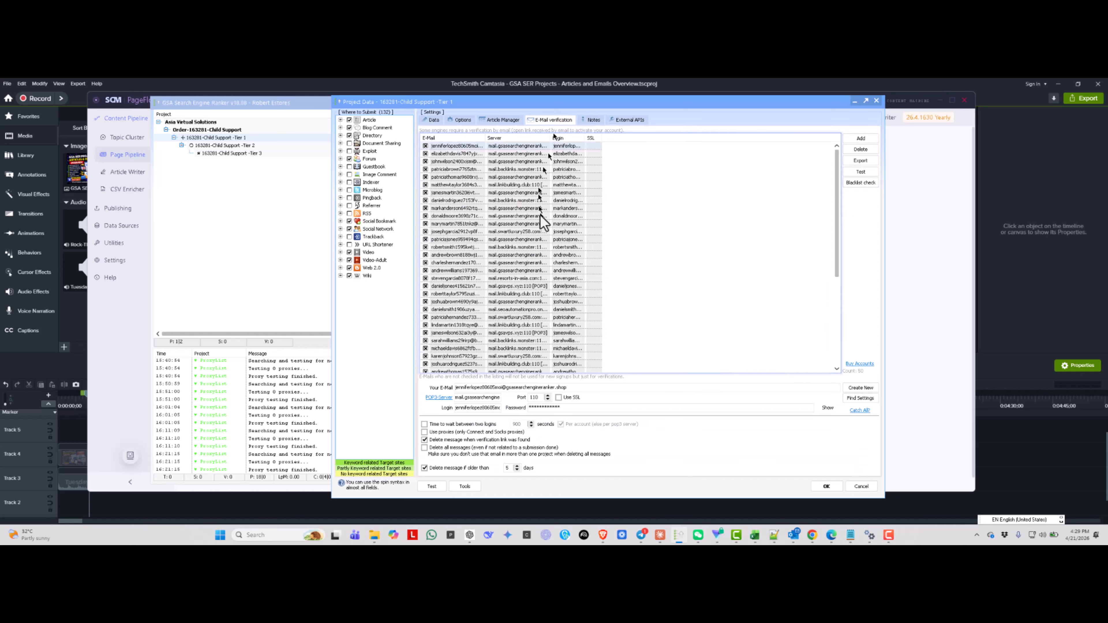
{"action": "left_click", "coordinate": [501, 120]}
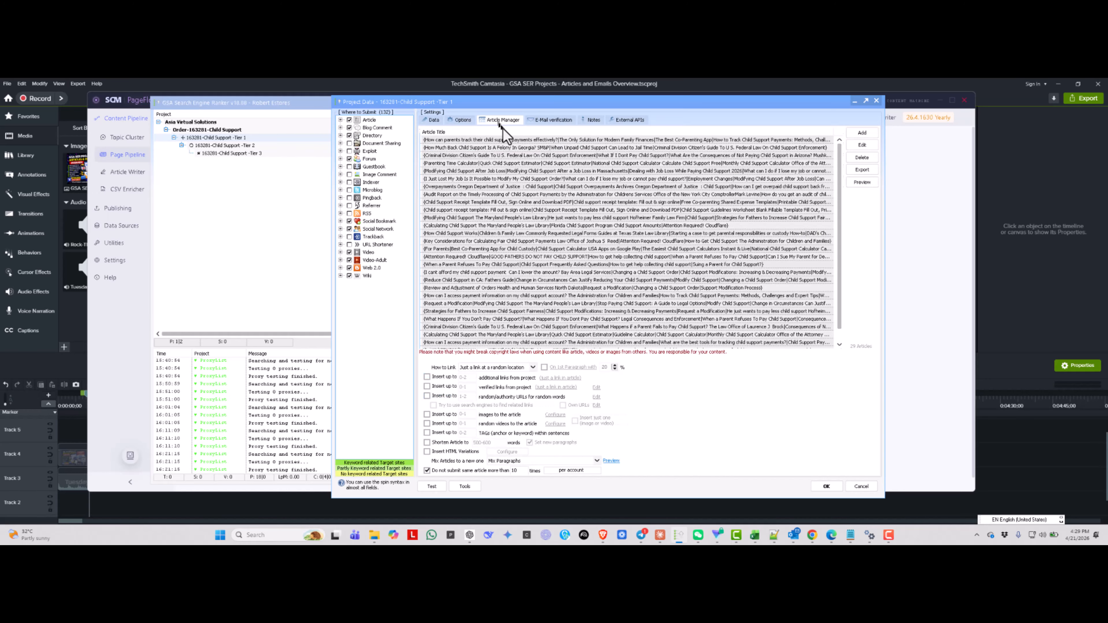
- Preview the "How Child Support Works" article in the browser and examine its table of contents, links, images and videos
{"action": "left_click", "coordinate": [605, 234]}
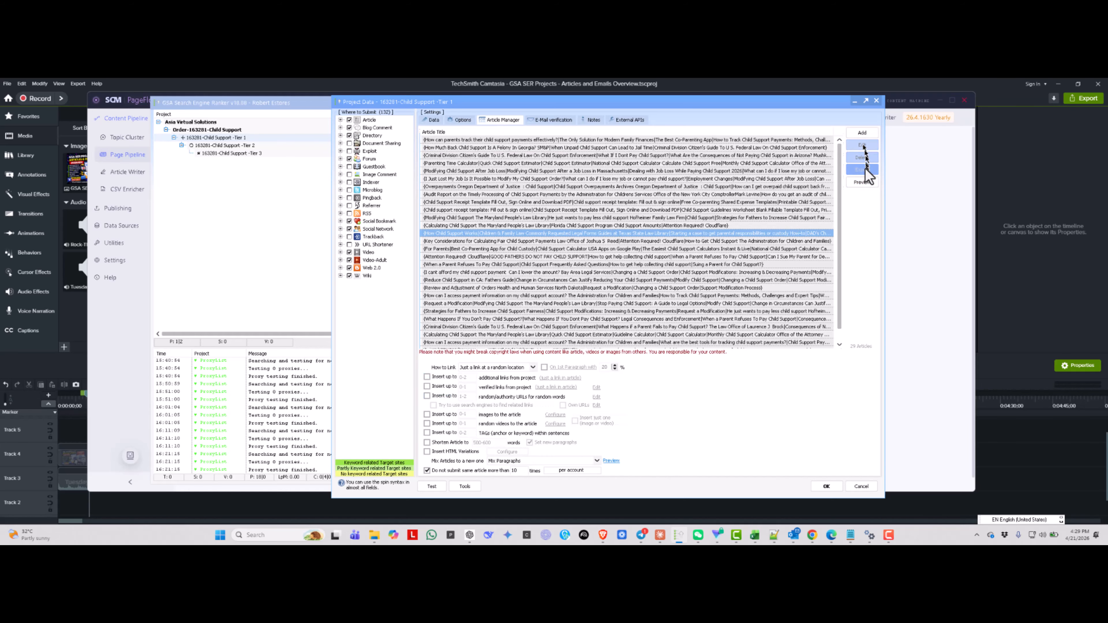
{"action": "left_click", "coordinate": [862, 182]}
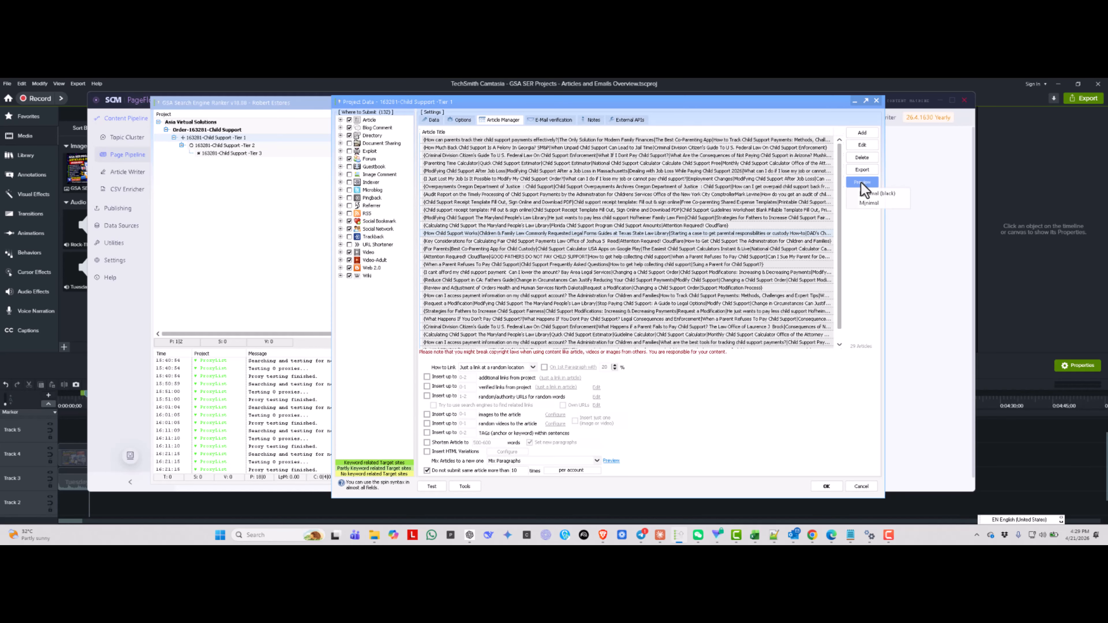
{"action": "left_click", "coordinate": [871, 193]}
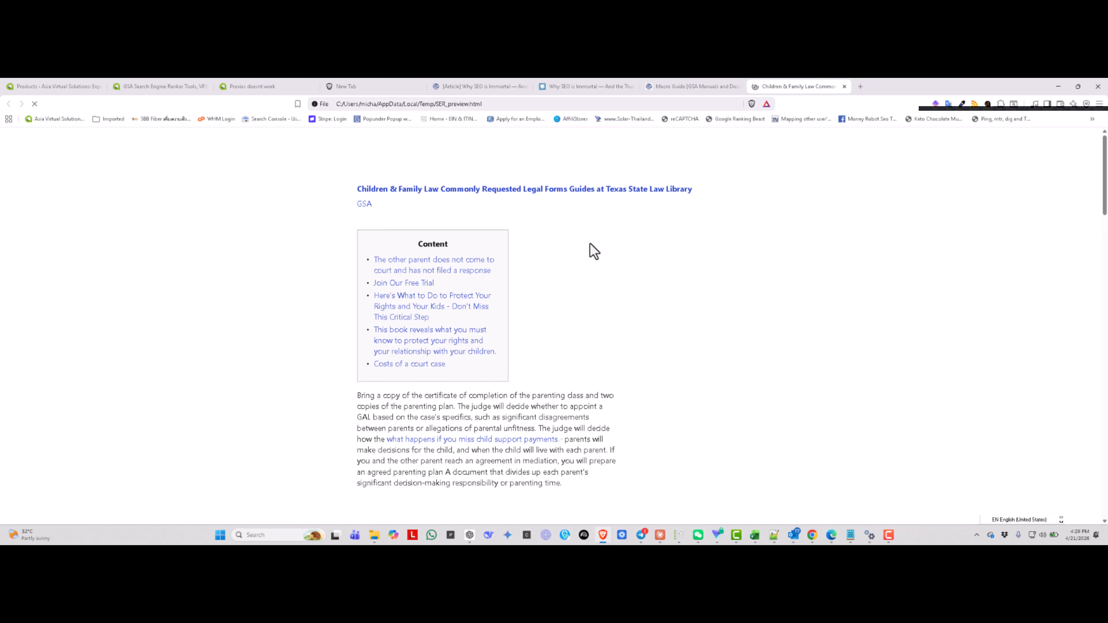
{"action": "scroll", "coordinate": [594, 252], "scroll_direction": "down", "scroll_amount": 1}
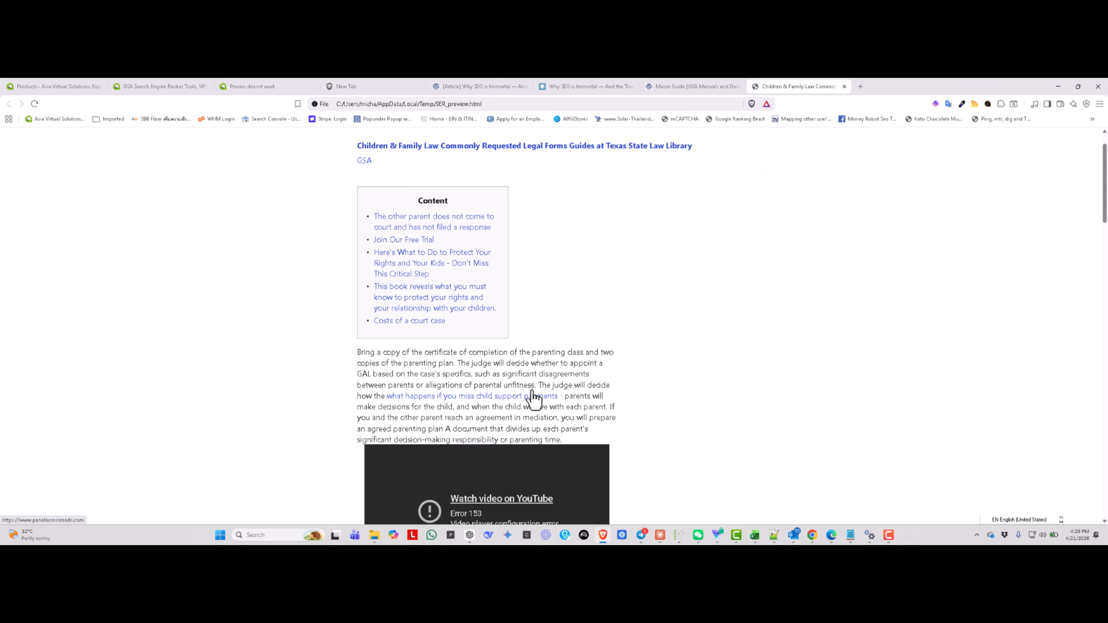
{"action": "scroll", "coordinate": [532, 402], "scroll_direction": "down", "scroll_amount": 10}
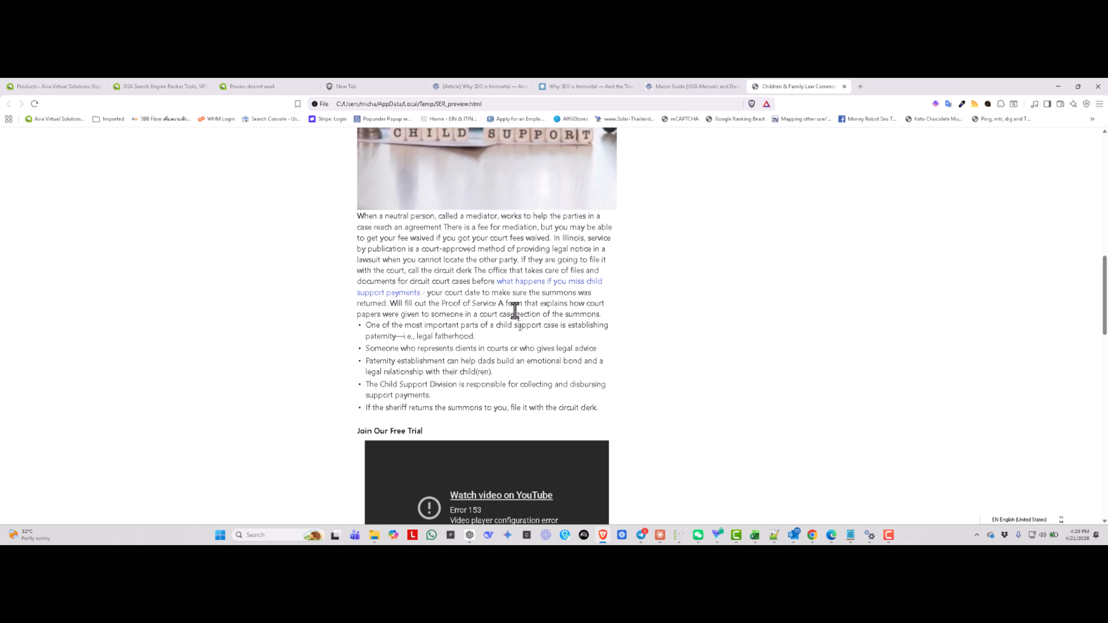
{"action": "scroll", "coordinate": [597, 304], "scroll_direction": "down", "scroll_amount": 8}
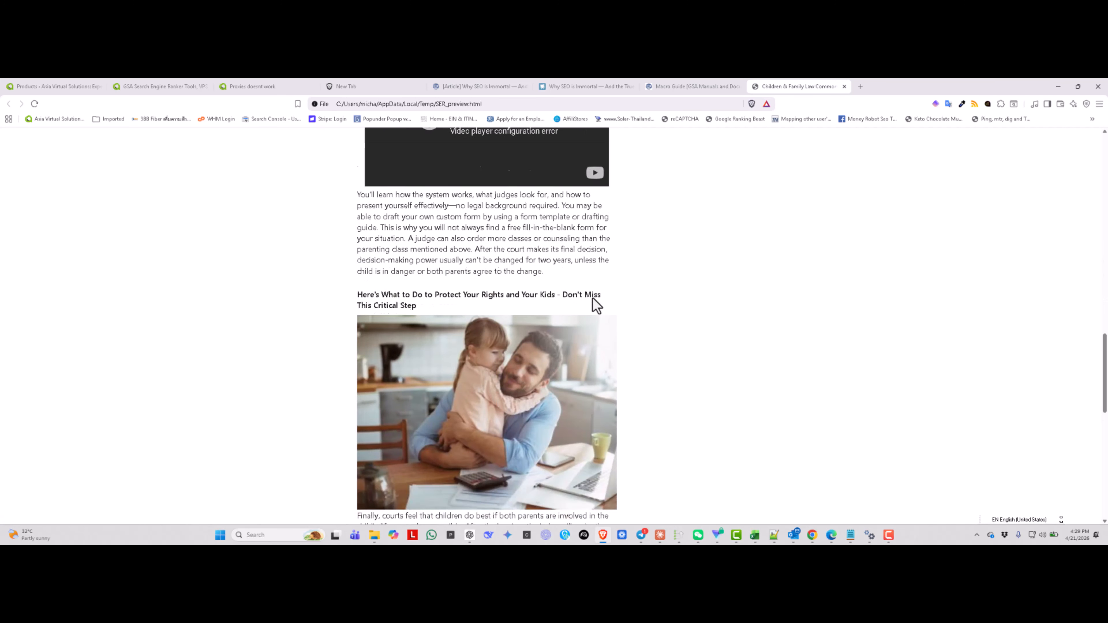
{"action": "scroll", "coordinate": [596, 305], "scroll_direction": "up", "scroll_amount": 5}
{"action": "scroll", "coordinate": [596, 305], "scroll_direction": "up", "scroll_amount": 4}
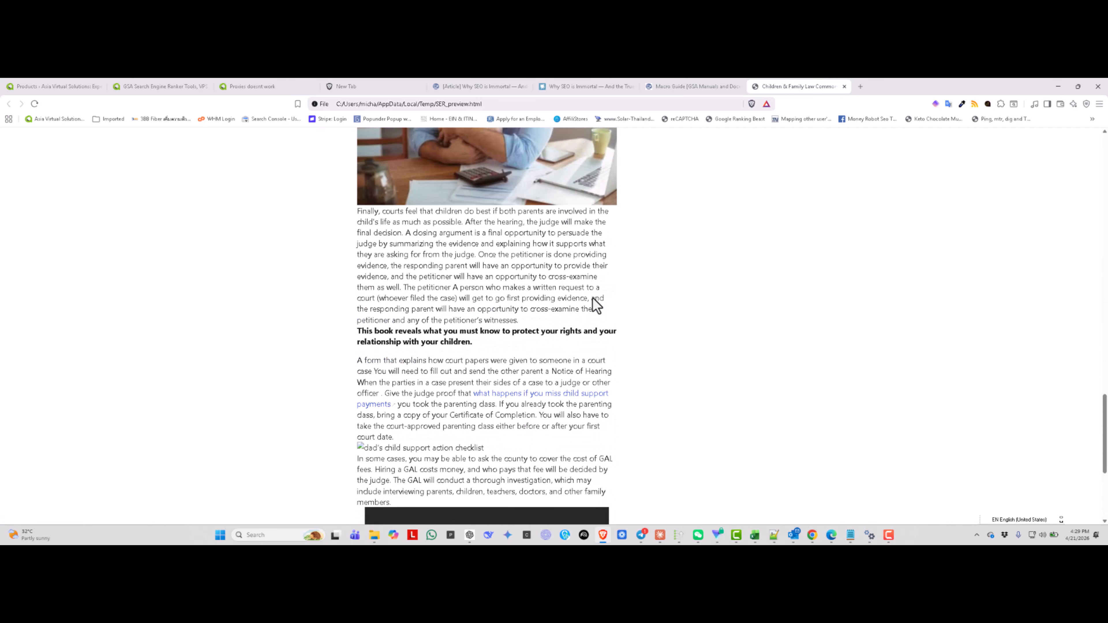
{"action": "scroll", "coordinate": [593, 299], "scroll_direction": "down", "scroll_amount": 8}
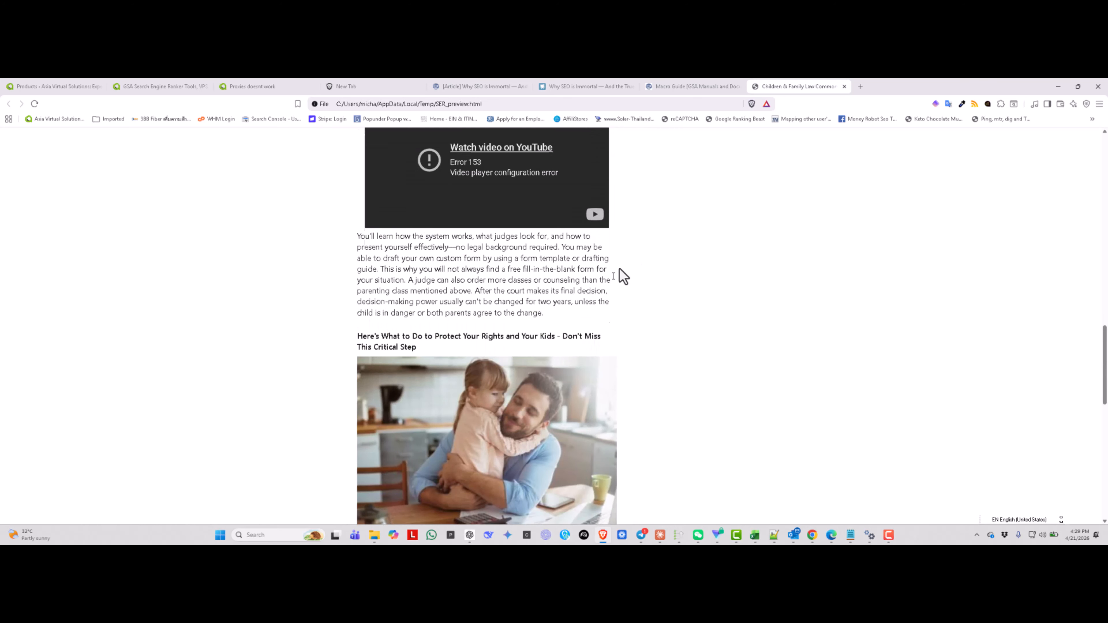
{"action": "scroll", "coordinate": [620, 269], "scroll_direction": "up", "scroll_amount": 2}
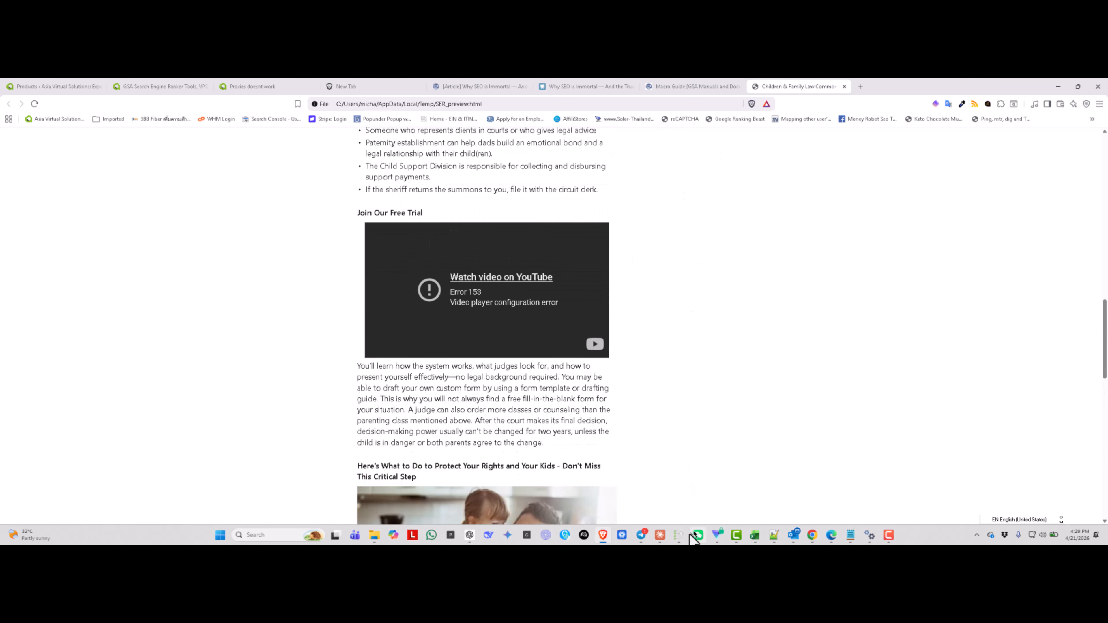
- Return to the Tier 1 project, open the same article in an enlarged editor, examine its body code, and leave without saving
{"action": "left_click", "coordinate": [678, 535]}
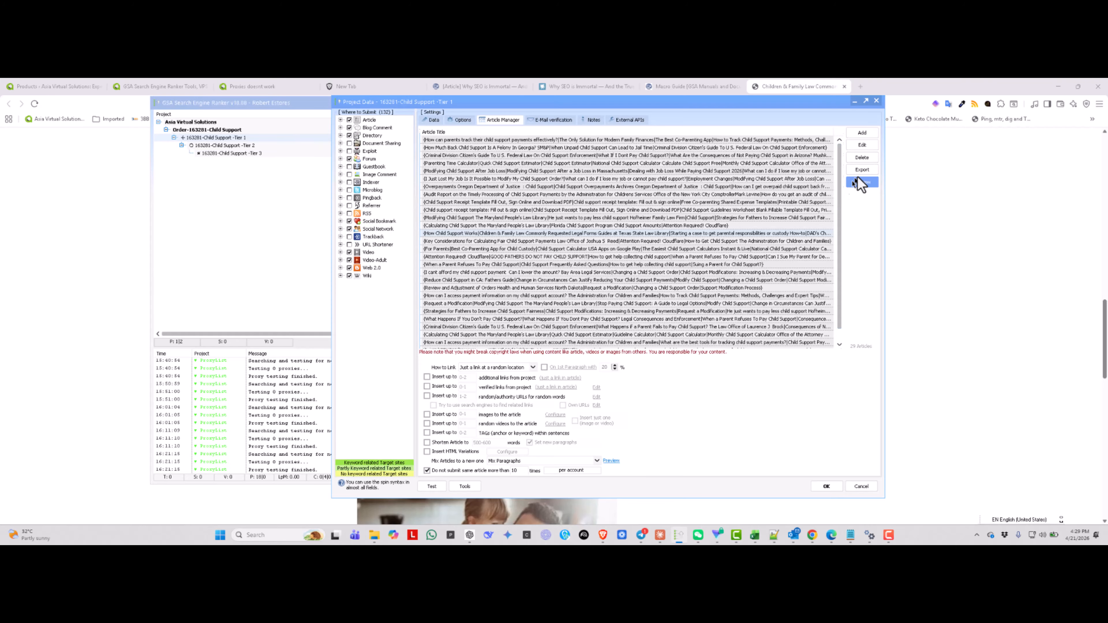
{"action": "left_click", "coordinate": [862, 146]}
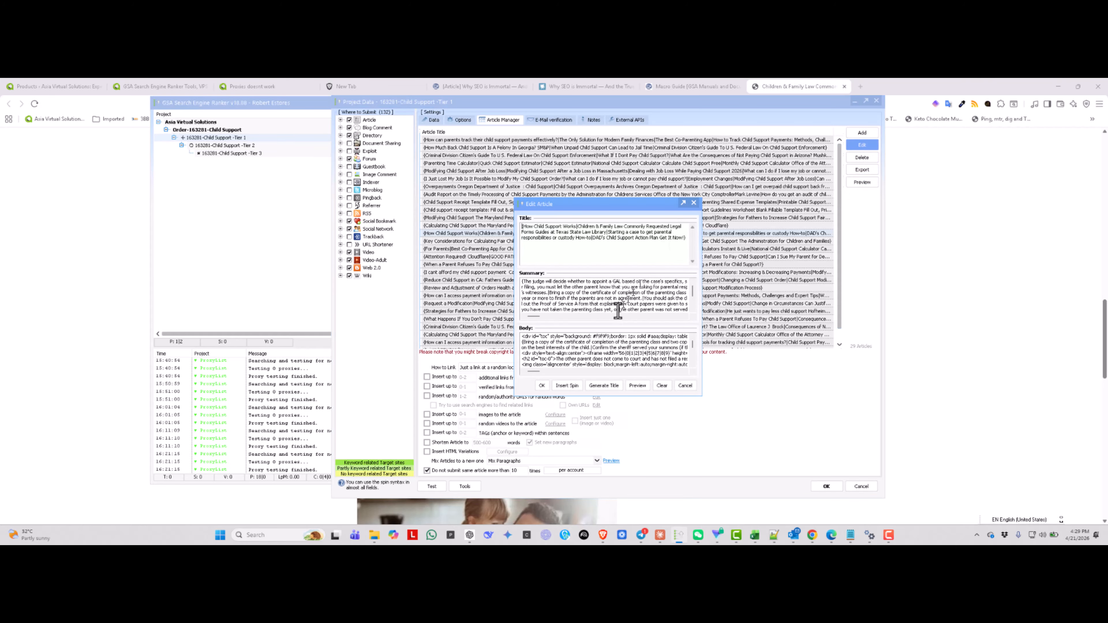
{"action": "scroll", "coordinate": [577, 344], "scroll_direction": "down", "scroll_amount": 2}
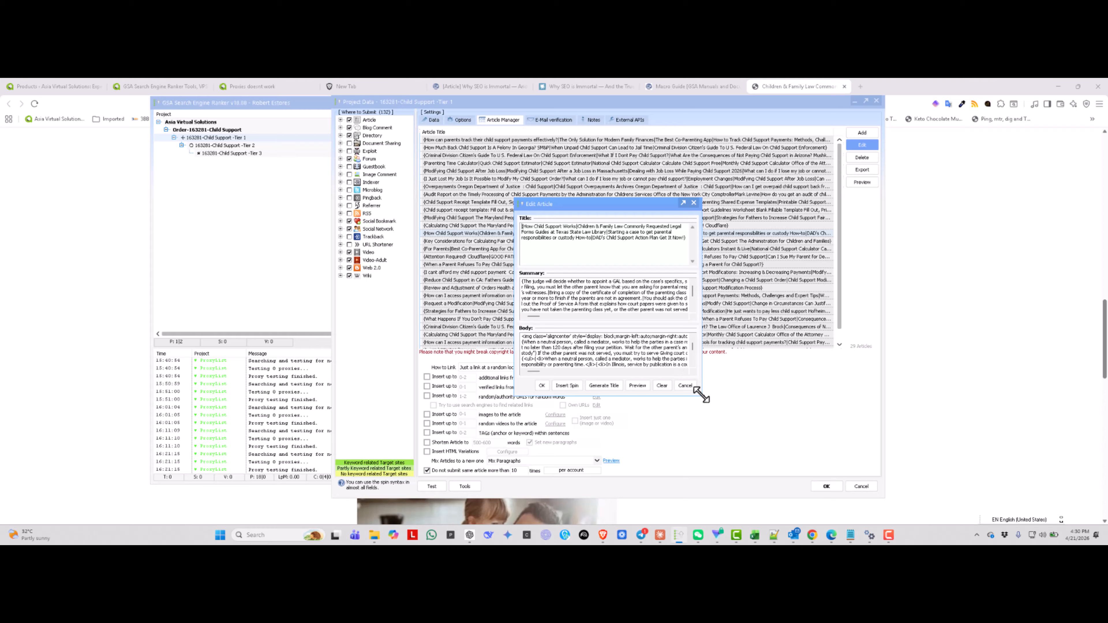
{"action": "left_click_drag", "start_coordinate": [701, 395], "coordinate": [785, 507]}
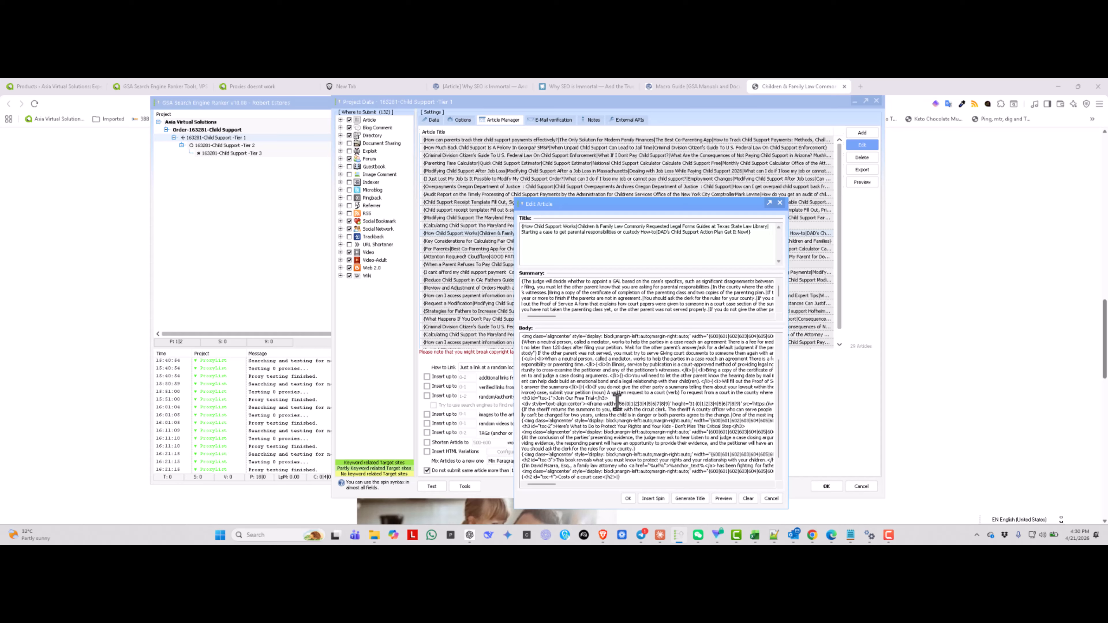
{"action": "scroll", "coordinate": [617, 404], "scroll_direction": "down", "scroll_amount": 1}
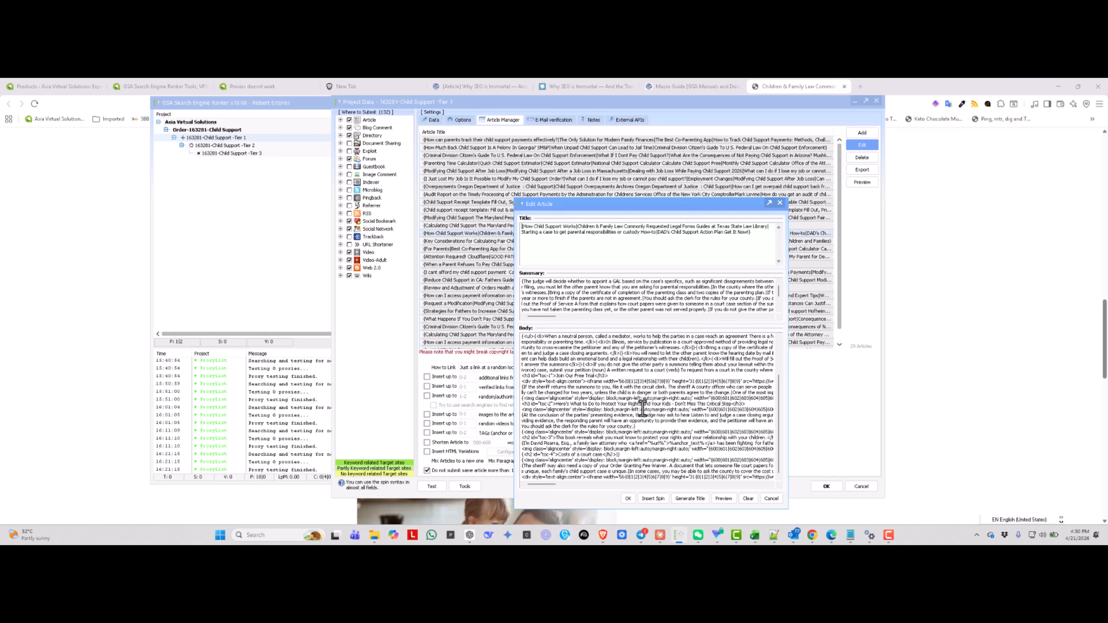
{"action": "scroll", "coordinate": [642, 409], "scroll_direction": "up", "scroll_amount": 3}
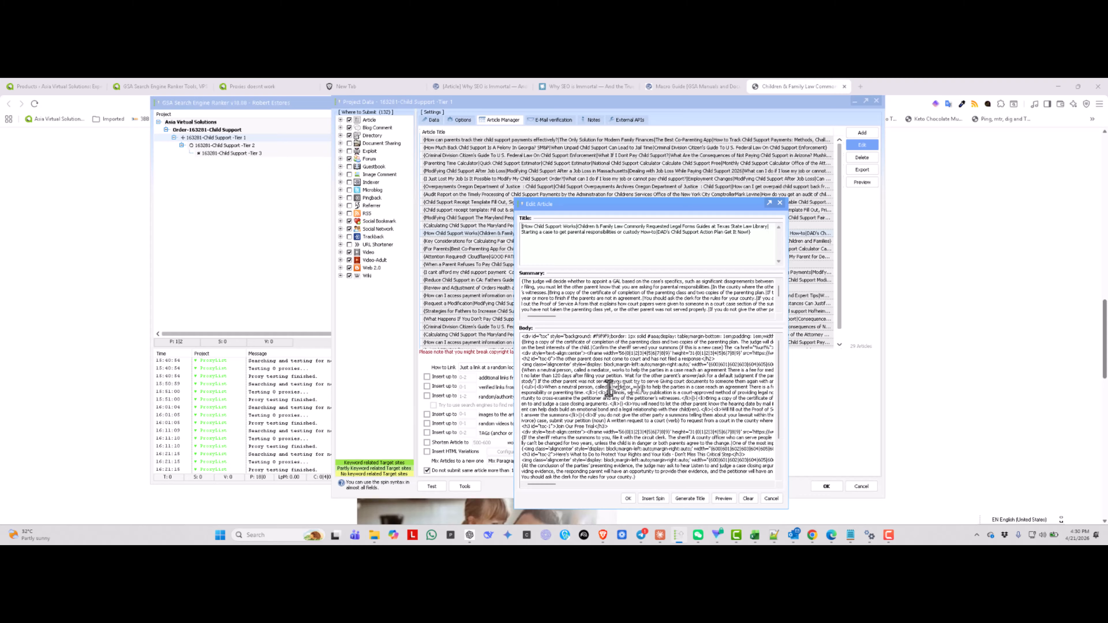
{"action": "left_click", "coordinate": [771, 498]}
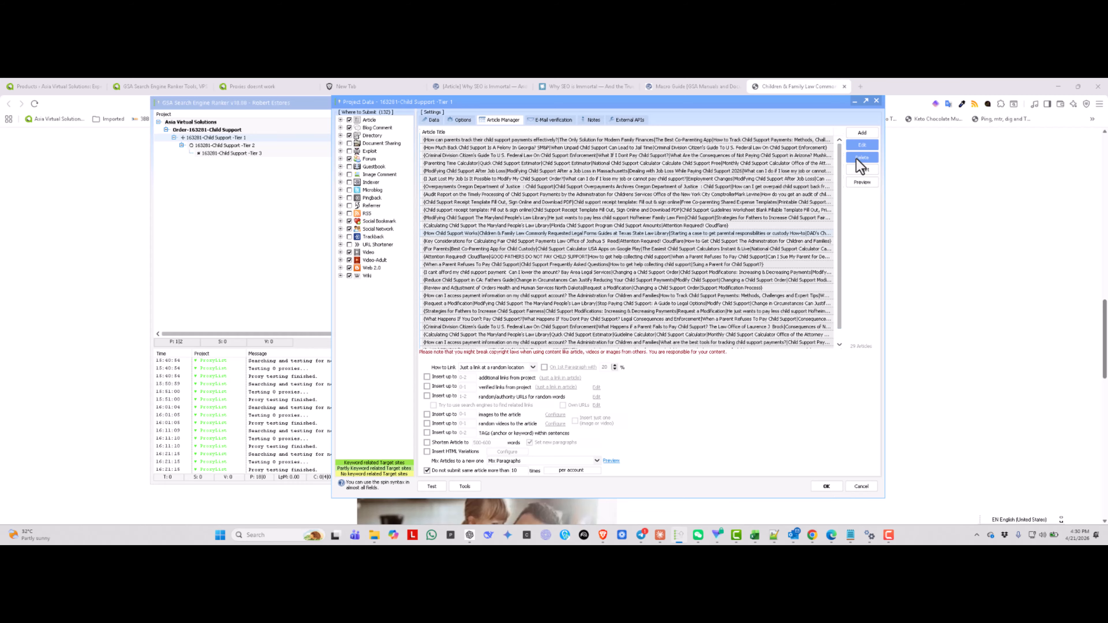
- Delete all articles from the Child Support Tier 1 project's article list and confirm the deletion
{"action": "left_click", "coordinate": [700, 194]}
{"action": "key", "text": "ctrl+a"}
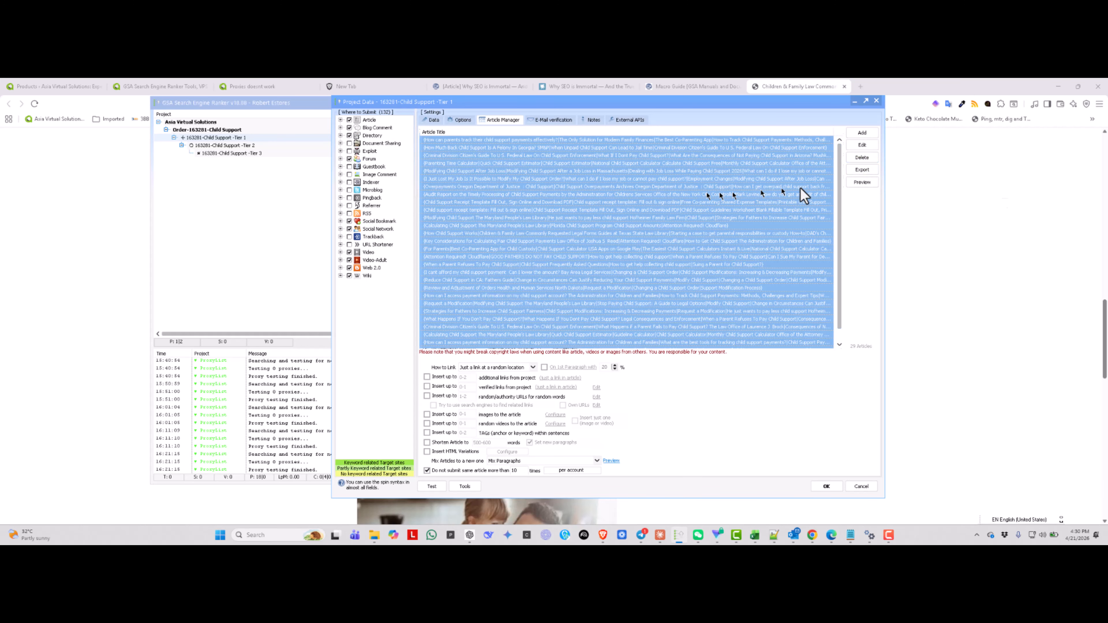
{"action": "left_click", "coordinate": [860, 158]}
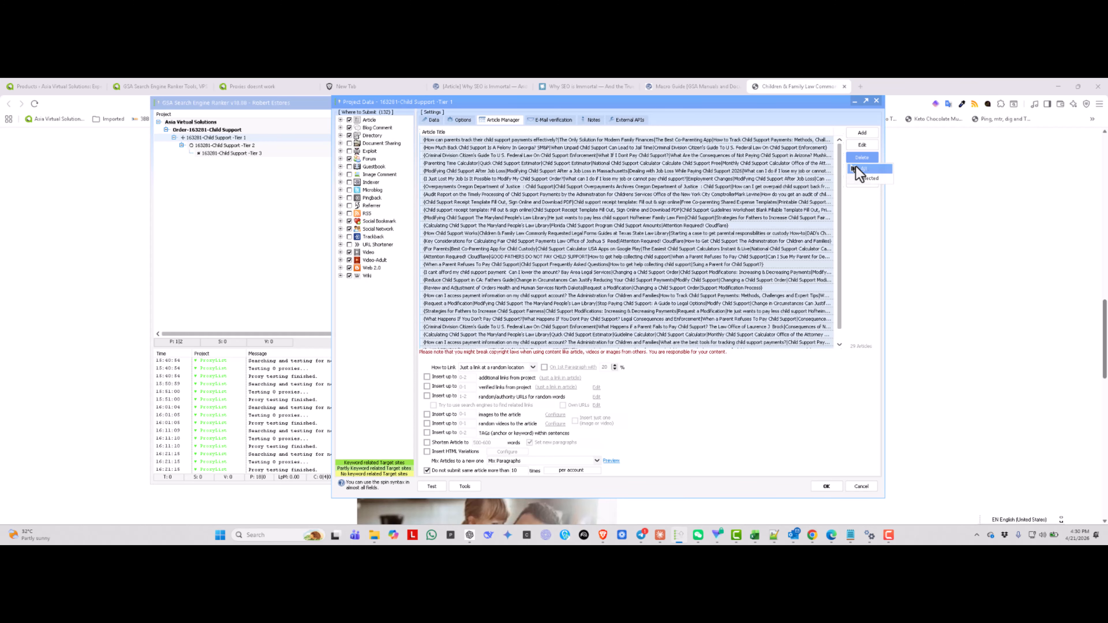
{"action": "left_click", "coordinate": [866, 169]}
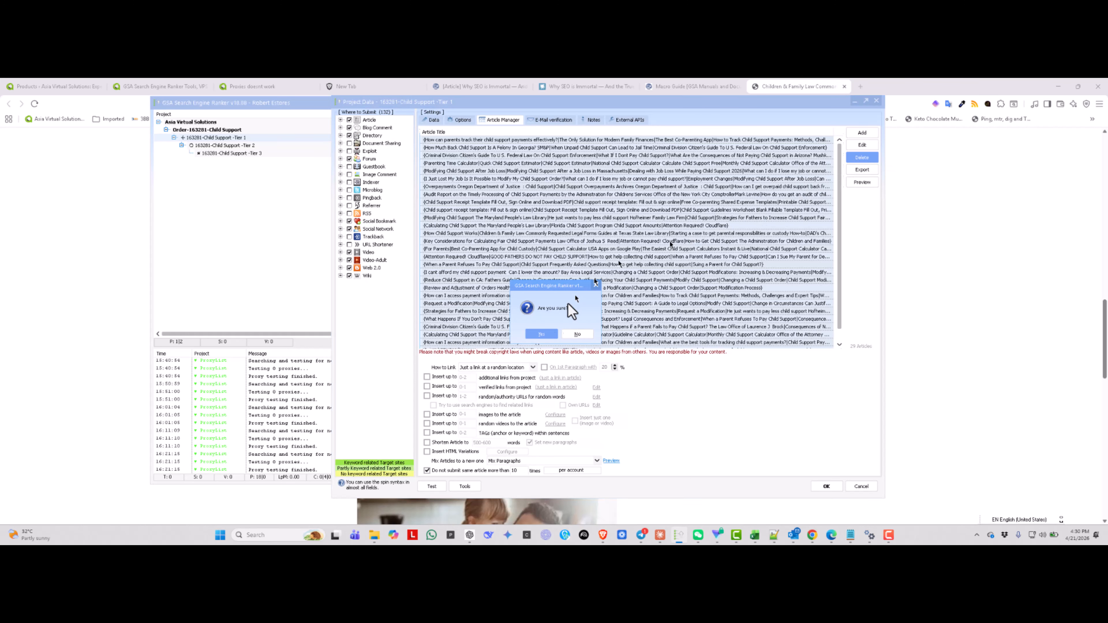
{"action": "left_click", "coordinate": [542, 334]}
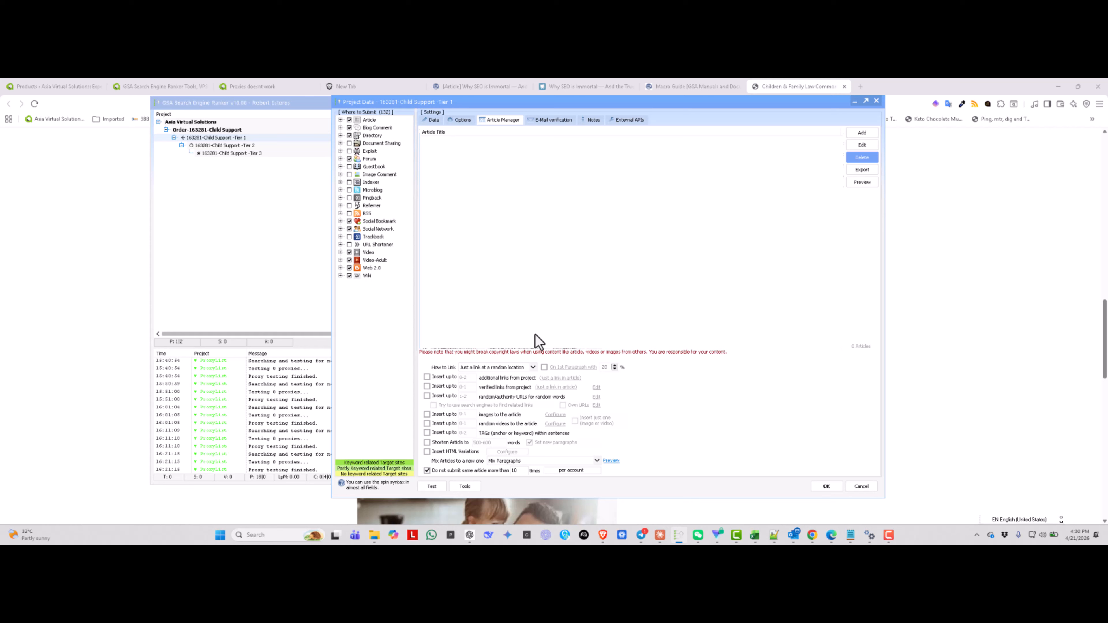
{"action": "left_click", "coordinate": [857, 136]}
{"action": "left_click", "coordinate": [875, 144]}
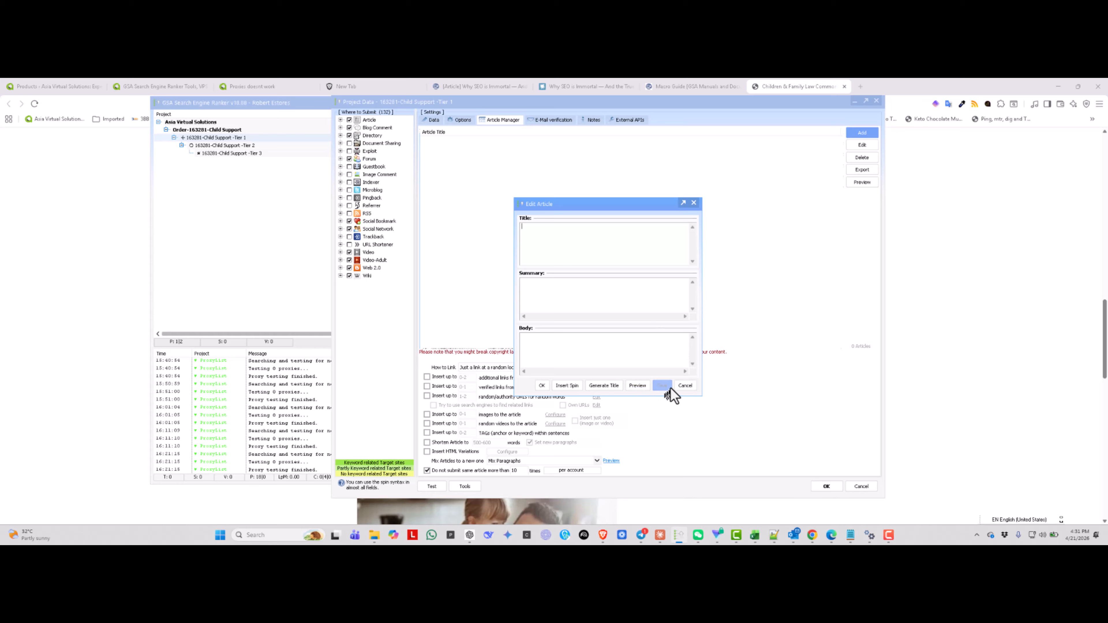
{"action": "left_click", "coordinate": [685, 386]}
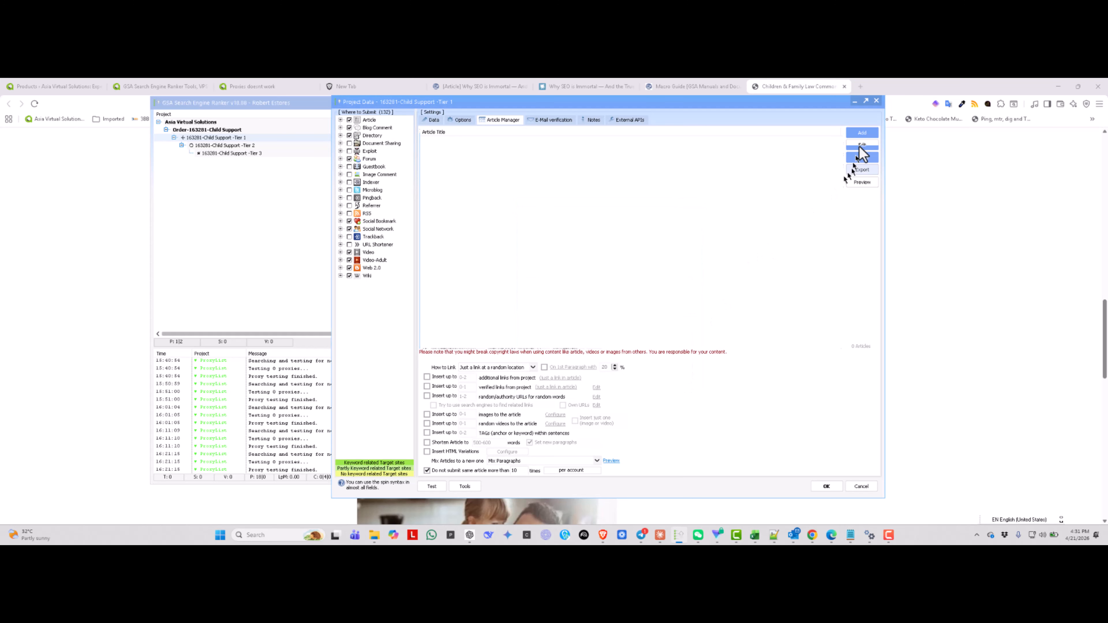
- Start an article import from a folder and browse Google Drive (G:) to the Asia Virtual Solutions folder under My Drive's Work folder
{"action": "left_click", "coordinate": [862, 133]}
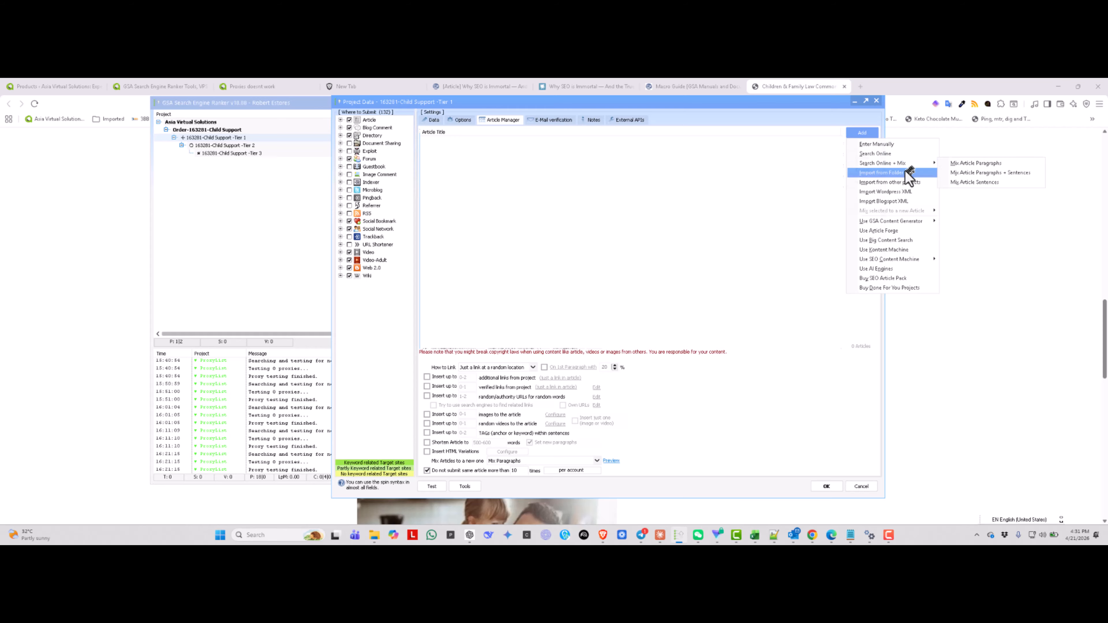
{"action": "left_click", "coordinate": [892, 173]}
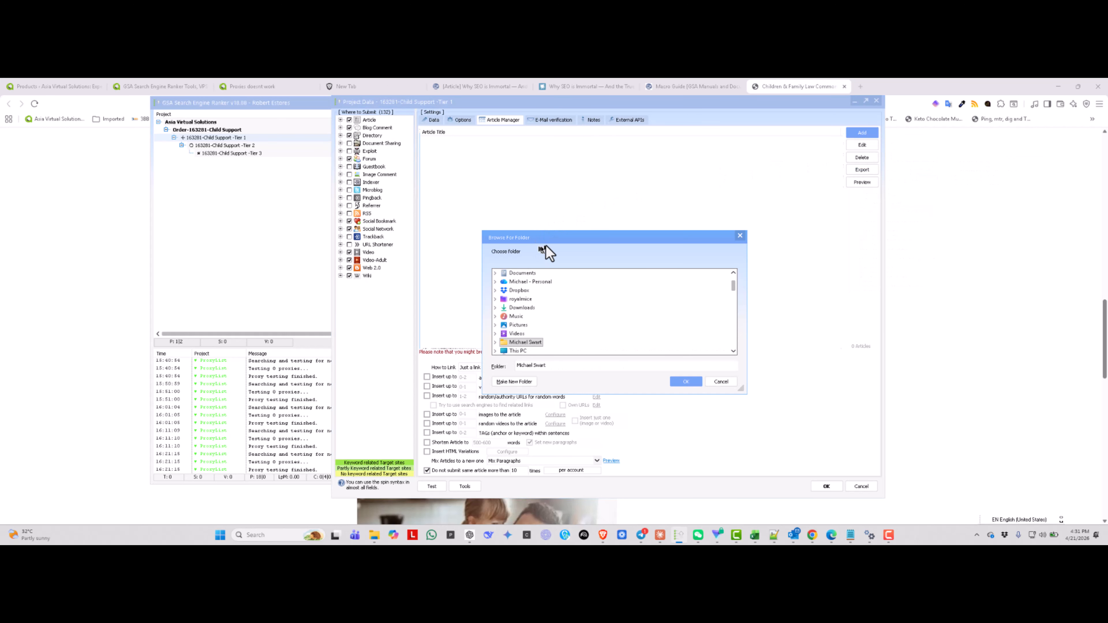
{"action": "scroll", "coordinate": [537, 338], "scroll_direction": "up", "scroll_amount": 5}
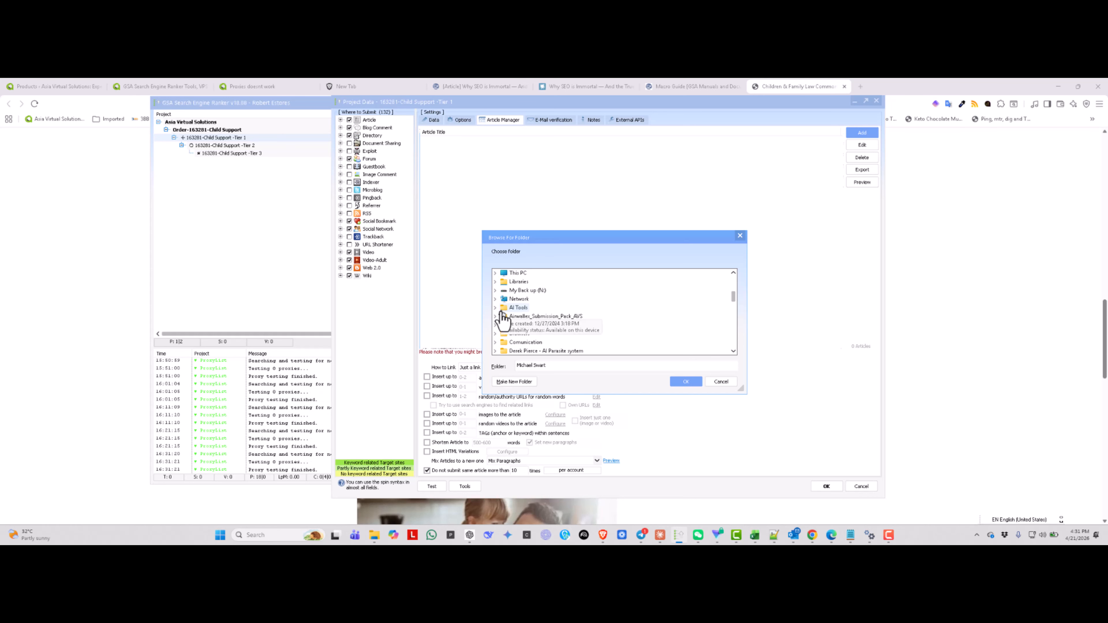
{"action": "scroll", "coordinate": [502, 317], "scroll_direction": "up", "scroll_amount": 1}
{"action": "left_click", "coordinate": [495, 299]}
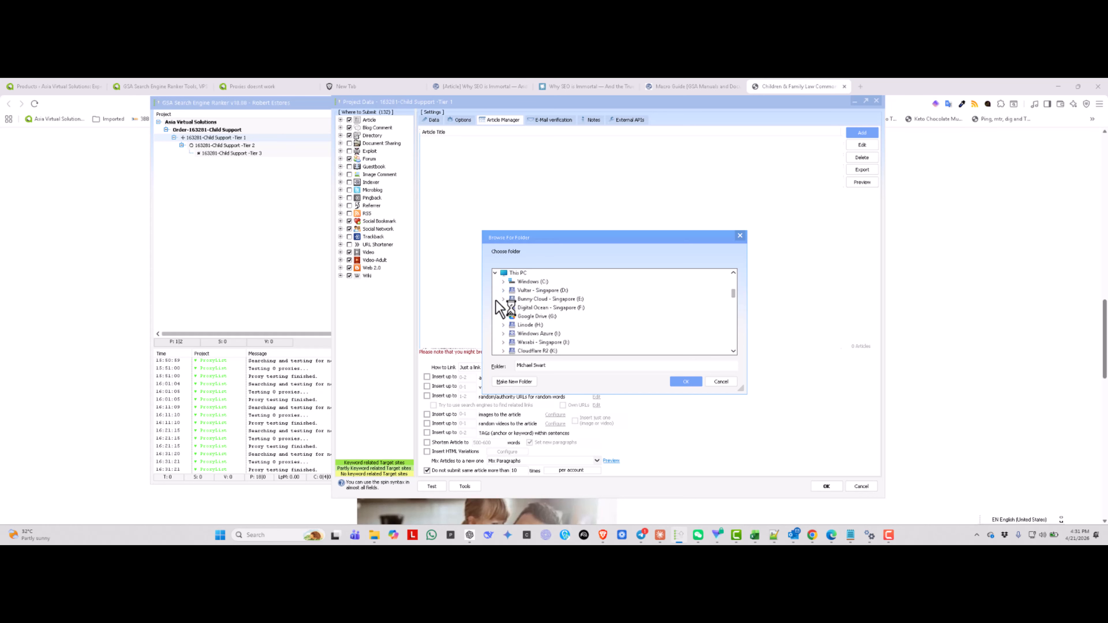
{"action": "left_click", "coordinate": [504, 316]}
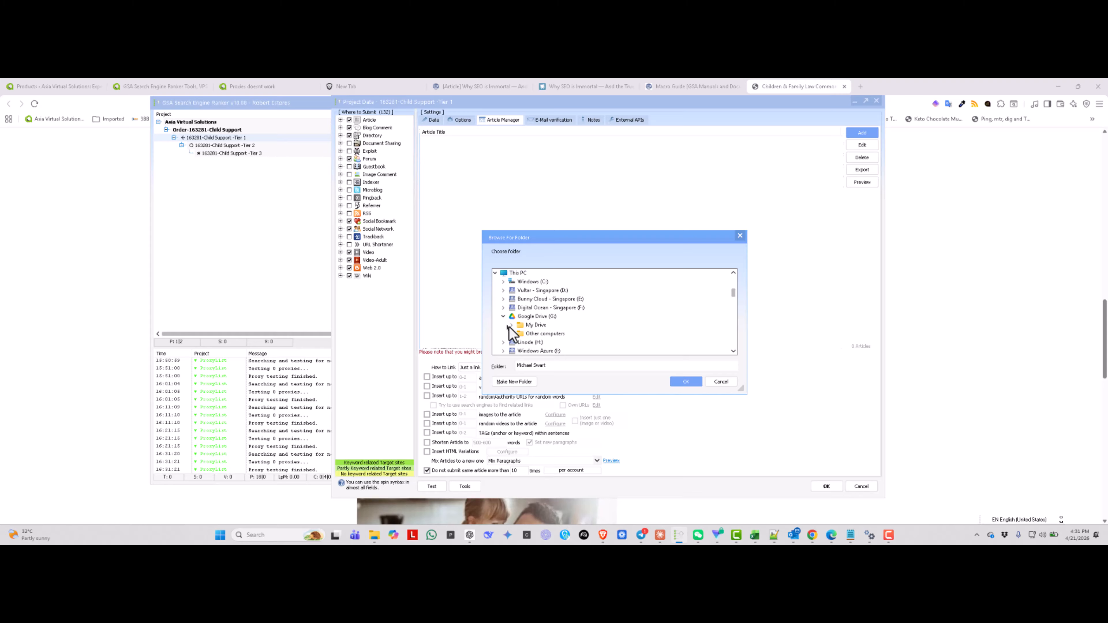
{"action": "left_click", "coordinate": [513, 326]}
{"action": "scroll", "coordinate": [518, 339], "scroll_direction": "down", "scroll_amount": 10}
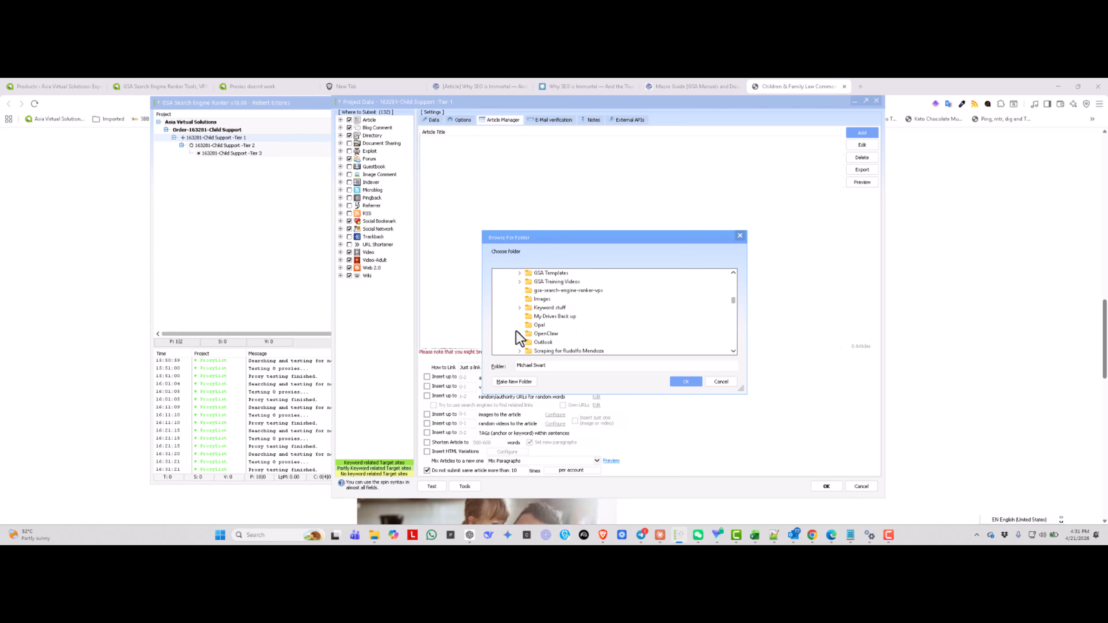
{"action": "left_click", "coordinate": [519, 299]}
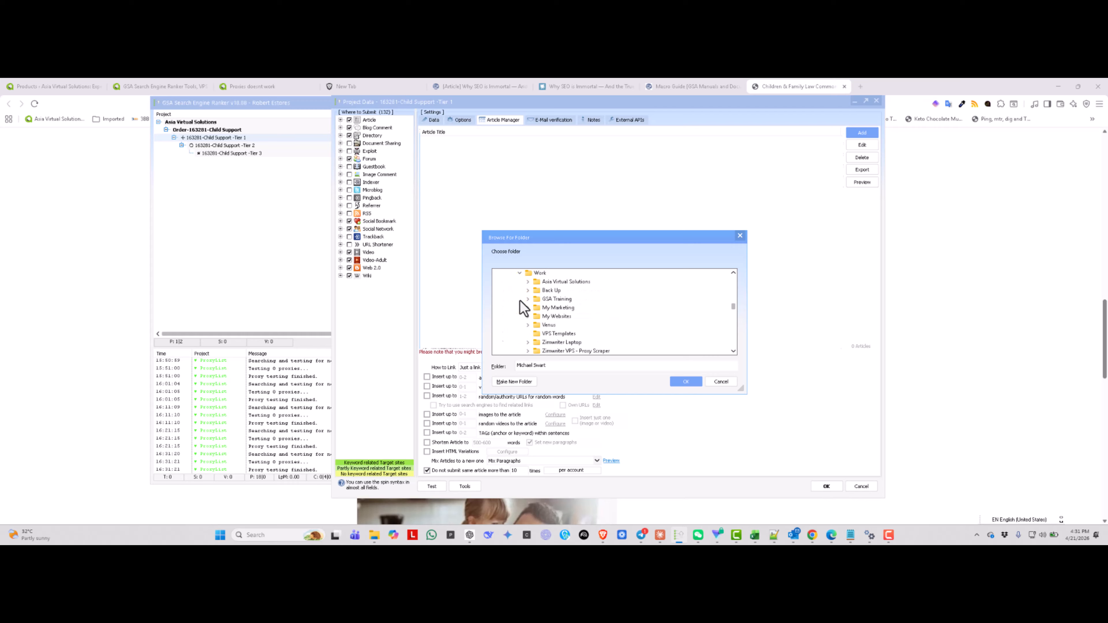
{"action": "left_click", "coordinate": [529, 282]}
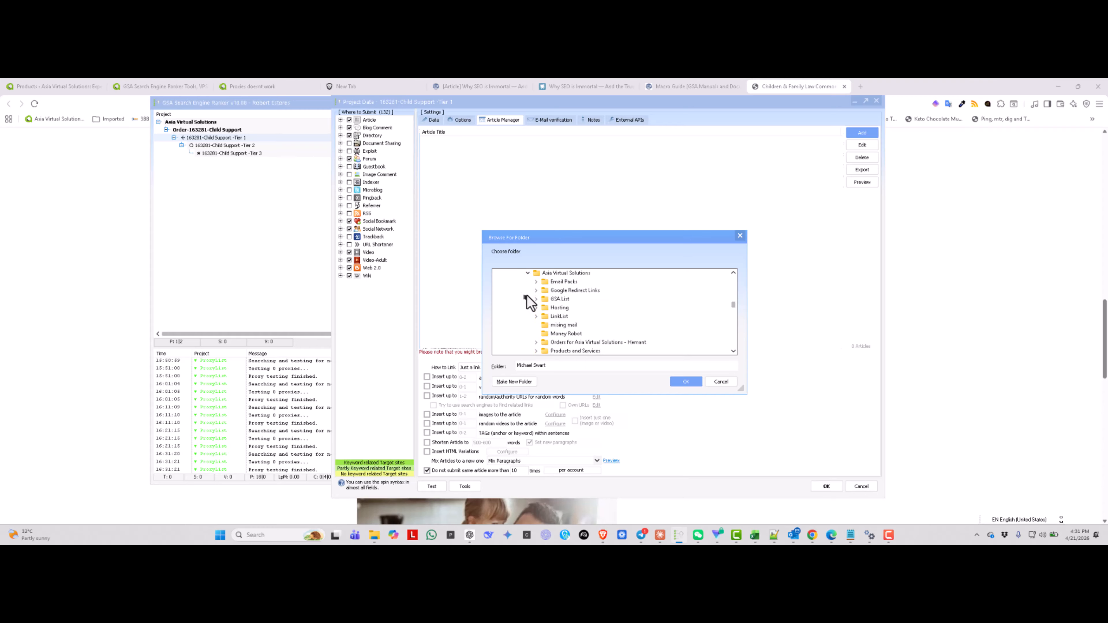
- Expand Products and Services, Content Creation, KM-Plus and In Progress - 2 Tier down to the Child Support order's GSA Data folder
{"action": "scroll", "coordinate": [532, 302], "scroll_direction": "down", "scroll_amount": 2}
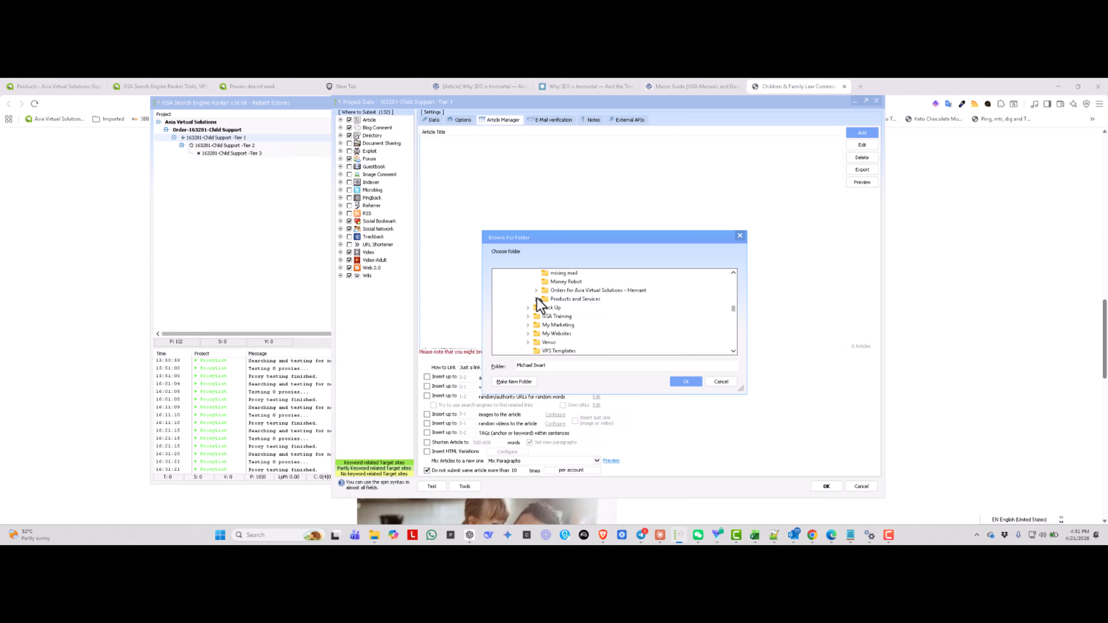
{"action": "left_click", "coordinate": [536, 307]}
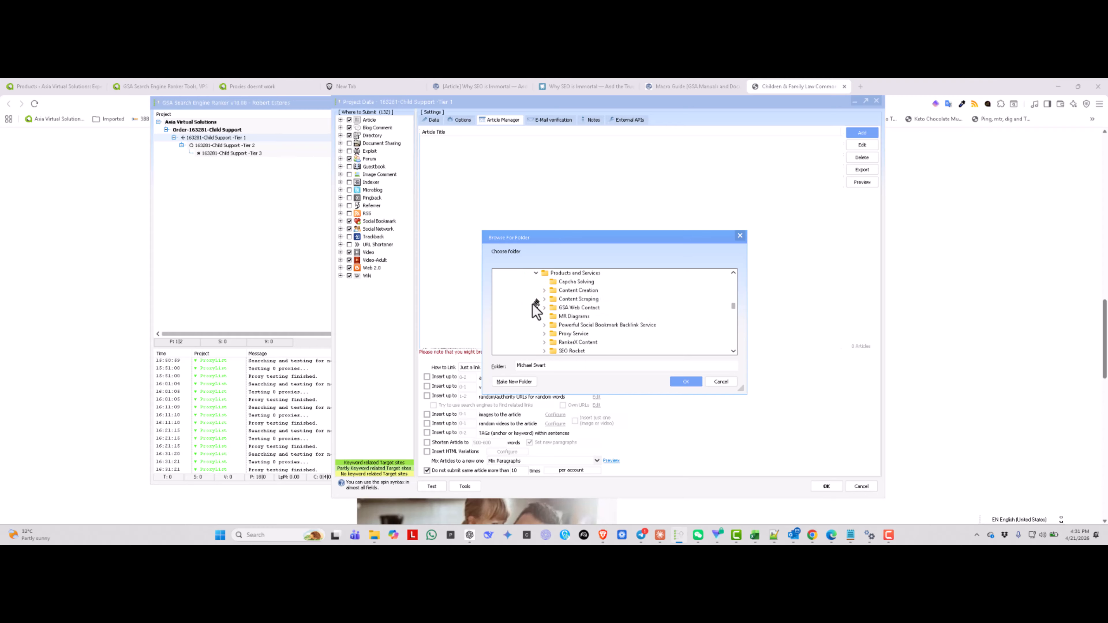
{"action": "left_click", "coordinate": [544, 289]}
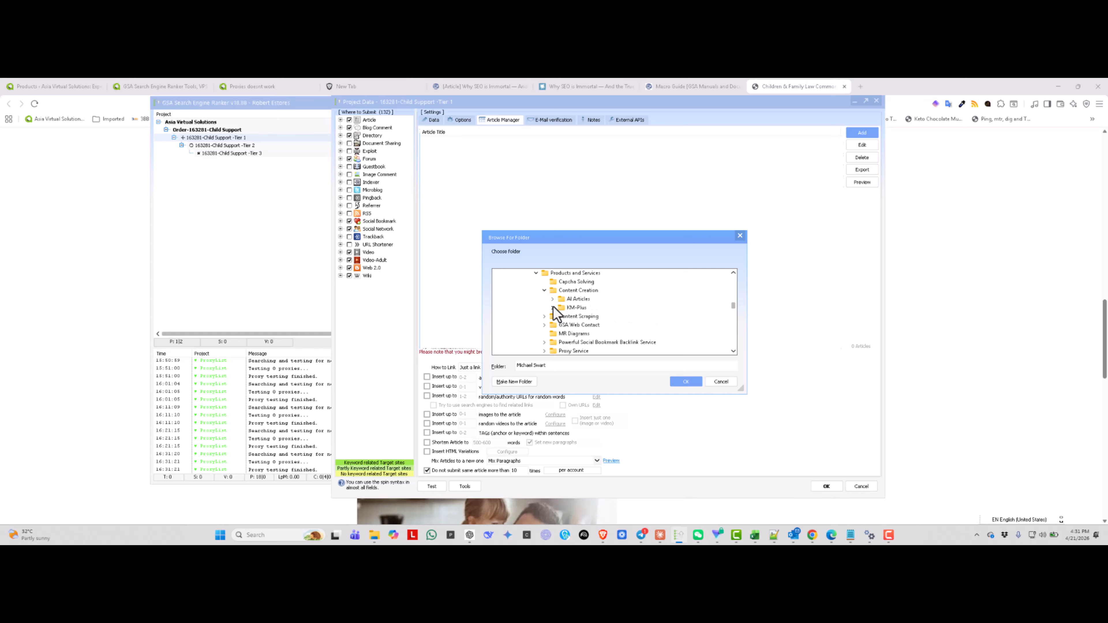
{"action": "left_click", "coordinate": [552, 308]}
{"action": "left_click", "coordinate": [561, 300]}
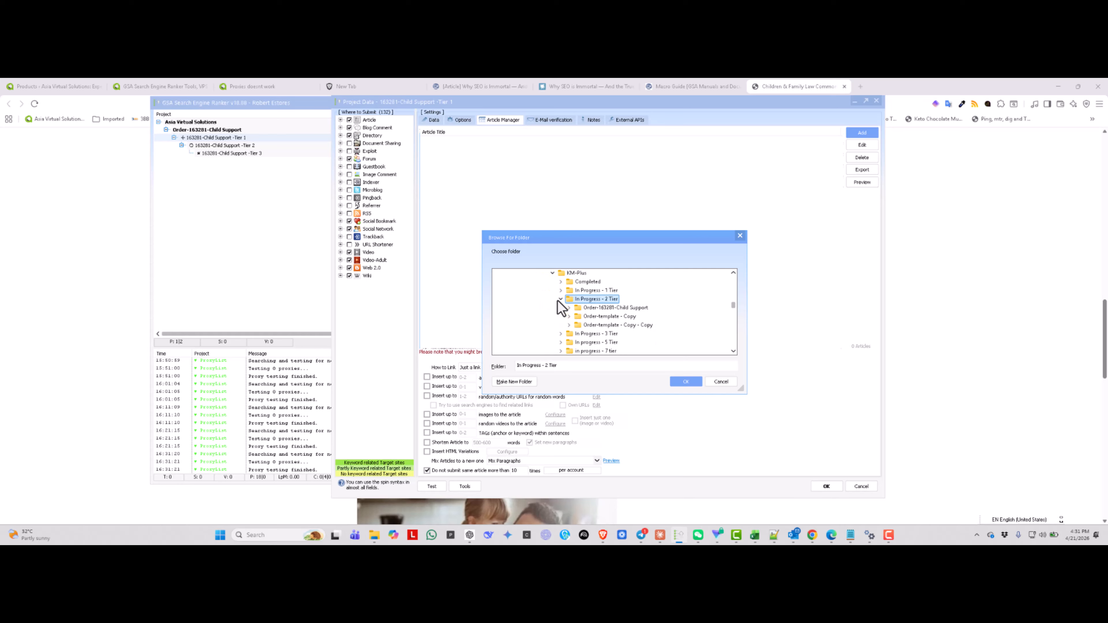
{"action": "left_click", "coordinate": [569, 307]}
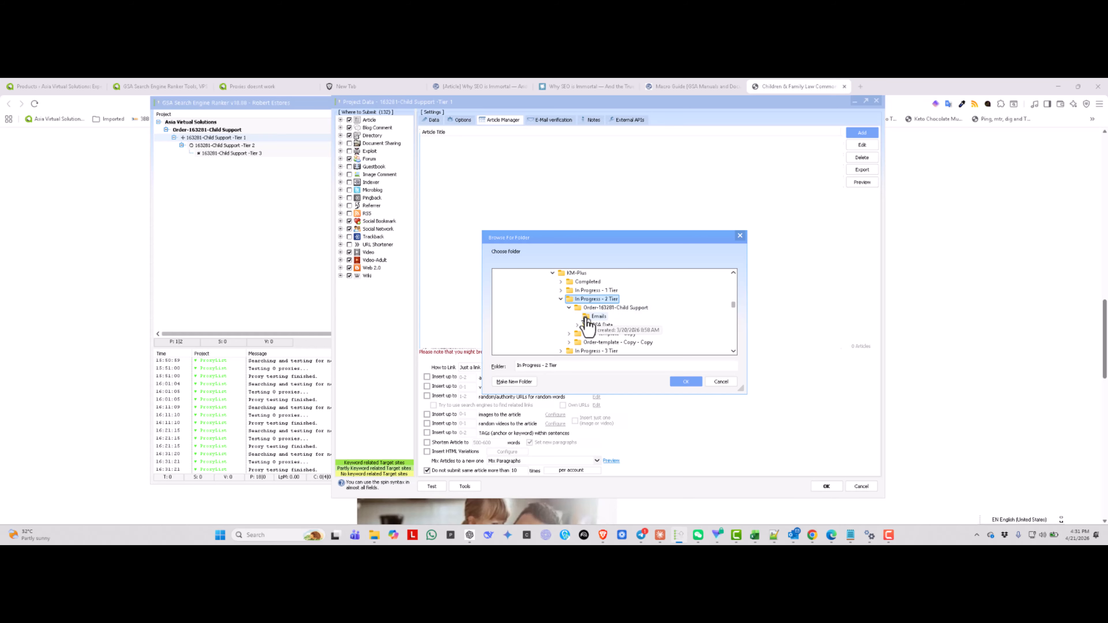
{"action": "left_click", "coordinate": [578, 324]}
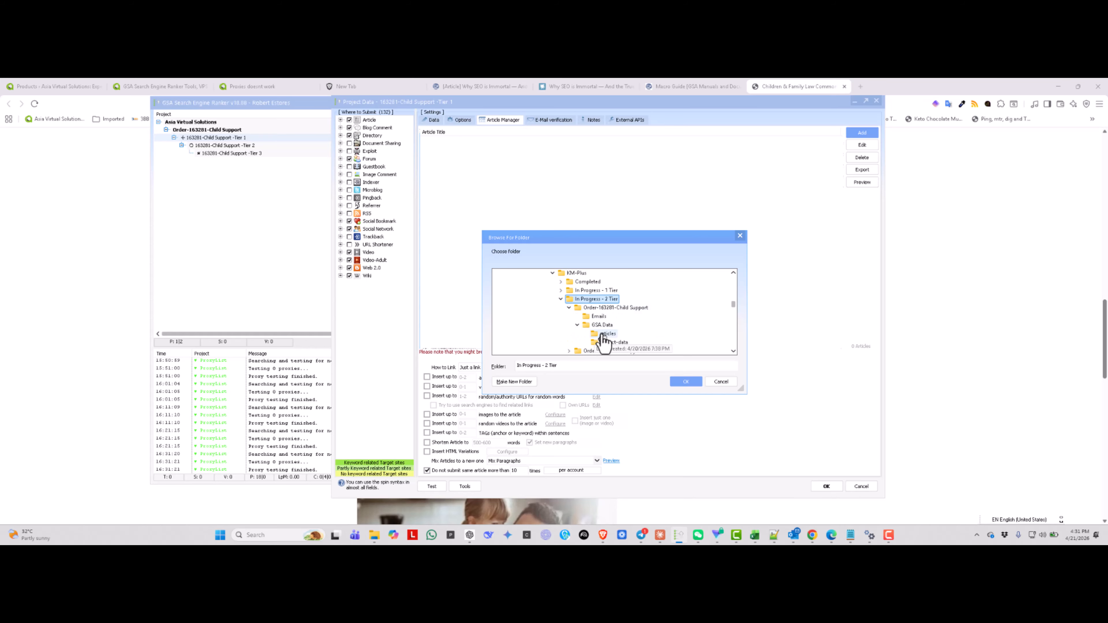
- Import the articles folder, taking titles from the first line in each article and inserting spin syntax
{"action": "left_click", "coordinate": [603, 335]}
{"action": "left_click", "coordinate": [686, 381]}
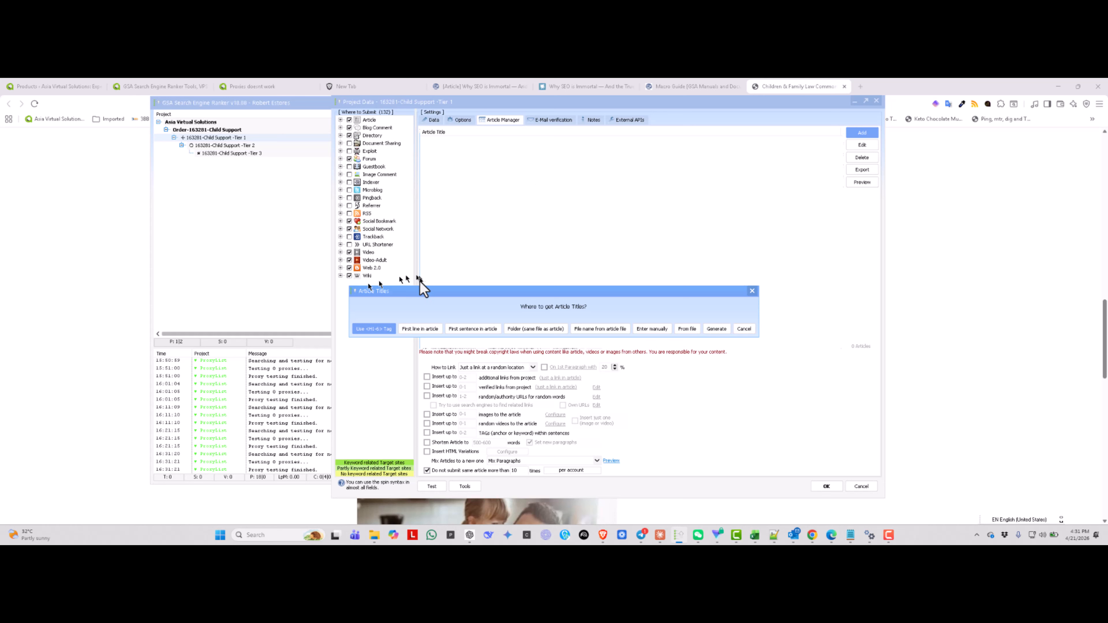
{"action": "left_click", "coordinate": [417, 333]}
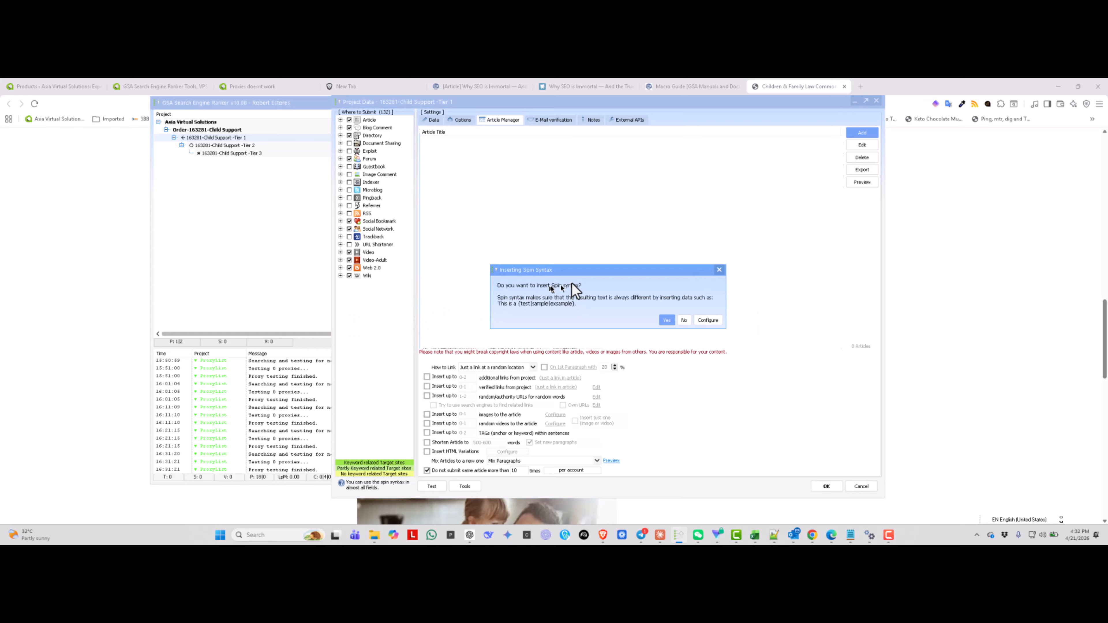
{"action": "left_click", "coordinate": [667, 320]}
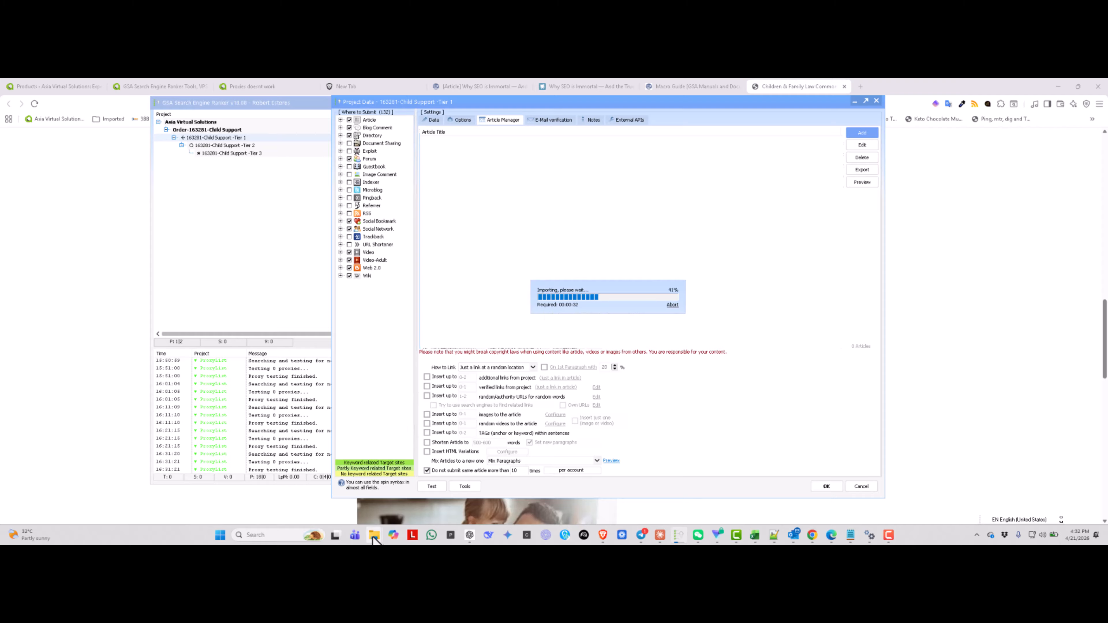
- Switch to File Explorer and open the articles folder inside the Child Support order's GSA Data folder
{"action": "mouse_move", "coordinate": [375, 538]}
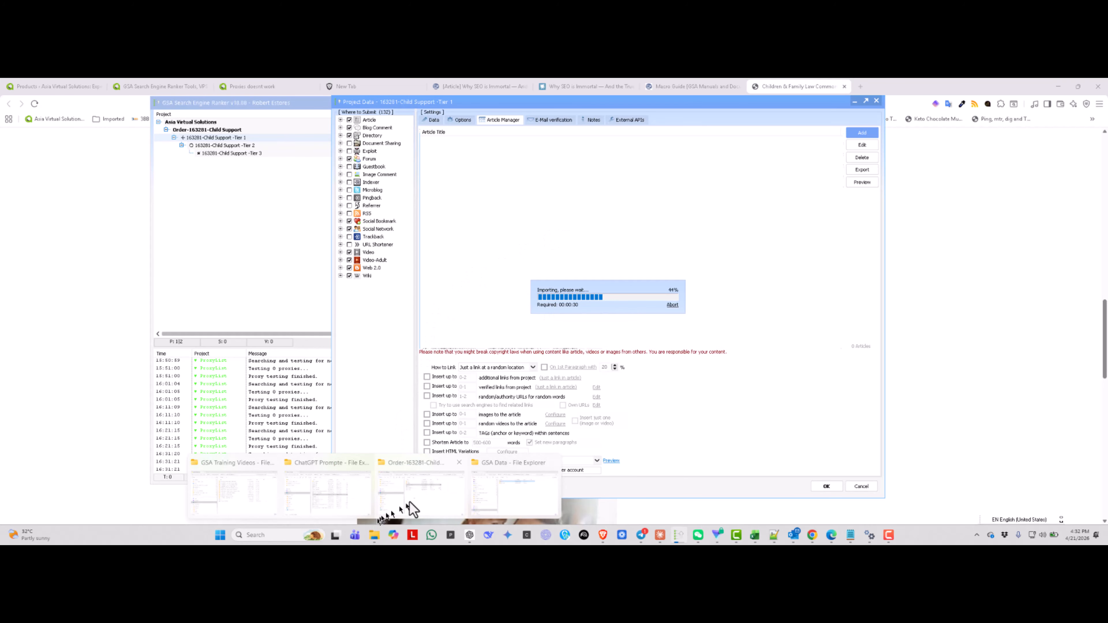
{"action": "left_click", "coordinate": [432, 494]}
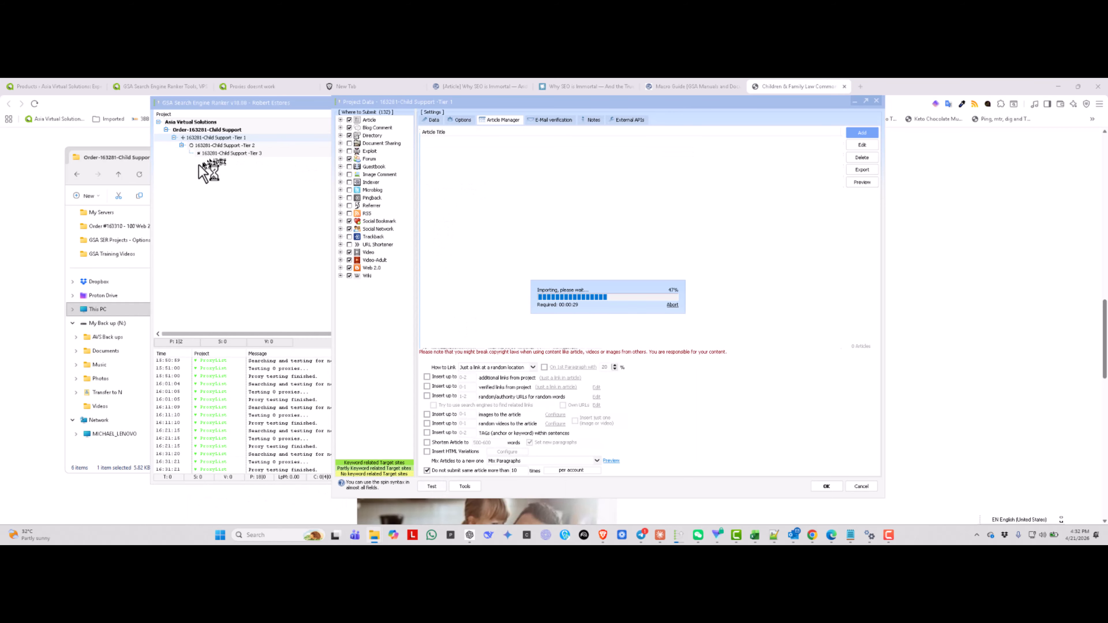
{"action": "left_click", "coordinate": [126, 168]}
{"action": "double_click", "coordinate": [295, 236]}
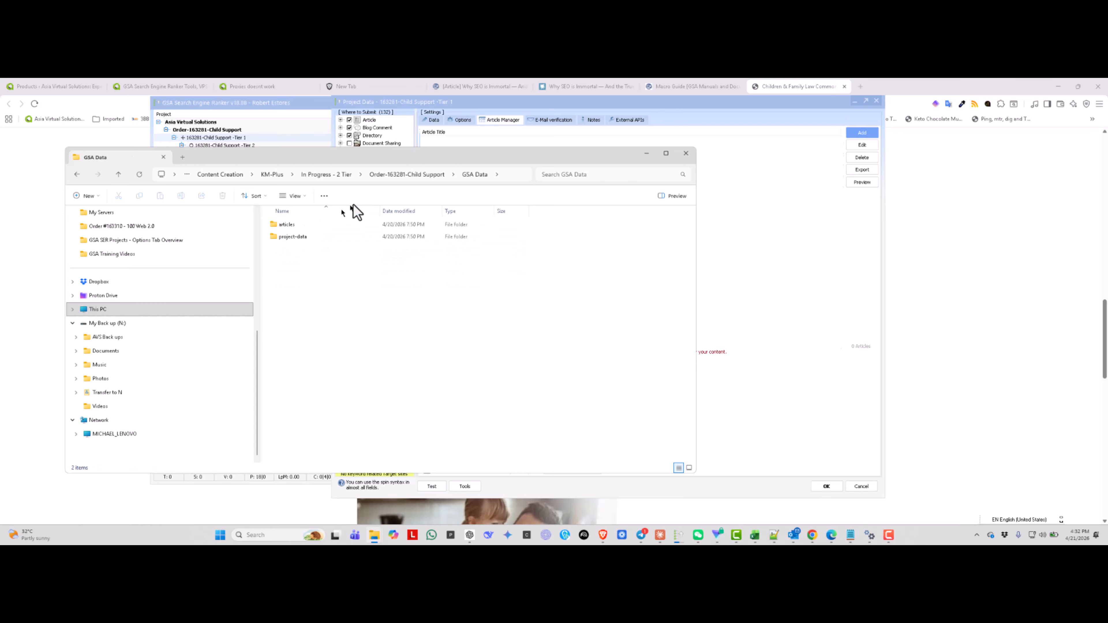
{"action": "double_click", "coordinate": [294, 225]}
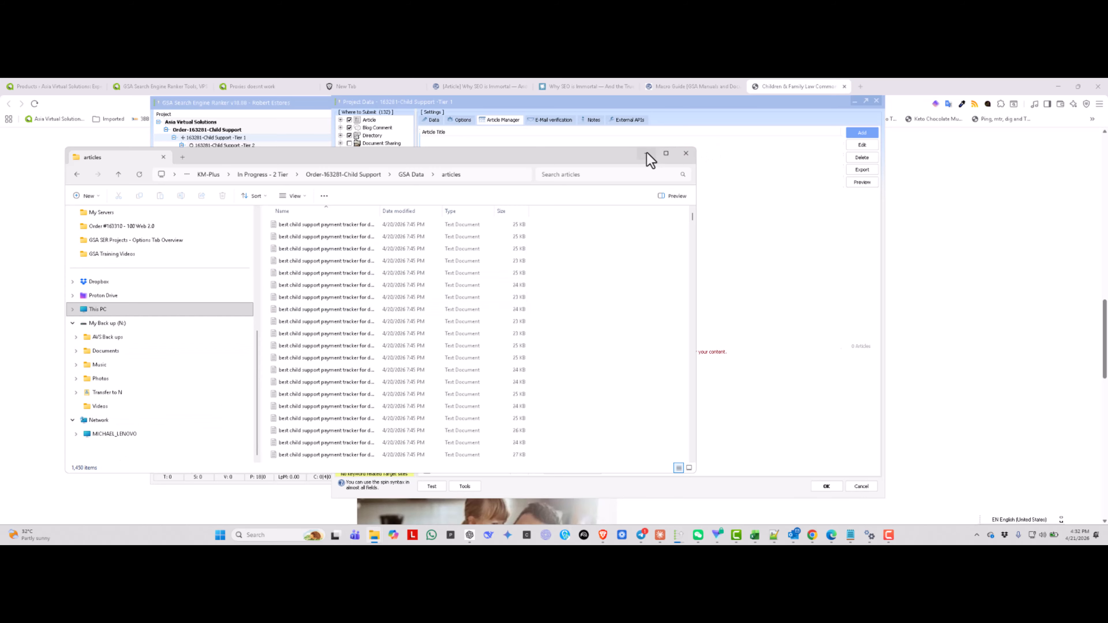
- Open the third "best child support payment tracker" article text file from the folder in Notepad
{"action": "left_click", "coordinate": [340, 226]}
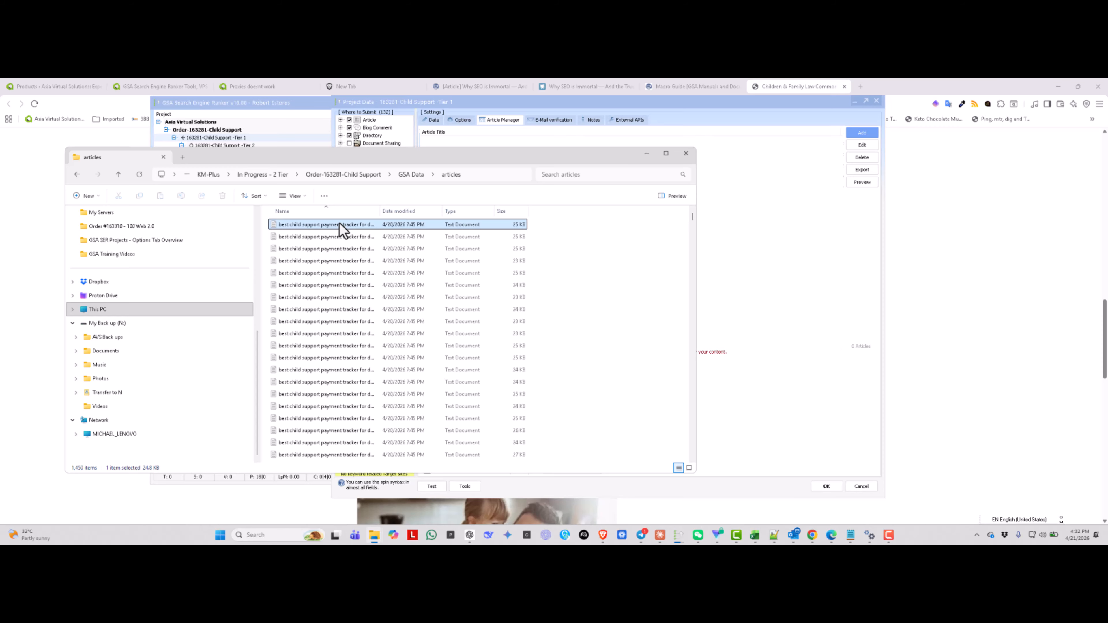
{"action": "right_click", "coordinate": [340, 224]}
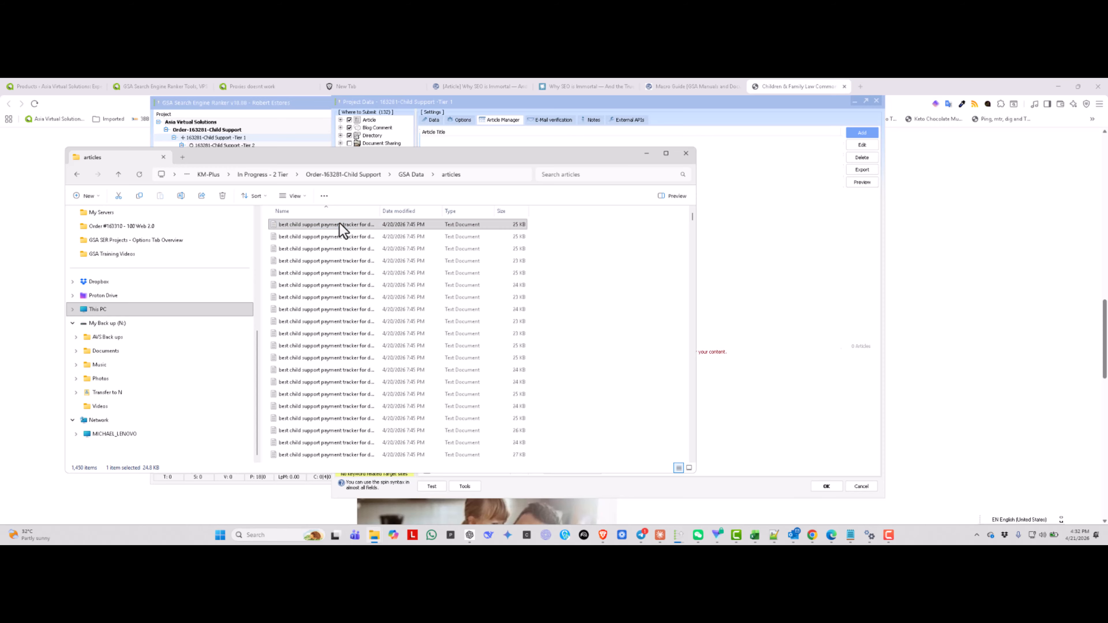
{"action": "left_click", "coordinate": [337, 224]}
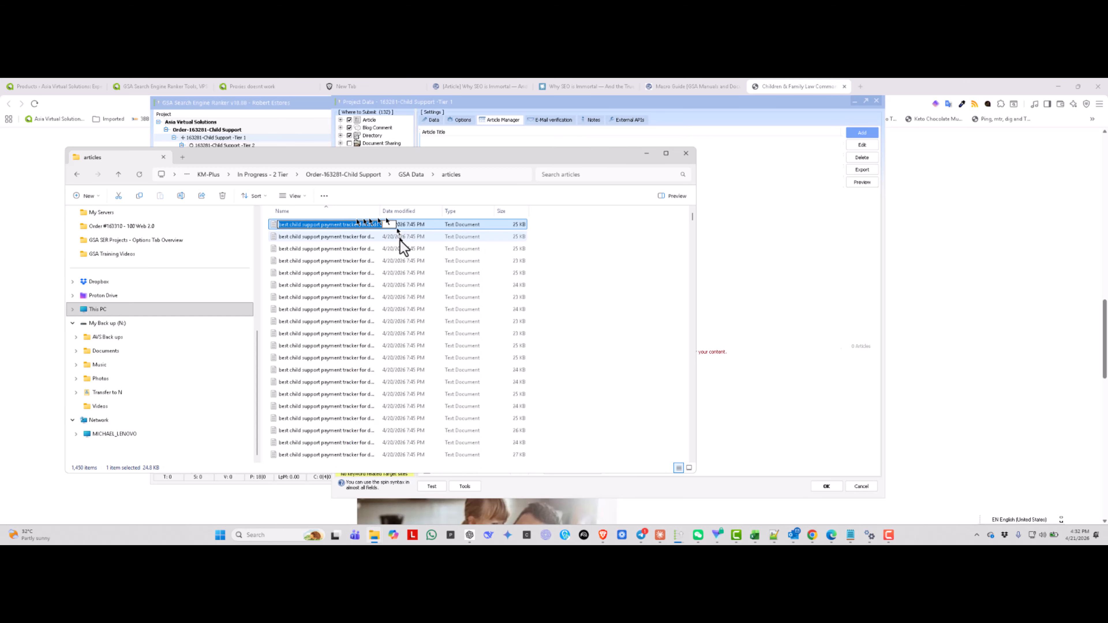
{"action": "left_click", "coordinate": [340, 249]}
{"action": "double_click", "coordinate": [341, 249]}
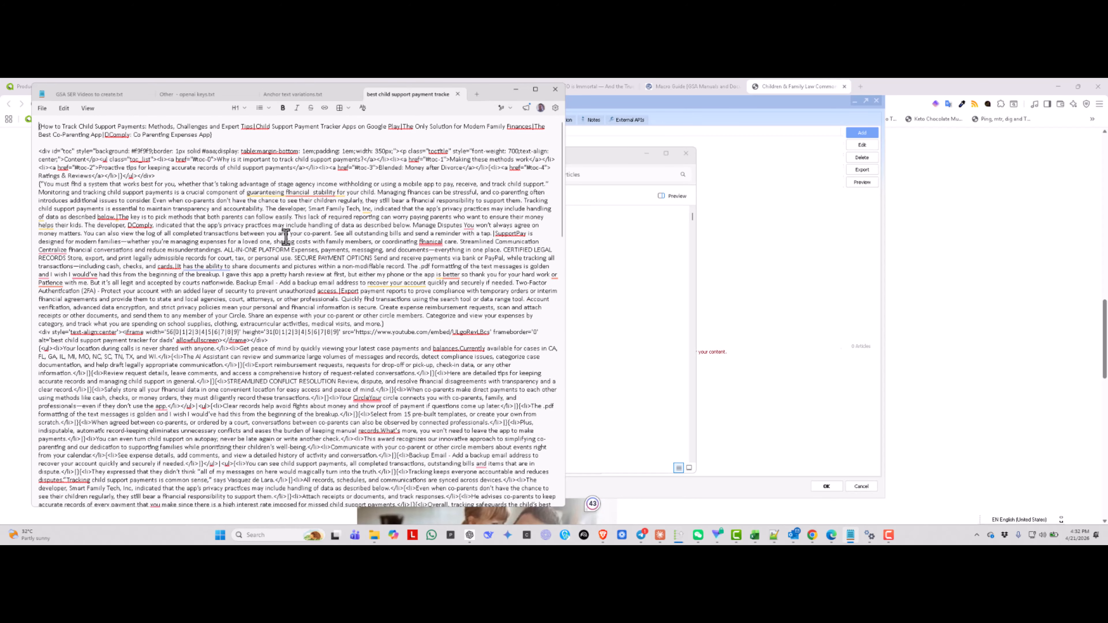
- Dismiss the import notice and find the %url% placeholder in the opened article text file
{"action": "key", "text": "ctrl+f"}
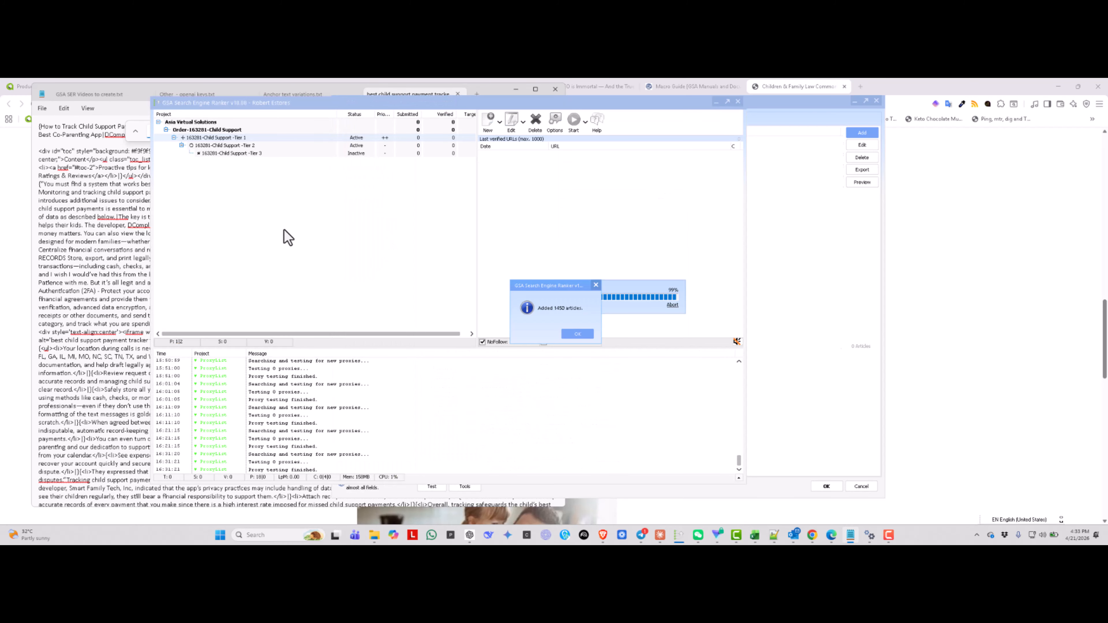
{"action": "left_click", "coordinate": [578, 334]}
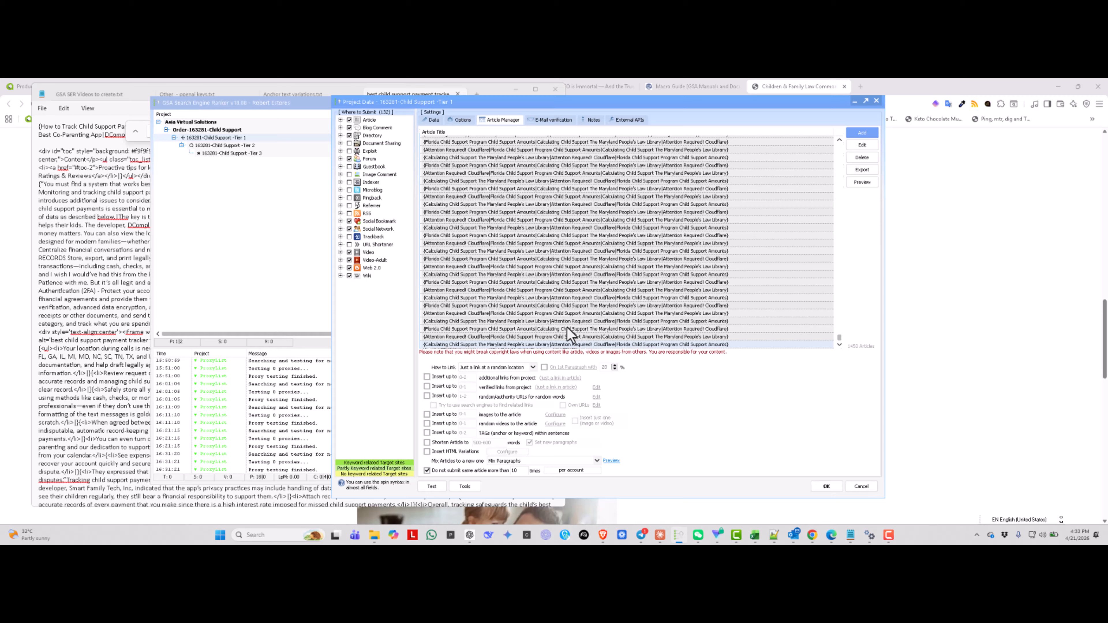
{"action": "left_click", "coordinate": [137, 138]}
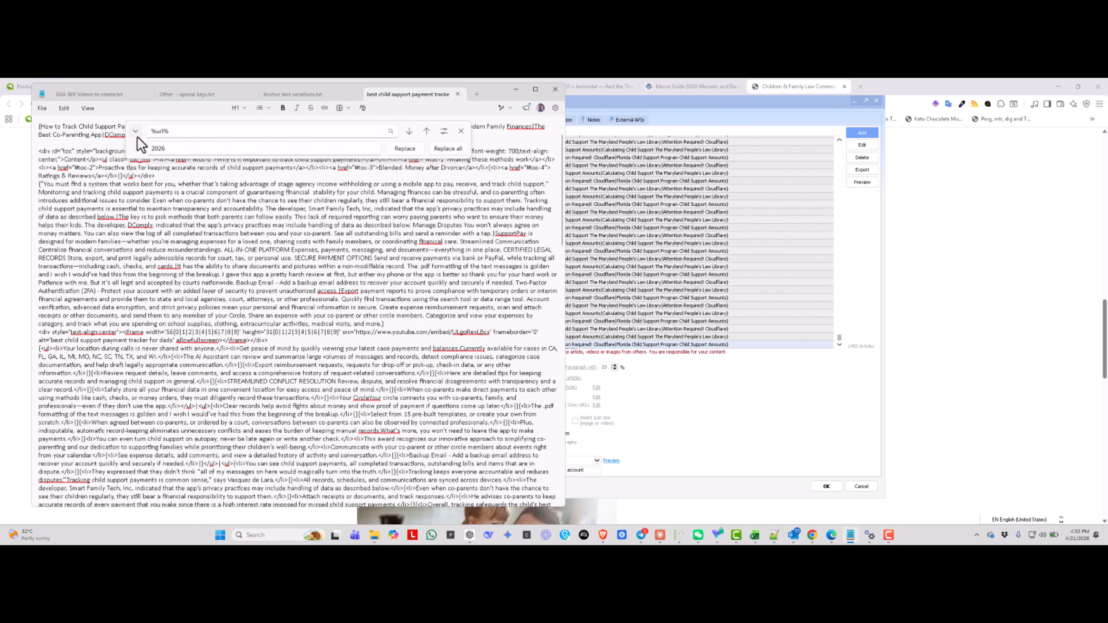
{"action": "left_click", "coordinate": [409, 132]}
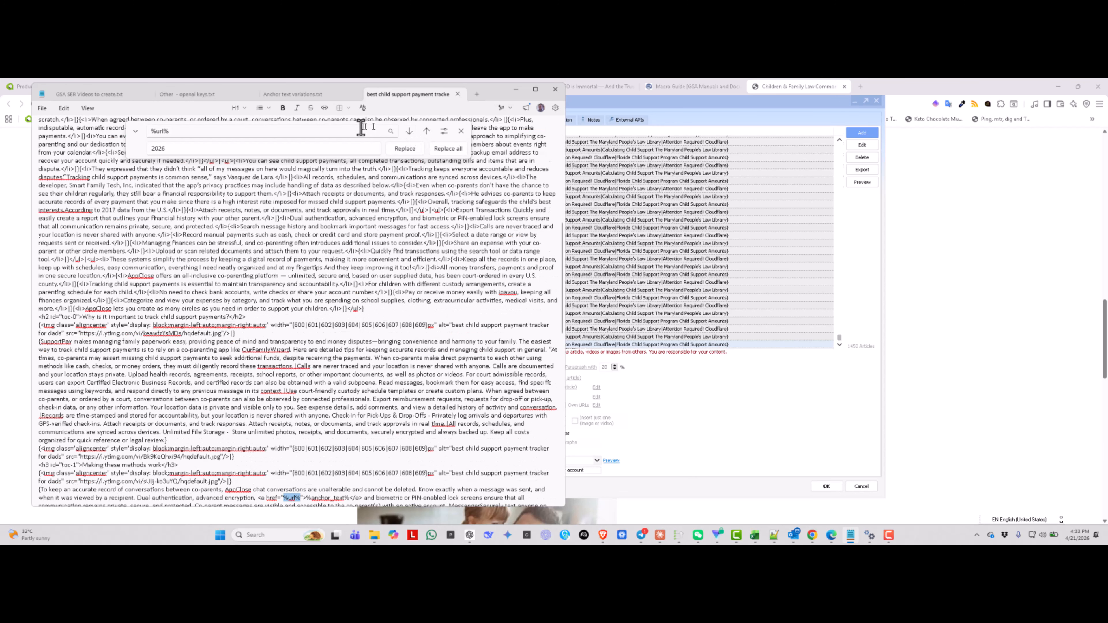
- Highlight the complete link containing %url% and %anchor_text% under the "Making these methods work" heading, then close the find bar and Notepad
{"action": "left_click", "coordinate": [347, 130]}
{"action": "scroll", "coordinate": [345, 296], "scroll_direction": "down", "scroll_amount": 2}
{"action": "scroll", "coordinate": [346, 296], "scroll_direction": "down", "scroll_amount": 3}
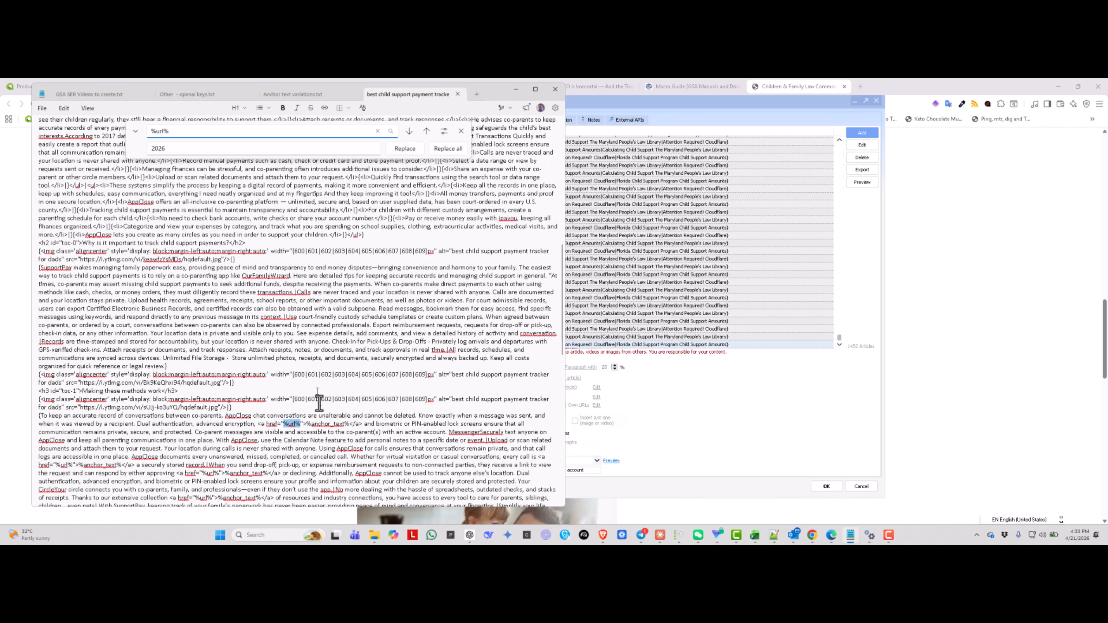
{"action": "left_click_drag", "start_coordinate": [363, 424], "coordinate": [257, 424]}
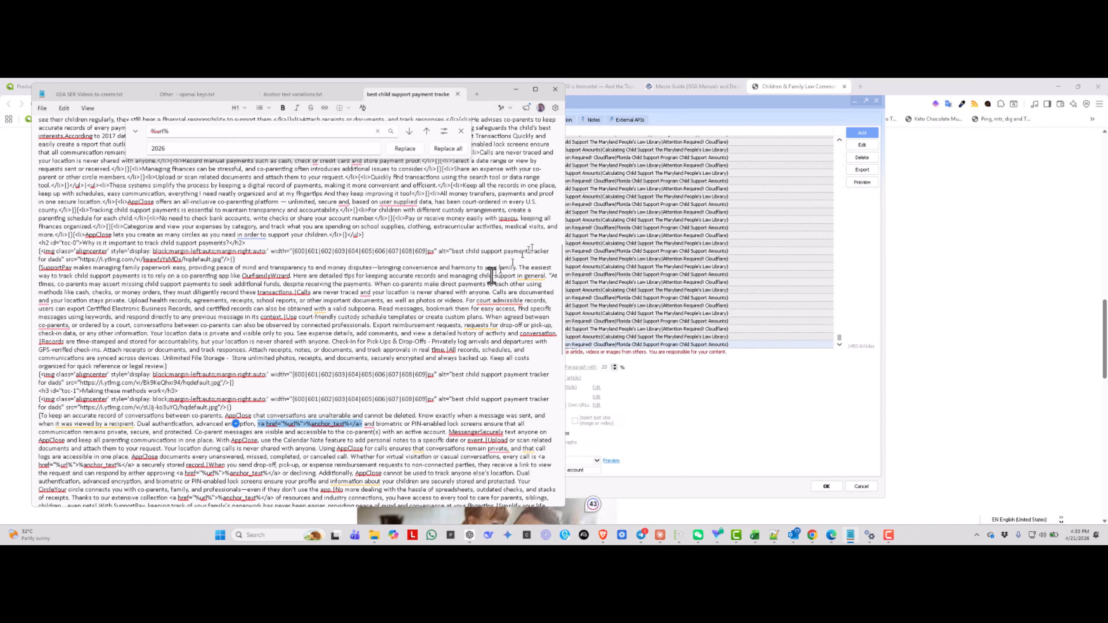
{"action": "left_click", "coordinate": [462, 130]}
{"action": "left_click", "coordinate": [555, 90]}
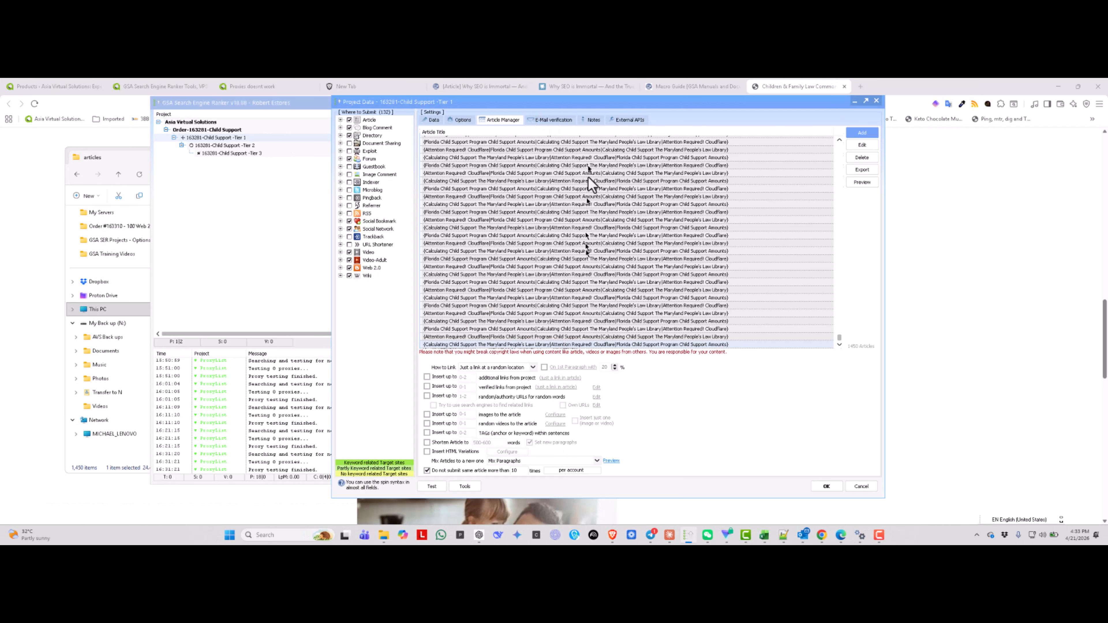
- Review the available sources for adding articles and open the web page for buying Done For You Projects
{"action": "left_click", "coordinate": [593, 205]}
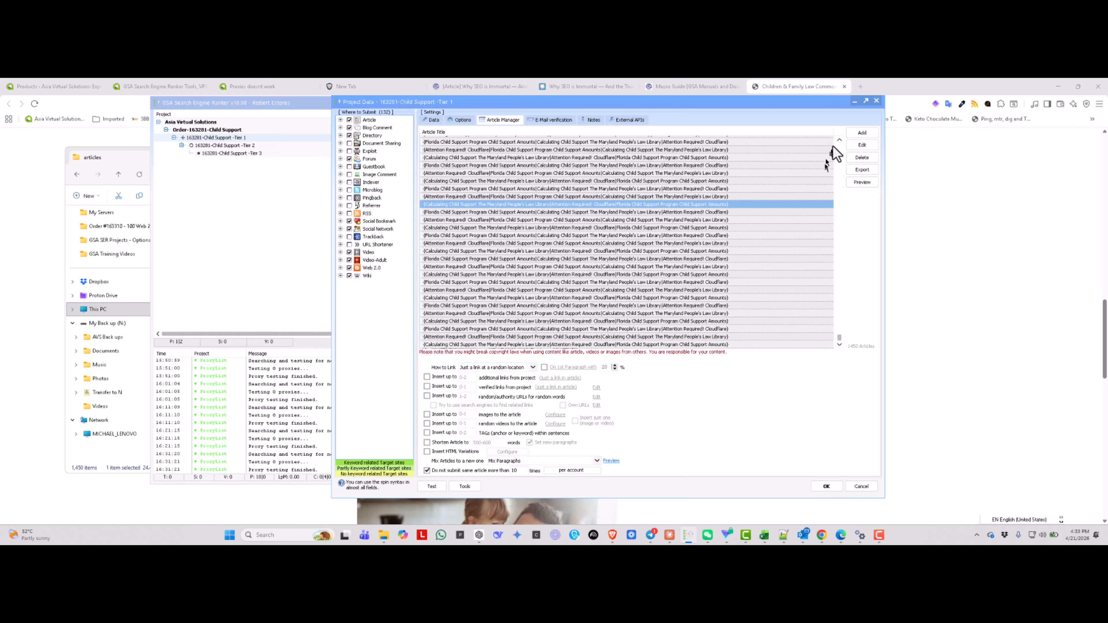
{"action": "left_click", "coordinate": [862, 133]}
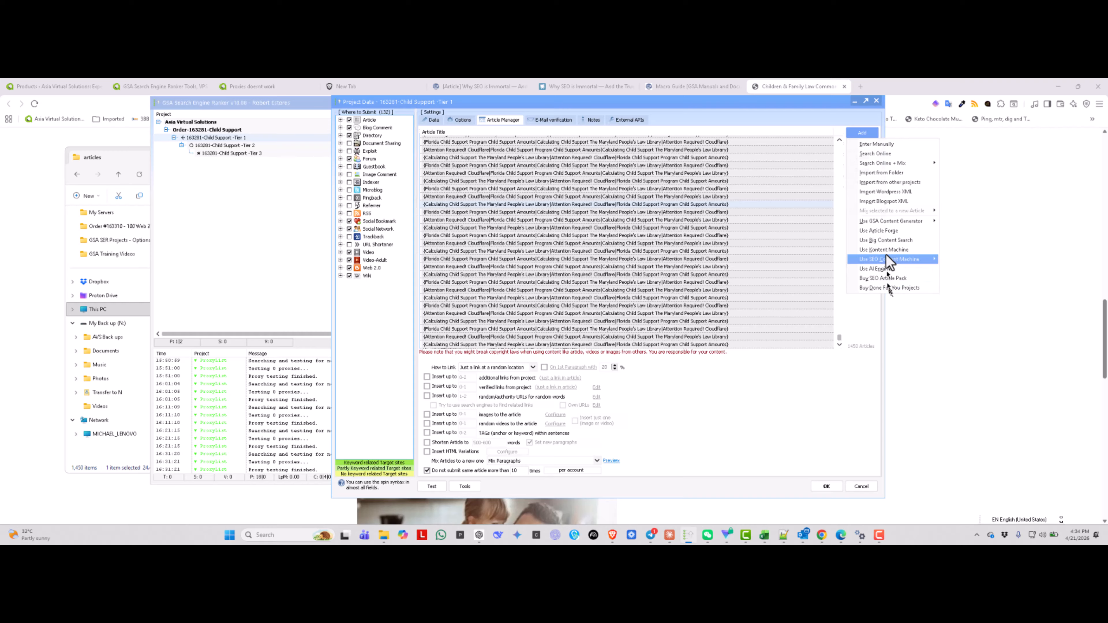
{"action": "mouse_move", "coordinate": [883, 163]}
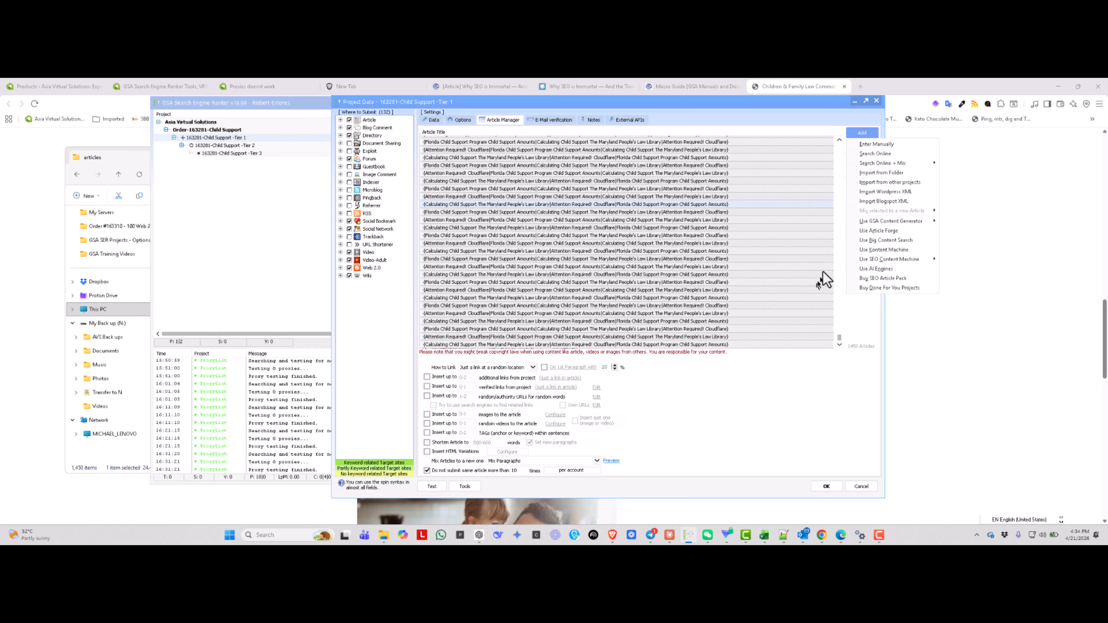
{"action": "mouse_move", "coordinate": [911, 219]}
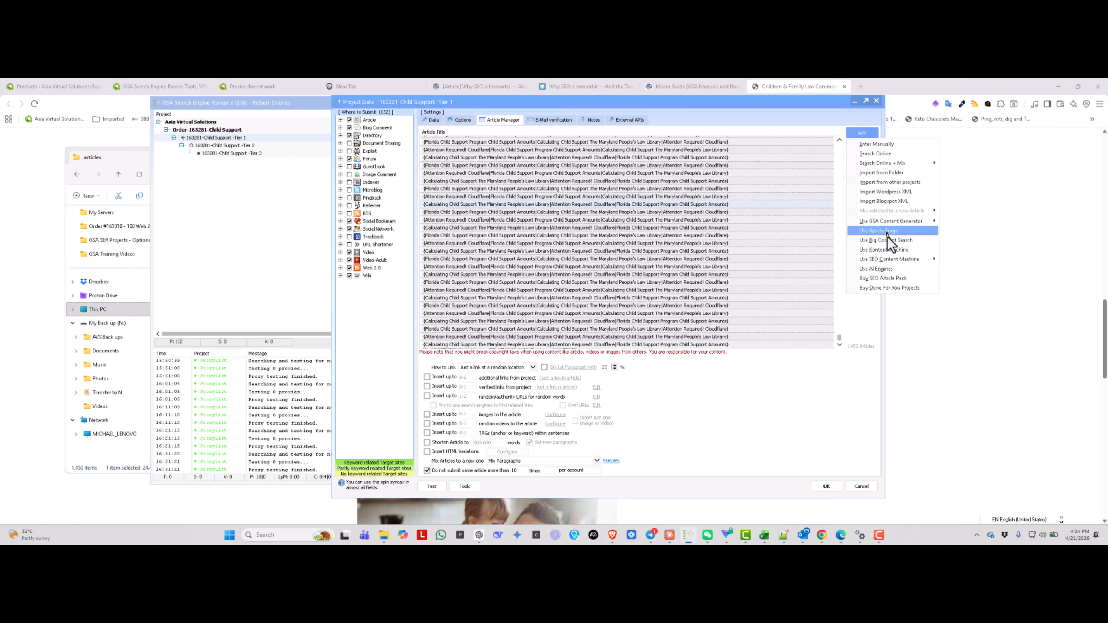
{"action": "mouse_move", "coordinate": [895, 262]}
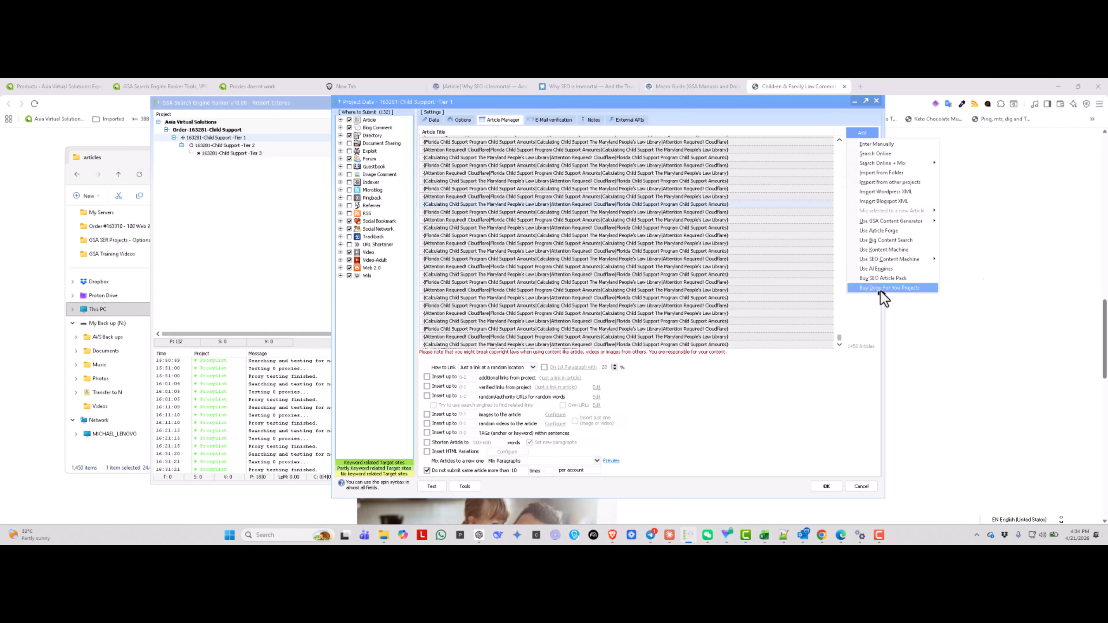
{"action": "left_click", "coordinate": [890, 288]}
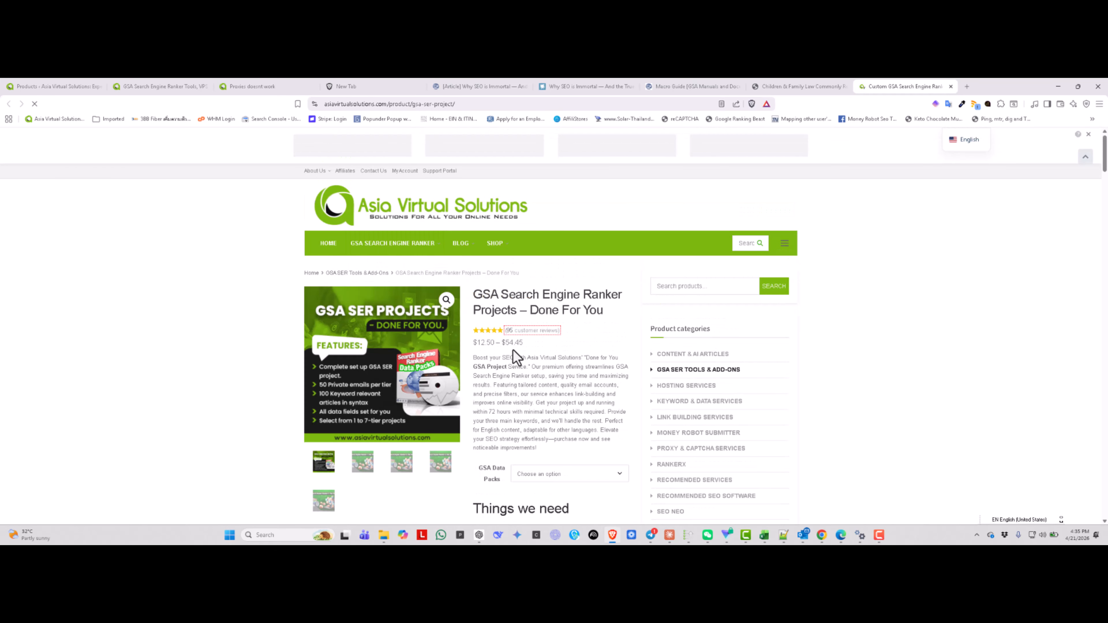
- Examine the Done For You project page, including the order requirements, included items, benefits, and the 1 to 7 Tier project details
{"action": "scroll", "coordinate": [514, 350], "scroll_direction": "down", "scroll_amount": 4}
{"action": "scroll", "coordinate": [479, 353], "scroll_direction": "down", "scroll_amount": 1}
{"action": "scroll", "coordinate": [478, 352], "scroll_direction": "up", "scroll_amount": 1}
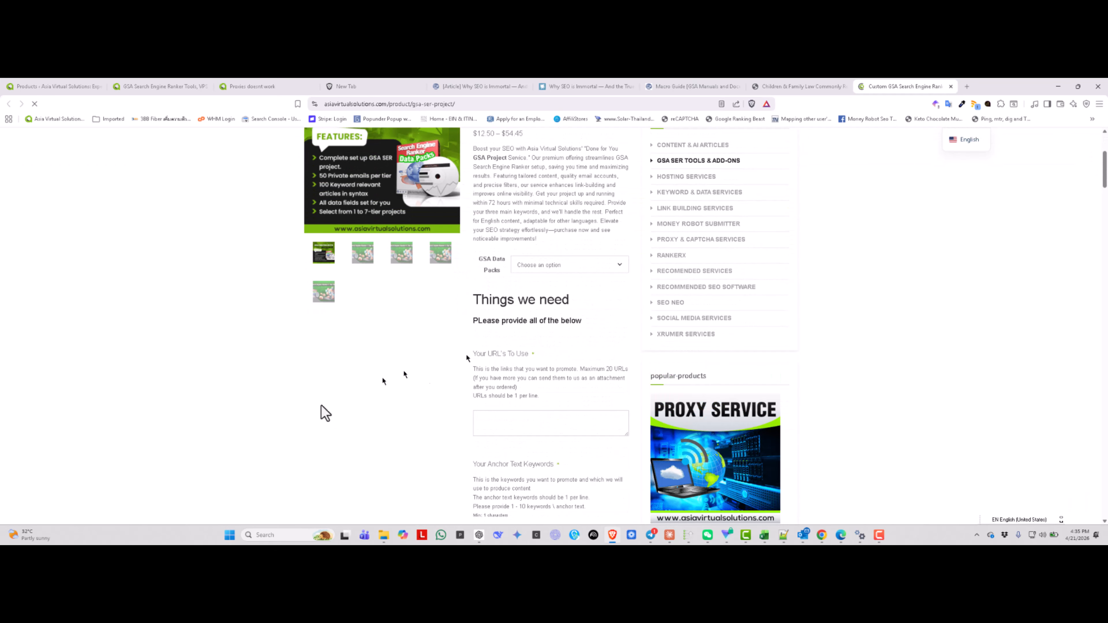
{"action": "scroll", "coordinate": [420, 322], "scroll_direction": "up", "scroll_amount": 4}
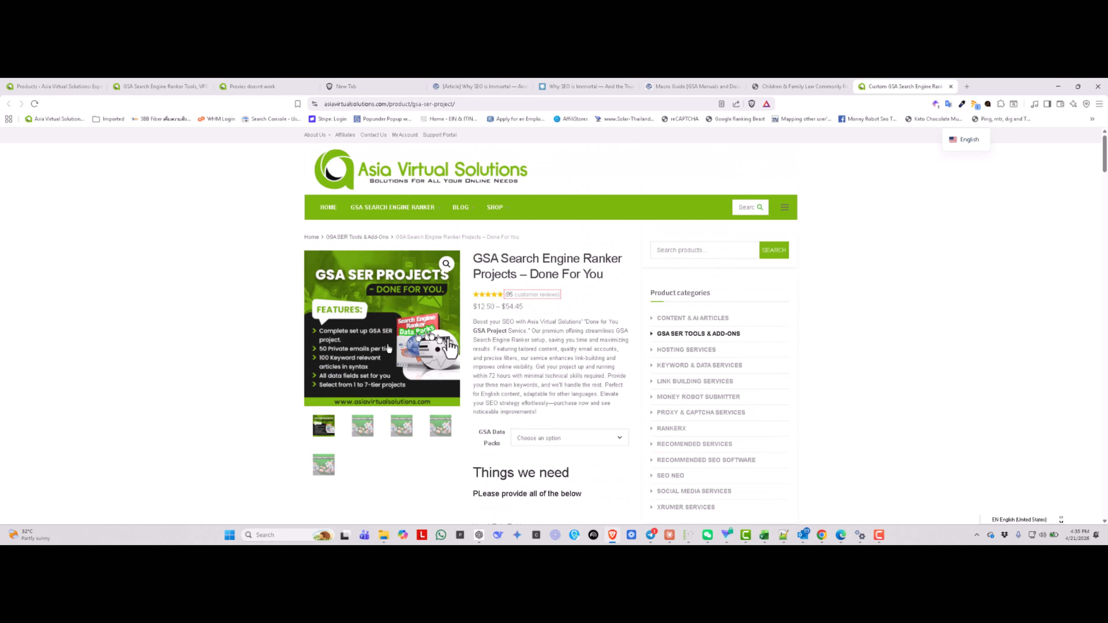
{"action": "scroll", "coordinate": [462, 334], "scroll_direction": "down", "scroll_amount": 15}
{"action": "scroll", "coordinate": [463, 334], "scroll_direction": "down", "scroll_amount": 15}
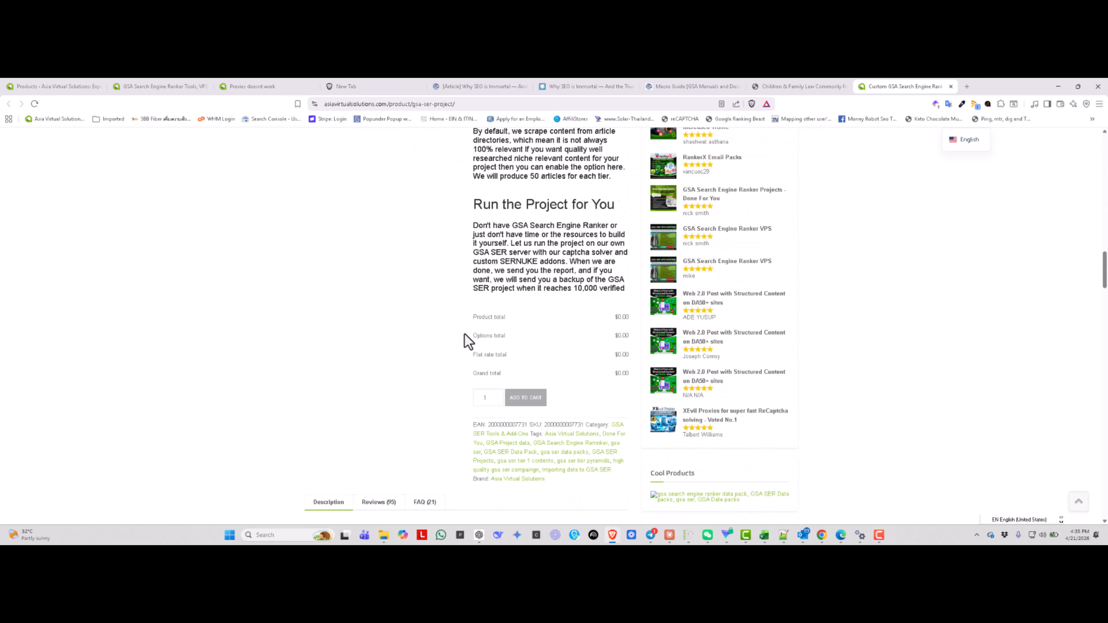
{"action": "scroll", "coordinate": [469, 339], "scroll_direction": "down", "scroll_amount": 1}
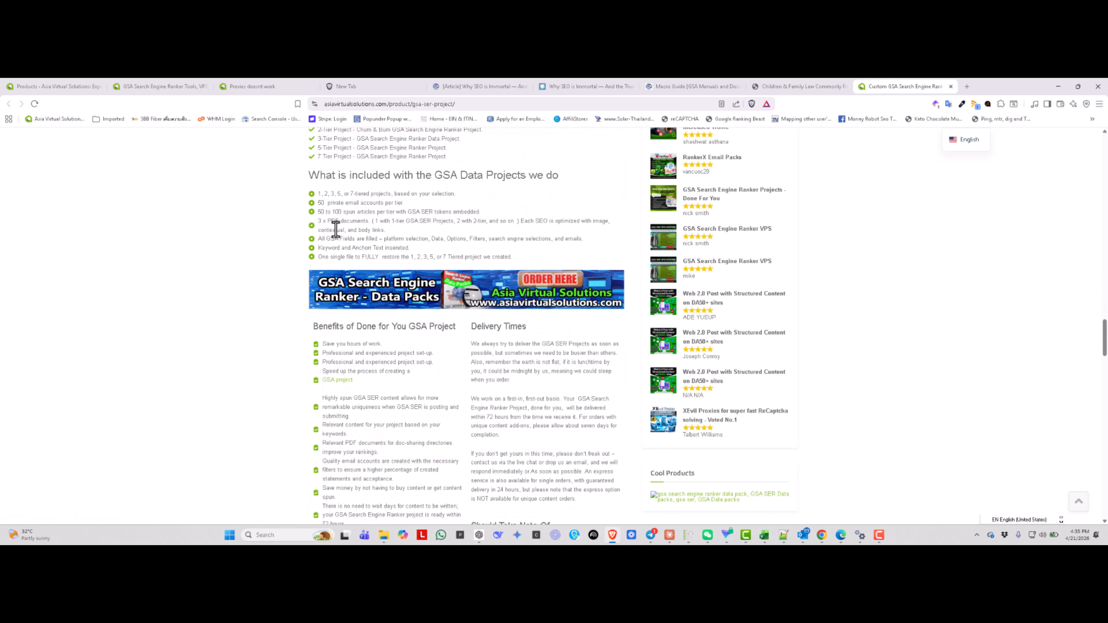
{"action": "scroll", "coordinate": [355, 253], "scroll_direction": "down", "scroll_amount": 2}
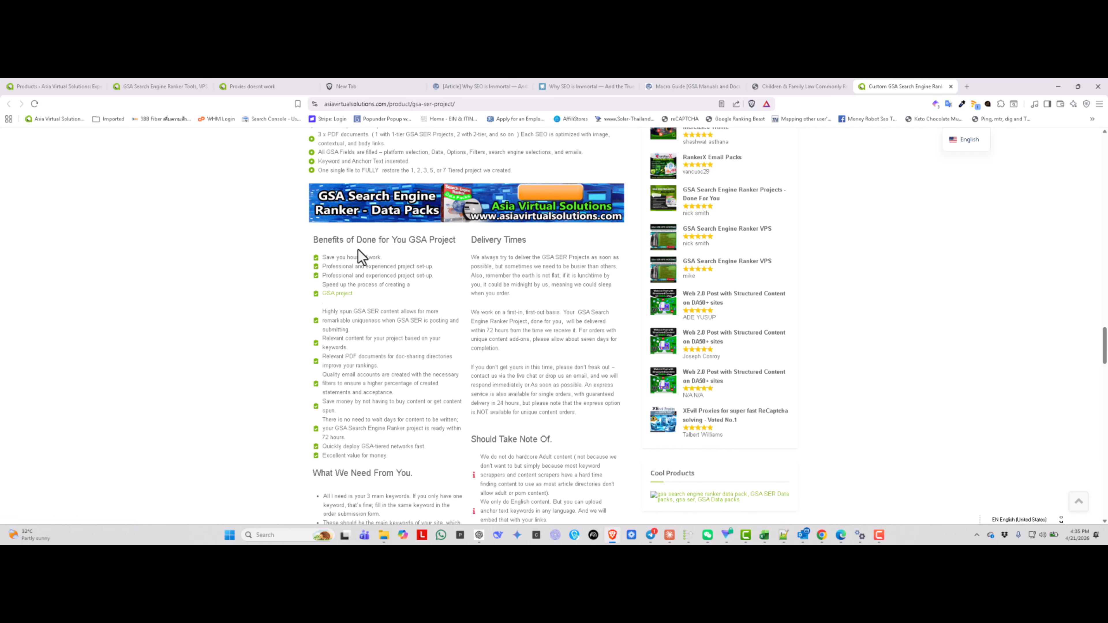
{"action": "scroll", "coordinate": [358, 257], "scroll_direction": "up", "scroll_amount": 4}
{"action": "scroll", "coordinate": [361, 258], "scroll_direction": "down", "scroll_amount": 15}
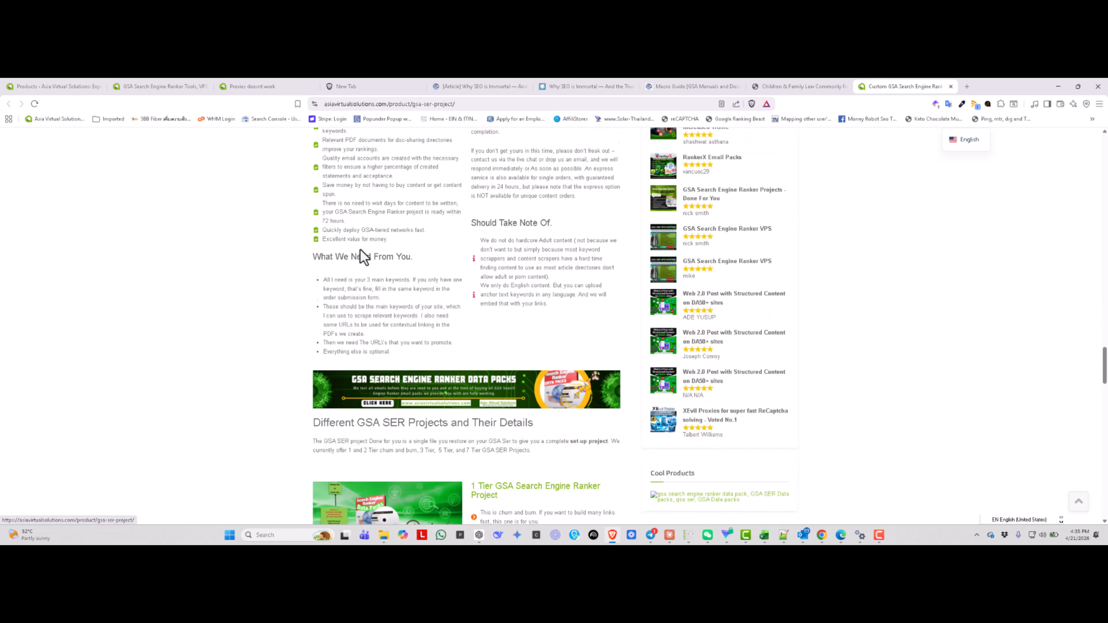
{"action": "scroll", "coordinate": [361, 253], "scroll_direction": "down", "scroll_amount": 4}
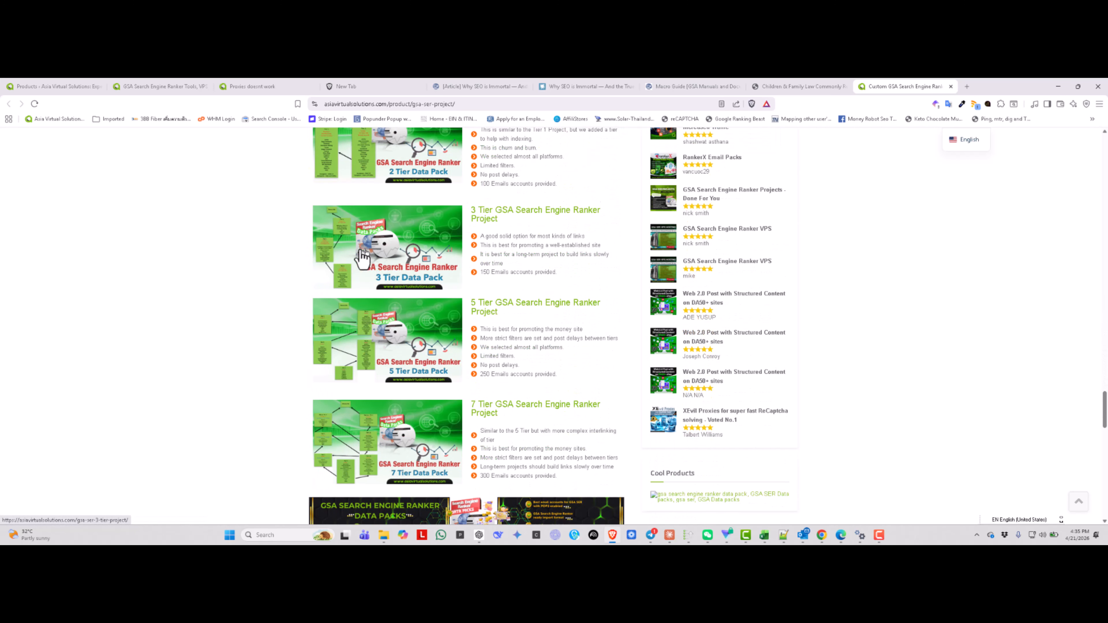
{"action": "scroll", "coordinate": [361, 250], "scroll_direction": "up", "scroll_amount": 8}
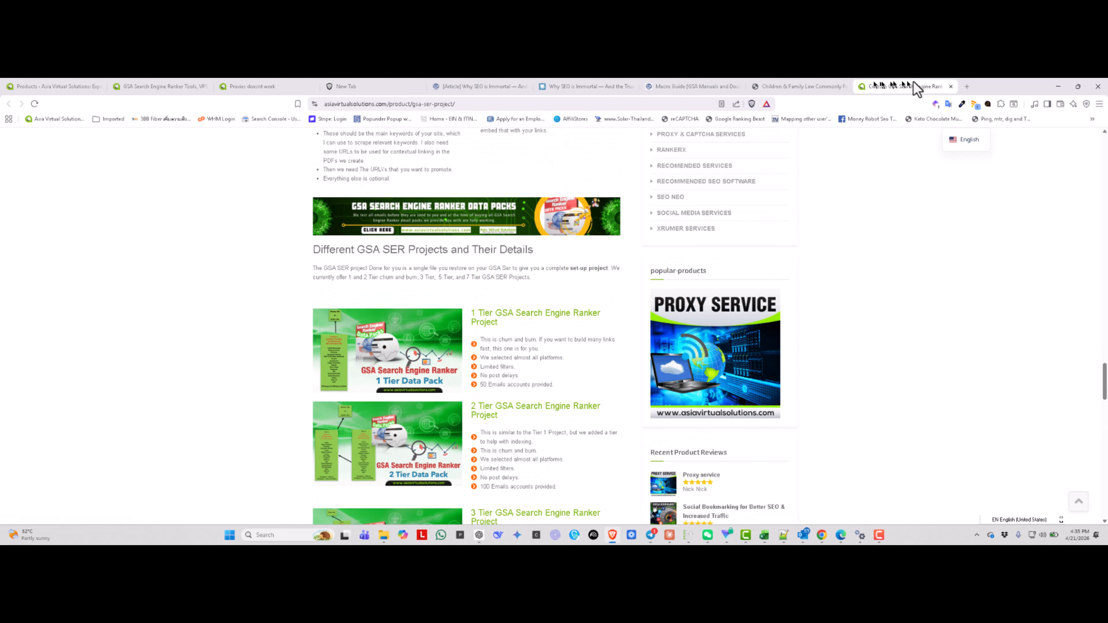
- Switch back to GSA Search Engine Ranker and delete all articles from the Tier 1 project's article list
{"action": "left_click", "coordinate": [688, 535]}
{"action": "left_click", "coordinate": [617, 259]}
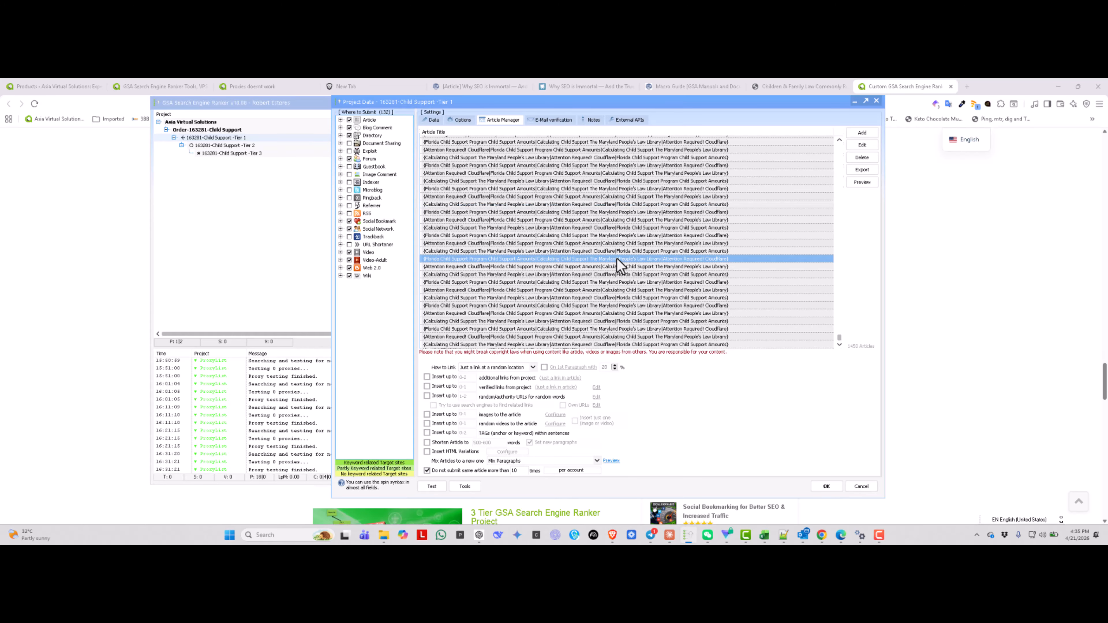
{"action": "key", "text": "ctrl+a"}
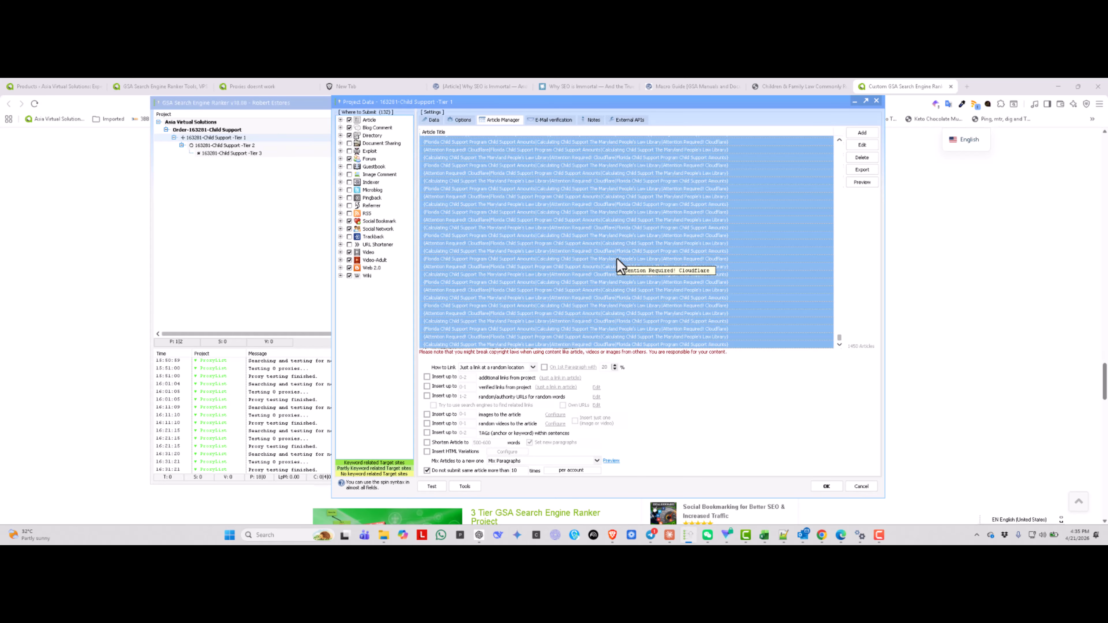
{"action": "left_click", "coordinate": [862, 158]}
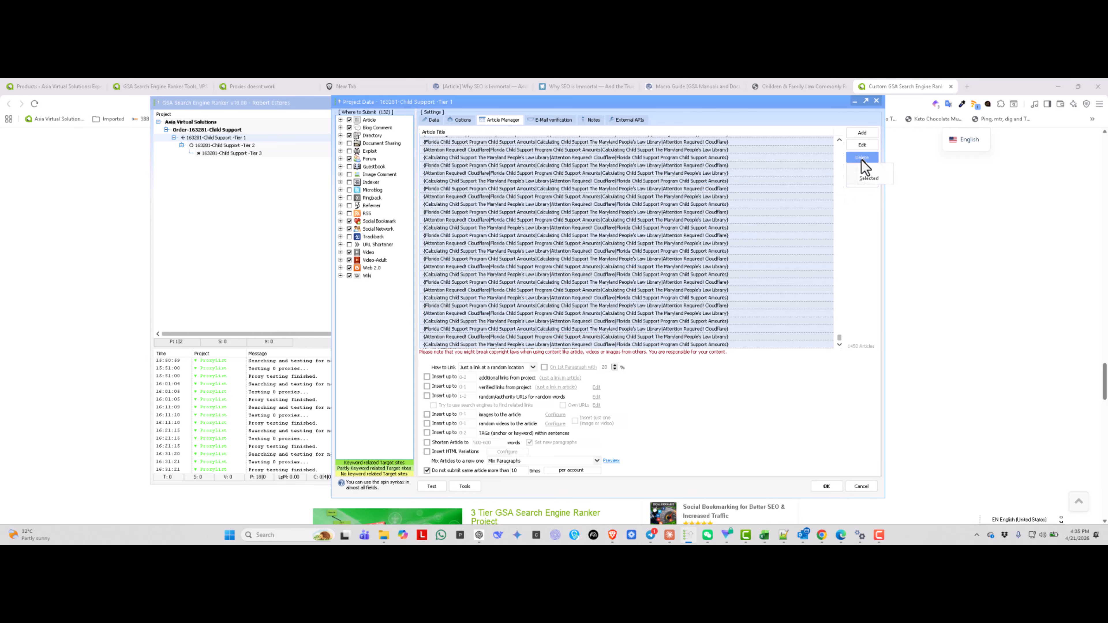
{"action": "left_click", "coordinate": [867, 170]}
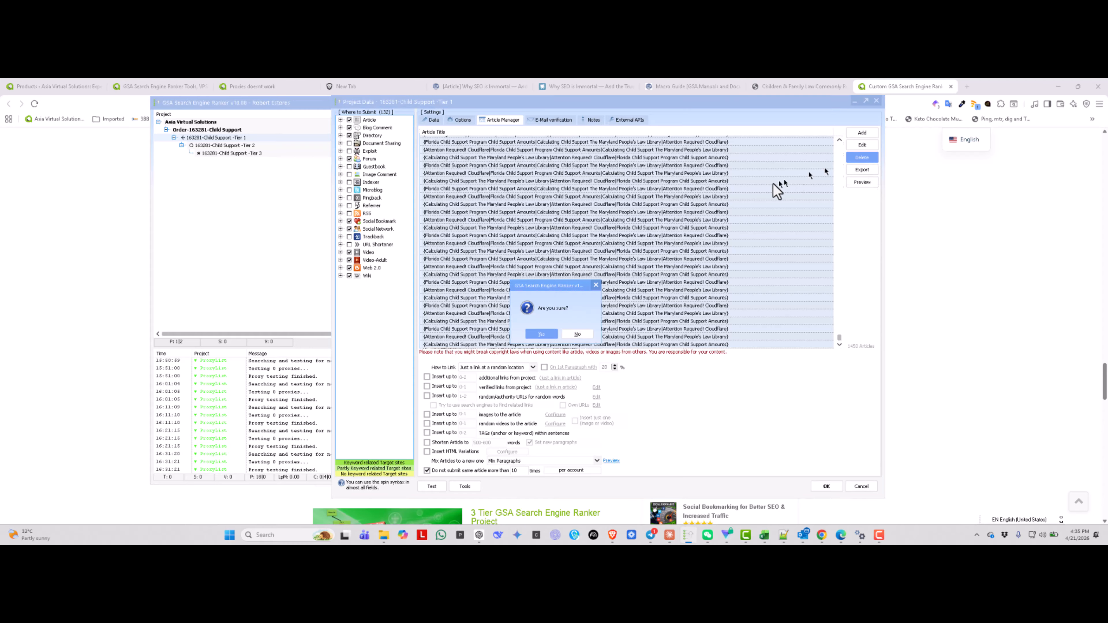
{"action": "left_click", "coordinate": [541, 334]}
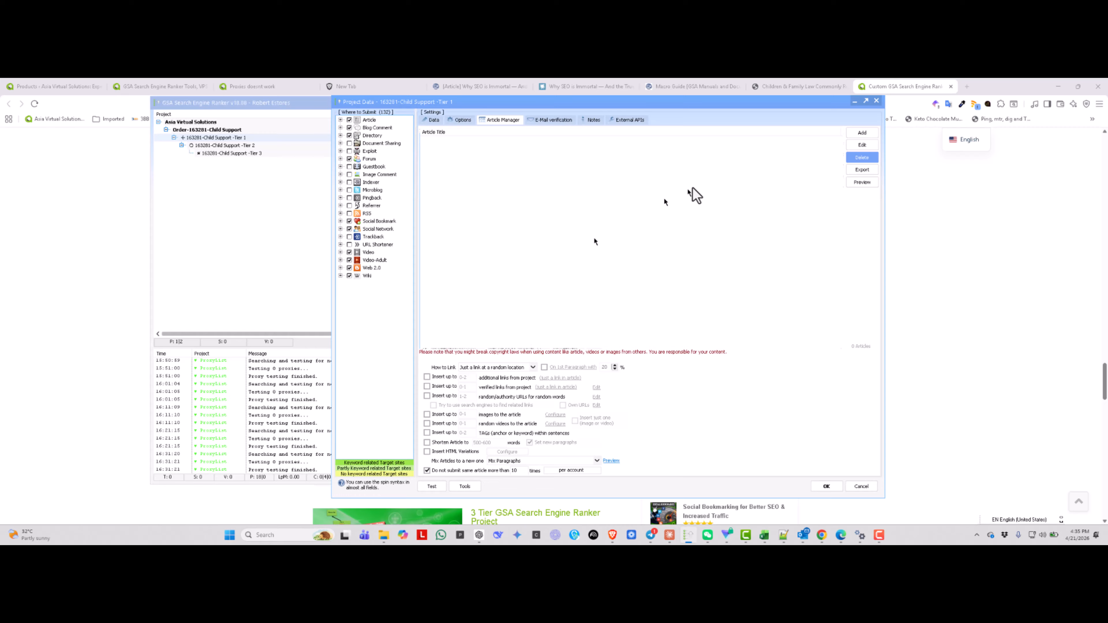
- Start adding articles with AI engines, review the available engines, and choose OpenAI
{"action": "left_click", "coordinate": [860, 133]}
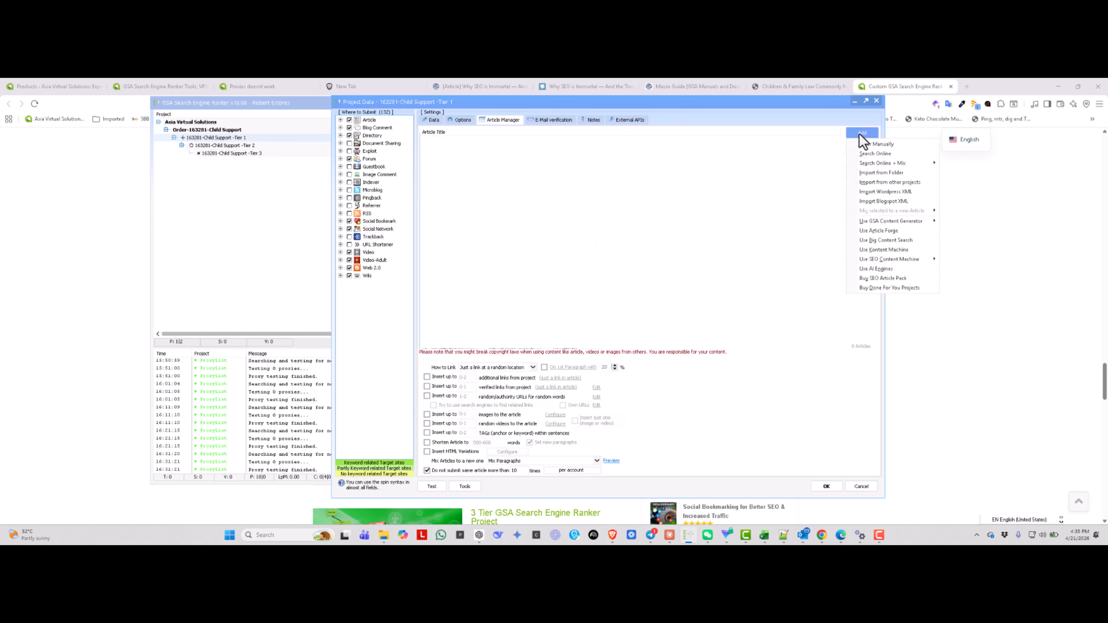
{"action": "left_click", "coordinate": [881, 269]}
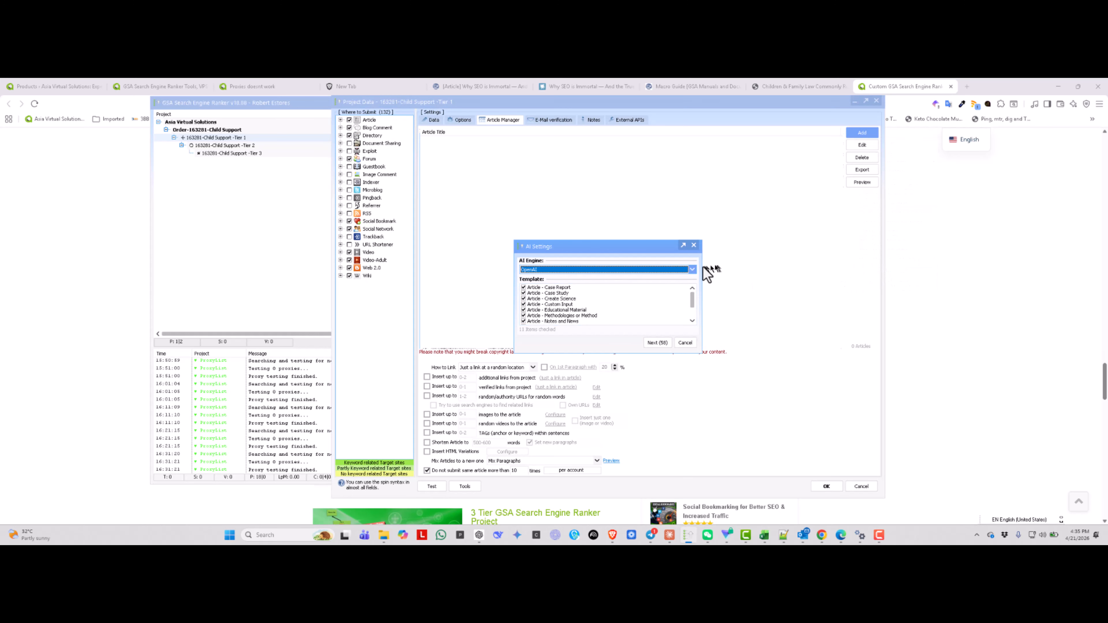
{"action": "left_click", "coordinate": [691, 270]}
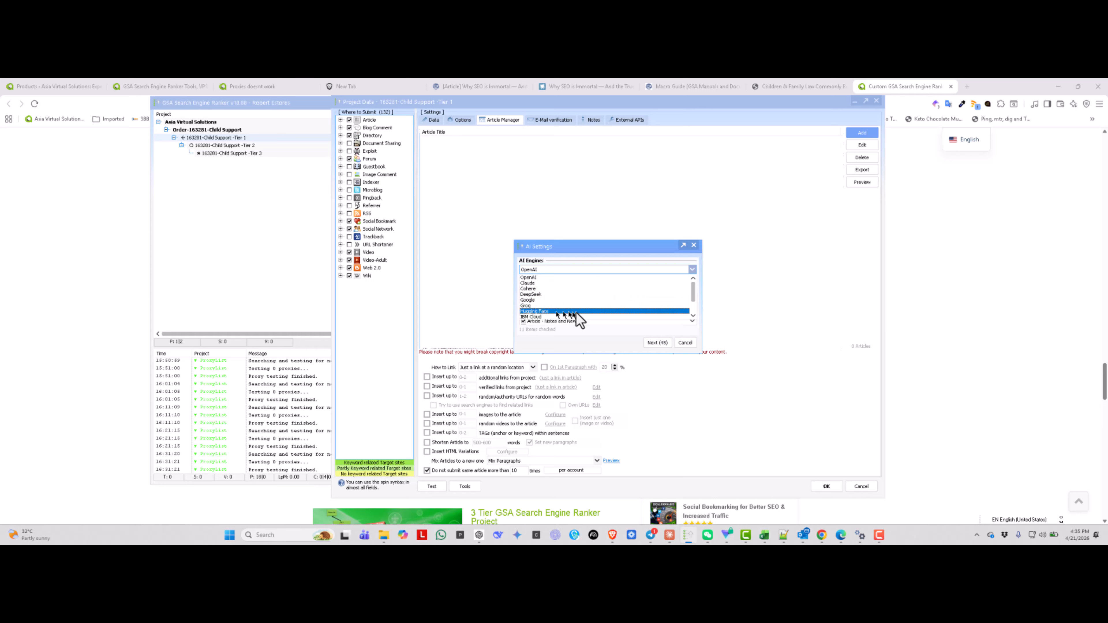
{"action": "scroll", "coordinate": [538, 310], "scroll_direction": "down", "scroll_amount": 2}
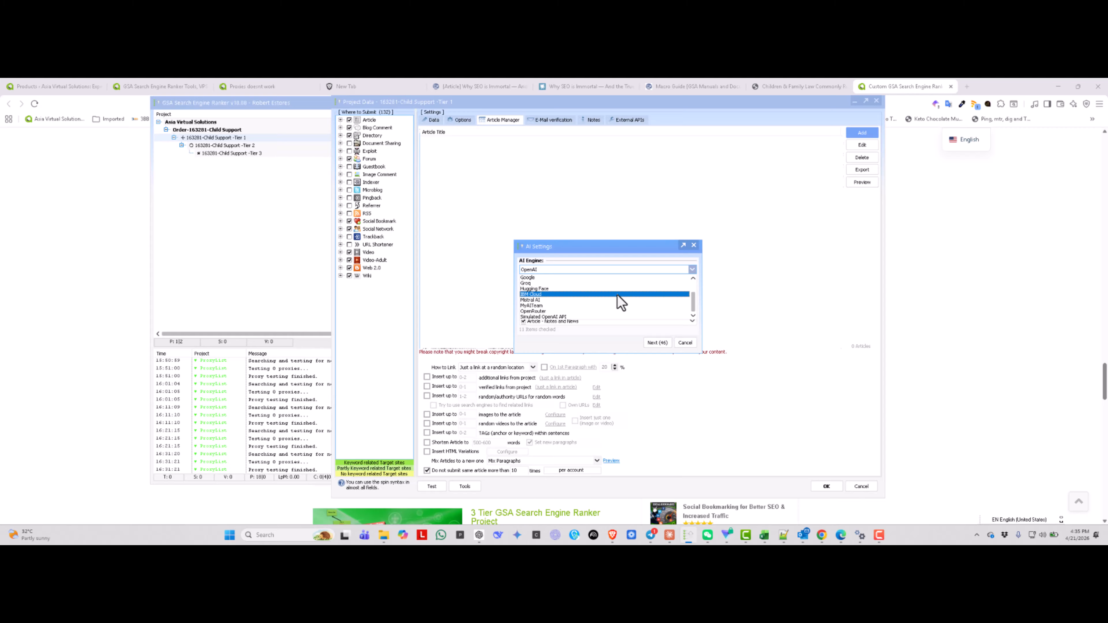
{"action": "scroll", "coordinate": [618, 297], "scroll_direction": "up", "scroll_amount": 2}
{"action": "scroll", "coordinate": [622, 302], "scroll_direction": "down", "scroll_amount": 2}
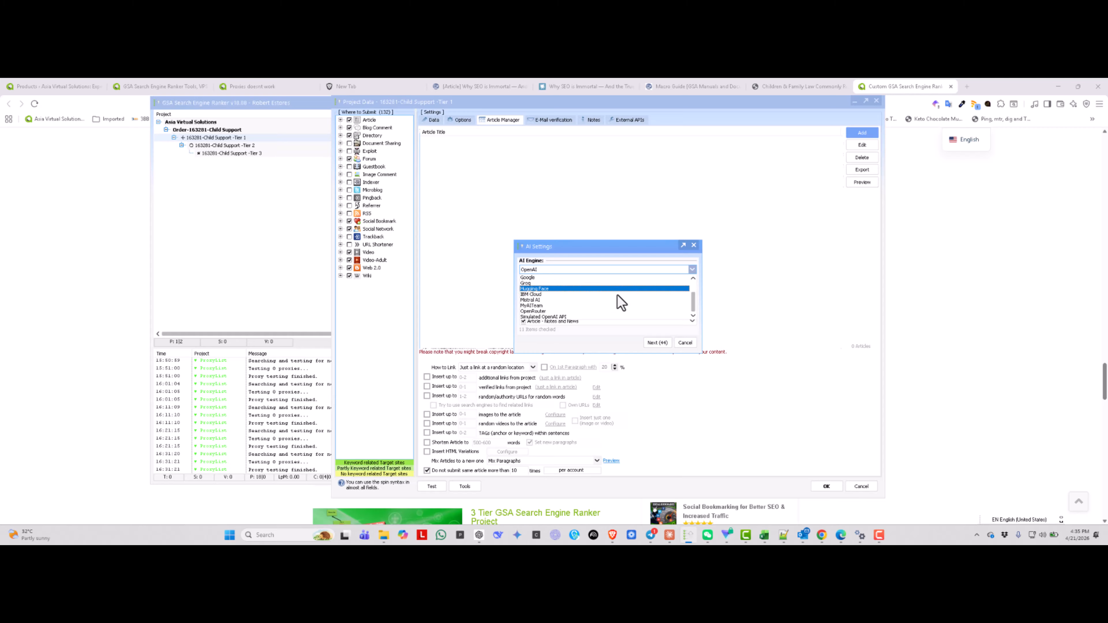
{"action": "scroll", "coordinate": [608, 293], "scroll_direction": "up", "scroll_amount": 2}
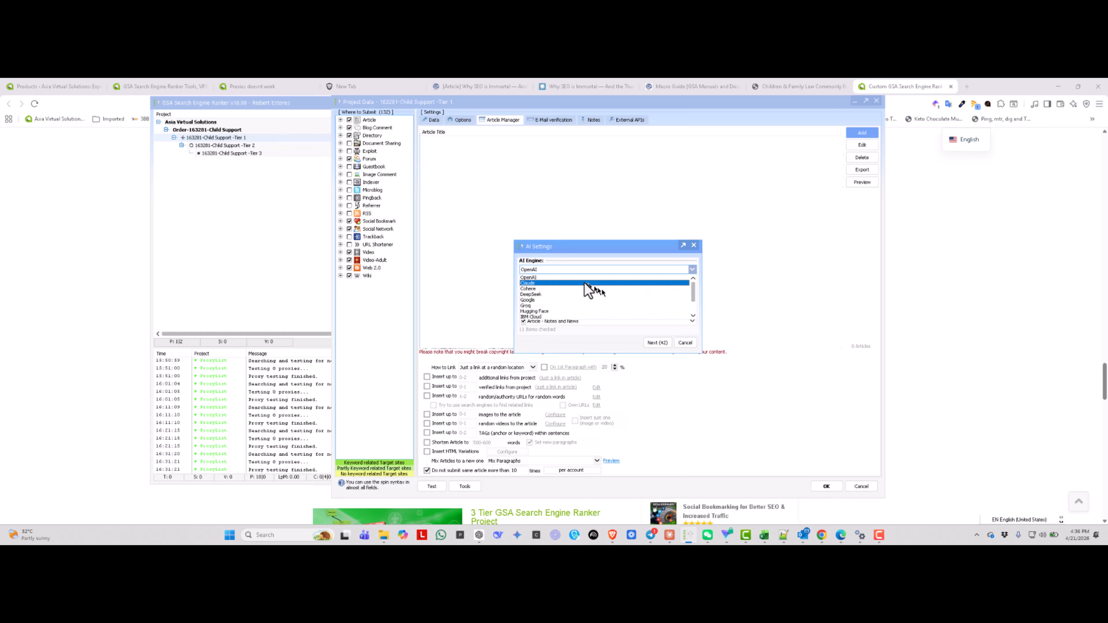
{"action": "left_click", "coordinate": [557, 277]}
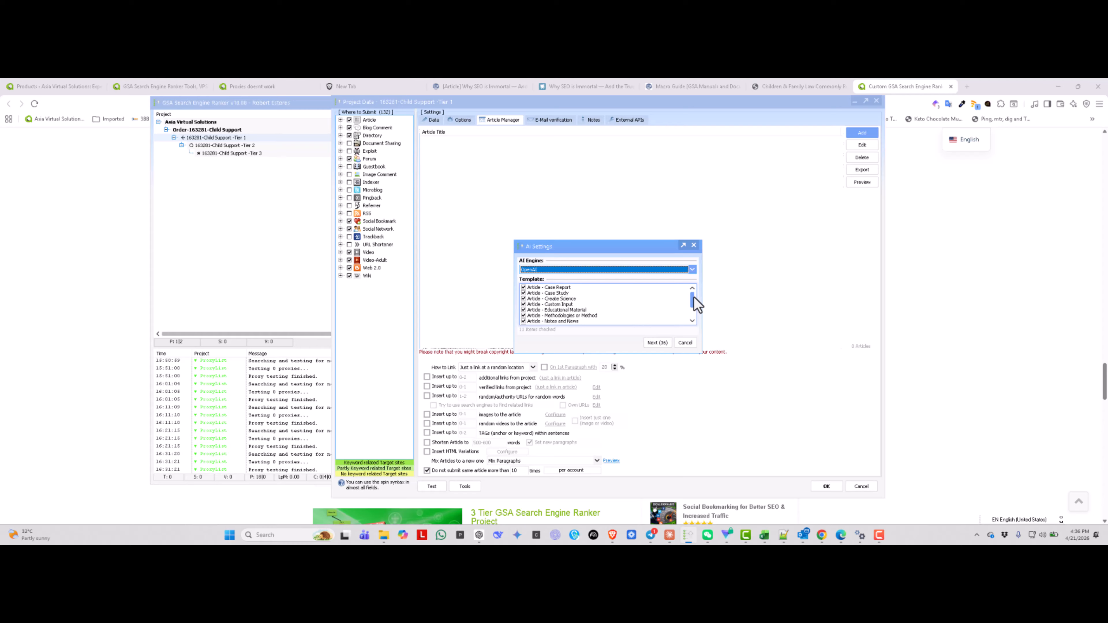
- Exclude the Article - Theoretical and Article - Short Report templates, review the remaining ones, and continue to the AI options
{"action": "left_click_drag", "start_coordinate": [696, 305], "coordinate": [698, 314]}
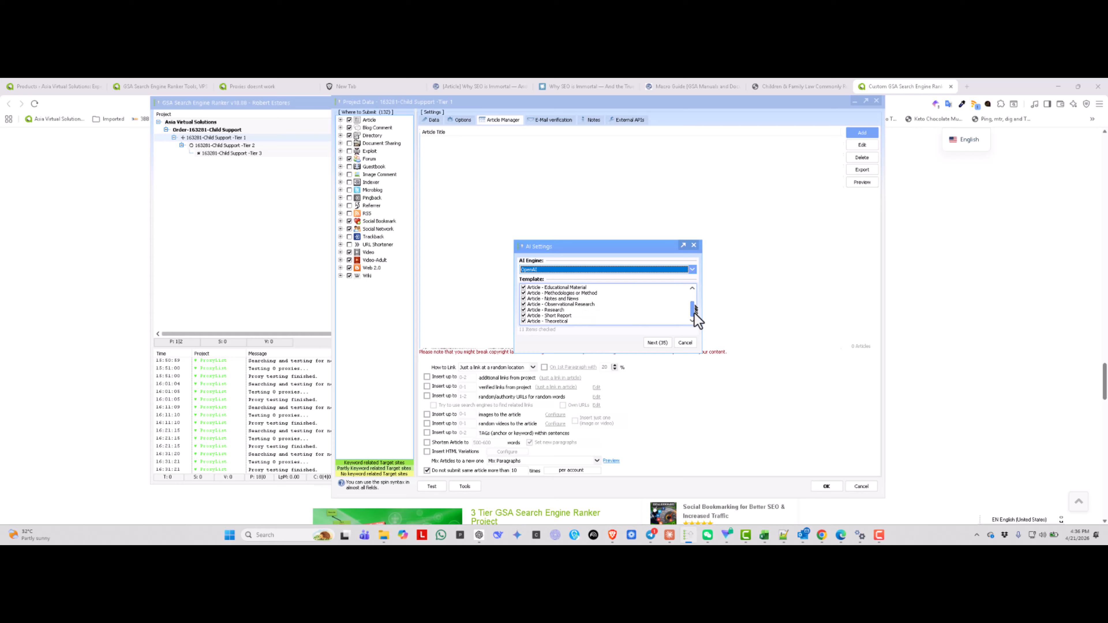
{"action": "left_click", "coordinate": [525, 321]}
{"action": "left_click", "coordinate": [524, 316]}
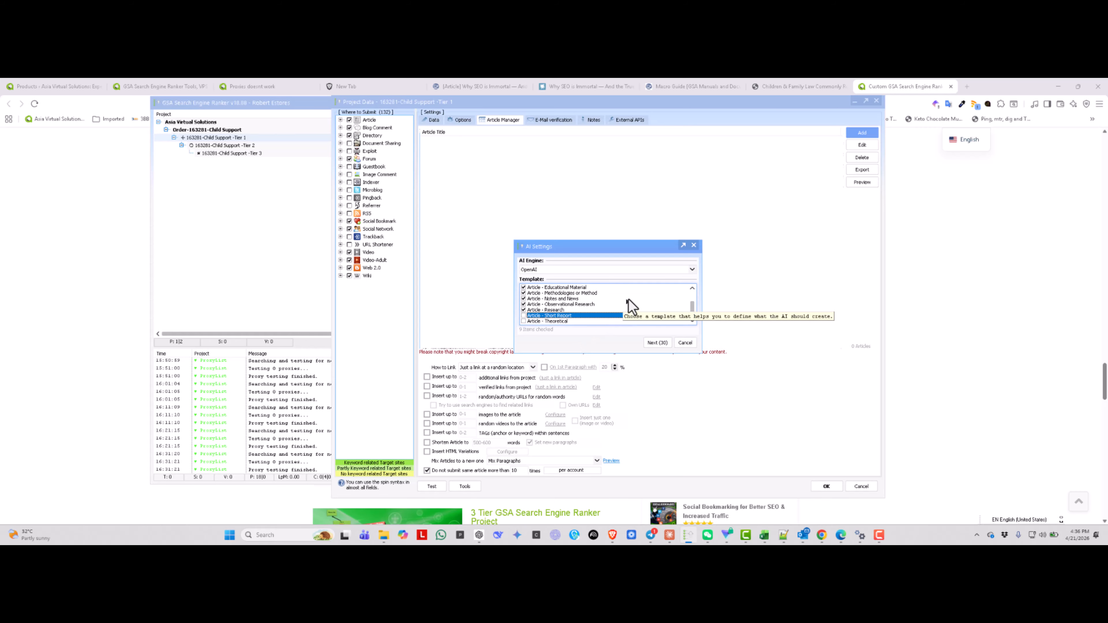
{"action": "scroll", "coordinate": [633, 308], "scroll_direction": "up", "scroll_amount": 2}
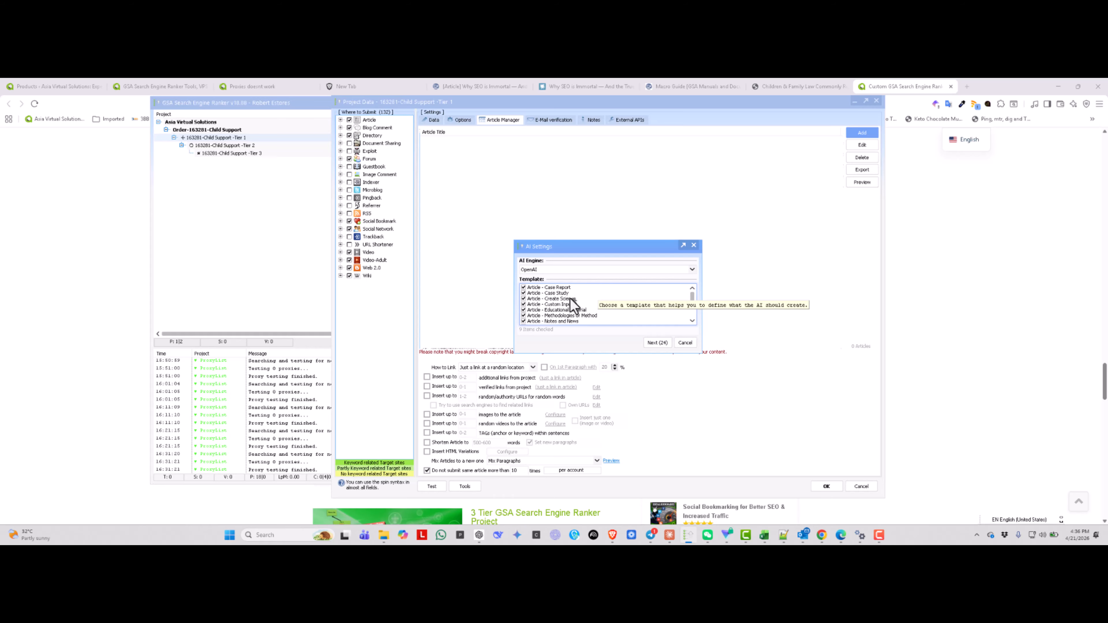
{"action": "scroll", "coordinate": [599, 302], "scroll_direction": "down", "scroll_amount": 2}
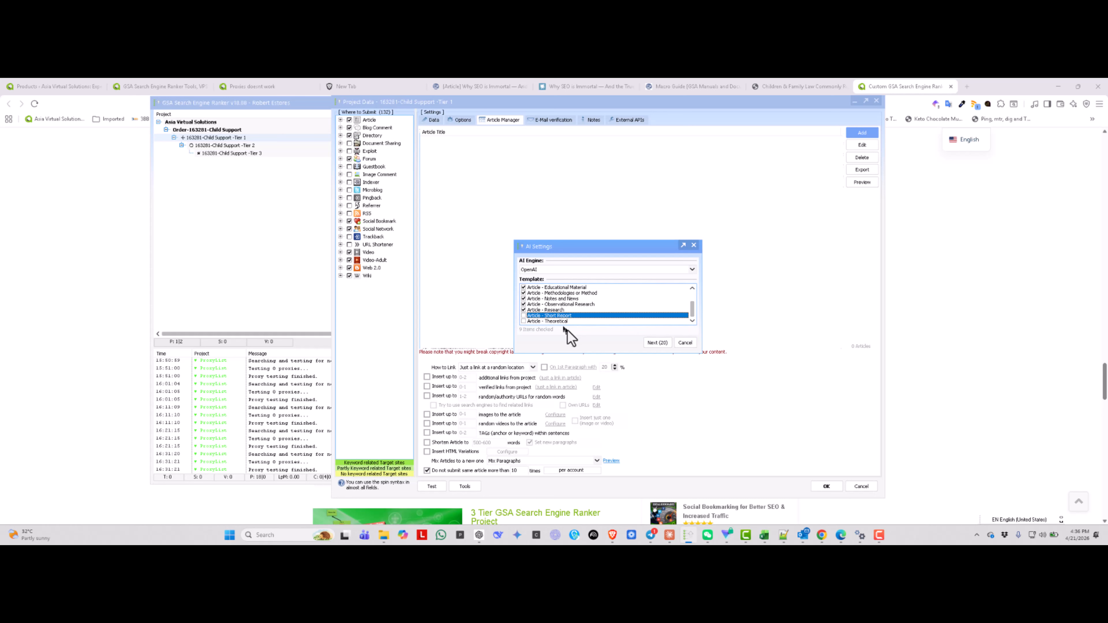
{"action": "left_click", "coordinate": [657, 343]}
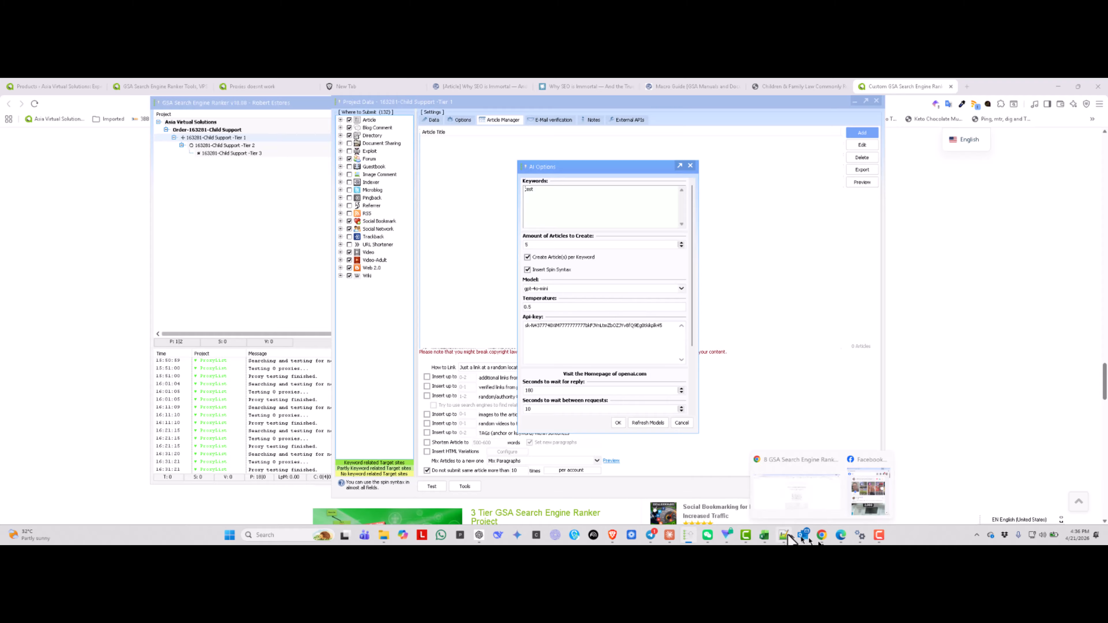
{"action": "mouse_move", "coordinate": [772, 539]}
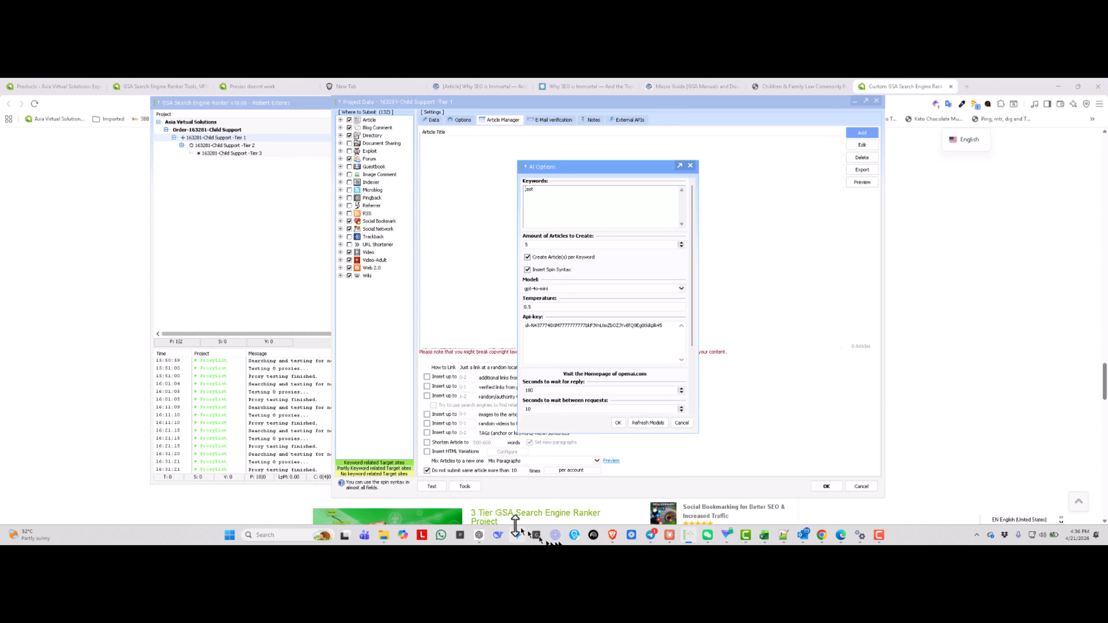
- Copy the main exact-match keywords from the child support order's Anchor text variations file and paste them over the existing AI Options keywords
{"action": "mouse_move", "coordinate": [384, 536]}
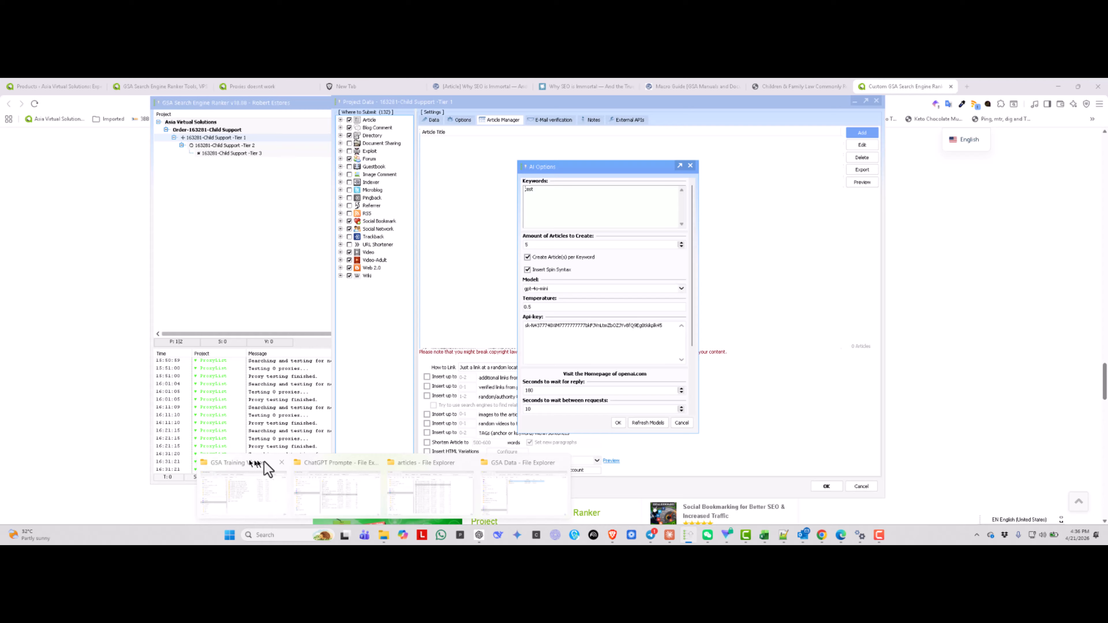
{"action": "left_click", "coordinate": [435, 463]}
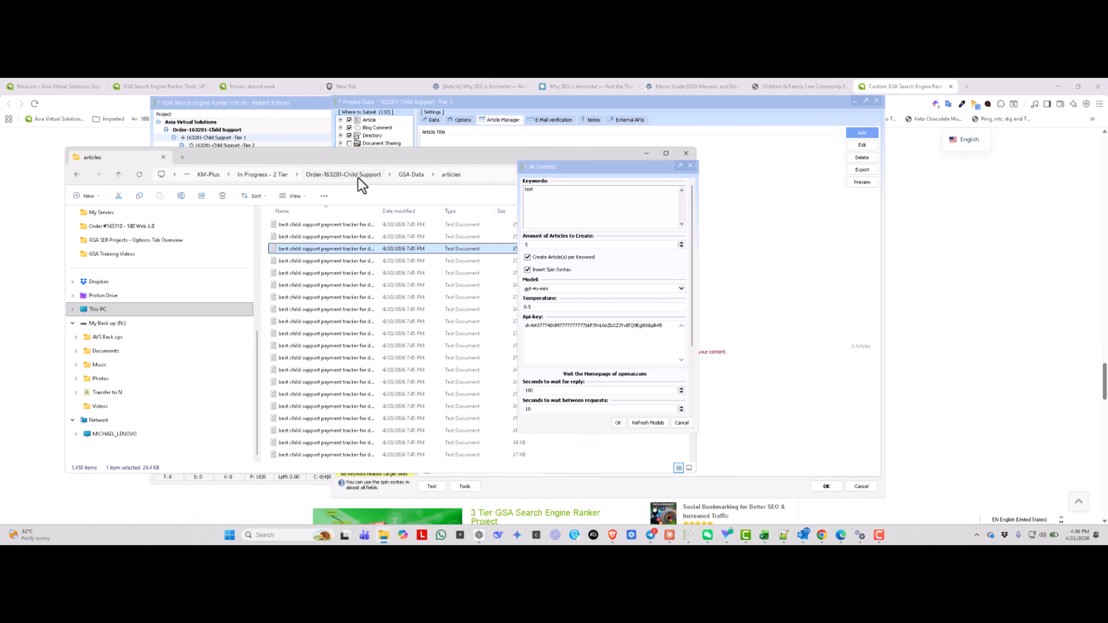
{"action": "left_click", "coordinate": [343, 175]}
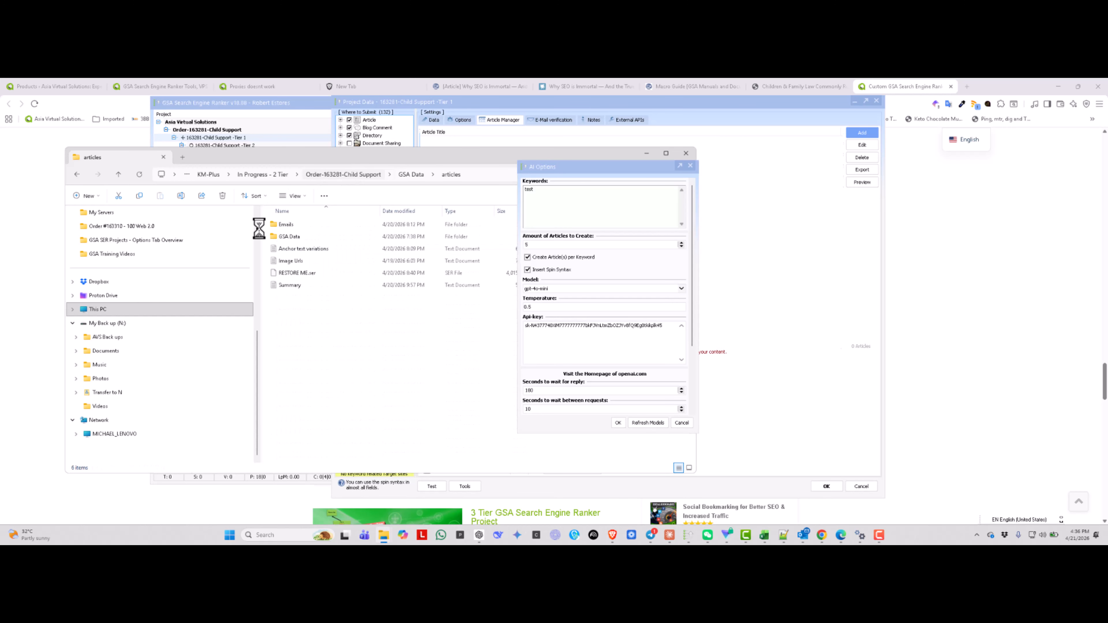
{"action": "double_click", "coordinate": [303, 249]}
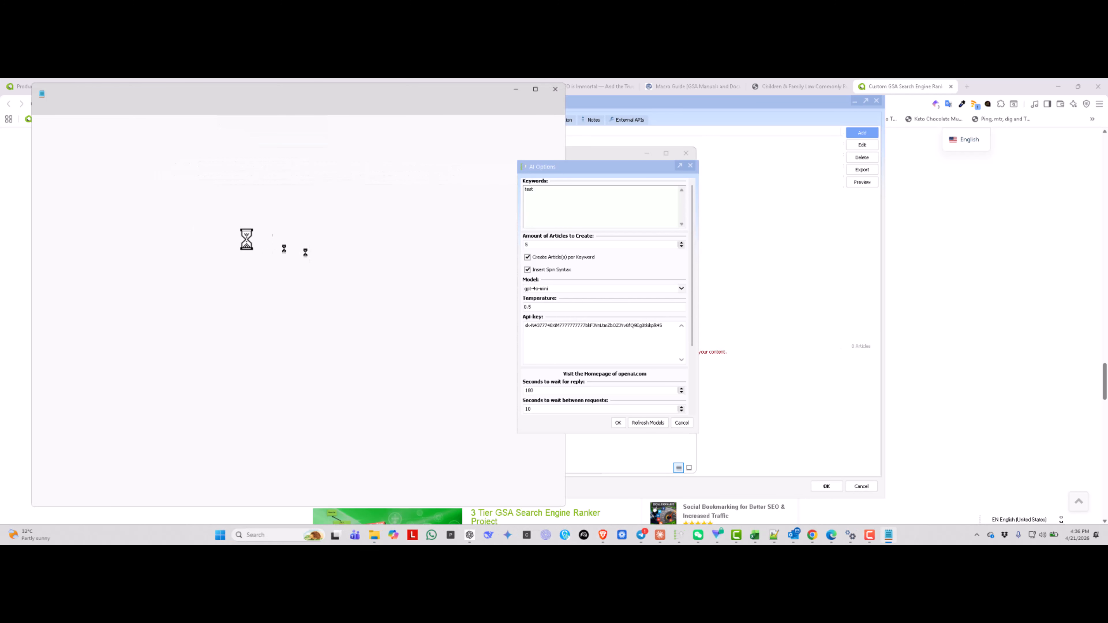
{"action": "right_click", "coordinate": [97, 170]}
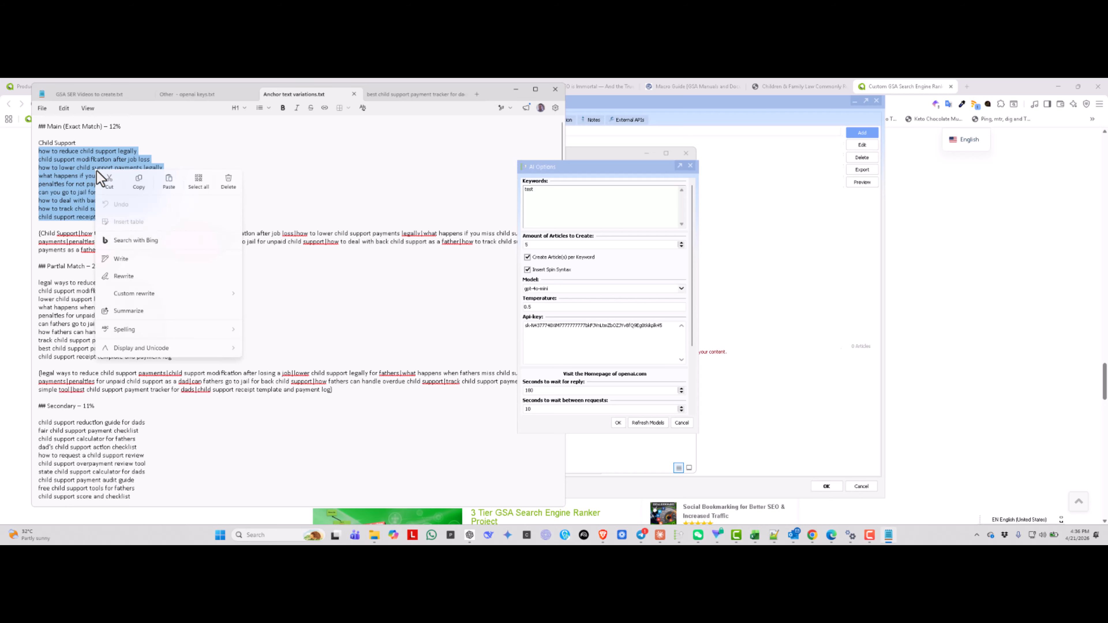
{"action": "left_click", "coordinate": [139, 187]}
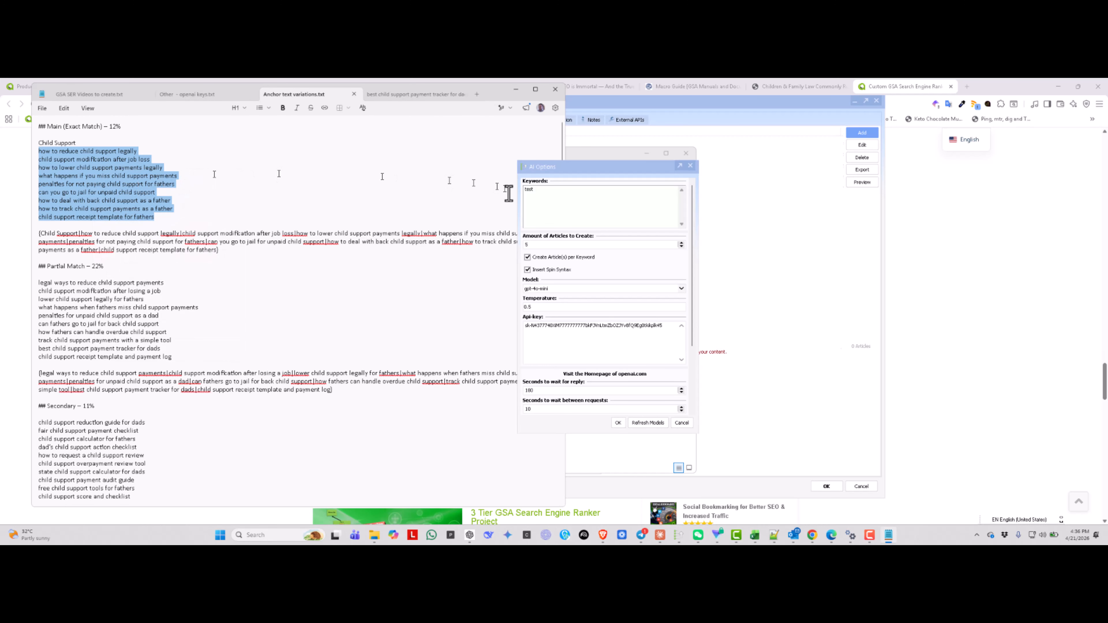
{"action": "left_click", "coordinate": [561, 194]}
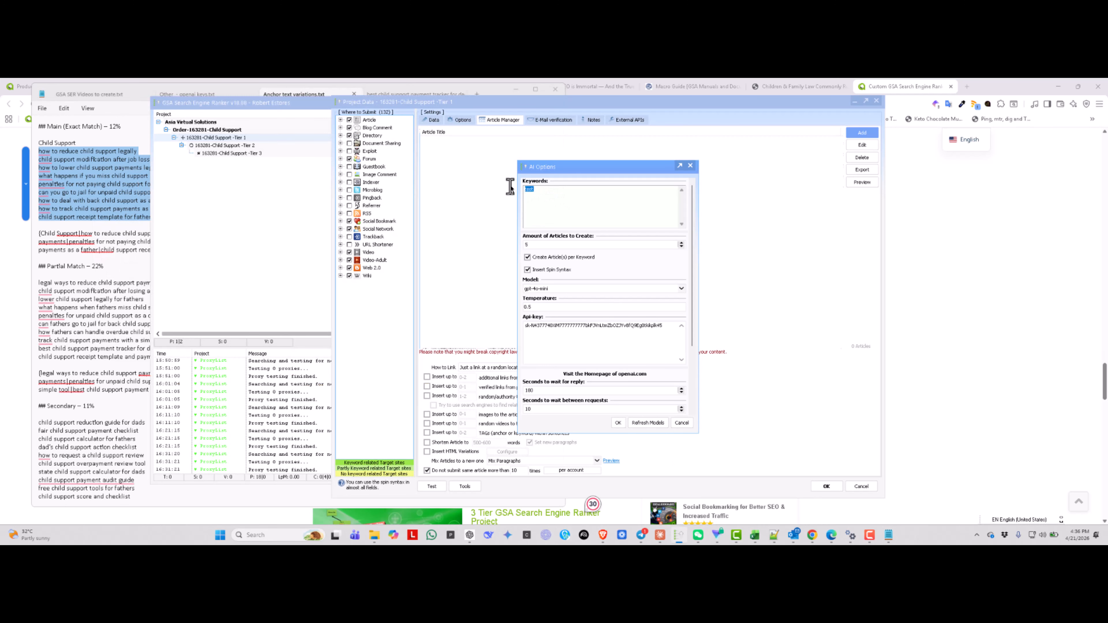
{"action": "key", "text": "ctrl+v"}
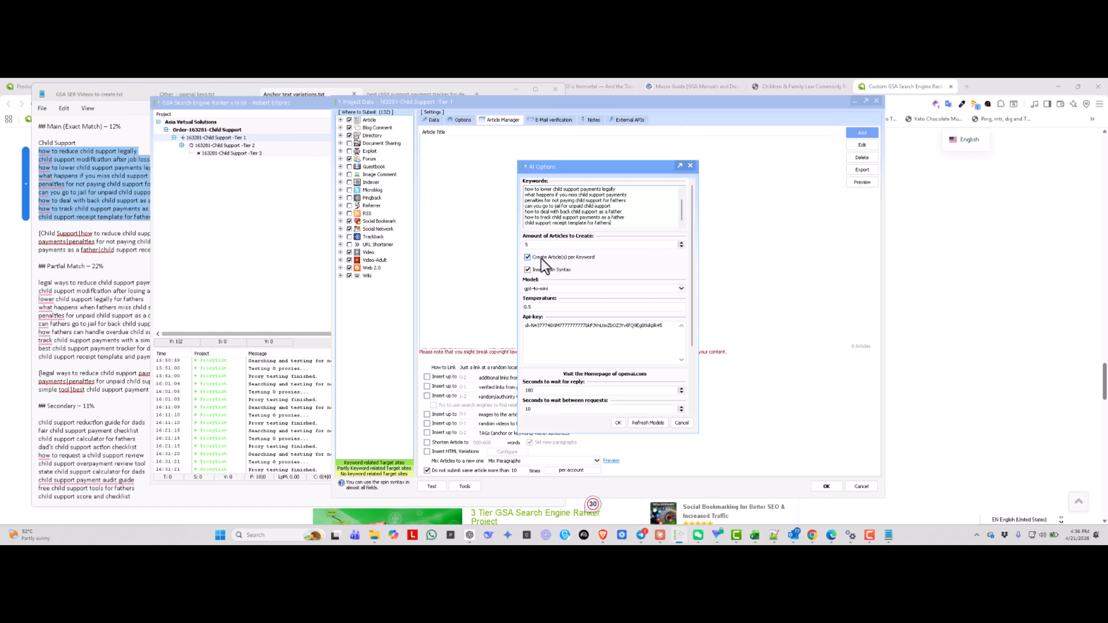
- Set the amount of articles to 2, choose the gpt-4o-mini model, and set the article length to 1000 words
{"action": "double_click", "coordinate": [526, 244]}
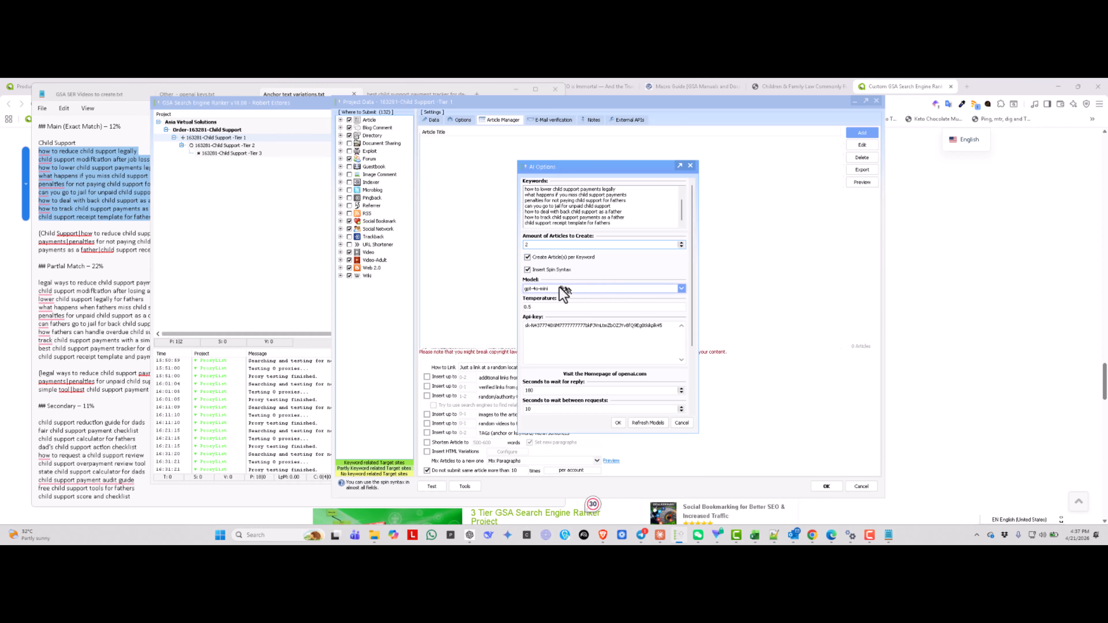
{"action": "left_click", "coordinate": [681, 288]}
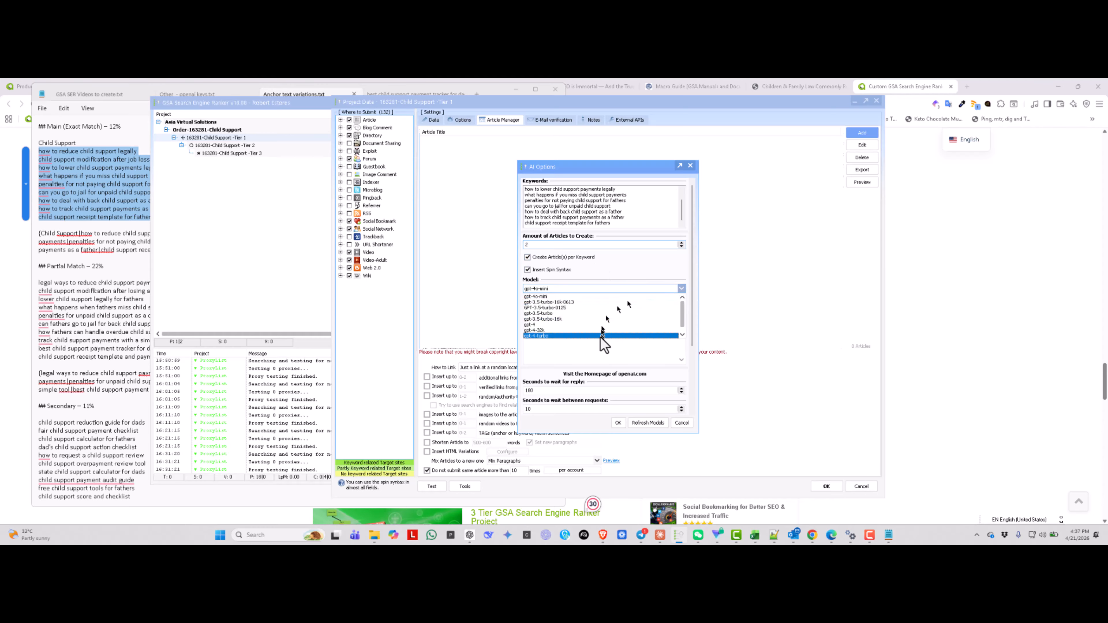
{"action": "left_click", "coordinate": [577, 295]}
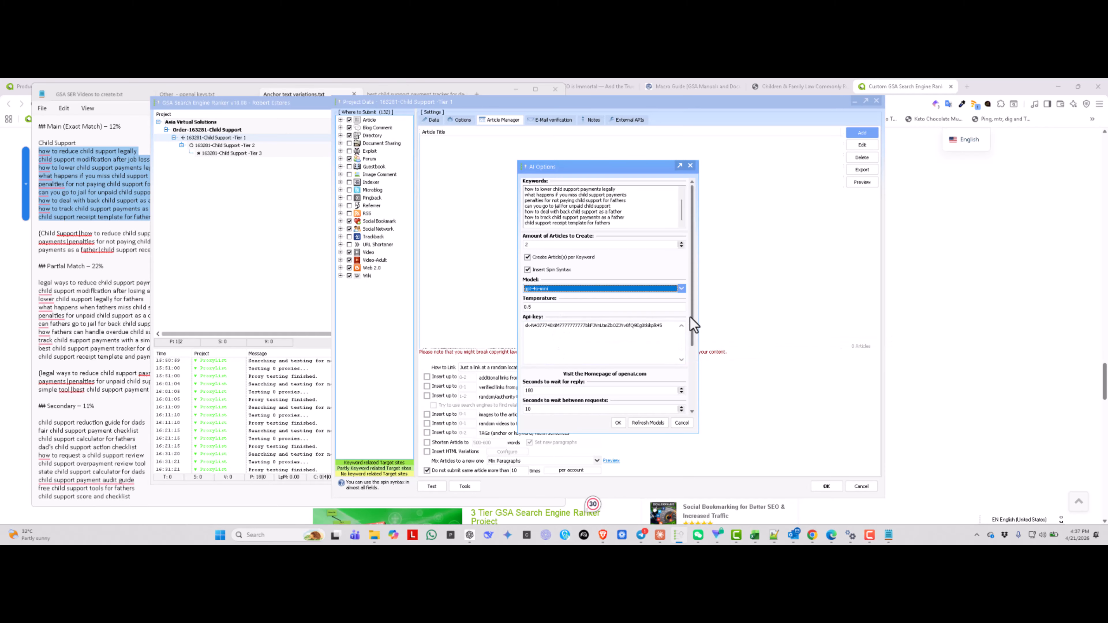
{"action": "left_click_drag", "start_coordinate": [689, 326], "coordinate": [693, 391]}
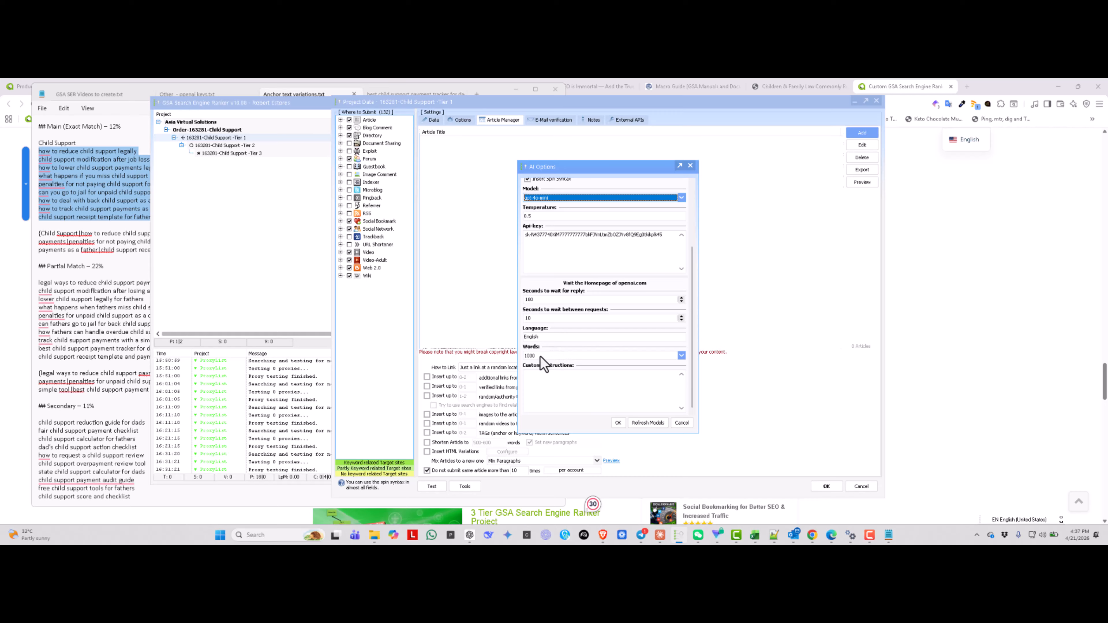
{"action": "left_click", "coordinate": [682, 356]}
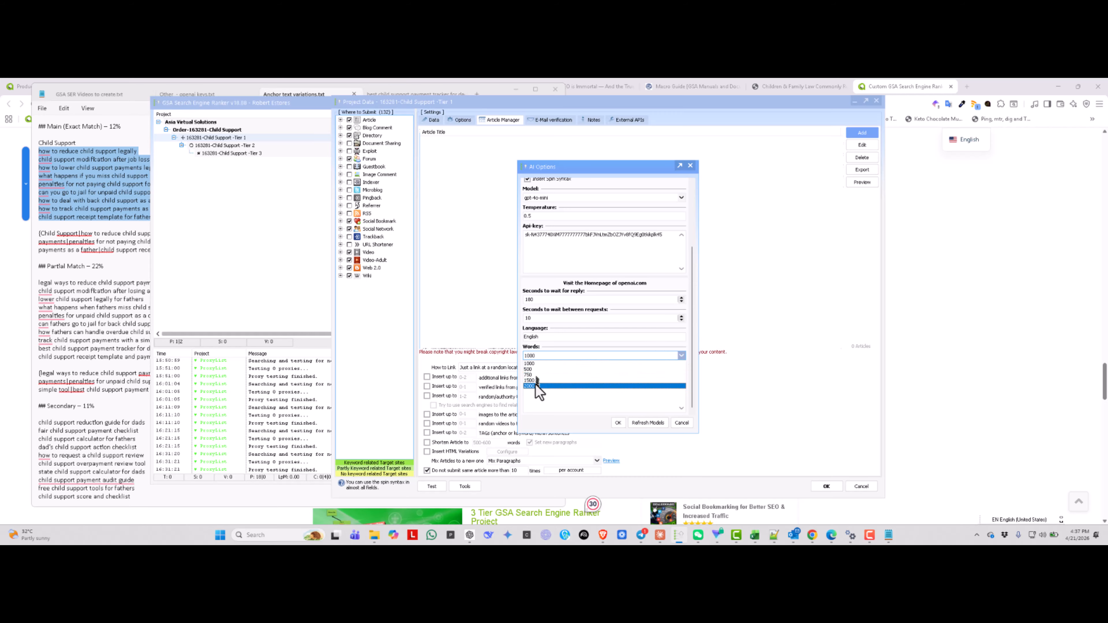
{"action": "left_click", "coordinate": [533, 364]}
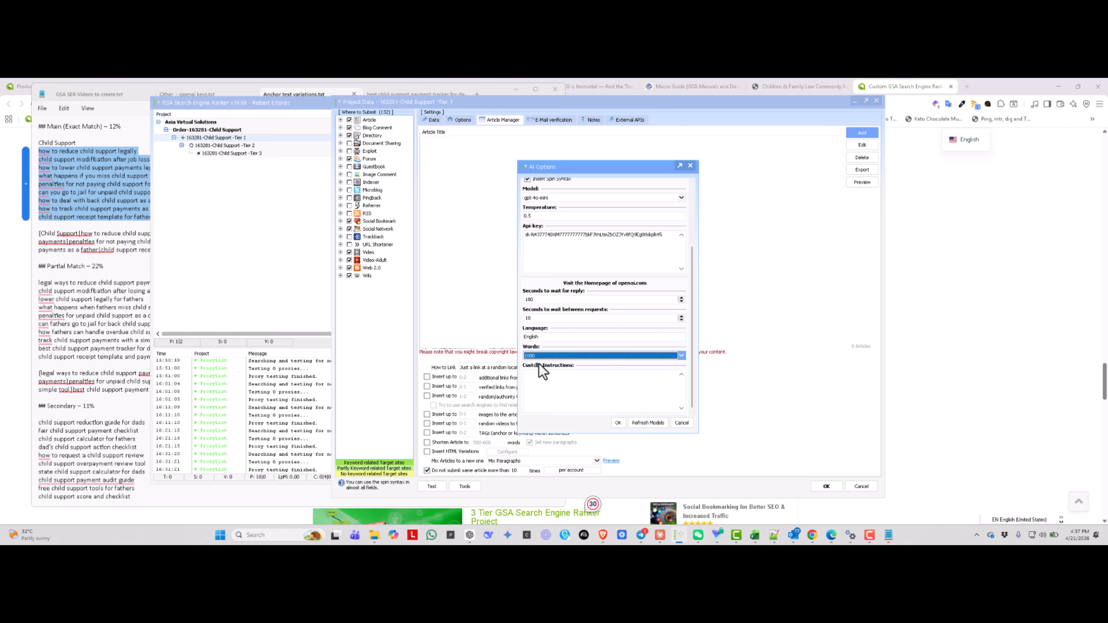
- Switch to File Explorer and open the Persona text file from the 100 Web 2.0 order folder under Web 2.0 Posting's In Progress folder
{"action": "left_click", "coordinate": [555, 384]}
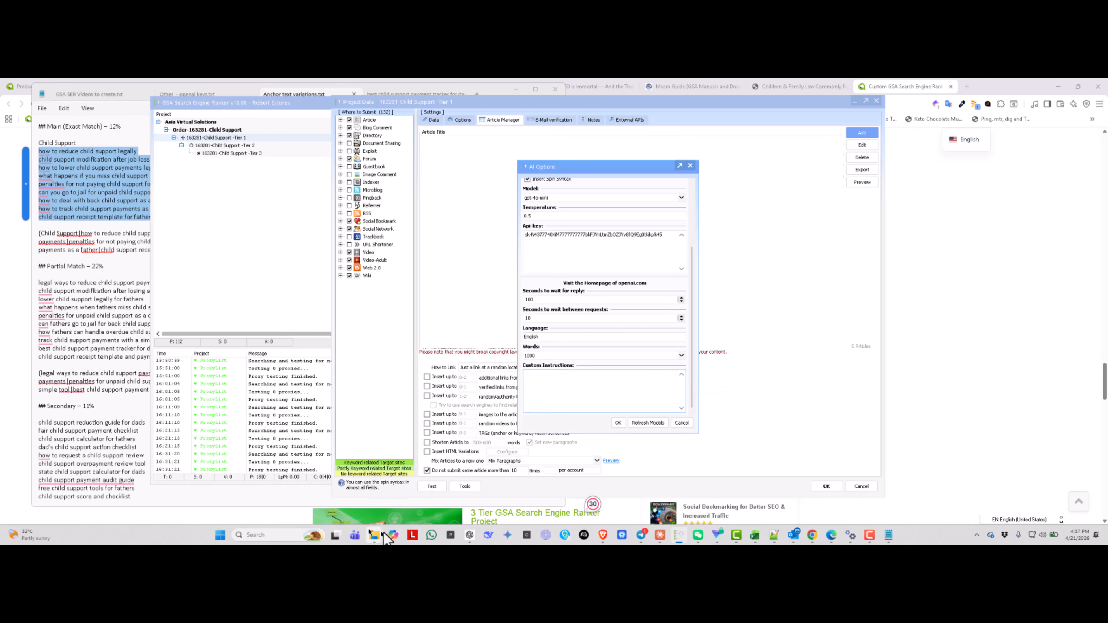
{"action": "mouse_move", "coordinate": [371, 541]}
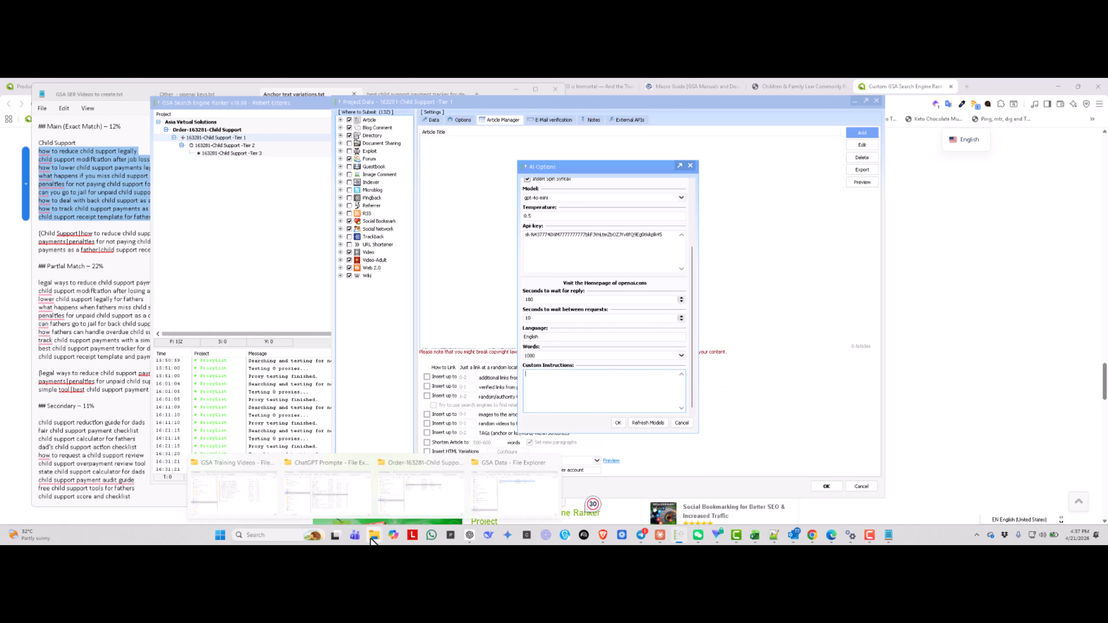
{"action": "left_click", "coordinate": [432, 497]}
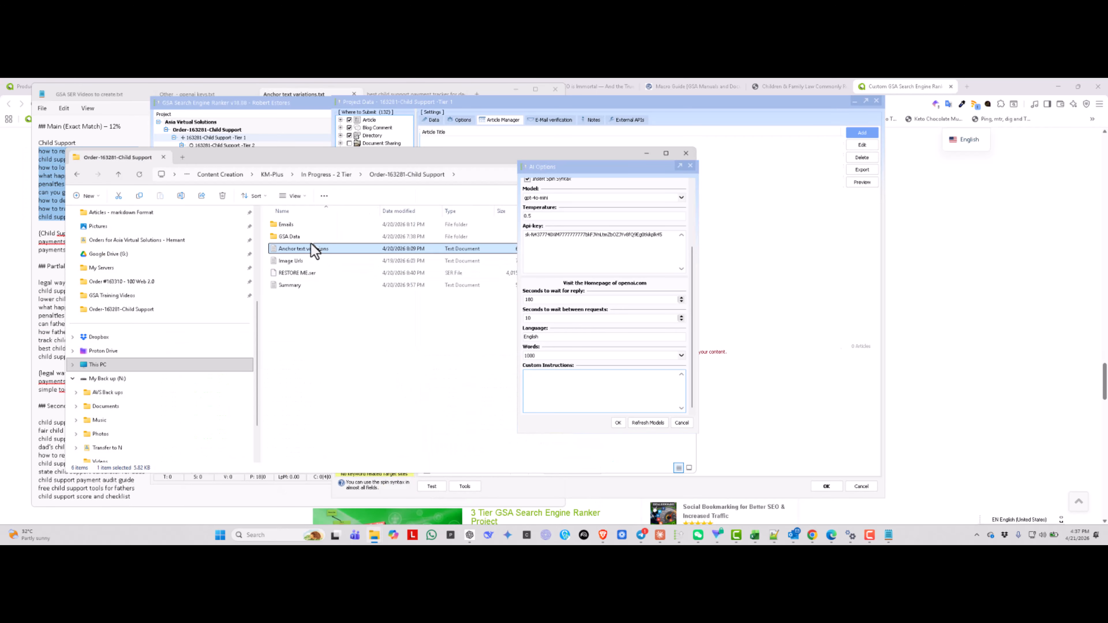
{"action": "left_click", "coordinate": [231, 175]}
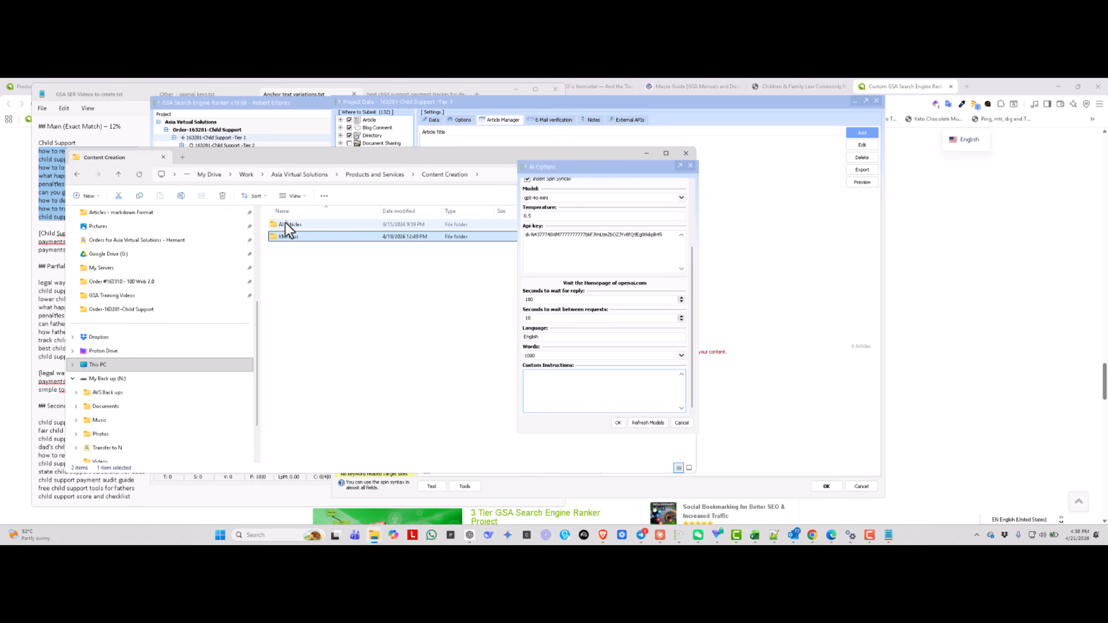
{"action": "double_click", "coordinate": [286, 223]}
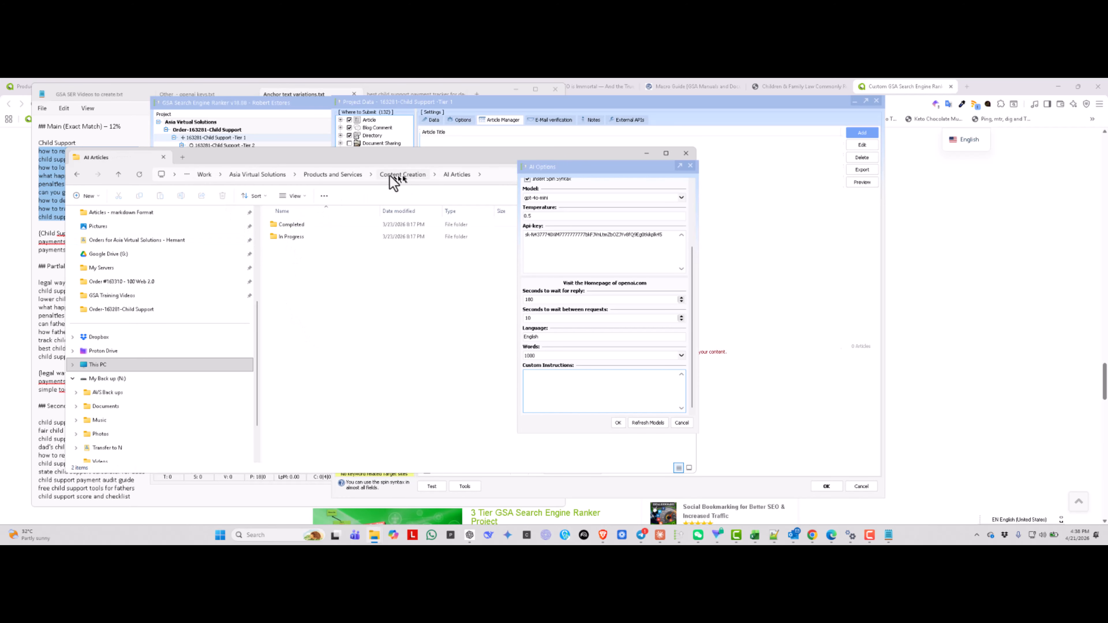
{"action": "left_click", "coordinate": [345, 175]}
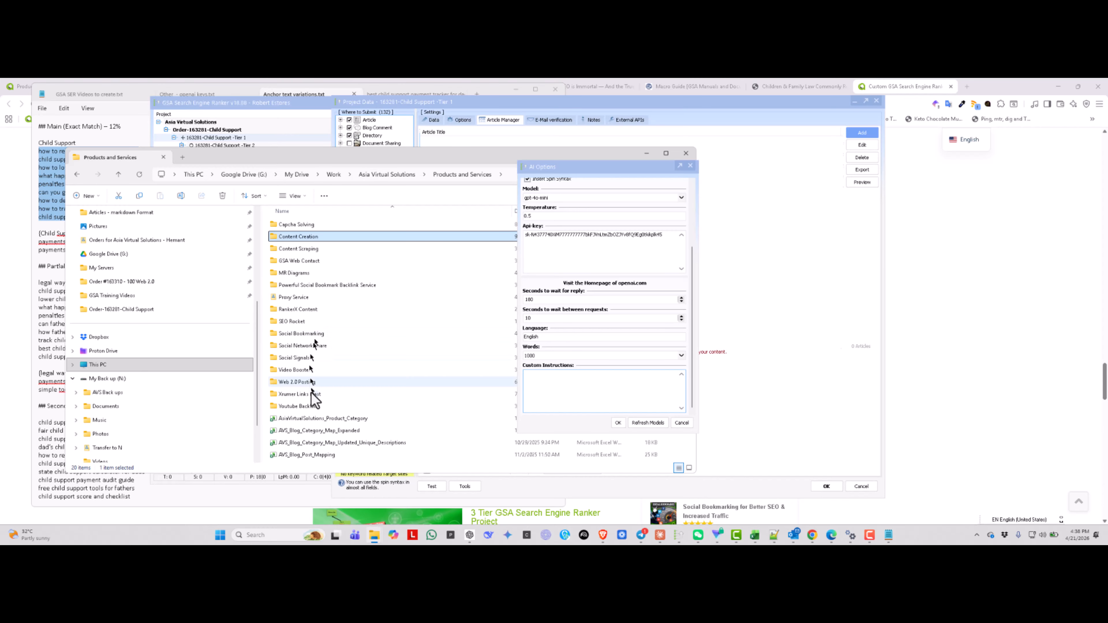
{"action": "double_click", "coordinate": [297, 383]}
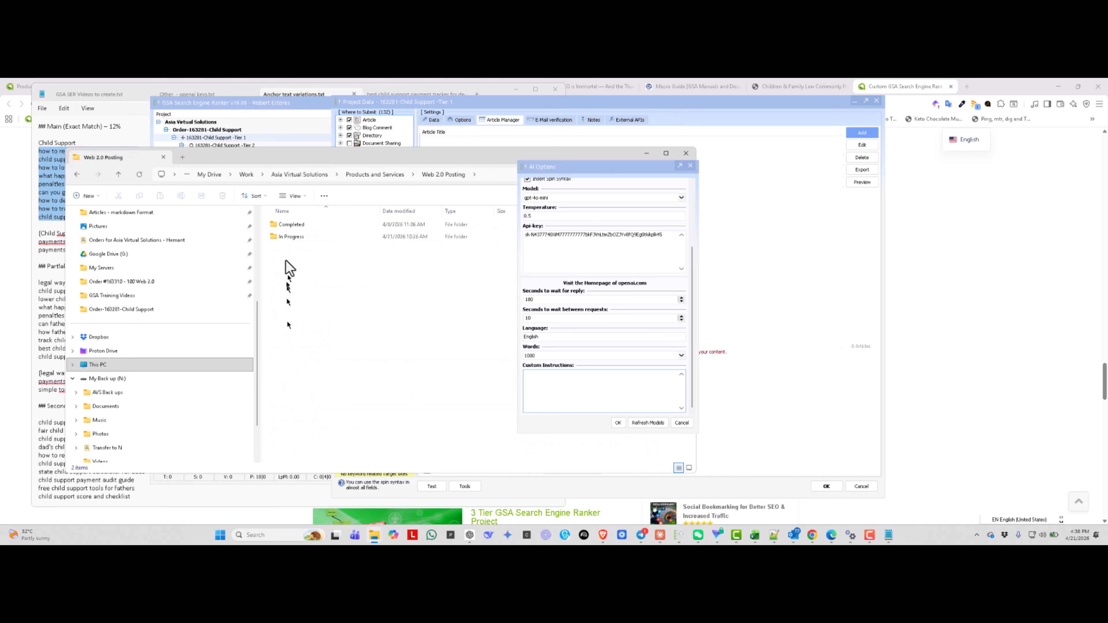
{"action": "double_click", "coordinate": [285, 238]}
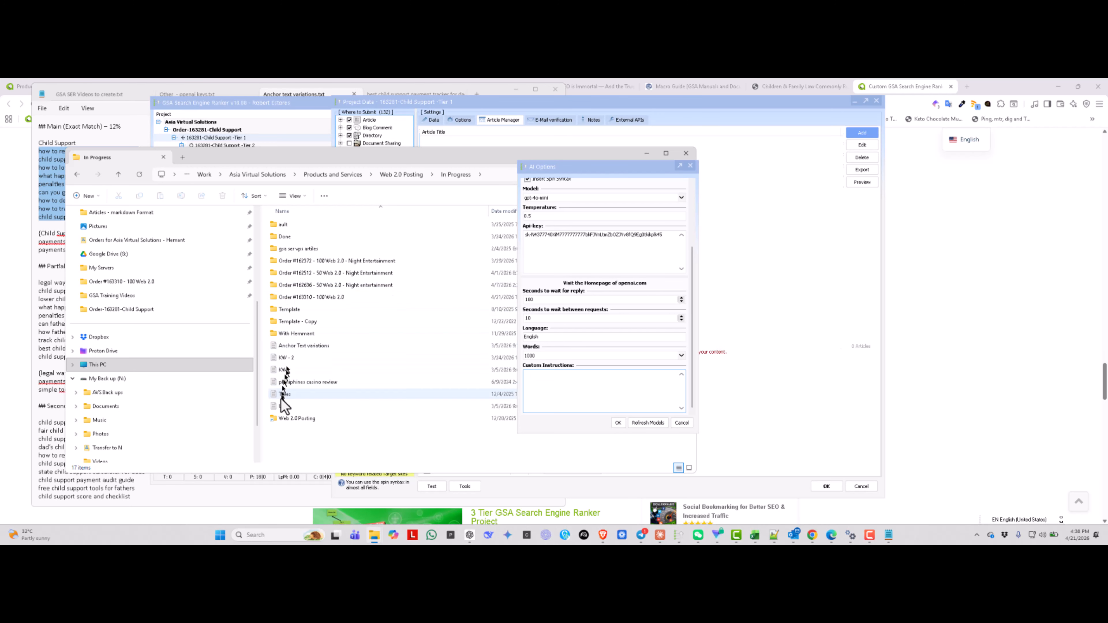
{"action": "double_click", "coordinate": [316, 297]}
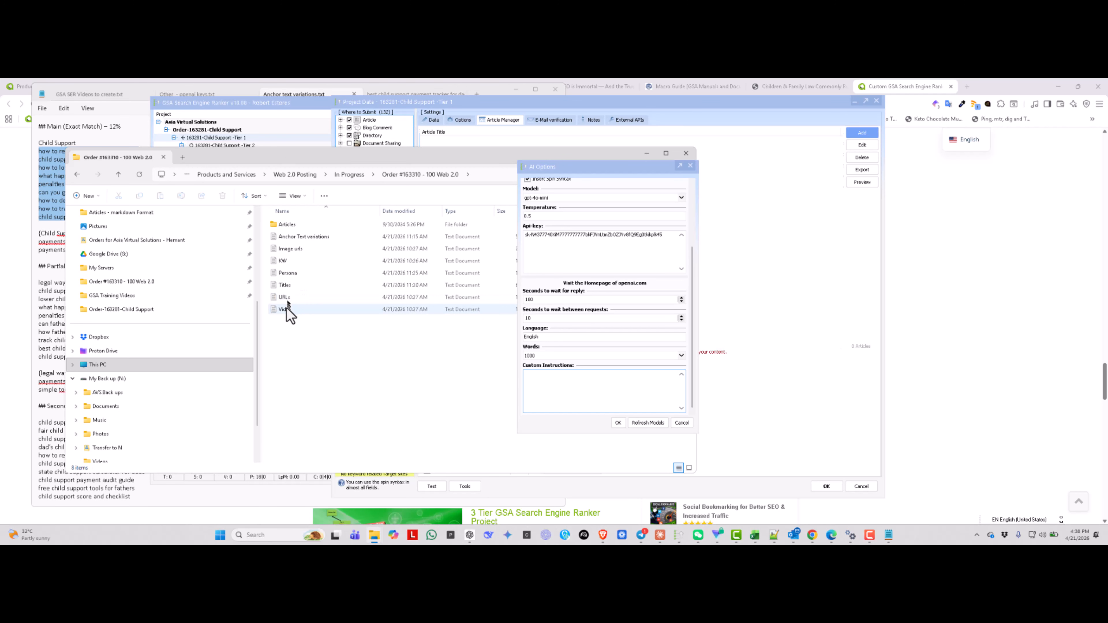
{"action": "double_click", "coordinate": [288, 272]}
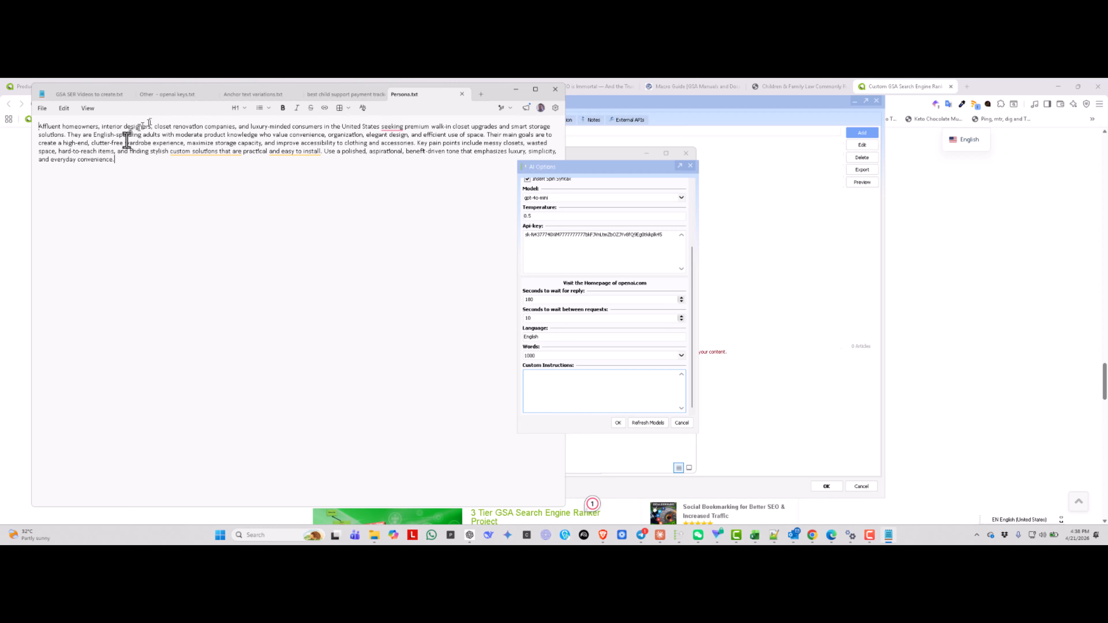
- Copy the persona text into the custom instructions after "target audience :", and clear the custom instructions again
{"action": "key", "text": "ctrl+a"}
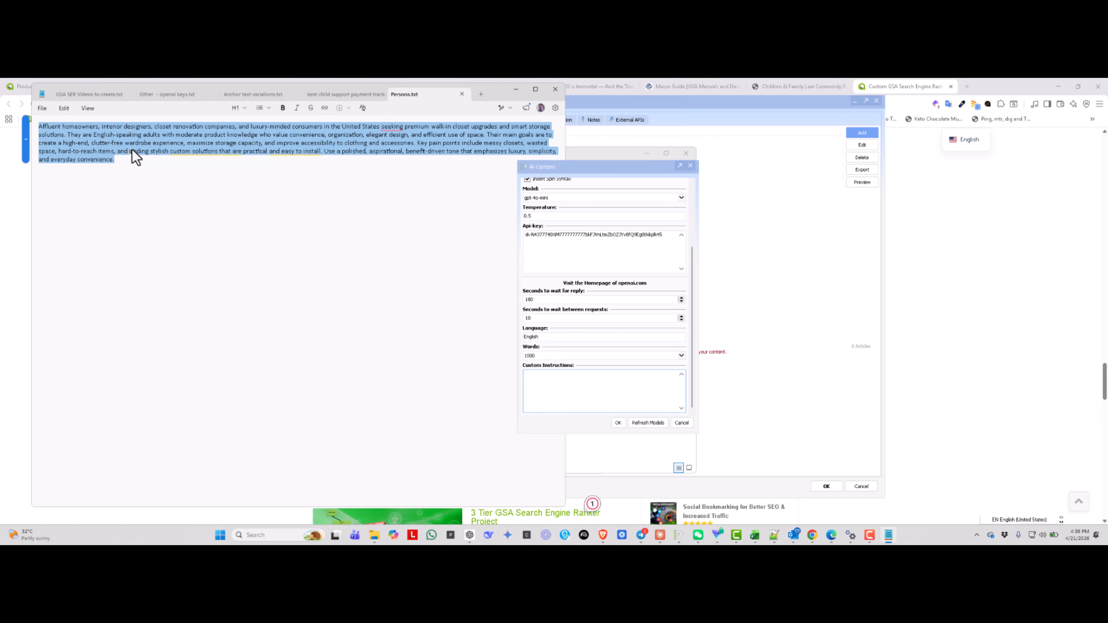
{"action": "right_click", "coordinate": [151, 137]}
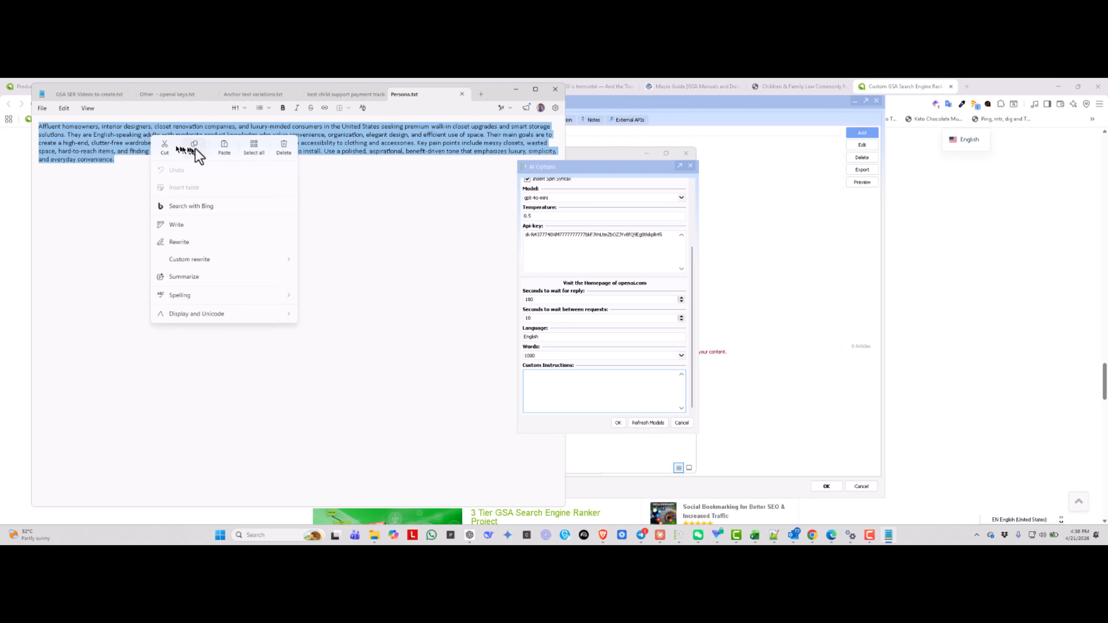
{"action": "left_click", "coordinate": [185, 146]}
{"action": "left_click", "coordinate": [552, 379]}
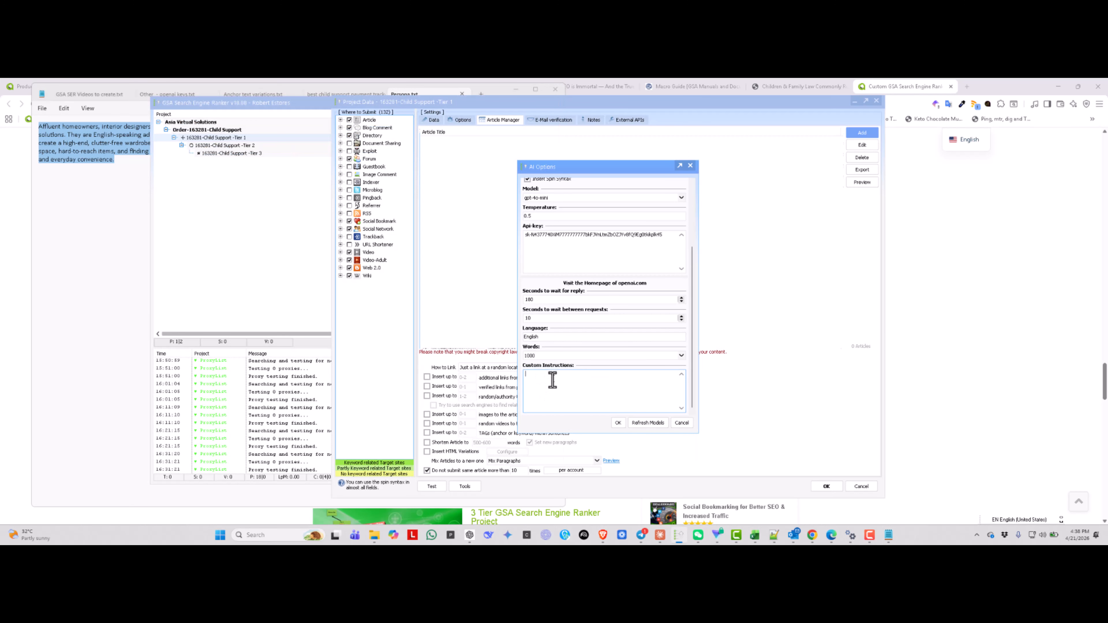
{"action": "type", "text": "target audience :"}
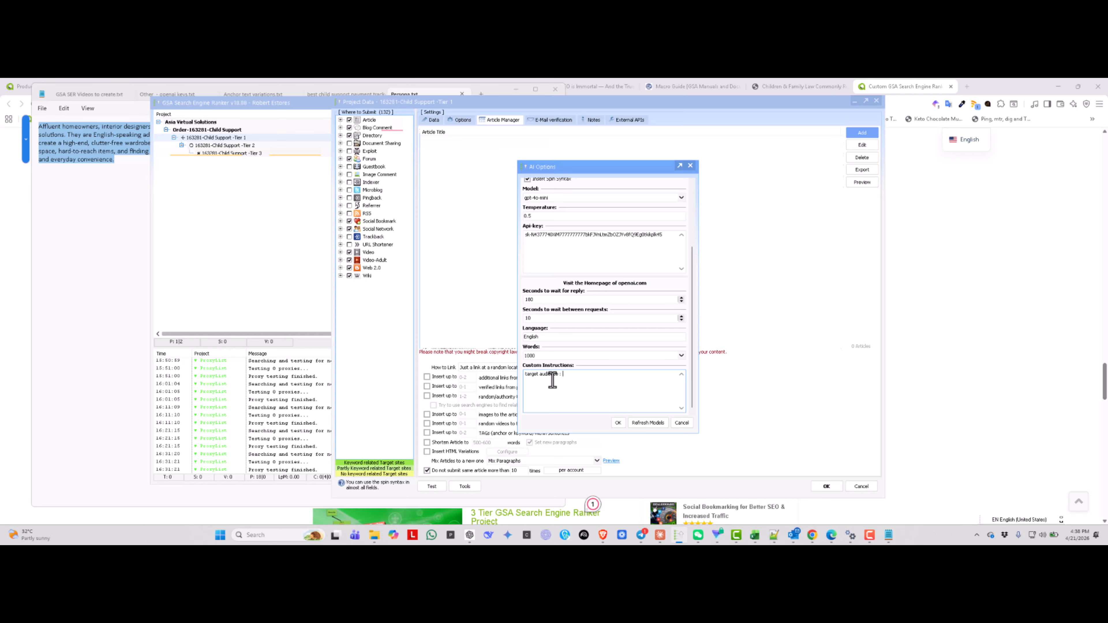
{"action": "key", "text": "ctrl+v"}
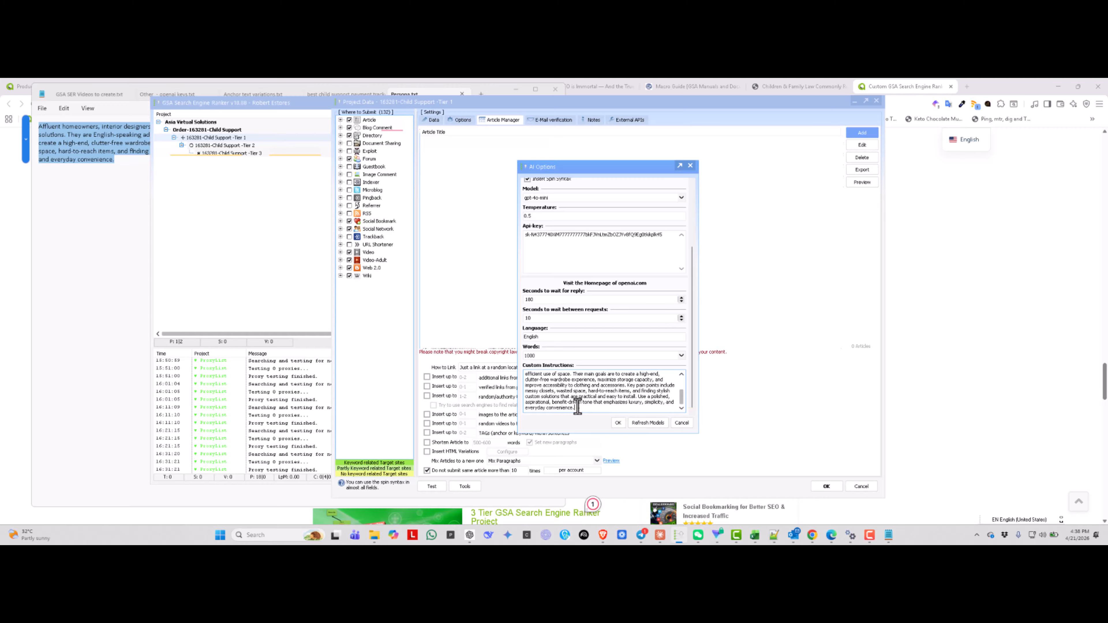
{"action": "key", "text": "ctrl+a"}
{"action": "key", "text": "BackSpace"}
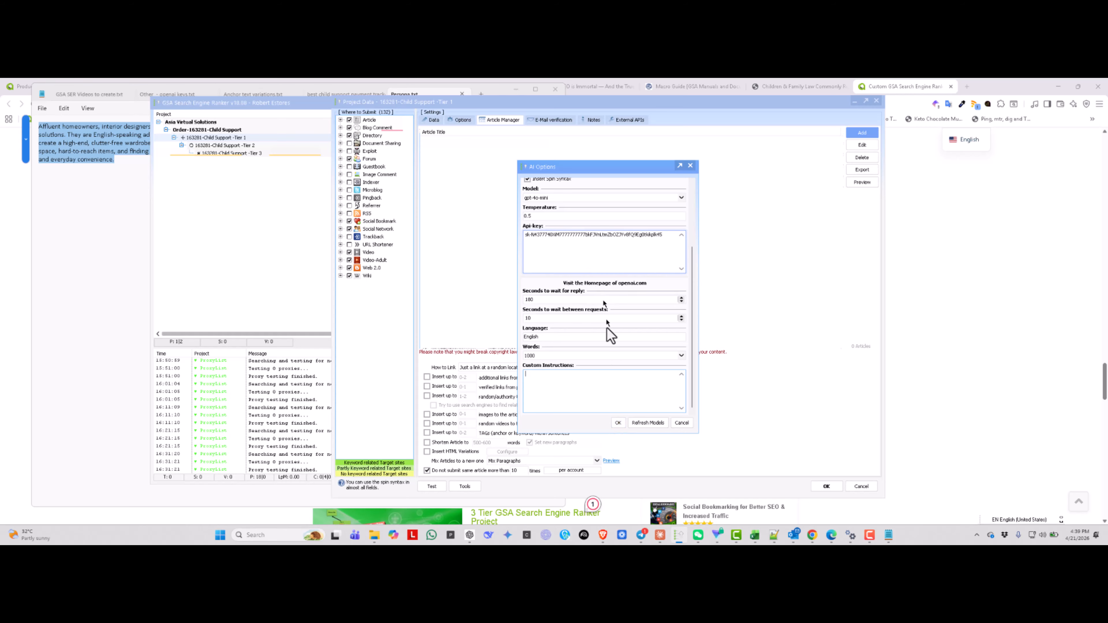
- Try to generate the articles with OpenAI, retry the request, and close the error dialog
{"action": "left_click", "coordinate": [618, 422]}
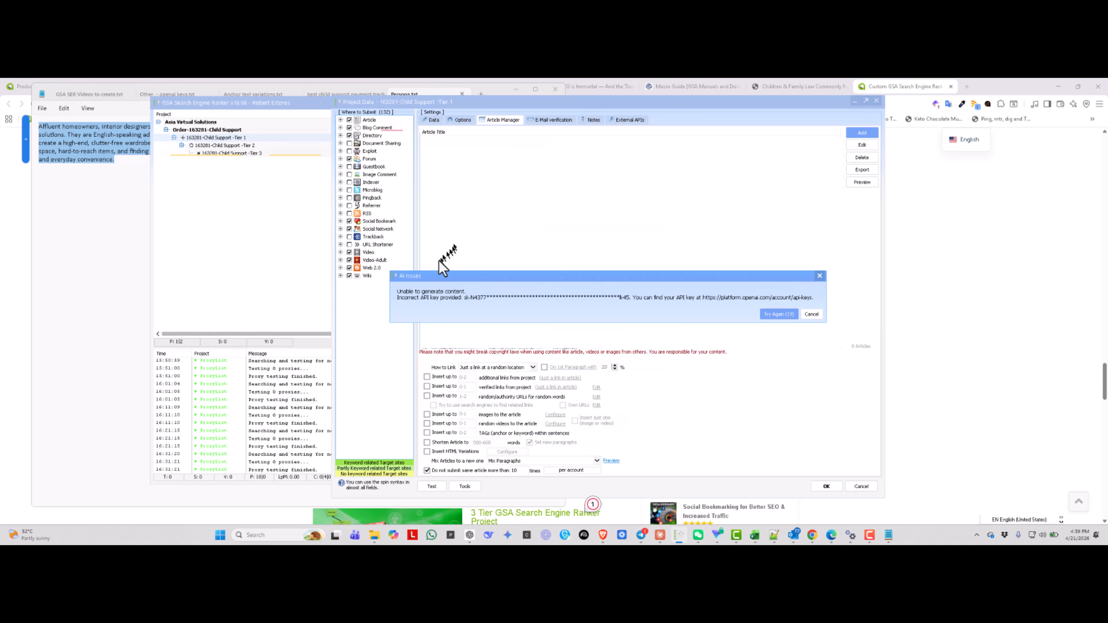
{"action": "left_click", "coordinate": [778, 314]}
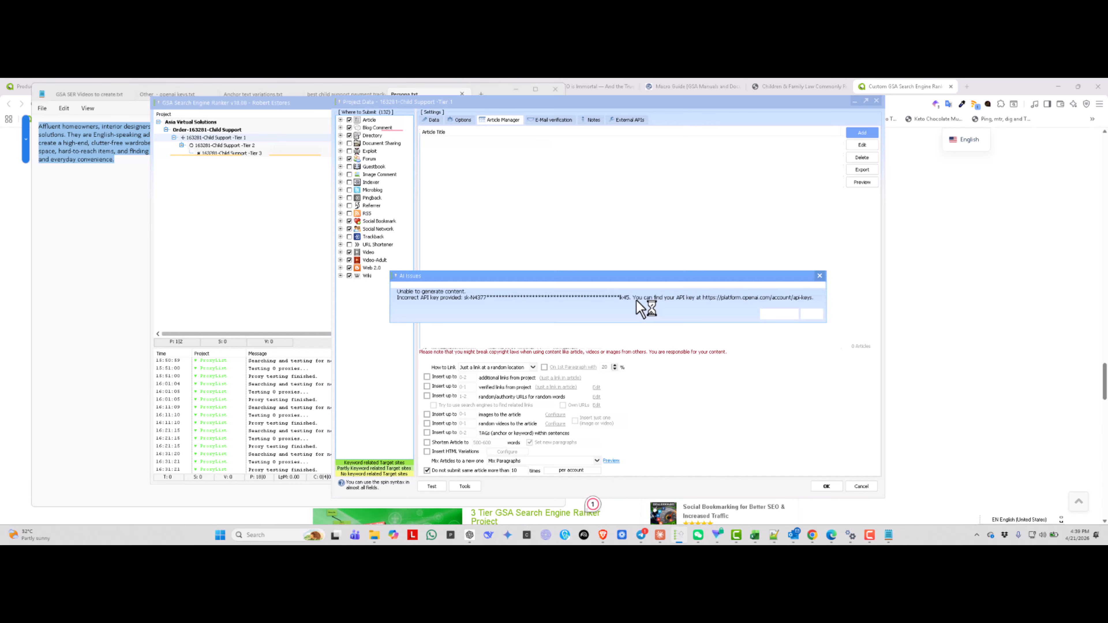
{"action": "left_click", "coordinate": [789, 315]}
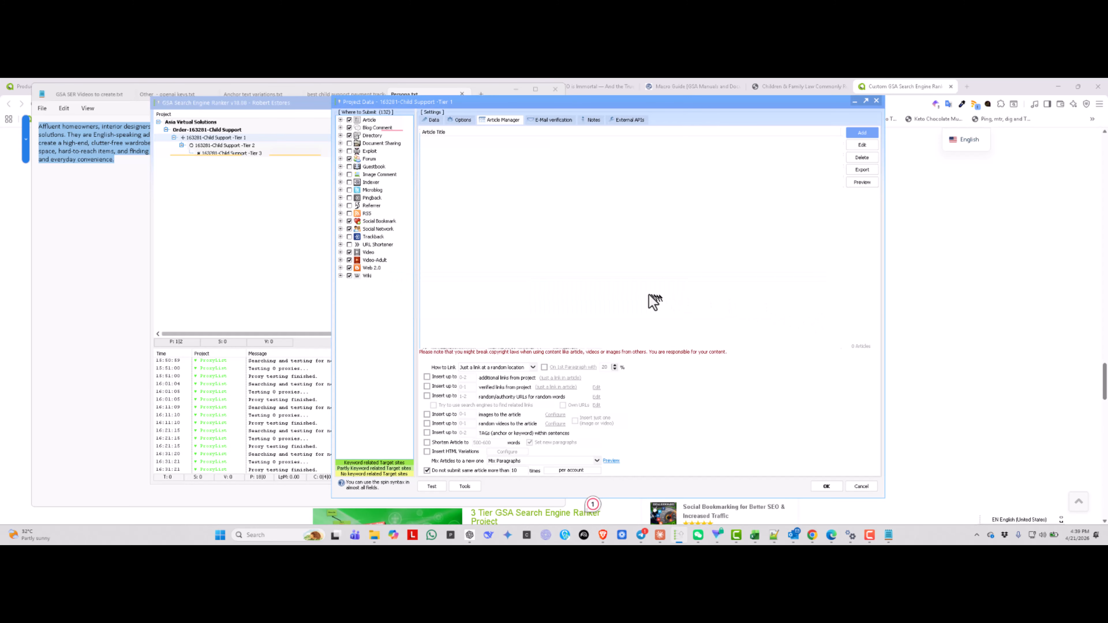
- Add articles through the AI engines, using OpenAI with the checked article templates, and continue past the template selection
{"action": "left_click", "coordinate": [863, 134]}
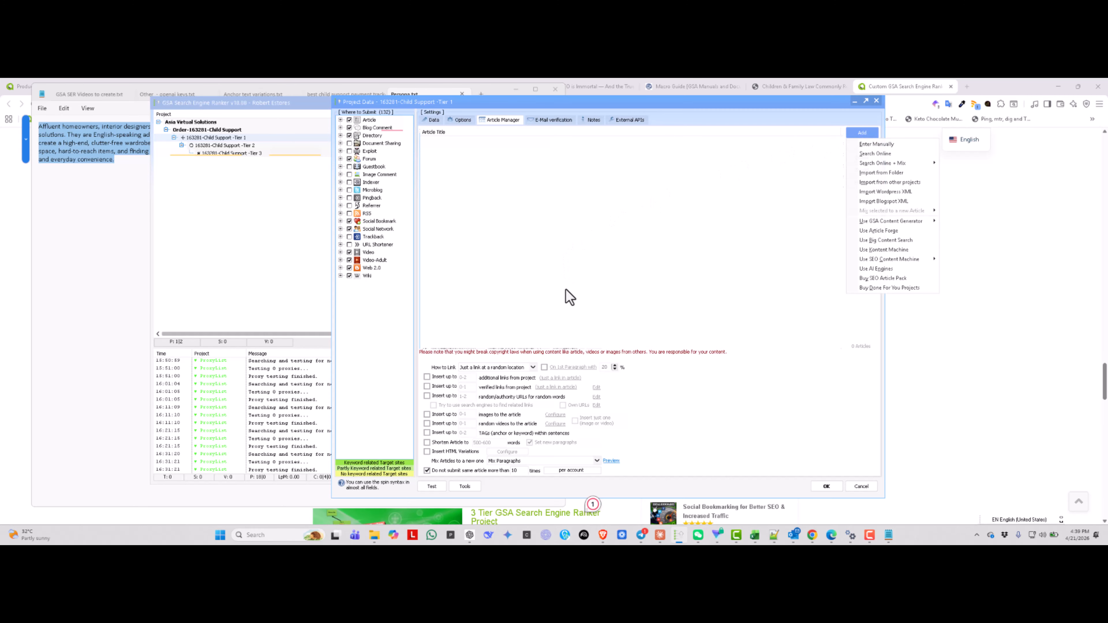
{"action": "left_click", "coordinate": [892, 267]}
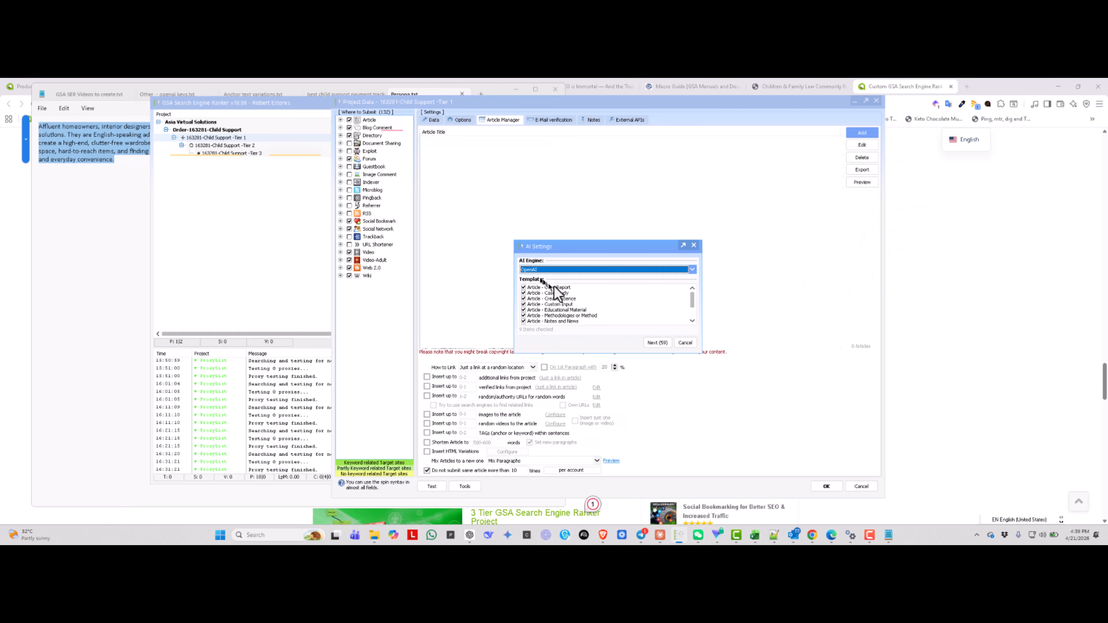
{"action": "scroll", "coordinate": [567, 309], "scroll_direction": "down", "scroll_amount": 2}
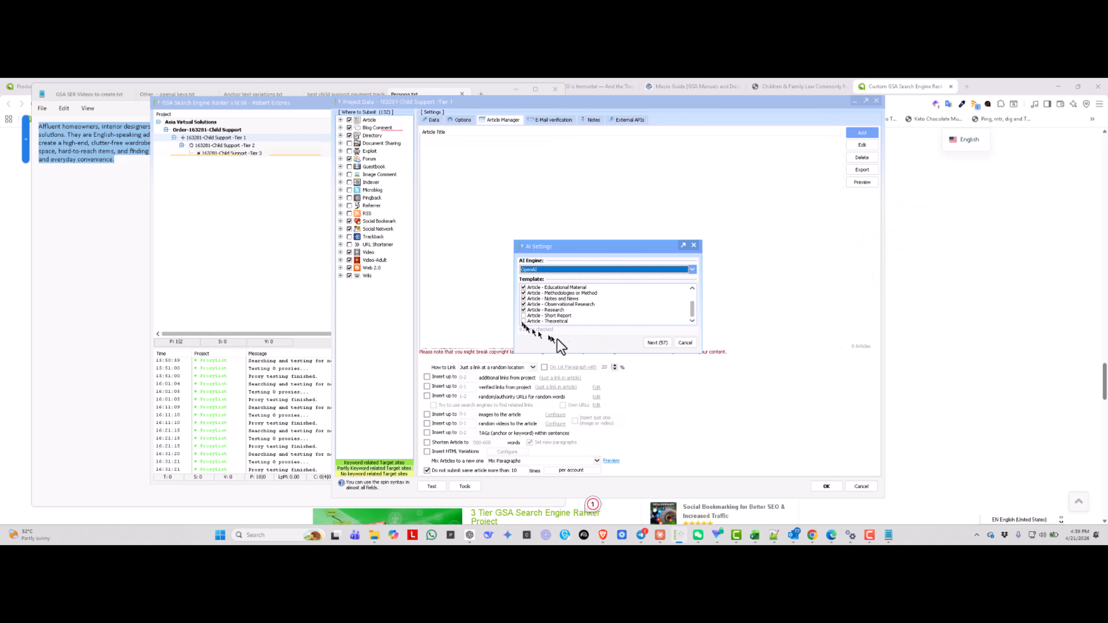
{"action": "left_click", "coordinate": [657, 343]}
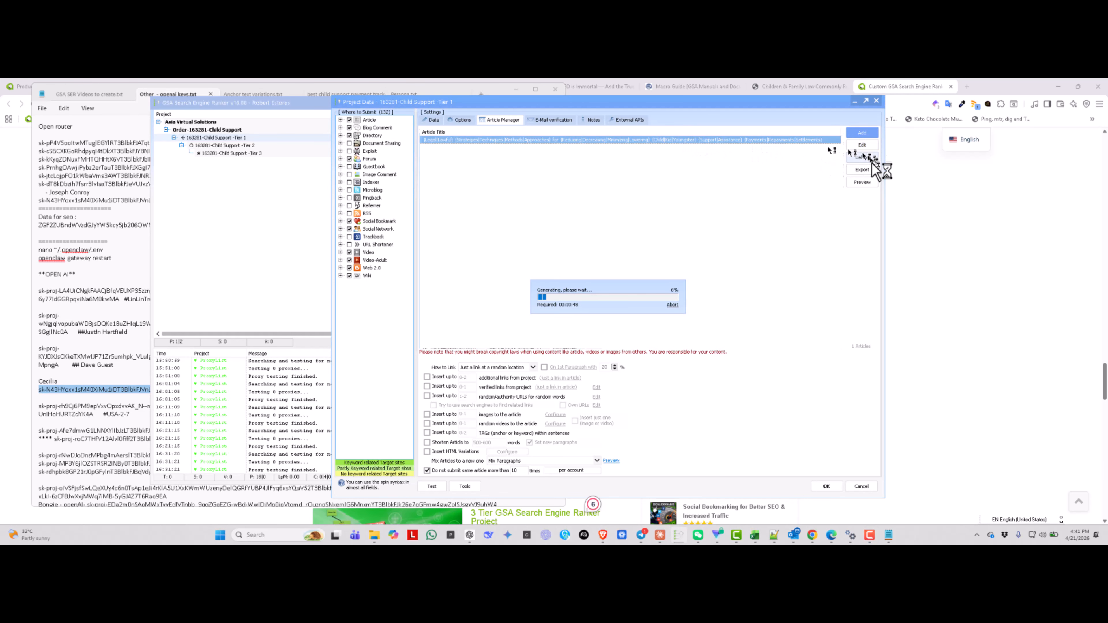
- Preview the generated article on legal strategies for reducing child support payments in the browser, and close its preview
{"action": "left_click", "coordinate": [862, 183]}
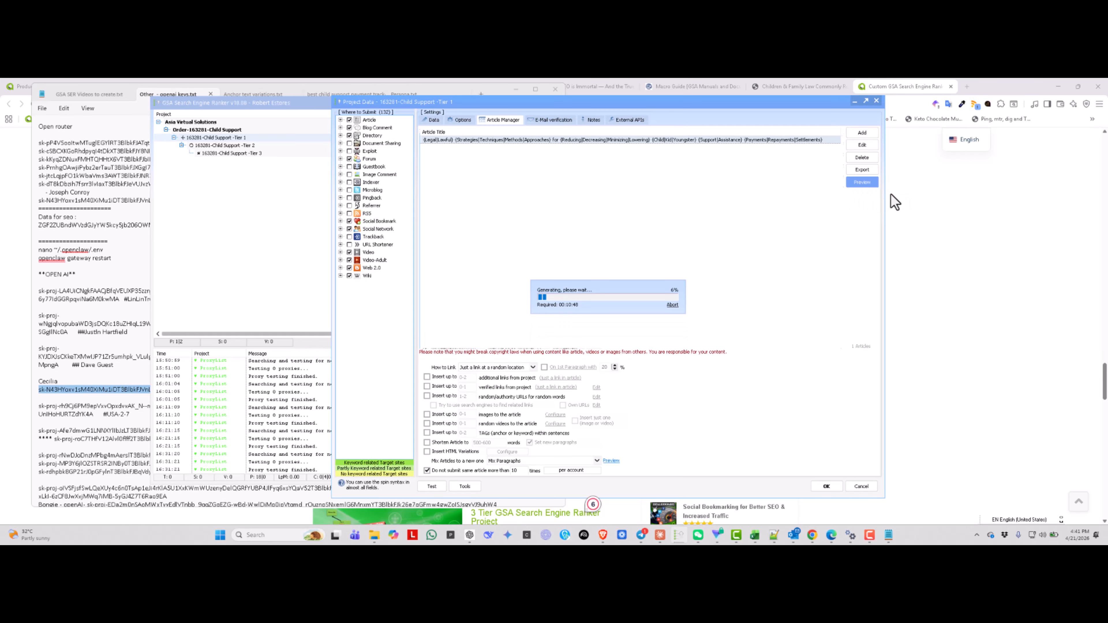
{"action": "left_click", "coordinate": [890, 193]}
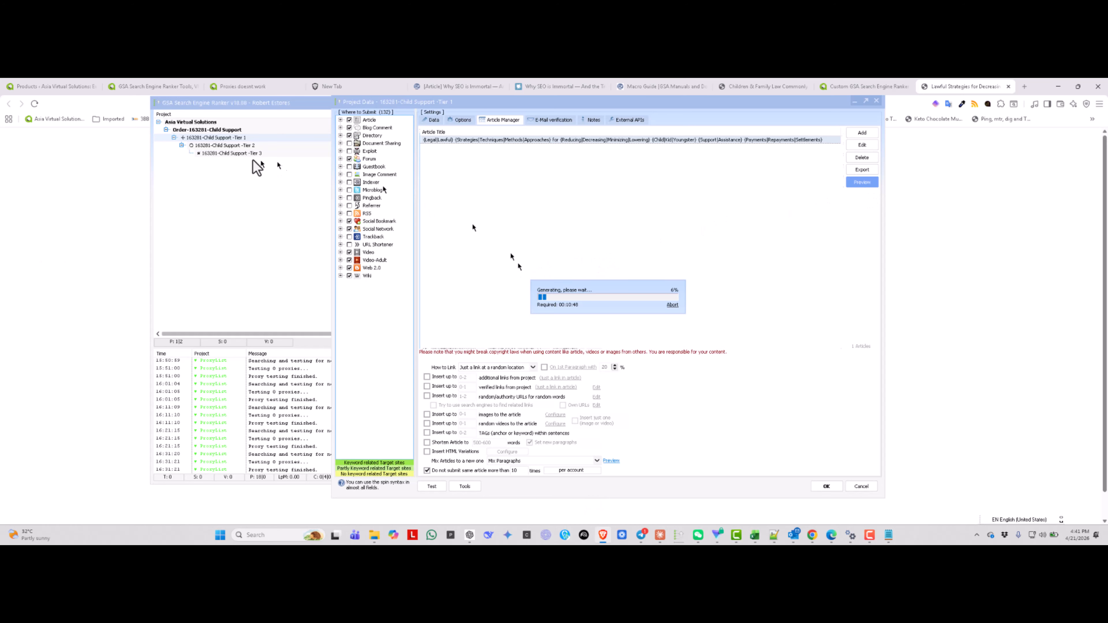
{"action": "left_click", "coordinate": [90, 230]}
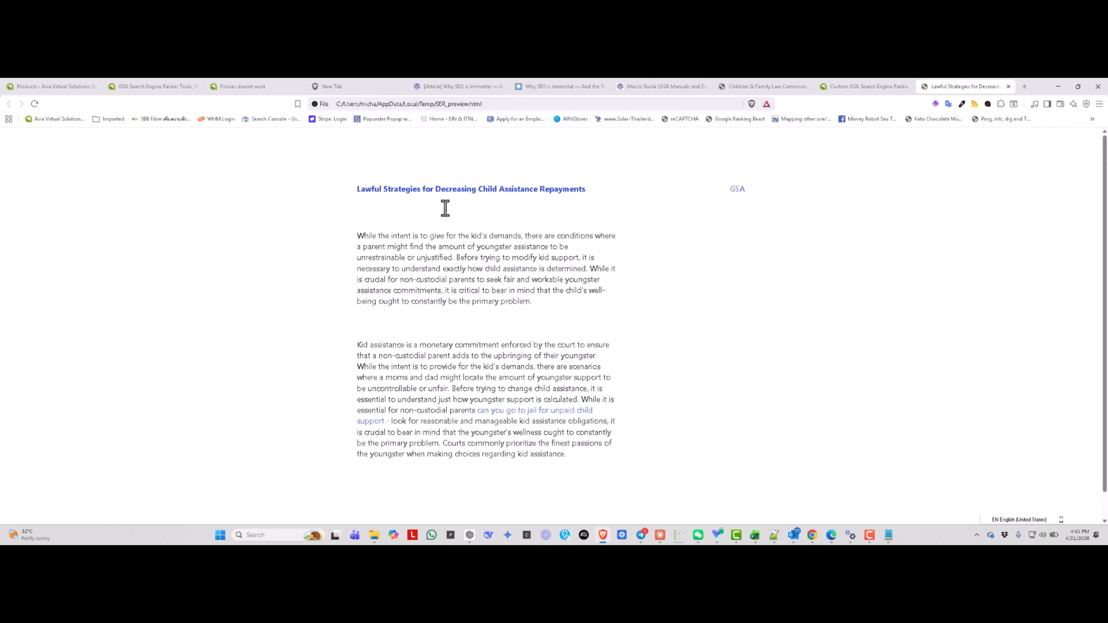
{"action": "scroll", "coordinate": [445, 208], "scroll_direction": "down", "scroll_amount": 1}
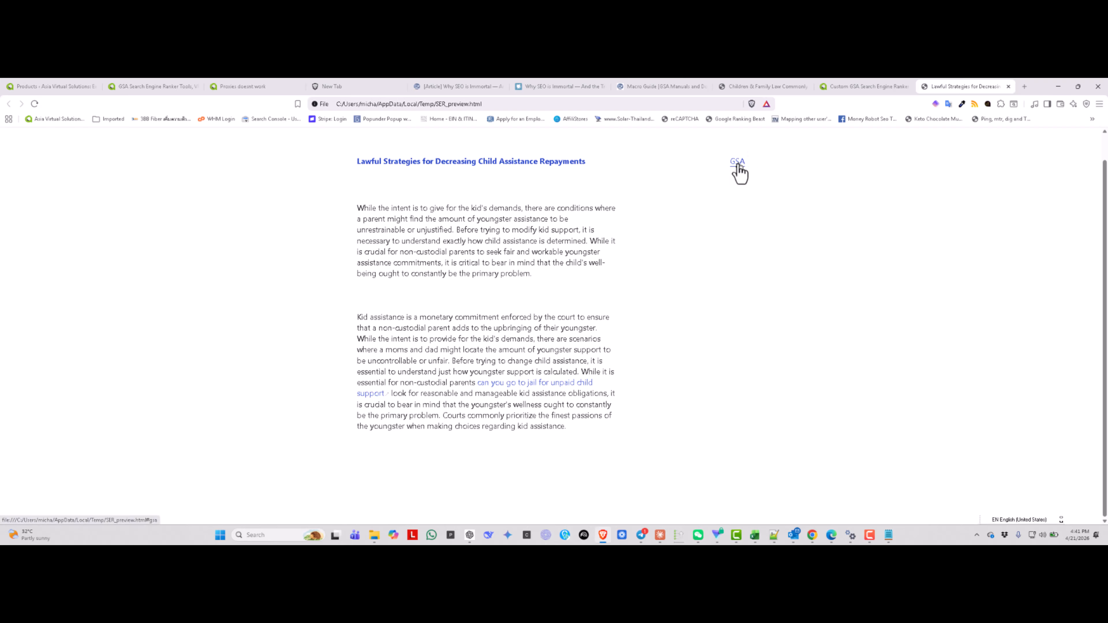
{"action": "left_click", "coordinate": [1008, 86]}
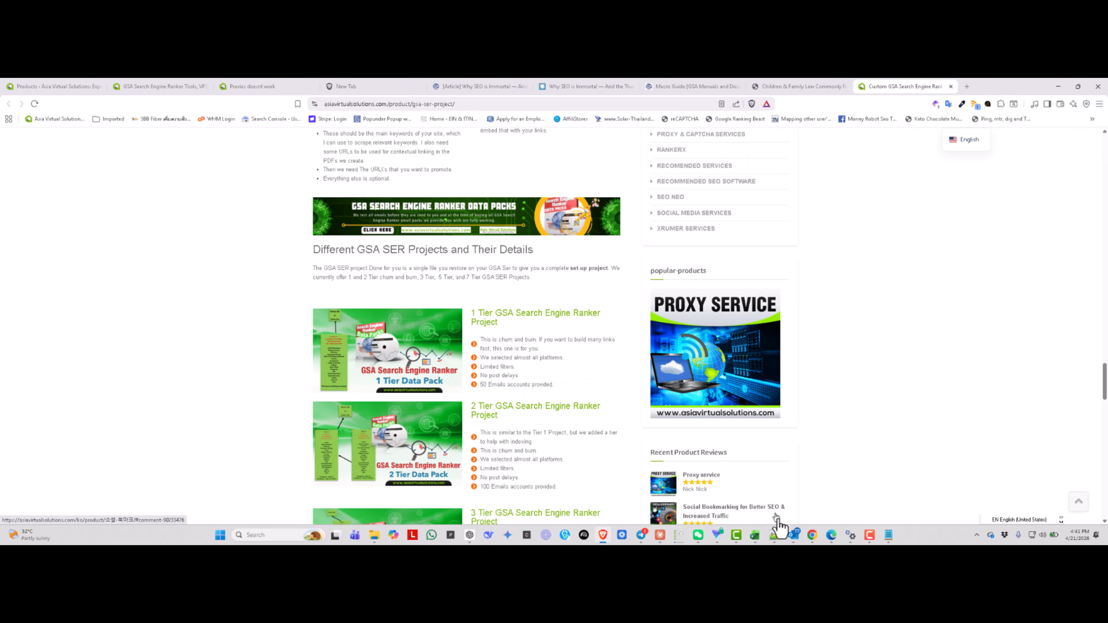
- Return to GSA Search Engine Ranker, preview the second article about going to jail for unpaid child support, and close its preview
{"action": "left_click", "coordinate": [679, 536]}
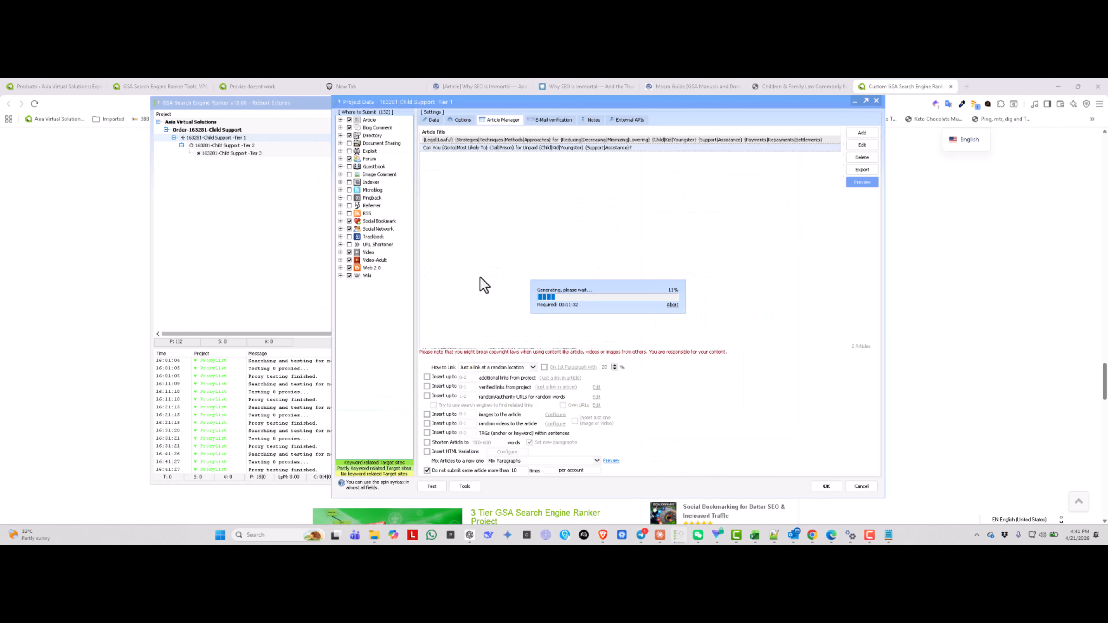
{"action": "left_click", "coordinate": [585, 149]}
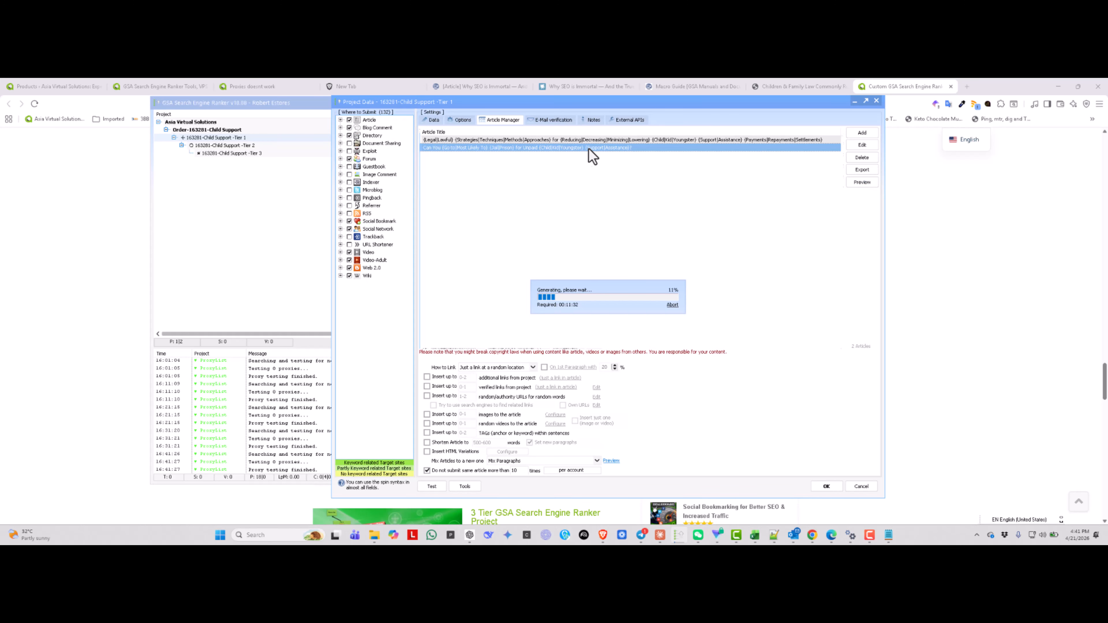
{"action": "left_click", "coordinate": [859, 182]}
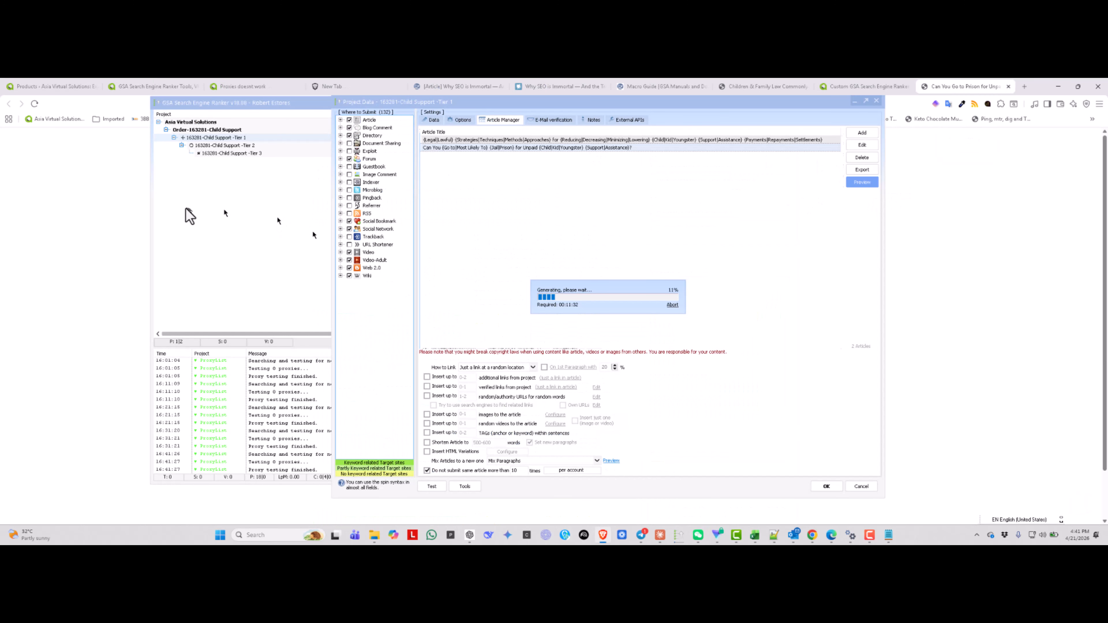
{"action": "scroll", "coordinate": [442, 243], "scroll_direction": "down", "scroll_amount": 2}
{"action": "scroll", "coordinate": [445, 241], "scroll_direction": "up", "scroll_amount": 2}
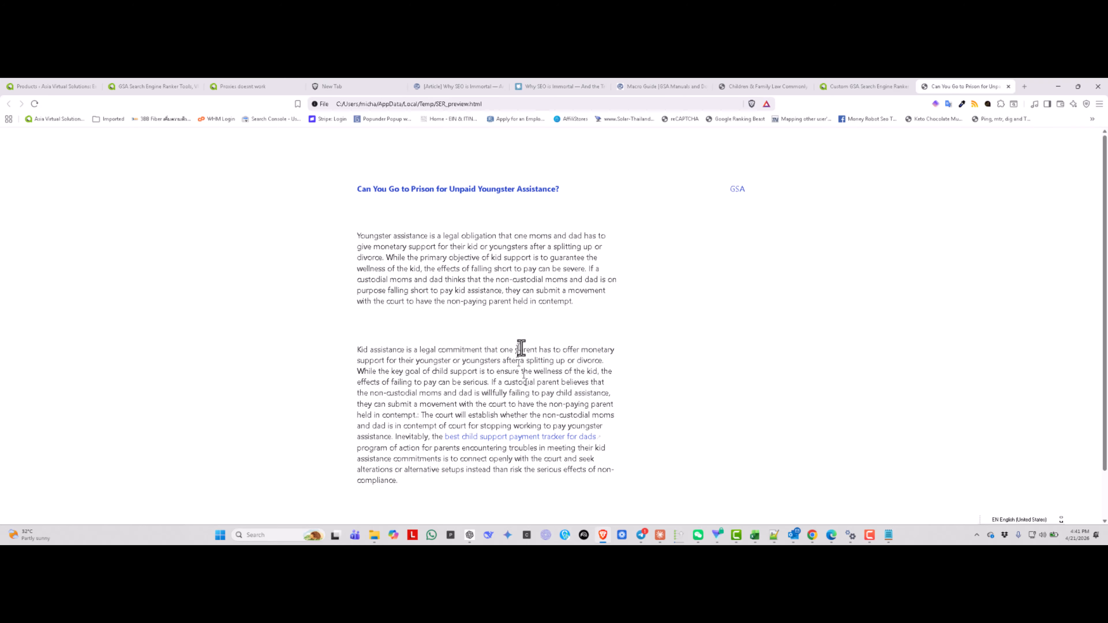
{"action": "left_click", "coordinate": [1009, 86]}
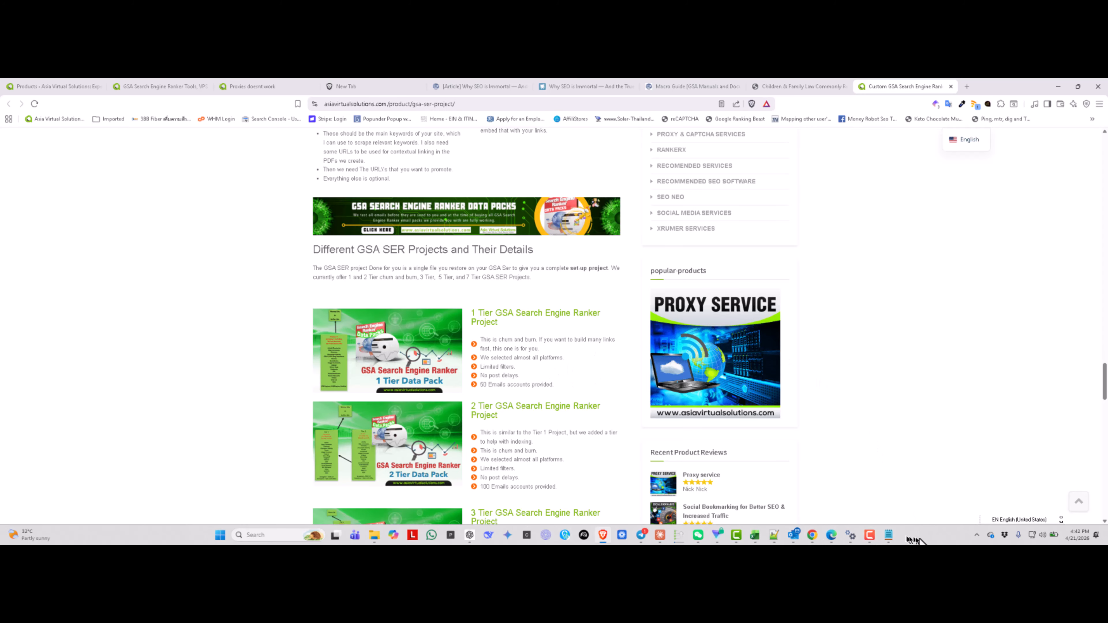
- Return to GSA Search Engine Ranker and preview the article about penalties for fathers who fail to pay child support
{"action": "left_click", "coordinate": [678, 536]}
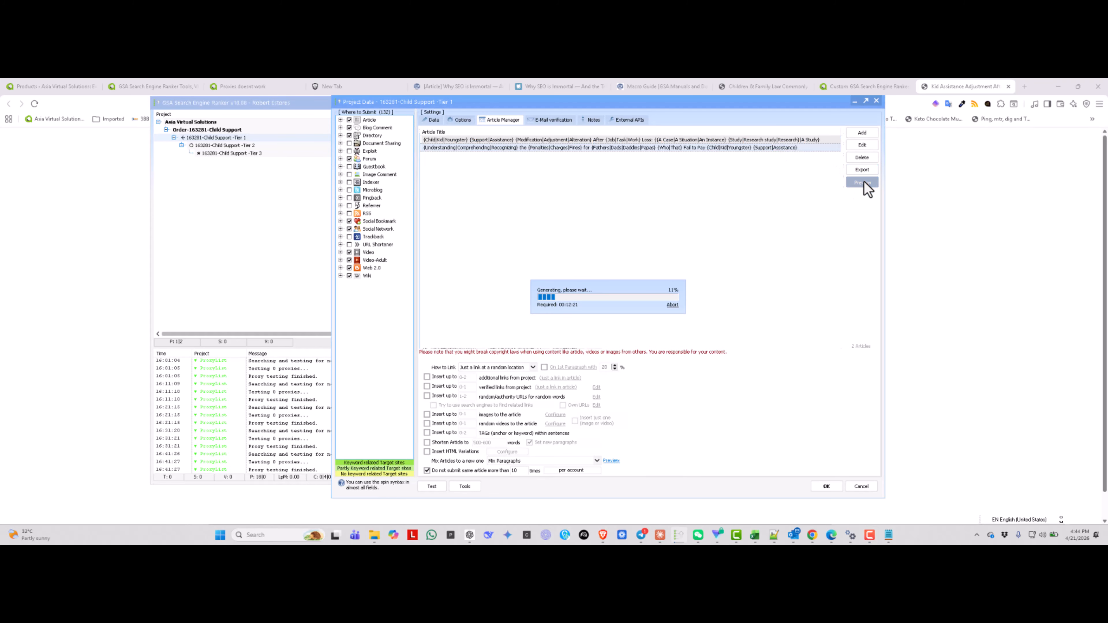
{"action": "left_click", "coordinate": [875, 194]}
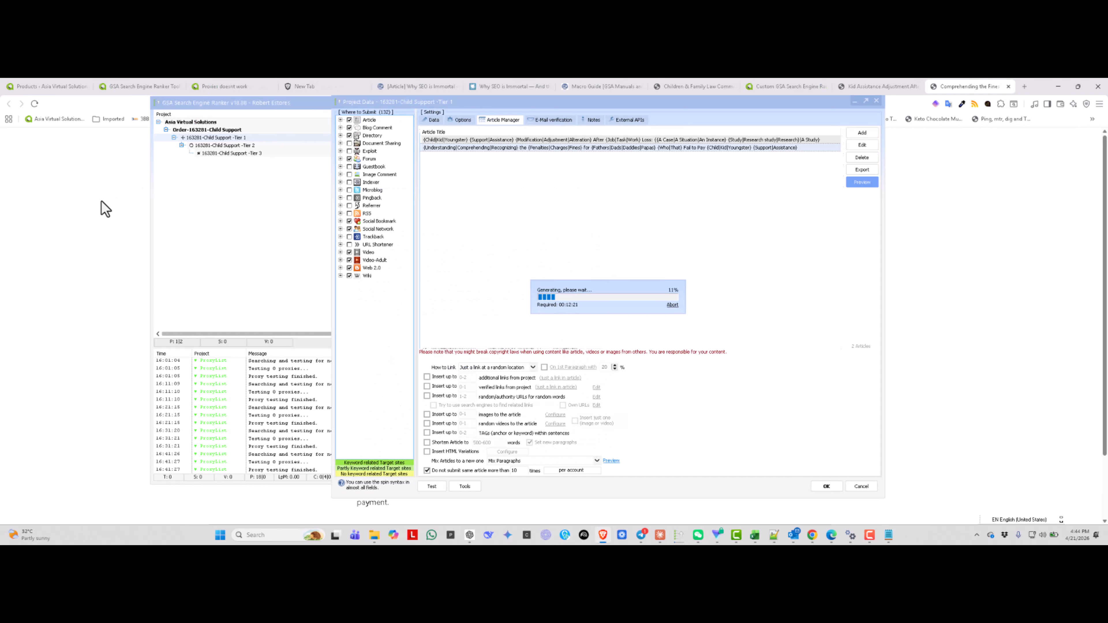
{"action": "scroll", "coordinate": [458, 258], "scroll_direction": "down", "scroll_amount": 2}
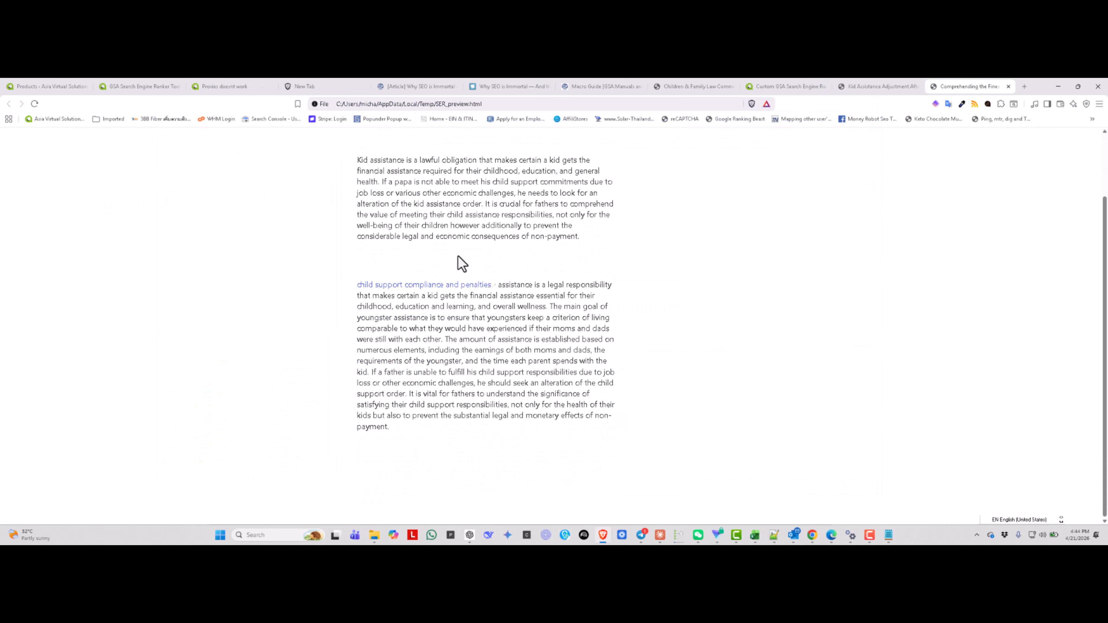
{"action": "scroll", "coordinate": [458, 258], "scroll_direction": "up", "scroll_amount": 2}
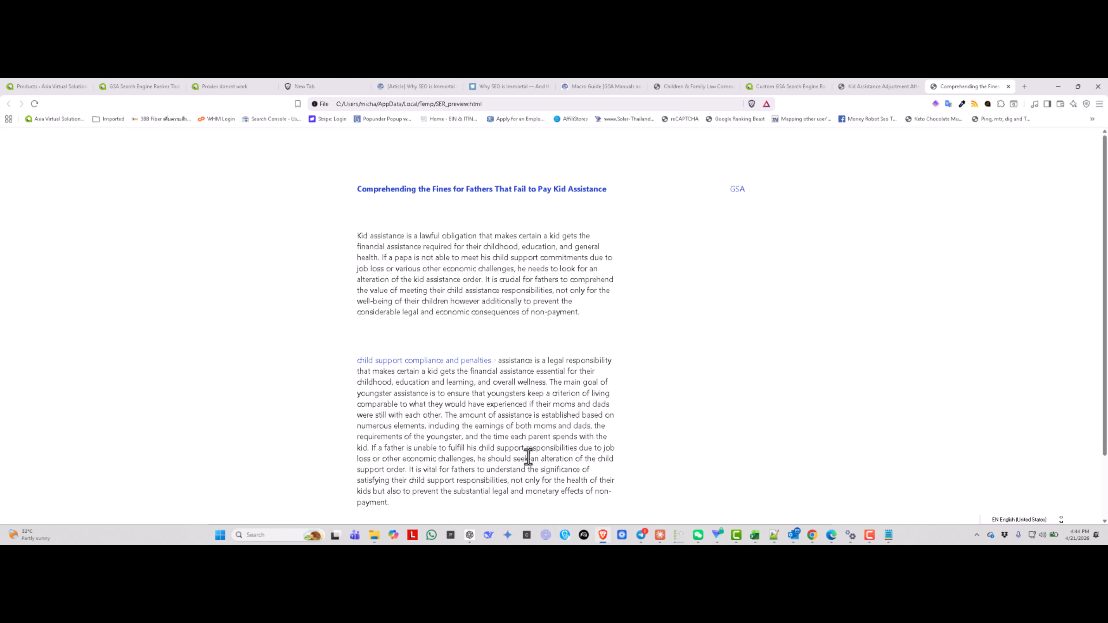
{"action": "scroll", "coordinate": [527, 456], "scroll_direction": "down", "scroll_amount": 2}
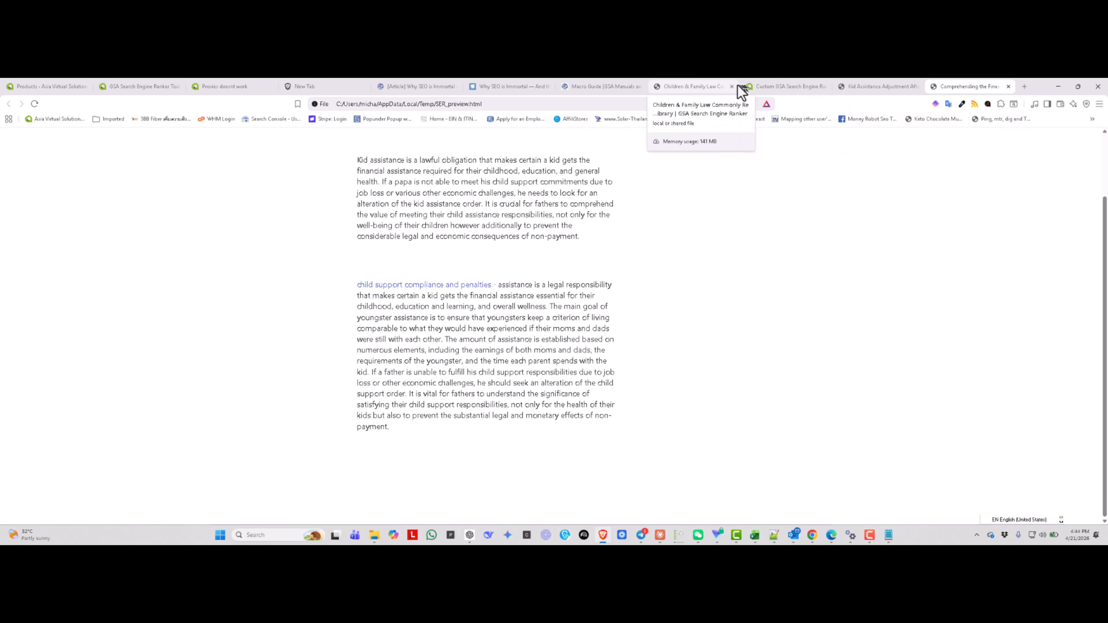
- Look over the Children & Family Law and job-loss article previews, and close all article preview tabs
{"action": "left_click", "coordinate": [720, 85]}
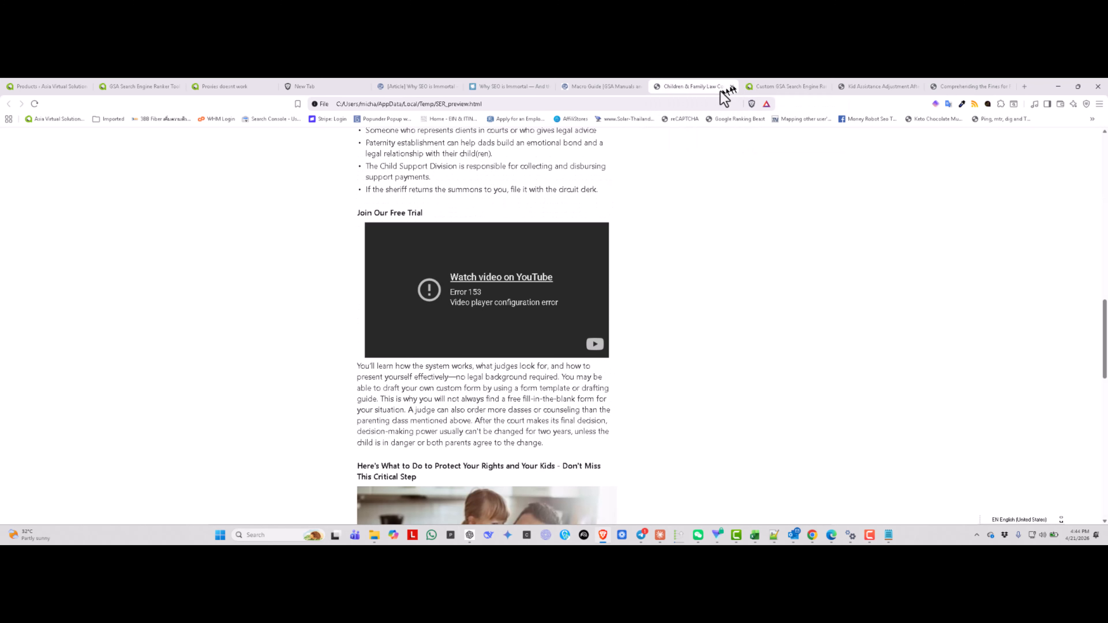
{"action": "scroll", "coordinate": [723, 168], "scroll_direction": "up", "scroll_amount": 6}
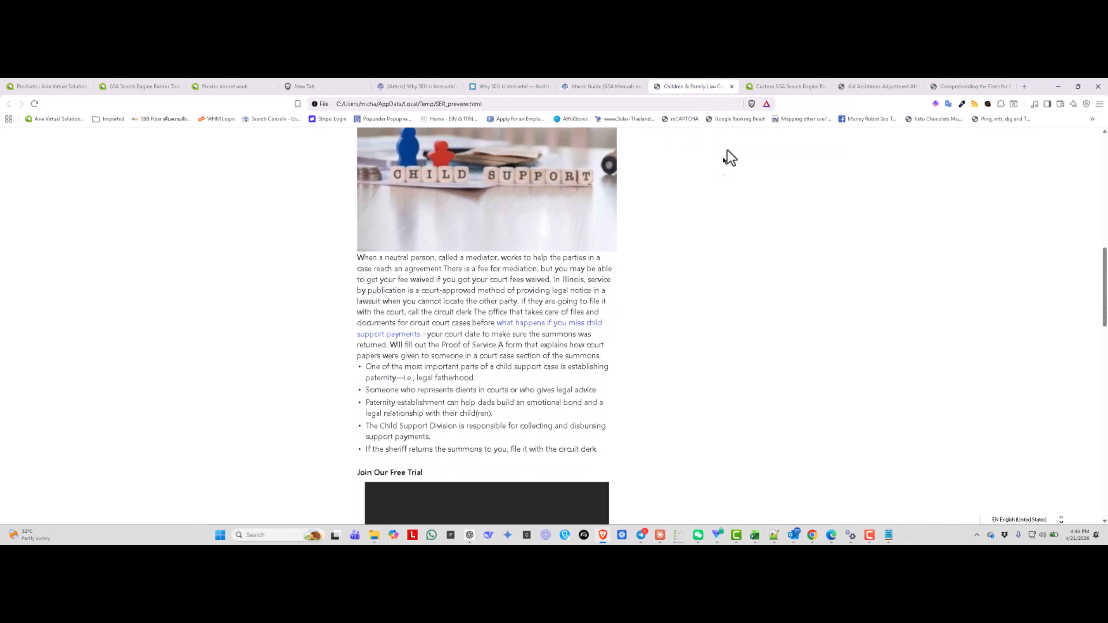
{"action": "left_click", "coordinate": [732, 86]}
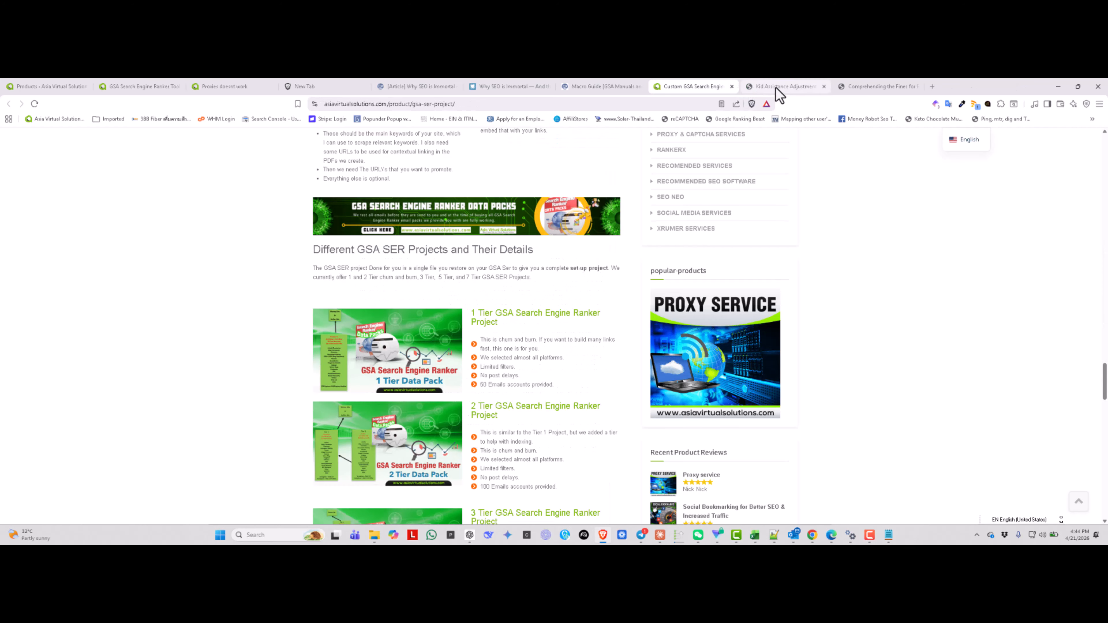
{"action": "left_click", "coordinate": [775, 87]}
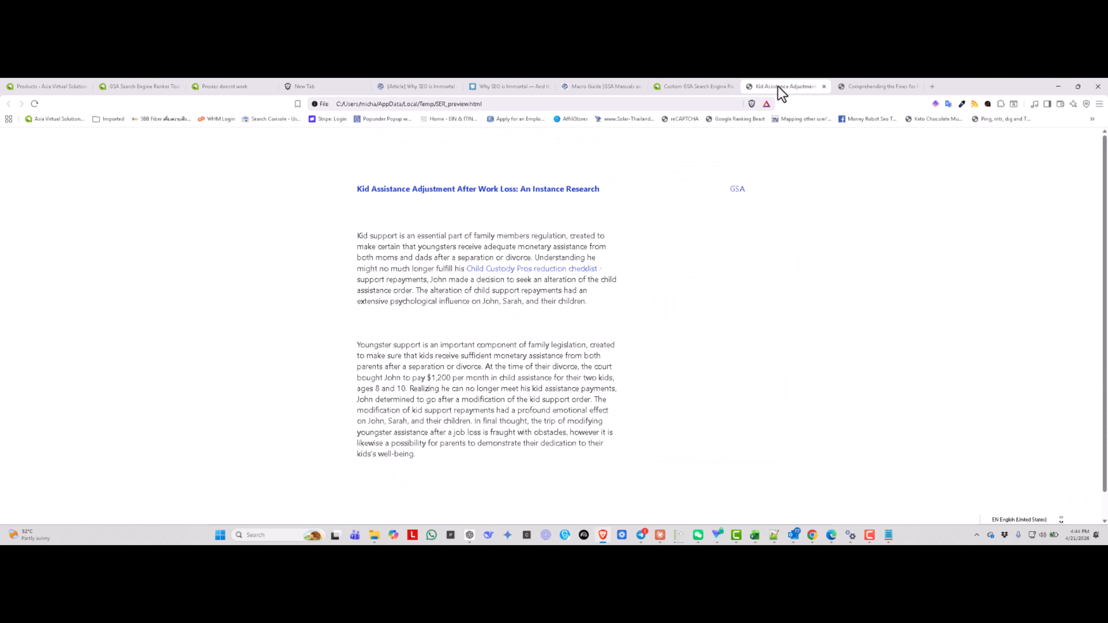
{"action": "left_click", "coordinate": [824, 87]}
{"action": "left_click", "coordinate": [824, 87]}
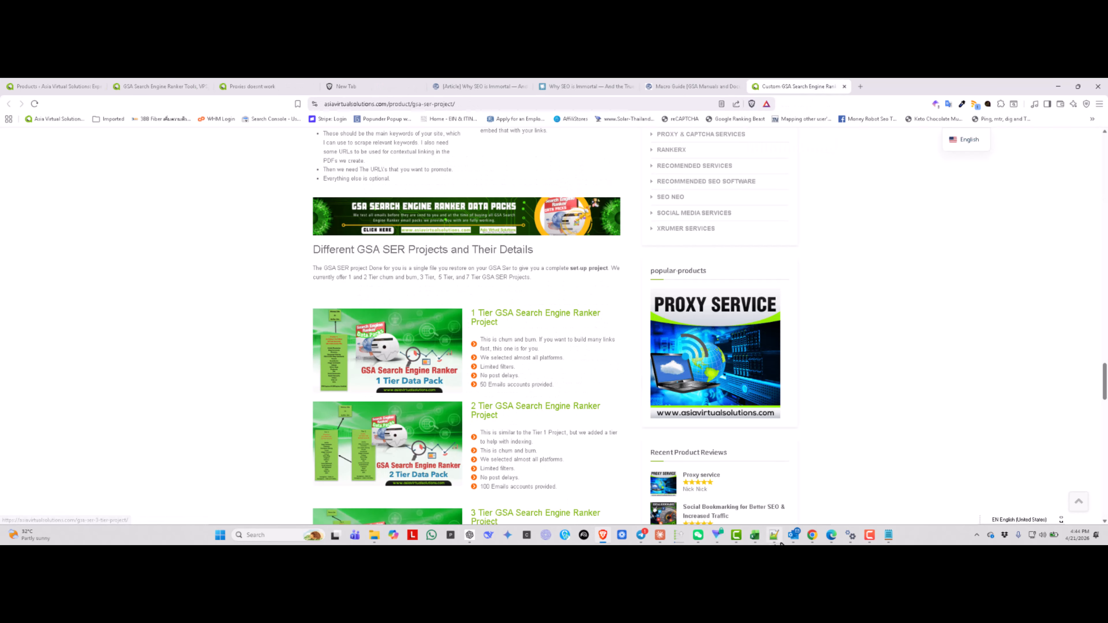
- Switch back to GSA Search Engine Ranker, enable inserting images into the articles, and set the image count to 1-3
{"action": "left_click", "coordinate": [677, 537]}
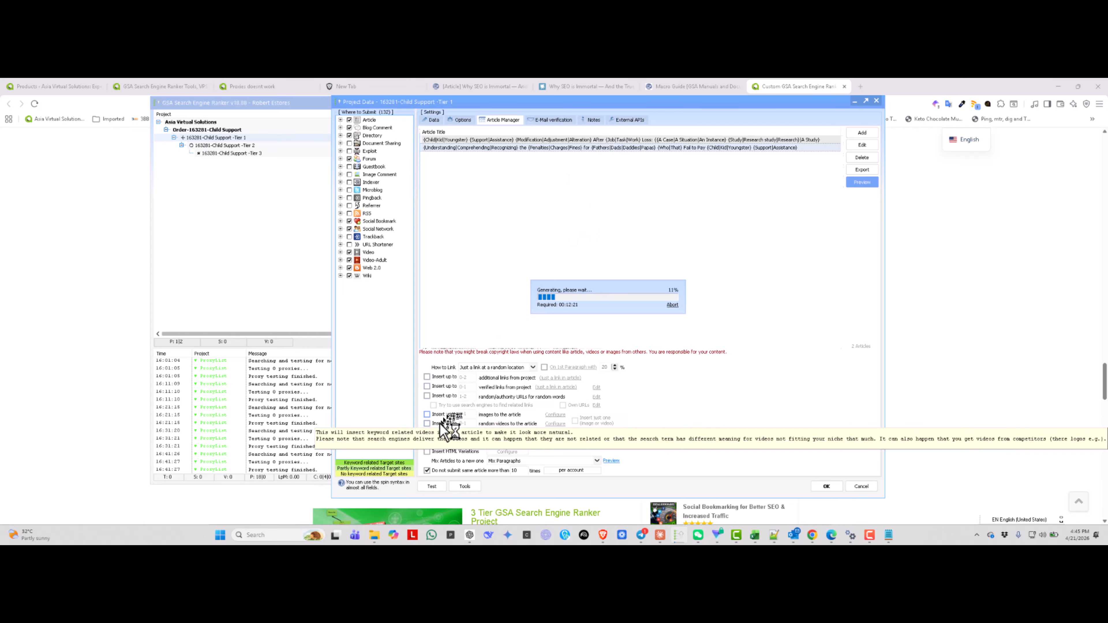
{"action": "left_click", "coordinate": [427, 415]}
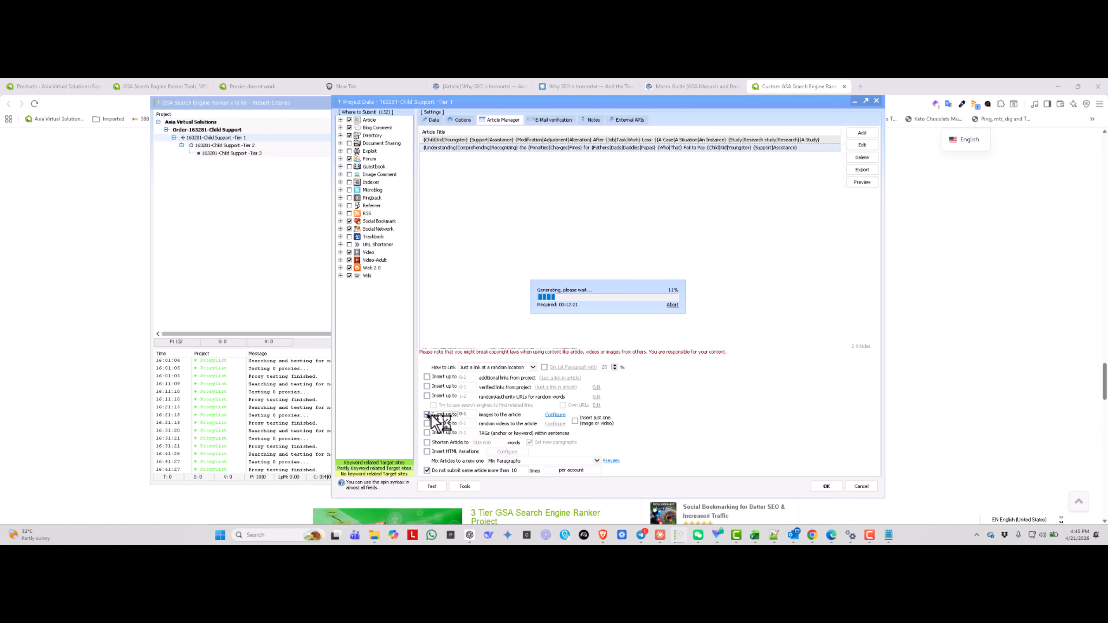
{"action": "left_click_drag", "start_coordinate": [464, 412], "coordinate": [459, 414]}
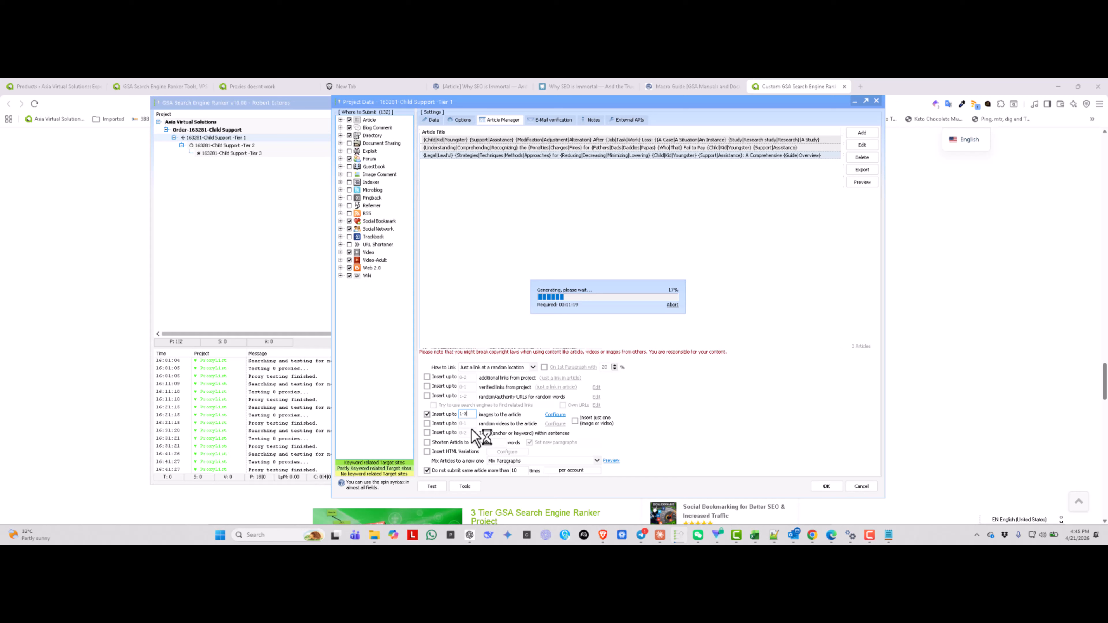
{"action": "left_click_drag", "start_coordinate": [468, 414], "coordinate": [446, 417]}
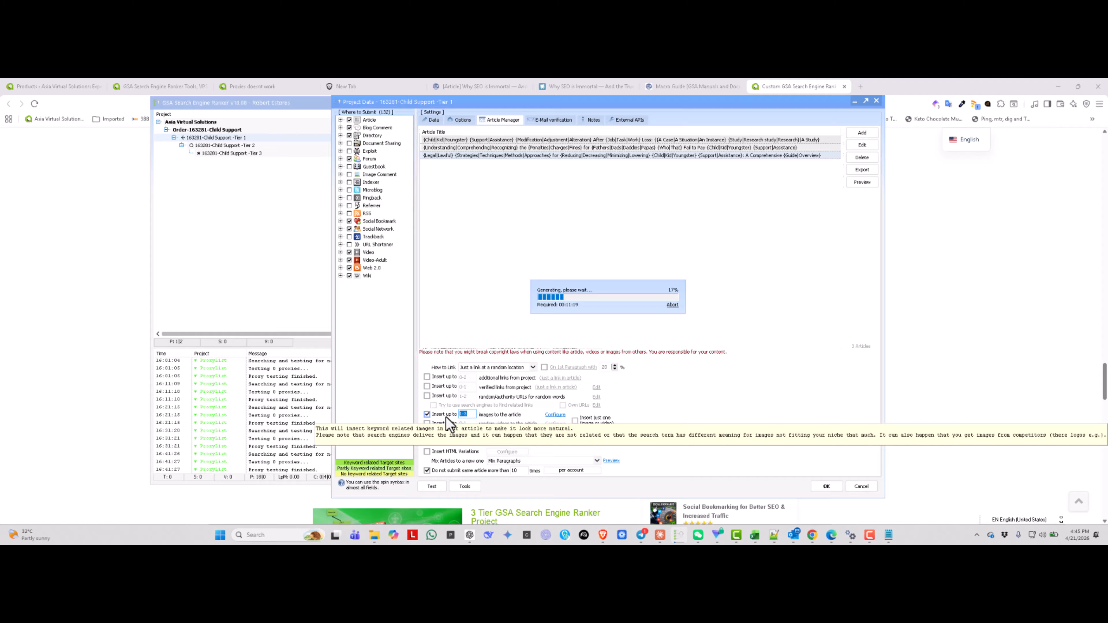
{"action": "key", "text": "Right"}
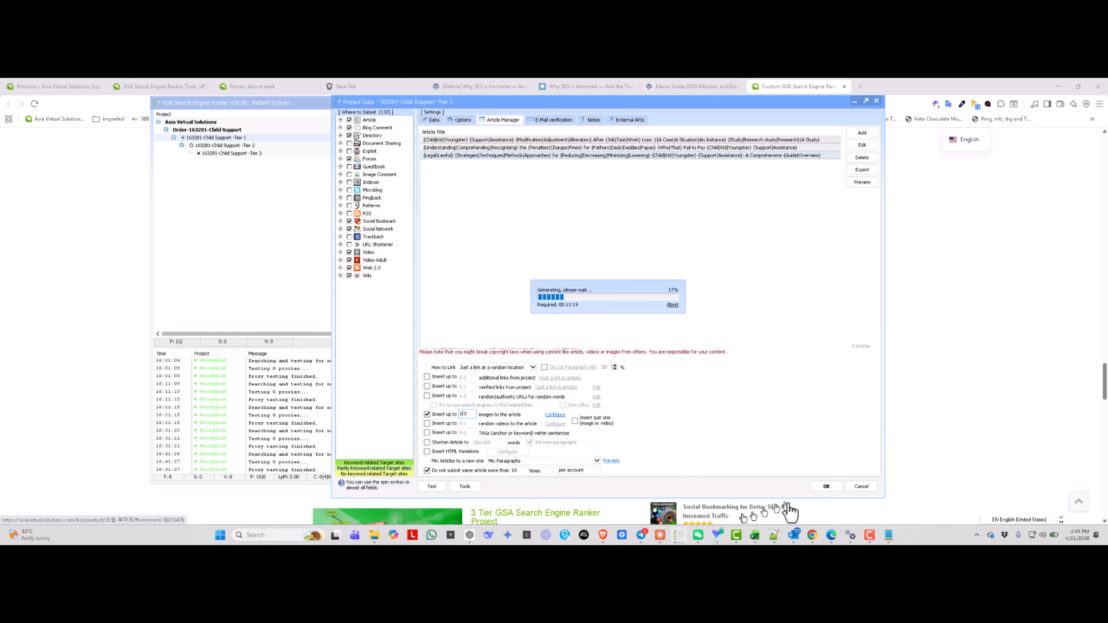
- Switch to Notepad and copy the selected exact-match child support keywords from Anchor text variations.txt
{"action": "left_click", "coordinate": [889, 536]}
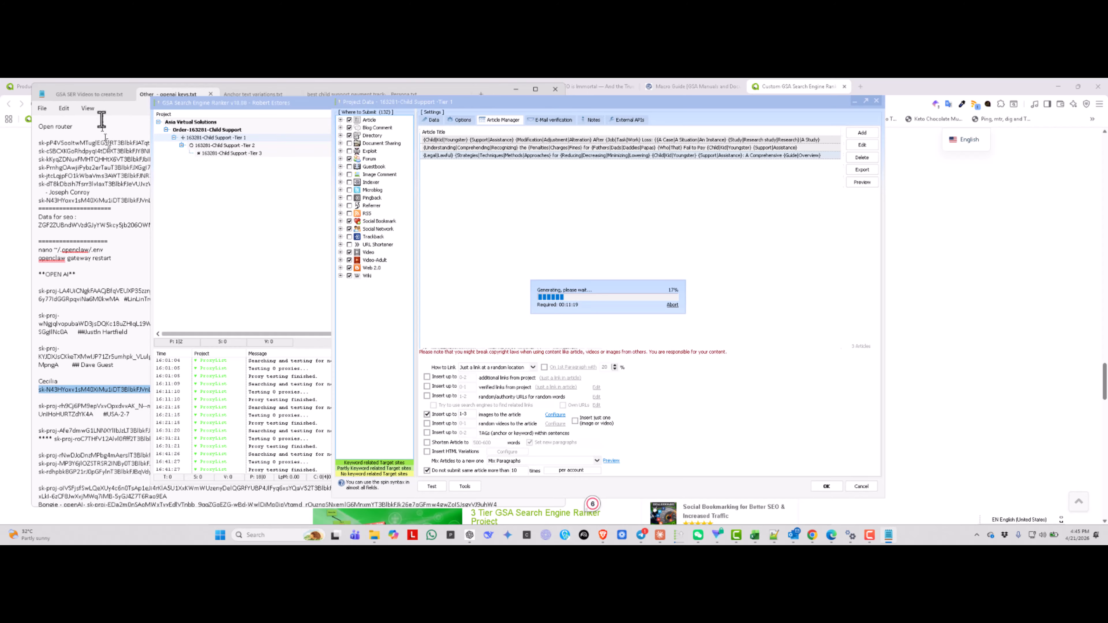
{"action": "left_click", "coordinate": [104, 91]}
{"action": "left_click", "coordinate": [104, 91]}
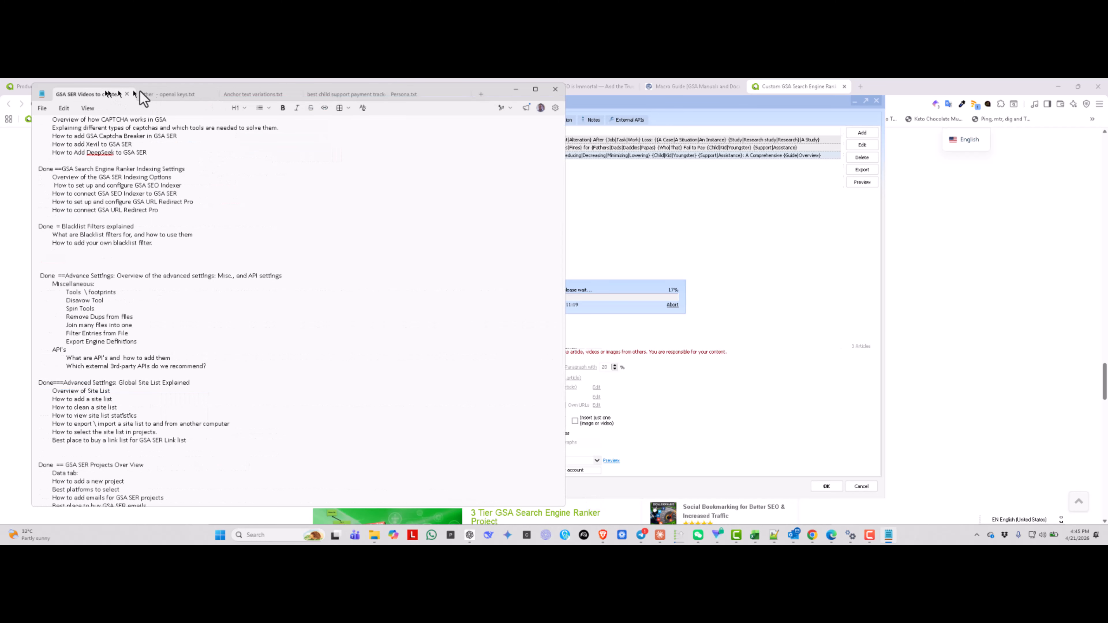
{"action": "left_click", "coordinate": [257, 94]}
{"action": "right_click", "coordinate": [96, 180]}
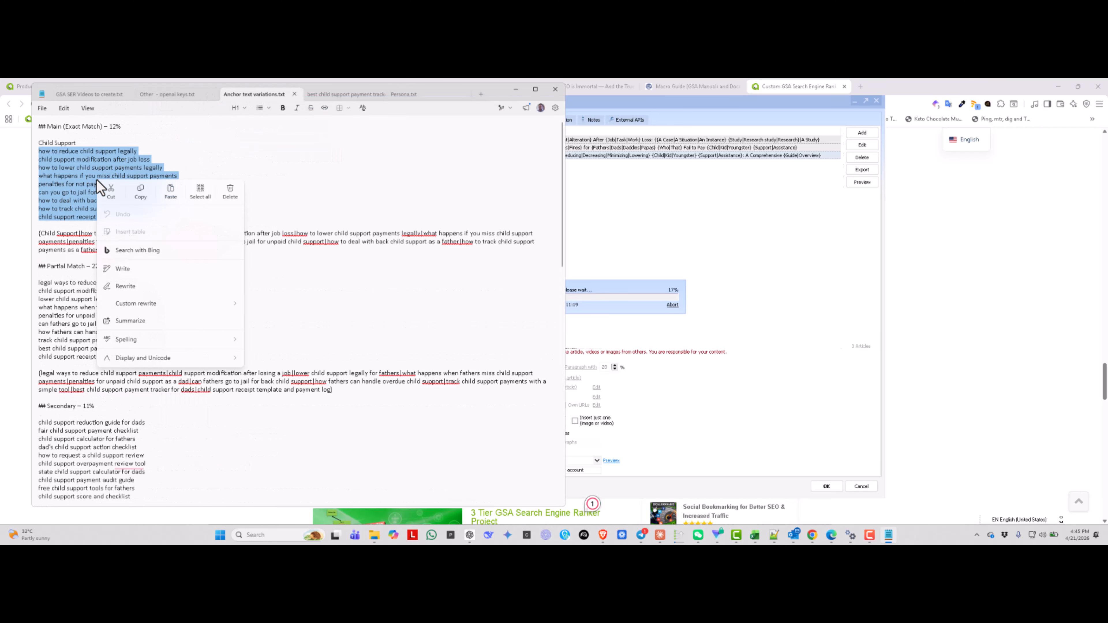
{"action": "left_click", "coordinate": [137, 190]}
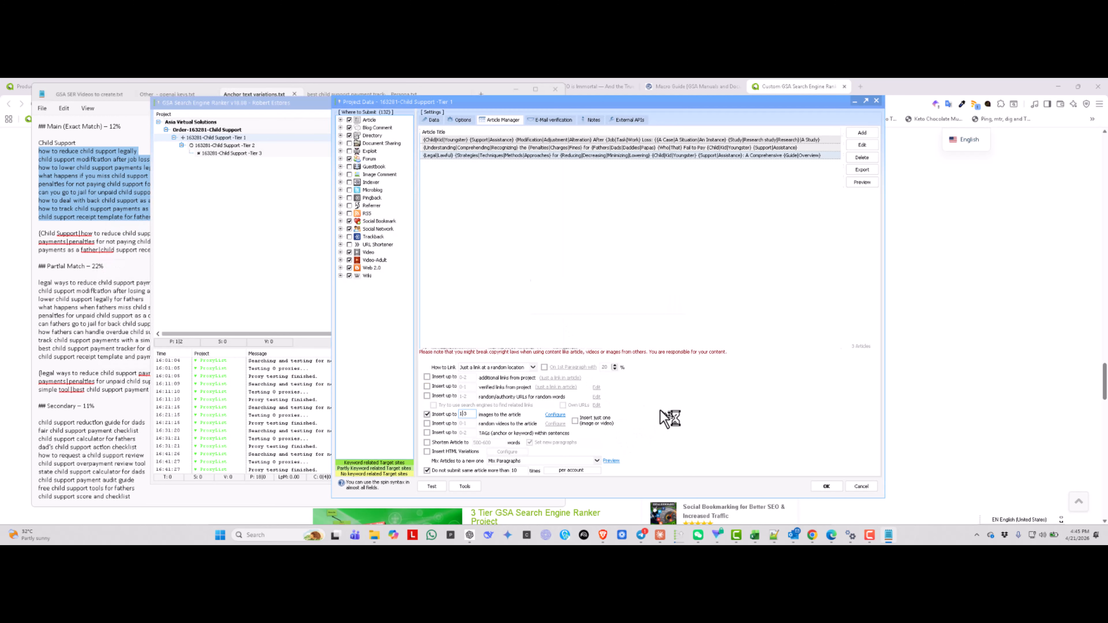
- Open the image insert options, and copy all image URLs from Image urls.txt in the Order #163310 - 100 Web 2.0 folder
{"action": "left_click", "coordinate": [668, 422]}
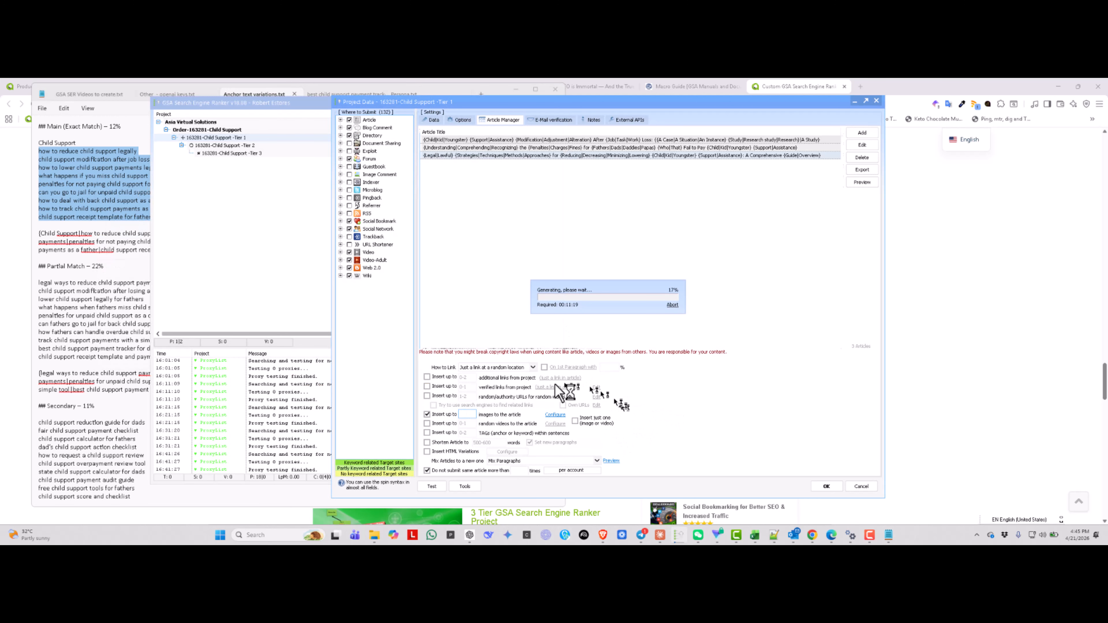
{"action": "left_click", "coordinate": [555, 414]}
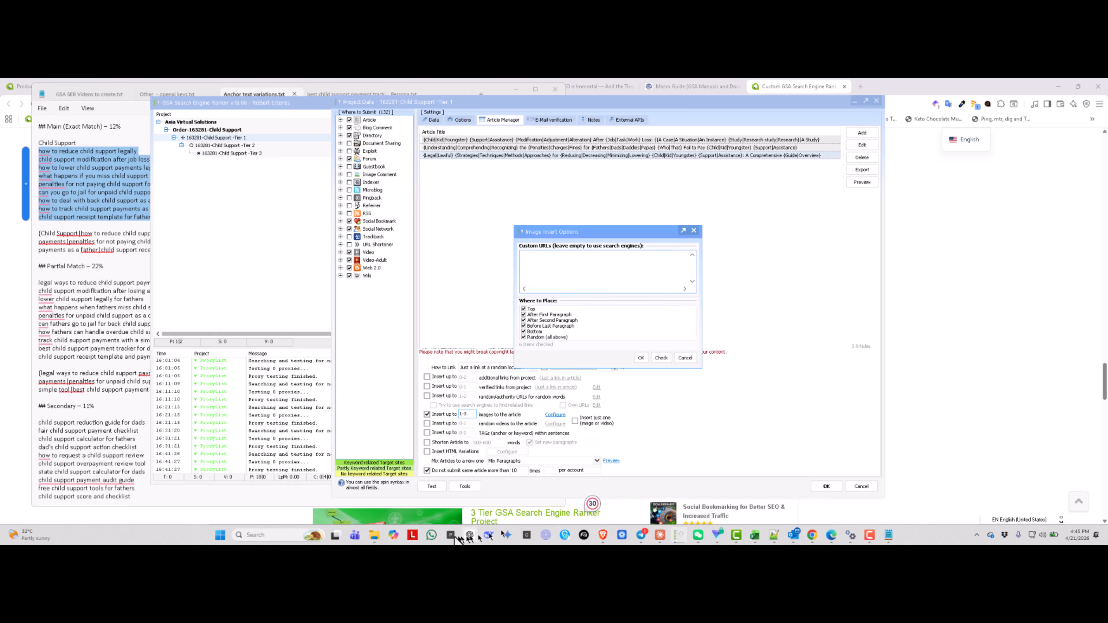
{"action": "mouse_move", "coordinate": [376, 539]}
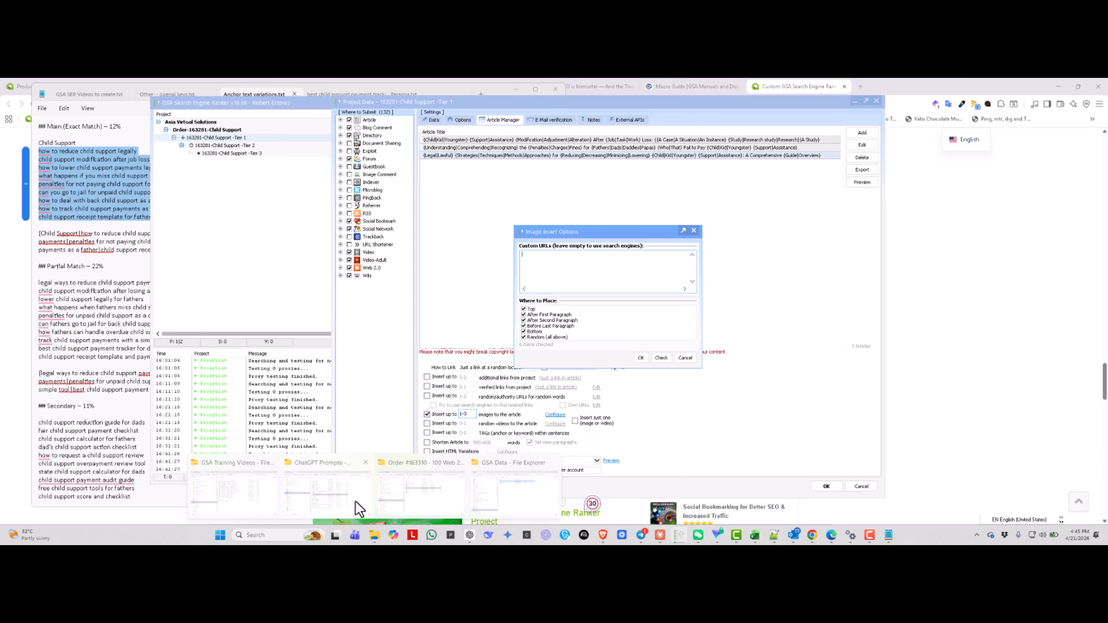
{"action": "left_click", "coordinate": [452, 509]}
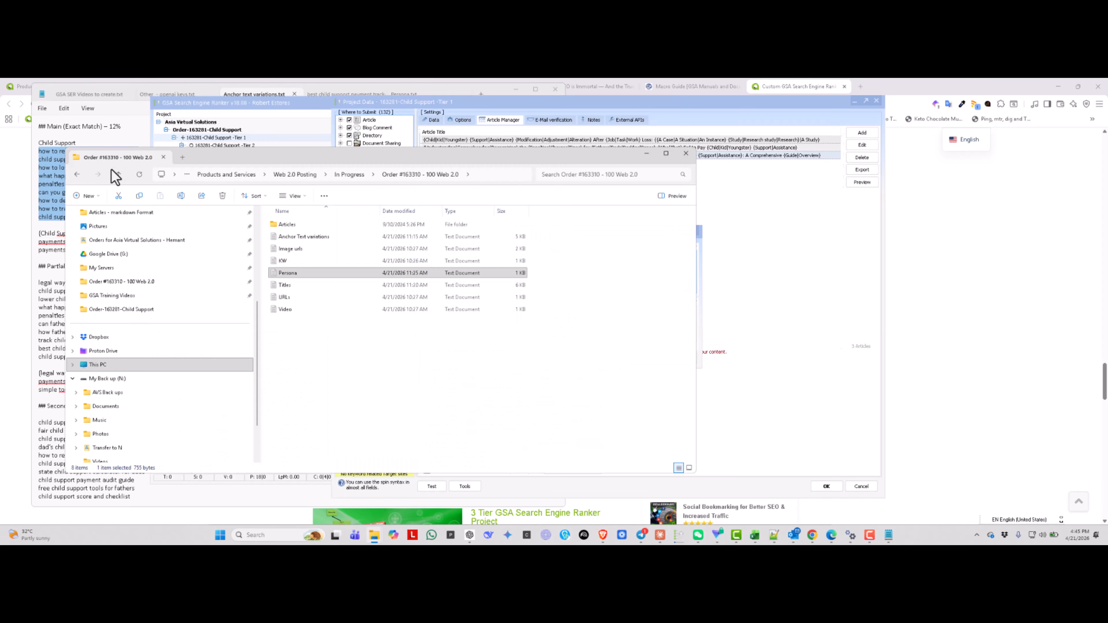
{"action": "left_click", "coordinate": [289, 250]}
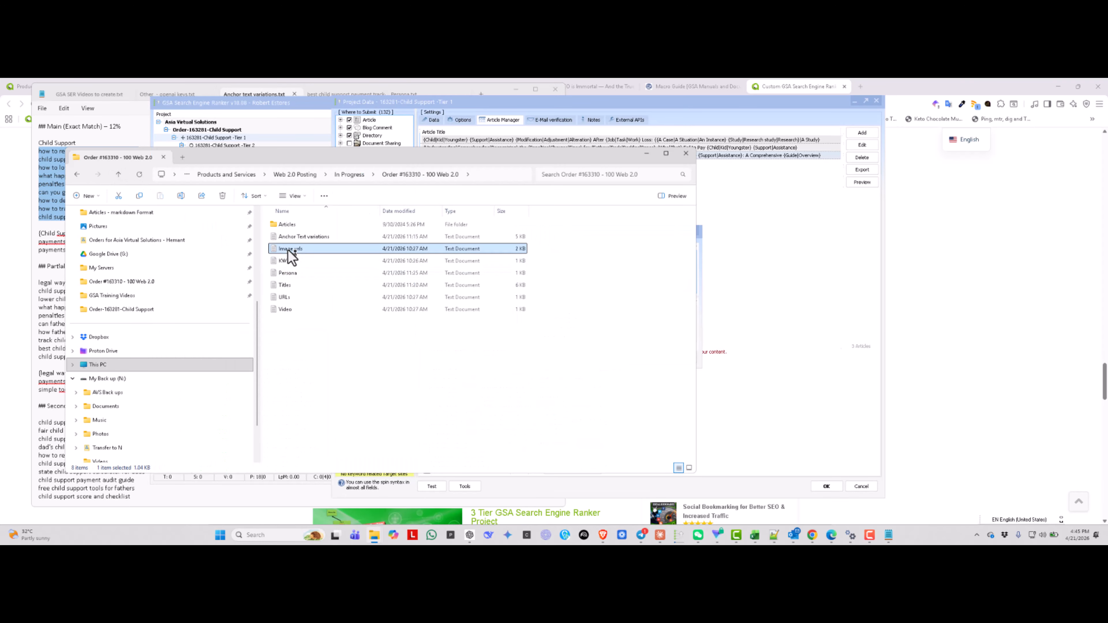
{"action": "double_click", "coordinate": [289, 250]}
{"action": "left_click_drag", "start_coordinate": [249, 243], "coordinate": [24, 130]}
{"action": "right_click", "coordinate": [99, 158]}
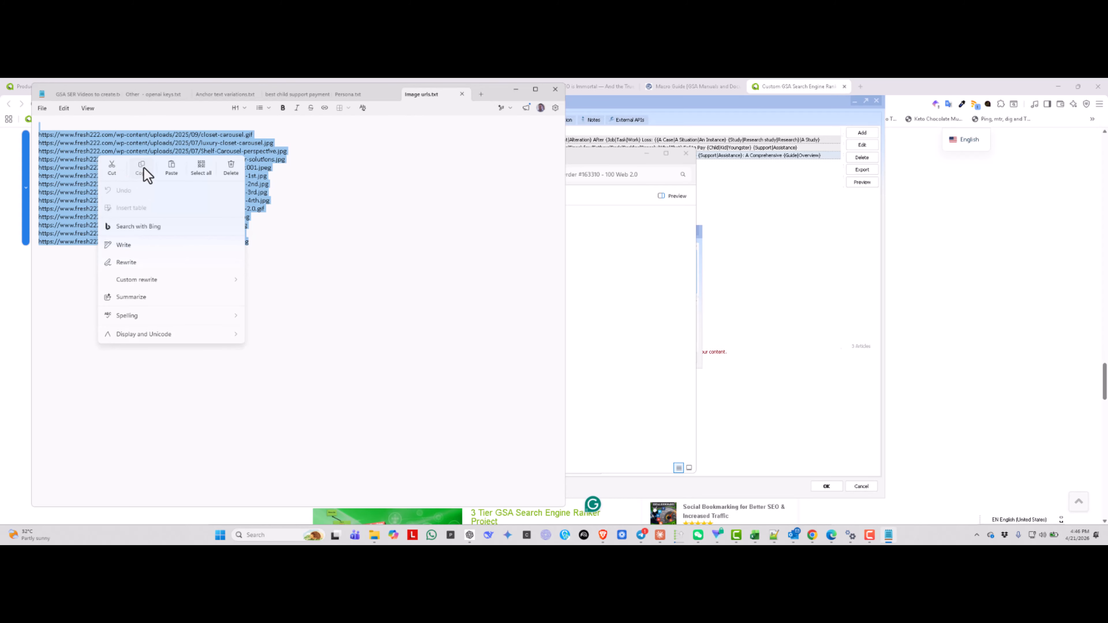
{"action": "left_click", "coordinate": [144, 168]}
- Return to GSA Search Engine Ranker, paste the image links as custom URLs, and check their validity
{"action": "left_click", "coordinate": [695, 107]}
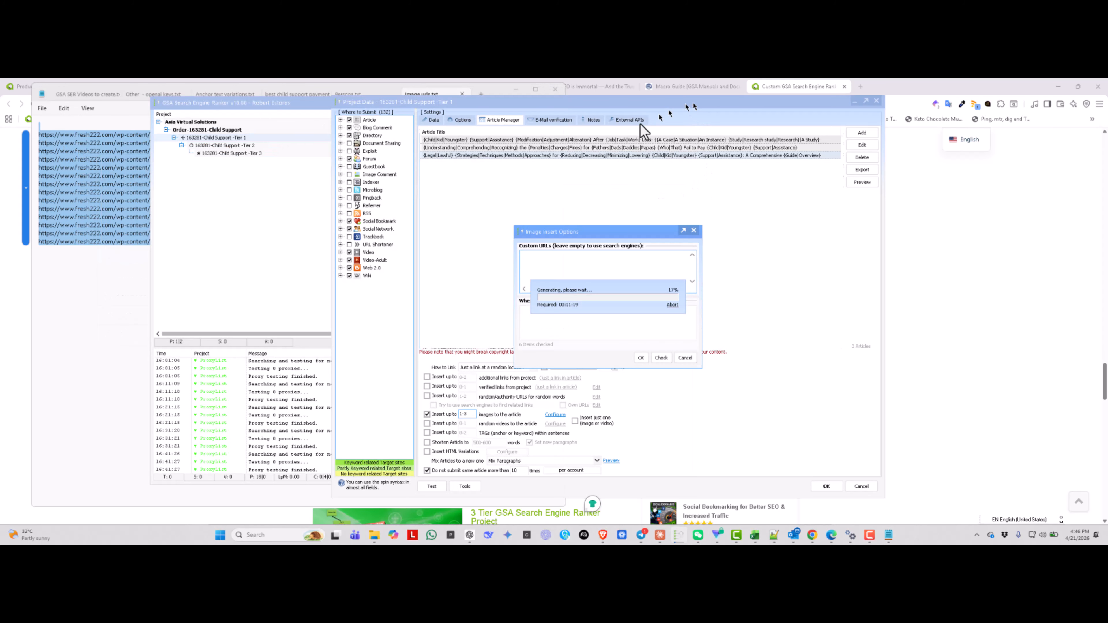
{"action": "right_click", "coordinate": [543, 258]}
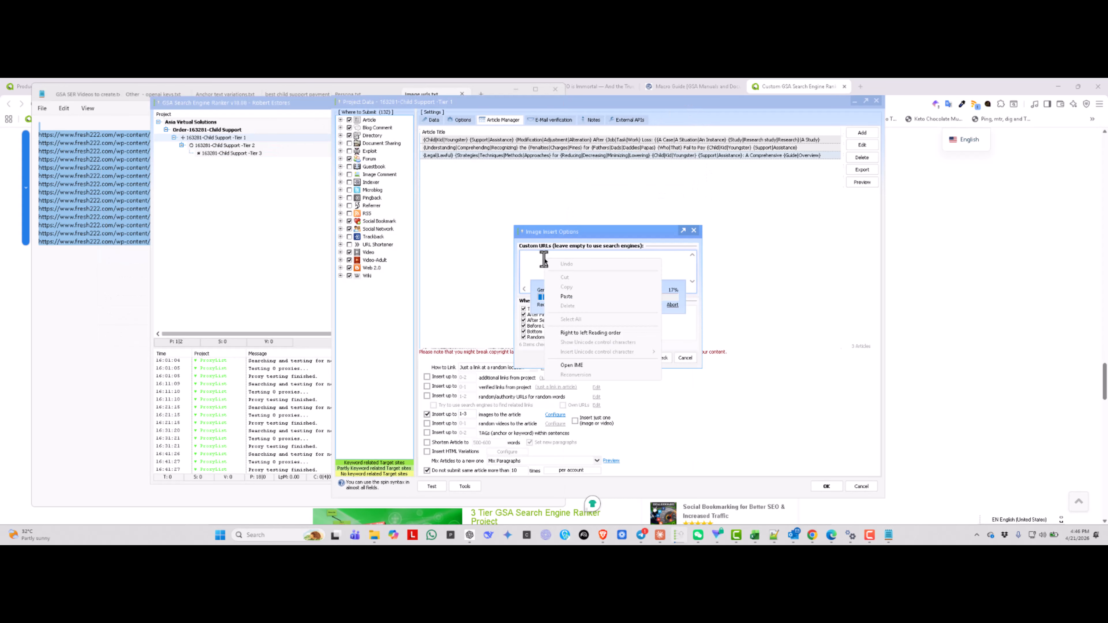
{"action": "left_click", "coordinate": [570, 296]}
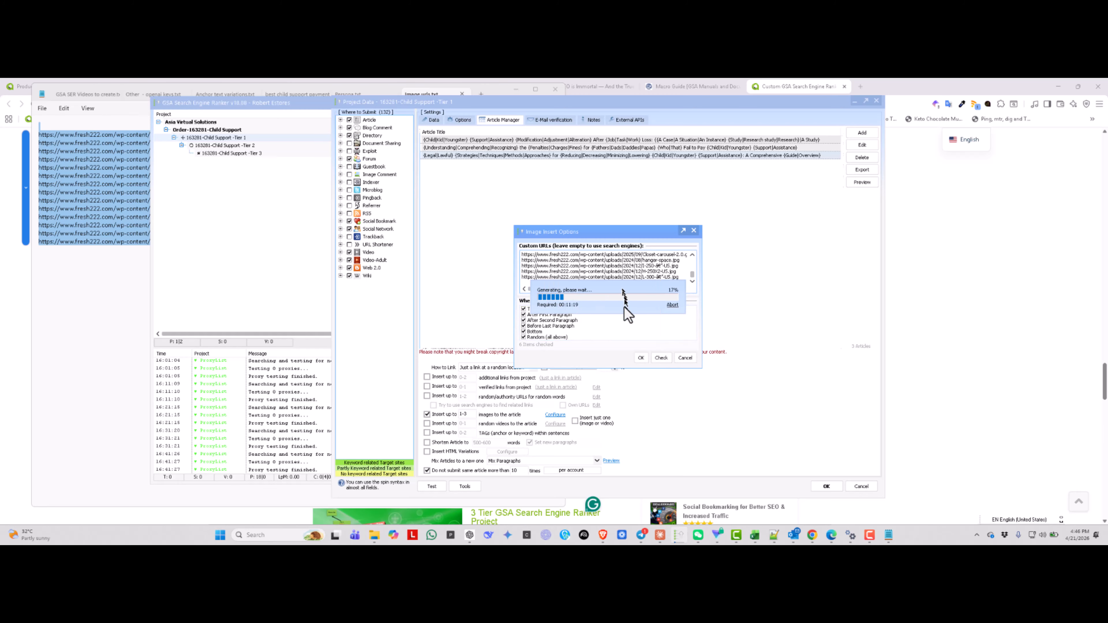
{"action": "left_click_drag", "start_coordinate": [590, 230], "coordinate": [751, 181]}
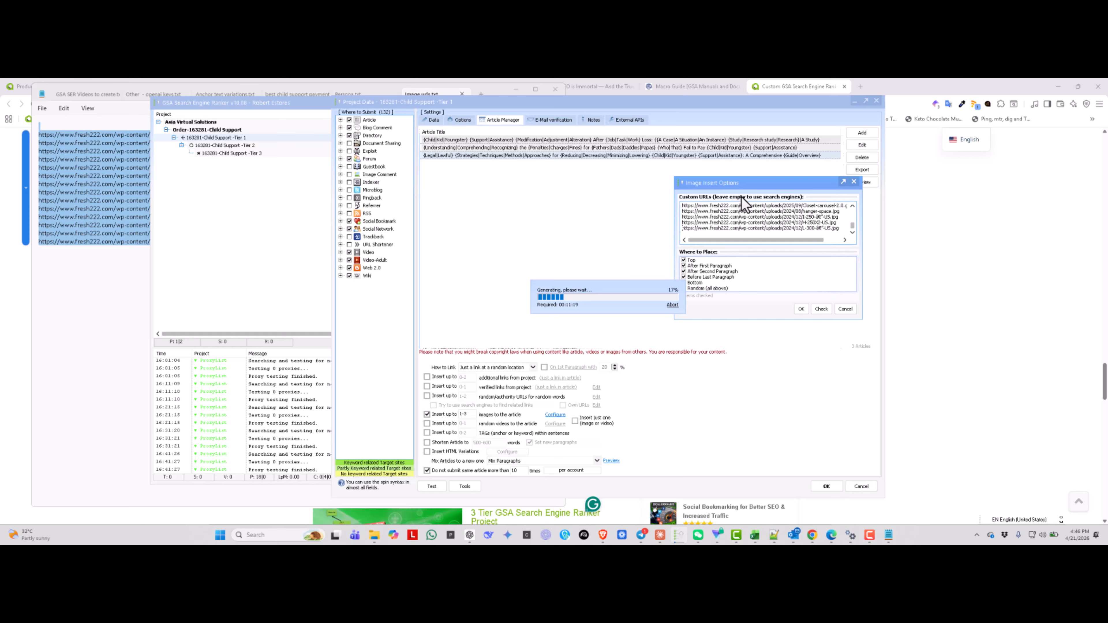
{"action": "left_click_drag", "start_coordinate": [742, 184], "coordinate": [788, 184]}
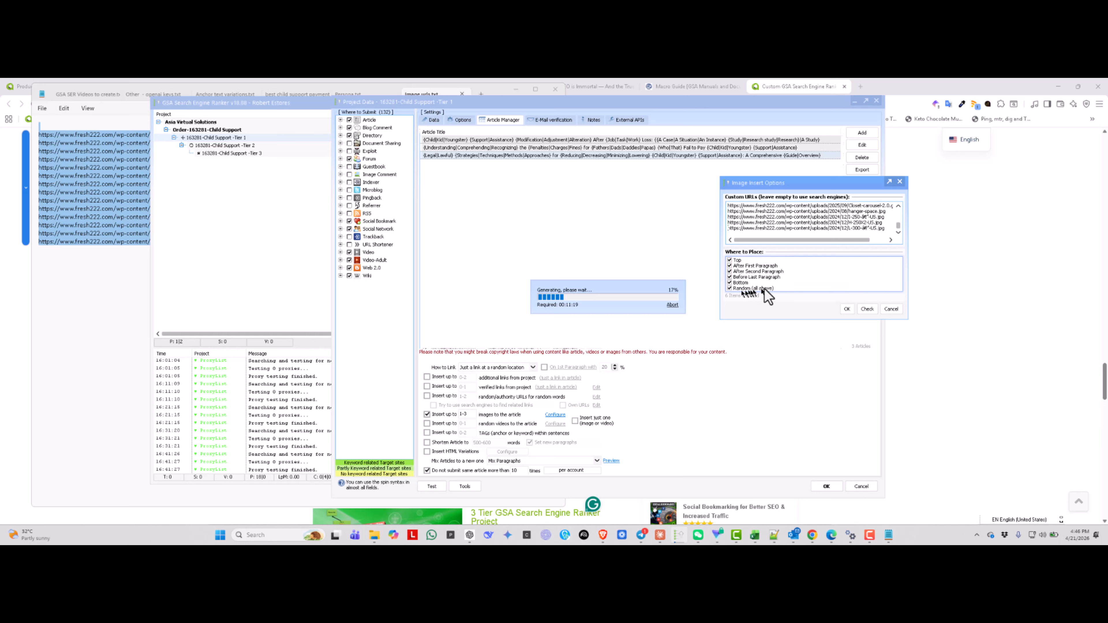
{"action": "left_click", "coordinate": [868, 309]}
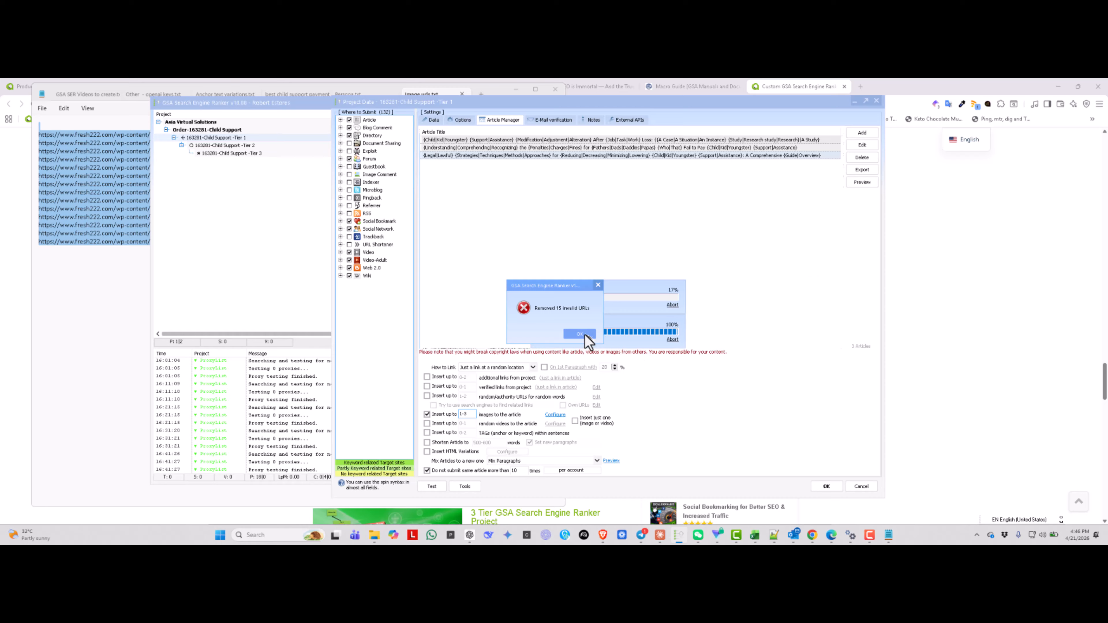
{"action": "left_click", "coordinate": [583, 334]}
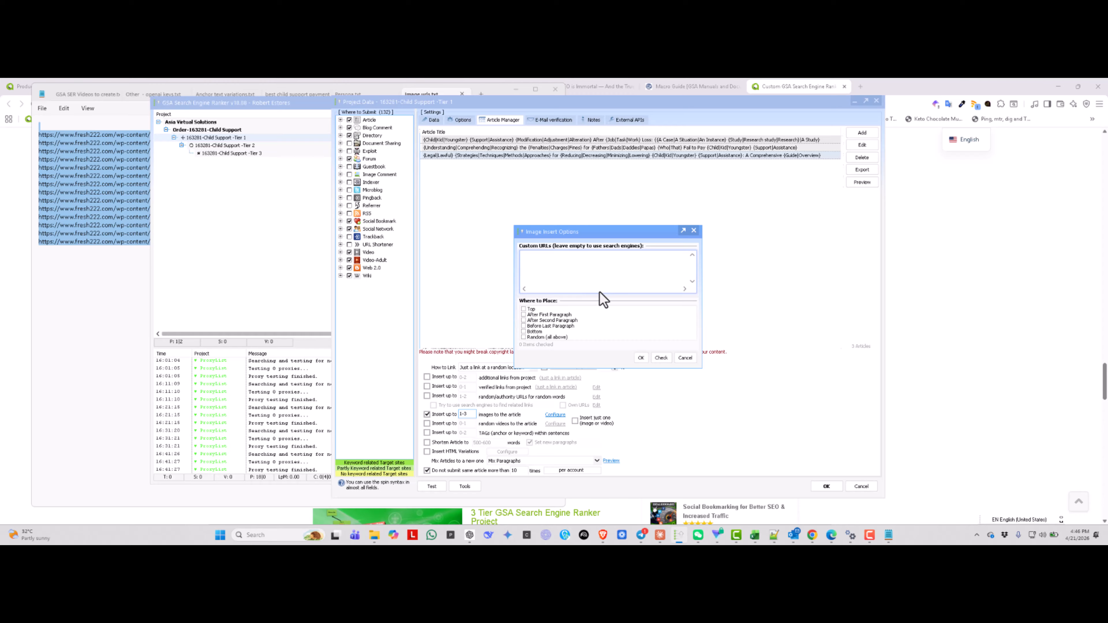
- Enable image placement at Top, After First Paragraph, After Second Paragraph, Before Last Paragraph, Bottom and Random (all above), and accept the options
{"action": "left_click", "coordinate": [523, 309]}
{"action": "left_click", "coordinate": [523, 315]}
{"action": "left_click", "coordinate": [524, 320]}
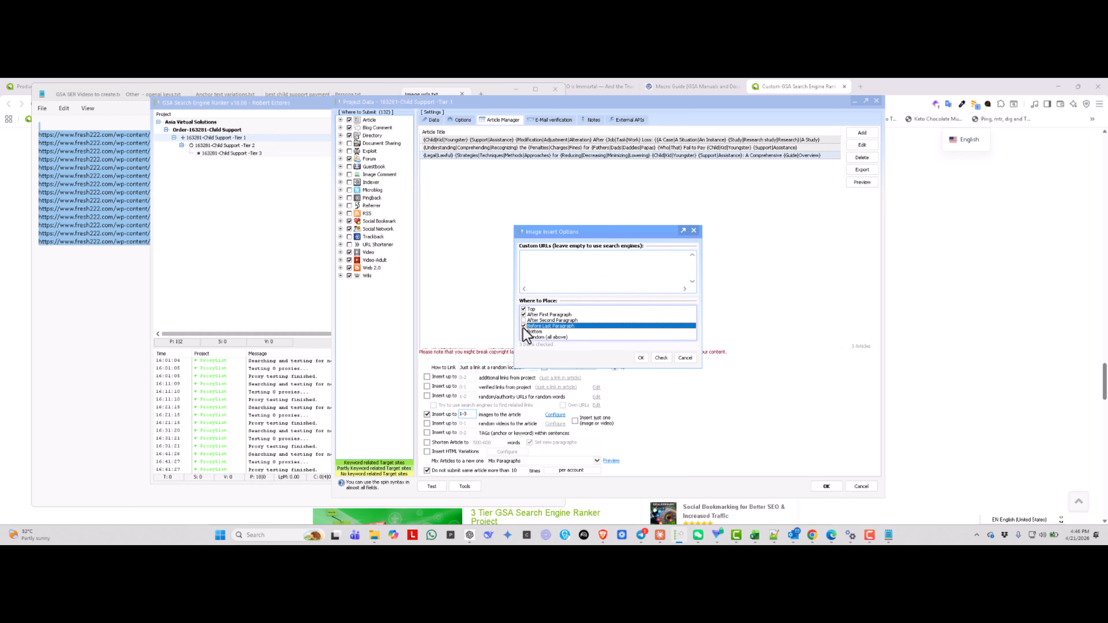
{"action": "left_click", "coordinate": [523, 326]}
{"action": "left_click", "coordinate": [523, 332]}
{"action": "left_click", "coordinate": [524, 338]}
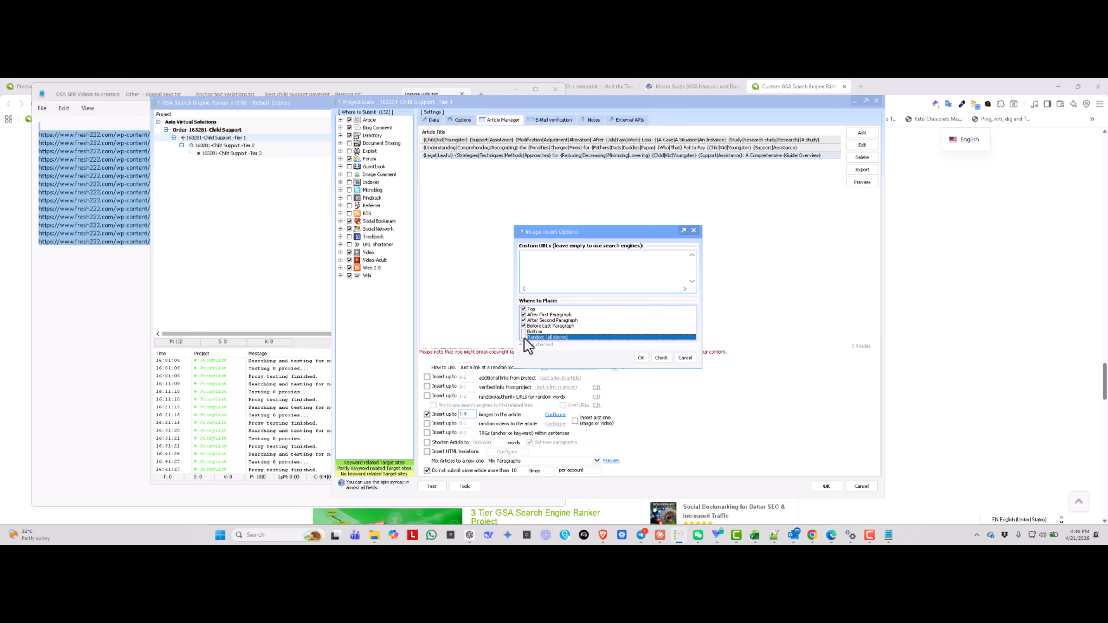
{"action": "left_click", "coordinate": [524, 332]}
{"action": "left_click", "coordinate": [524, 337]}
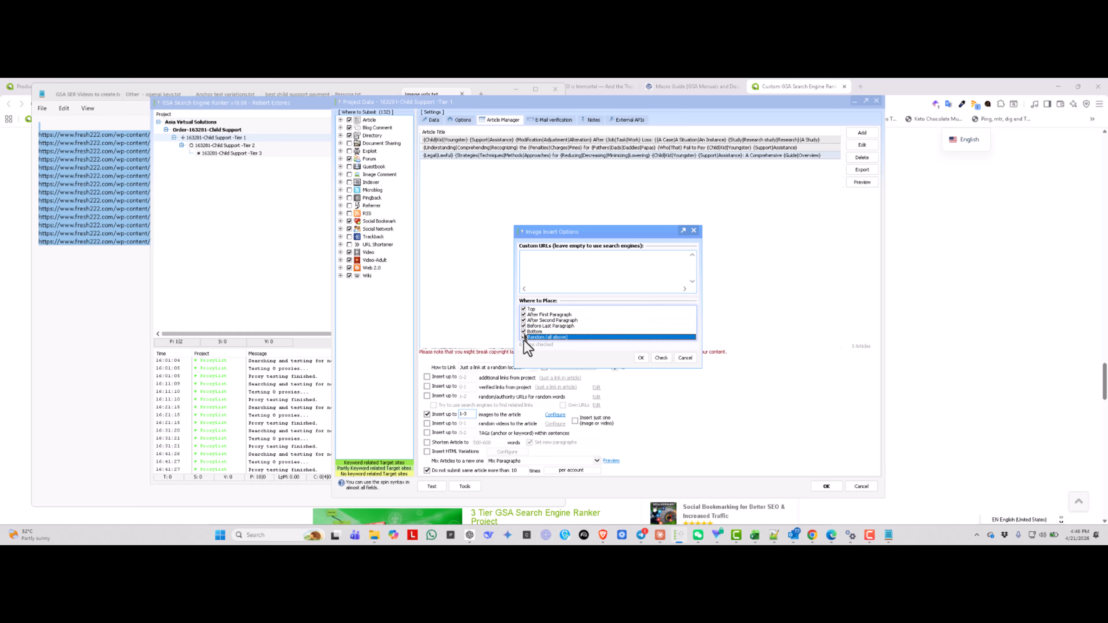
{"action": "left_click", "coordinate": [641, 358]}
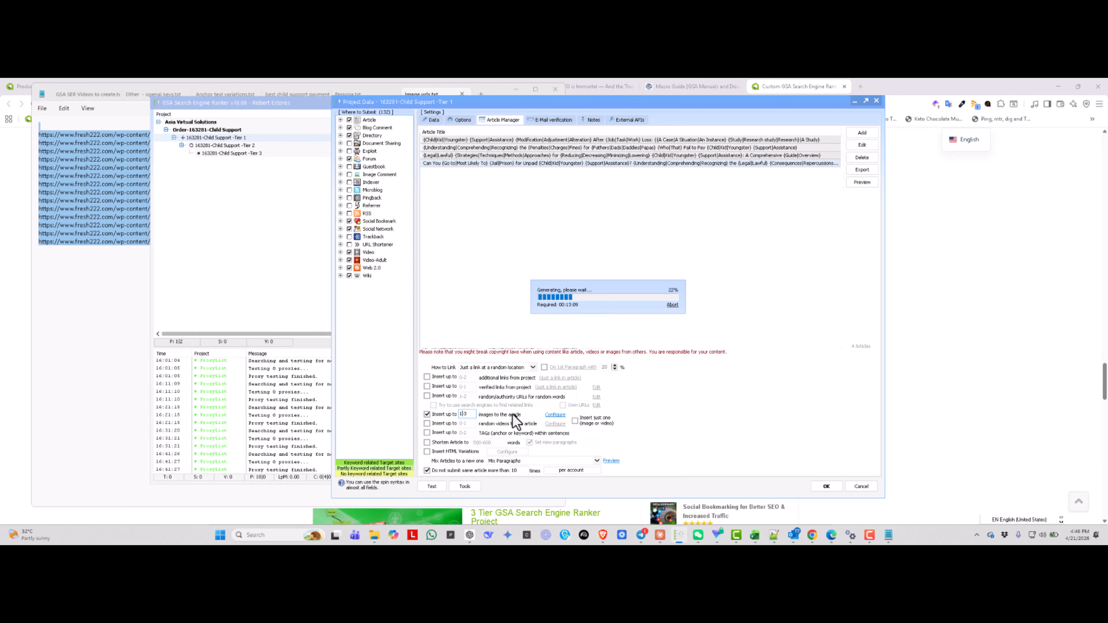
- Preview an article with inserted images, look over the image placement and anchor link, and close the preview tab
{"action": "mouse_move", "coordinate": [468, 414]}
{"action": "left_click", "coordinate": [583, 142]}
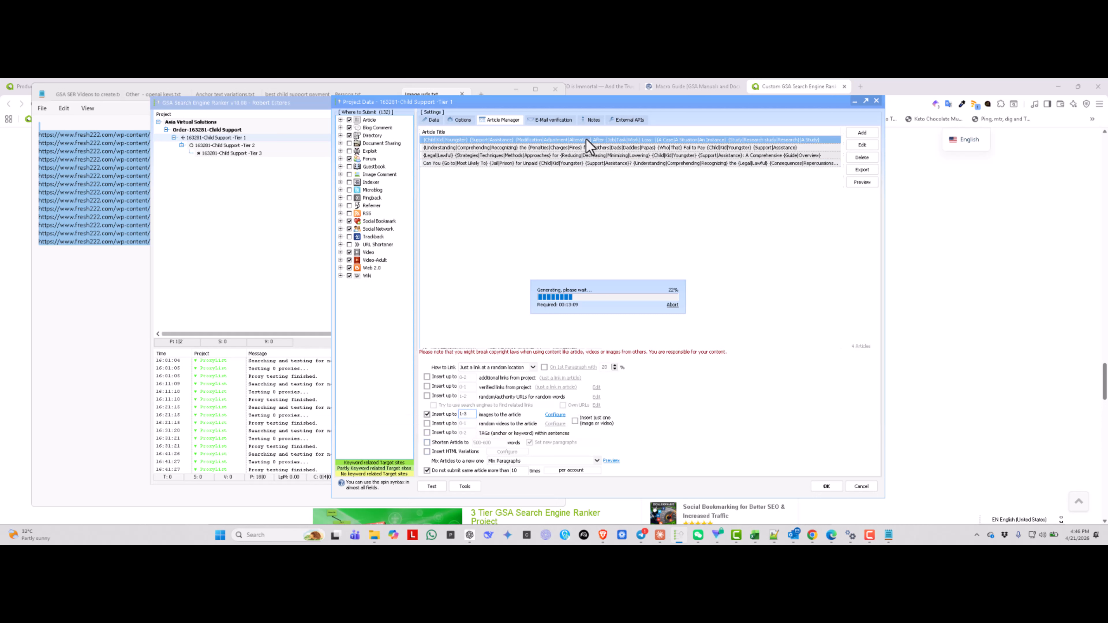
{"action": "left_click", "coordinate": [863, 183]}
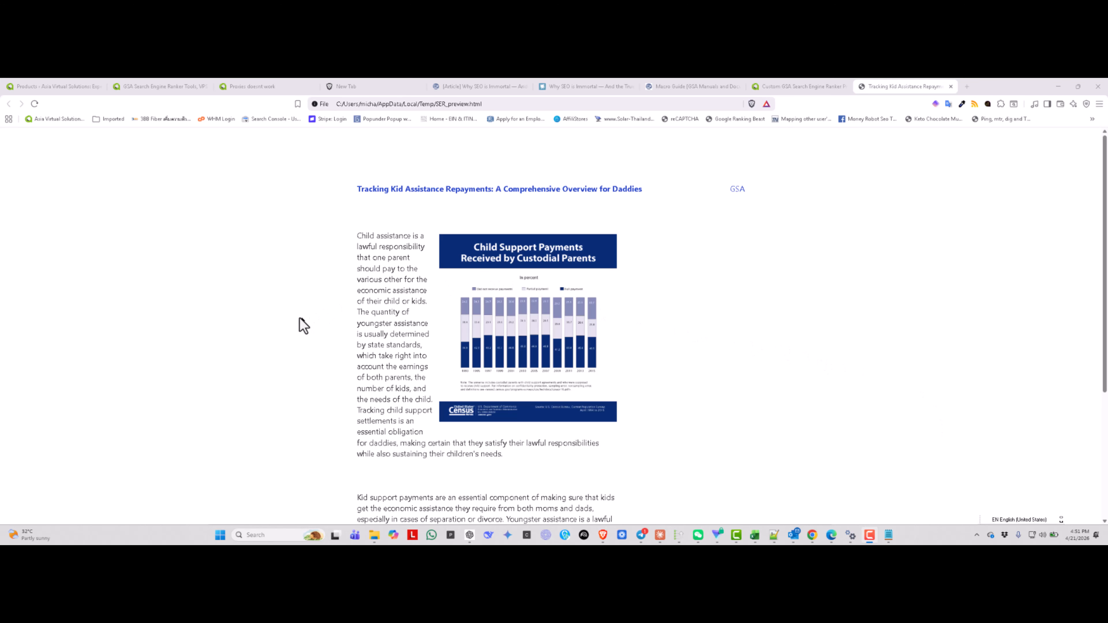
{"action": "scroll", "coordinate": [300, 319], "scroll_direction": "down", "scroll_amount": 4}
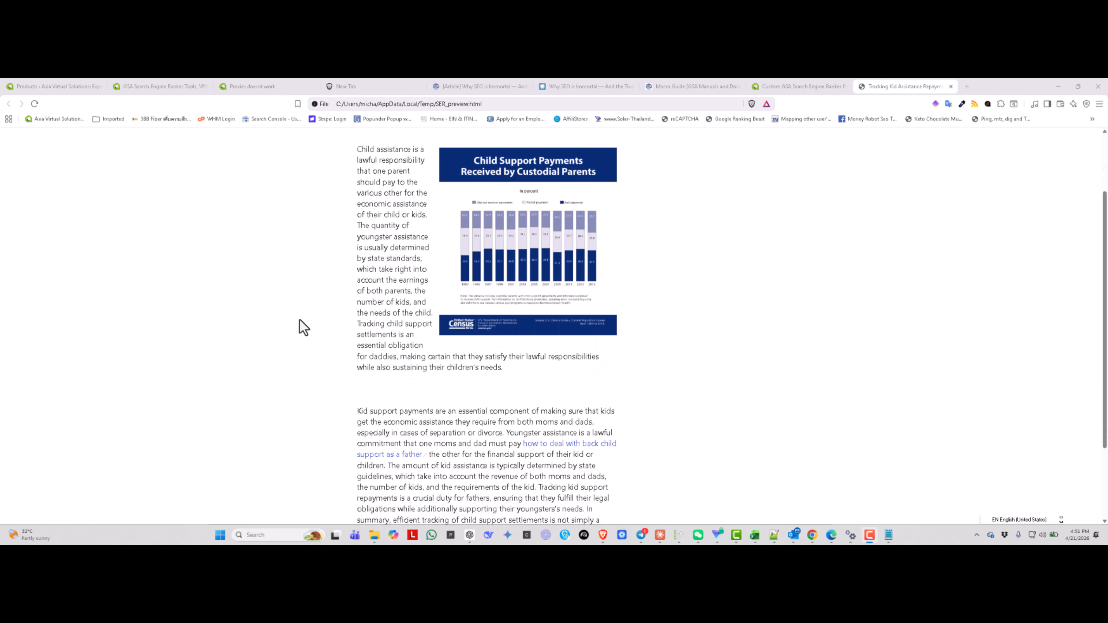
{"action": "scroll", "coordinate": [522, 282], "scroll_direction": "up", "scroll_amount": 4}
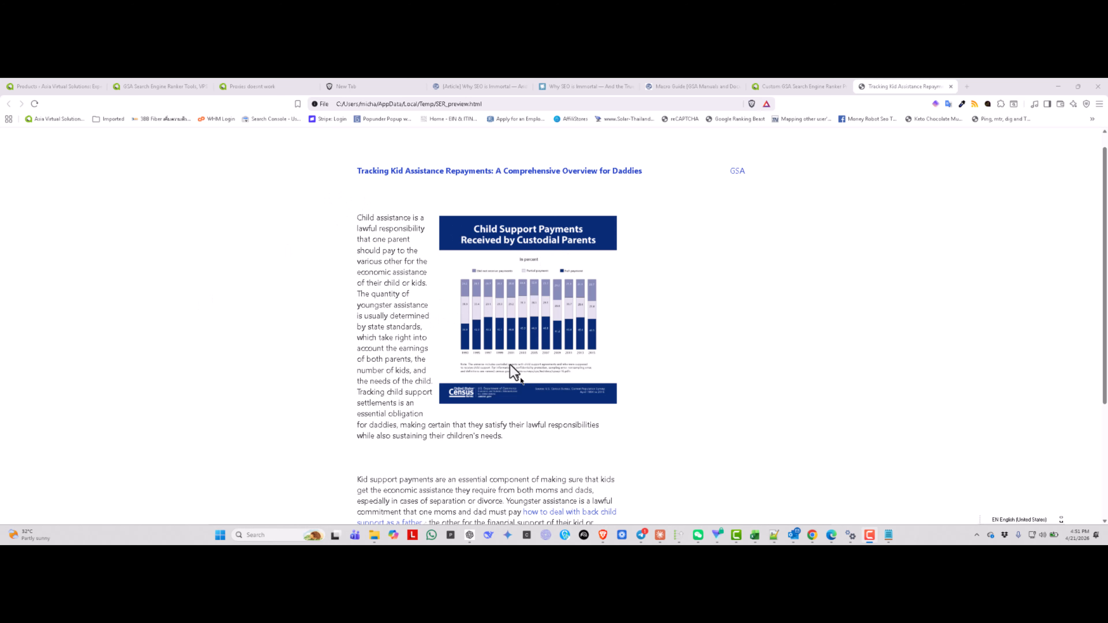
{"action": "scroll", "coordinate": [510, 366], "scroll_direction": "down", "scroll_amount": 3}
{"action": "scroll", "coordinate": [512, 371], "scroll_direction": "up", "scroll_amount": 2}
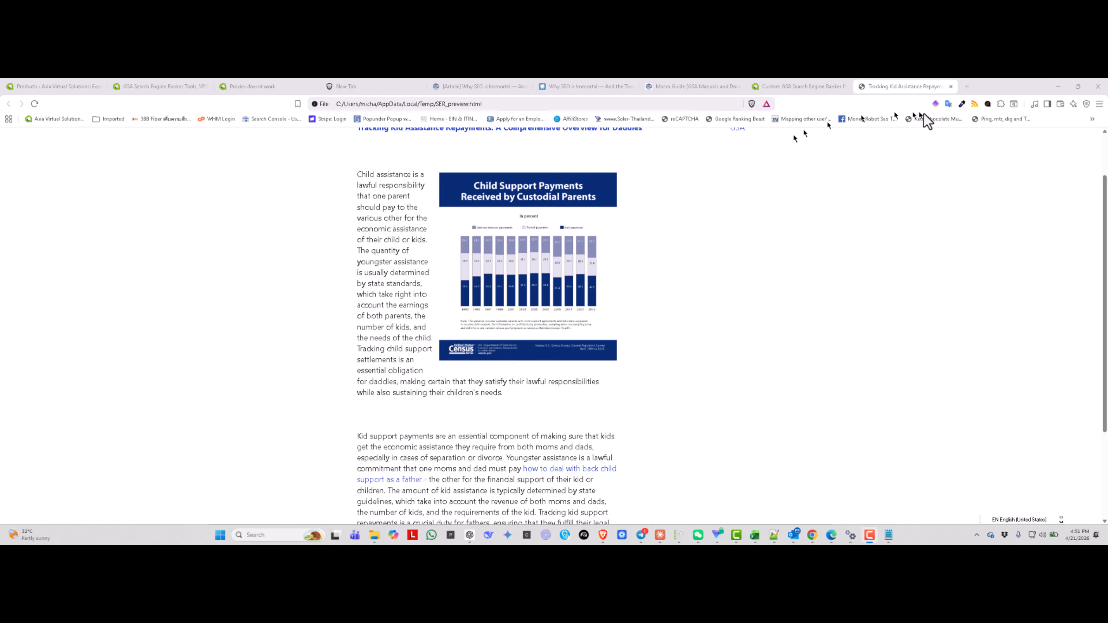
{"action": "left_click", "coordinate": [952, 86]}
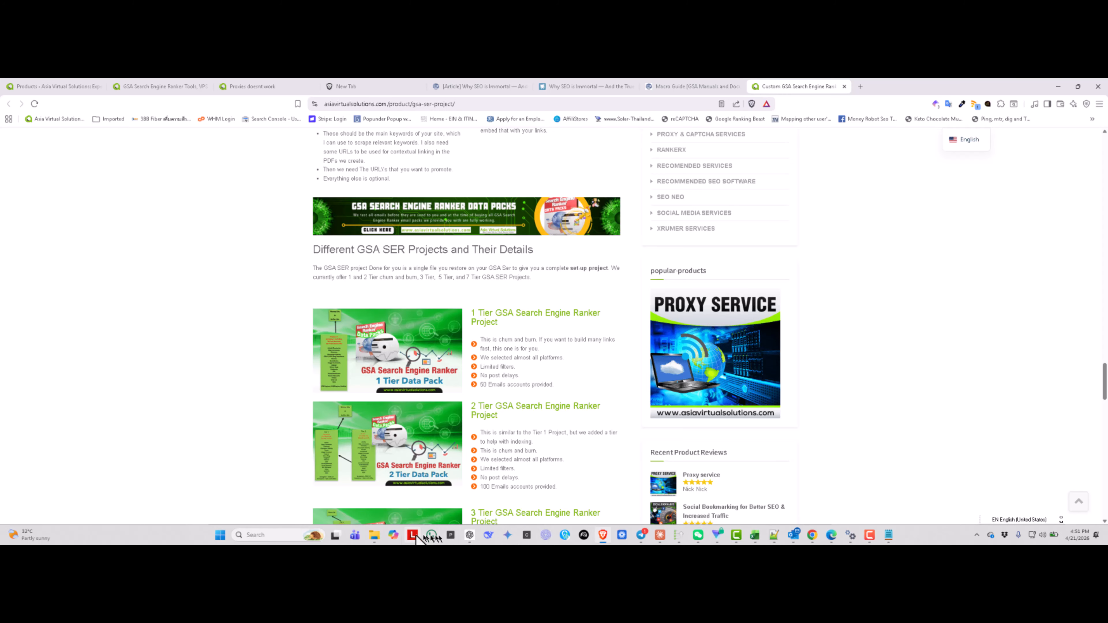
- Return to GSA Search Engine Ranker, view the video insert options with a video count of 0-1, and turn off random video insertion
{"action": "left_click", "coordinate": [679, 535]}
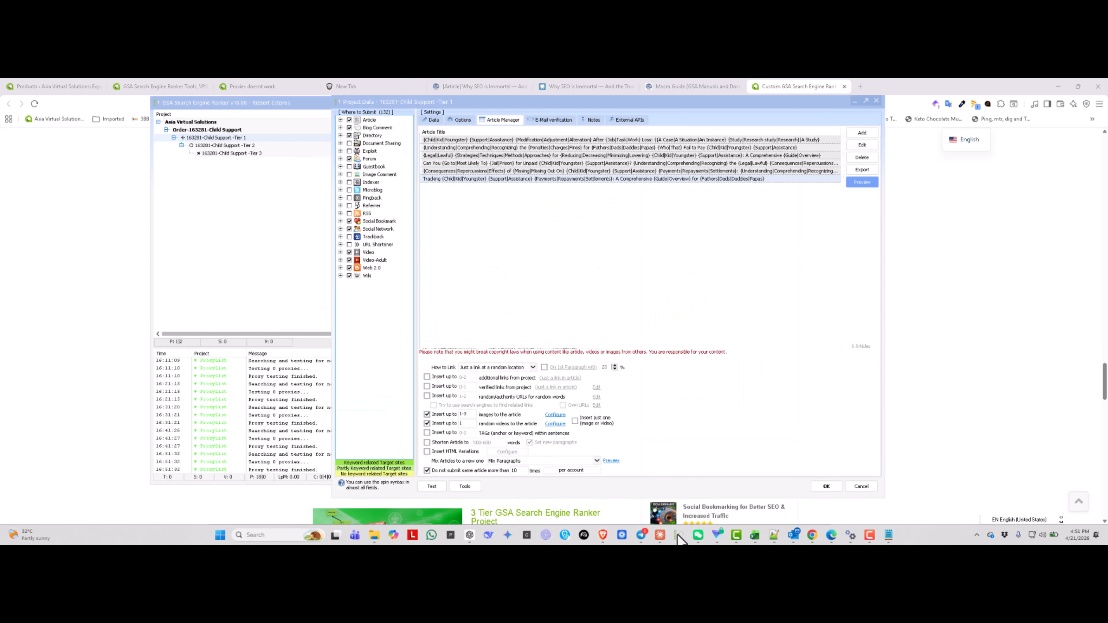
{"action": "double_click", "coordinate": [459, 423]}
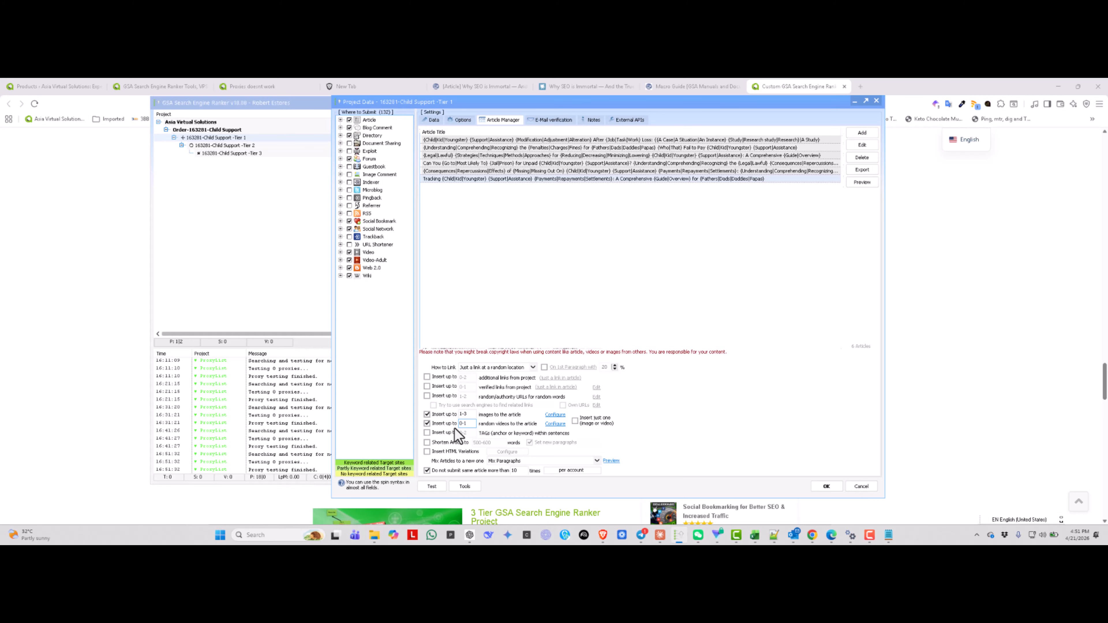
{"action": "left_click", "coordinate": [554, 425]}
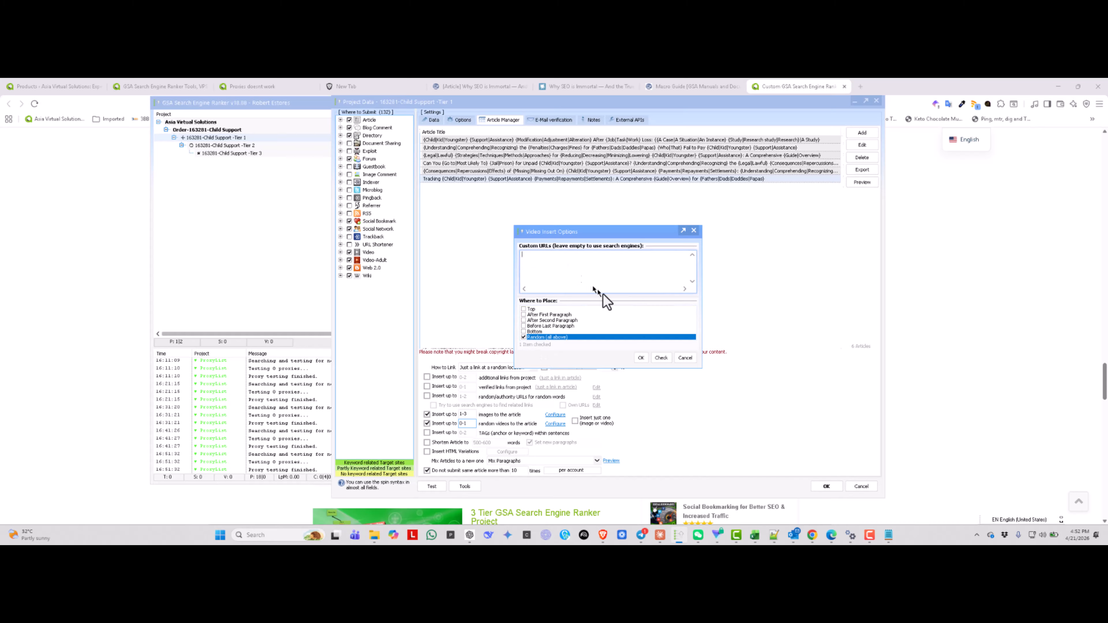
{"action": "left_click", "coordinate": [684, 358]}
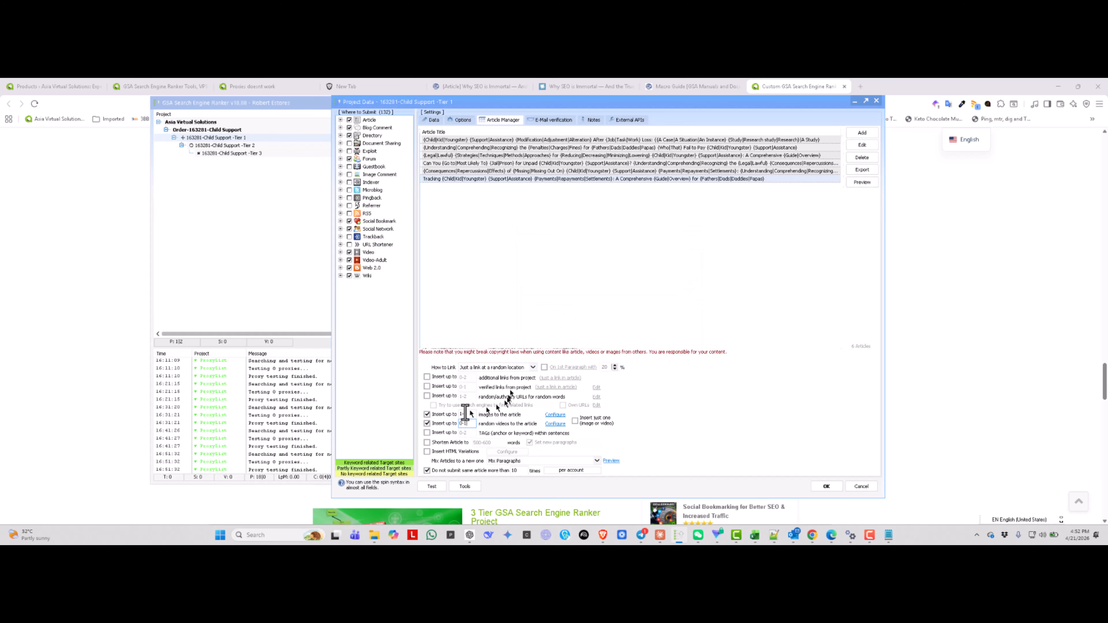
{"action": "left_click", "coordinate": [428, 424]}
- Review and accept the image insert options, and enable inserting 3-5 TAGs within the article sentences
{"action": "left_click", "coordinate": [555, 415]}
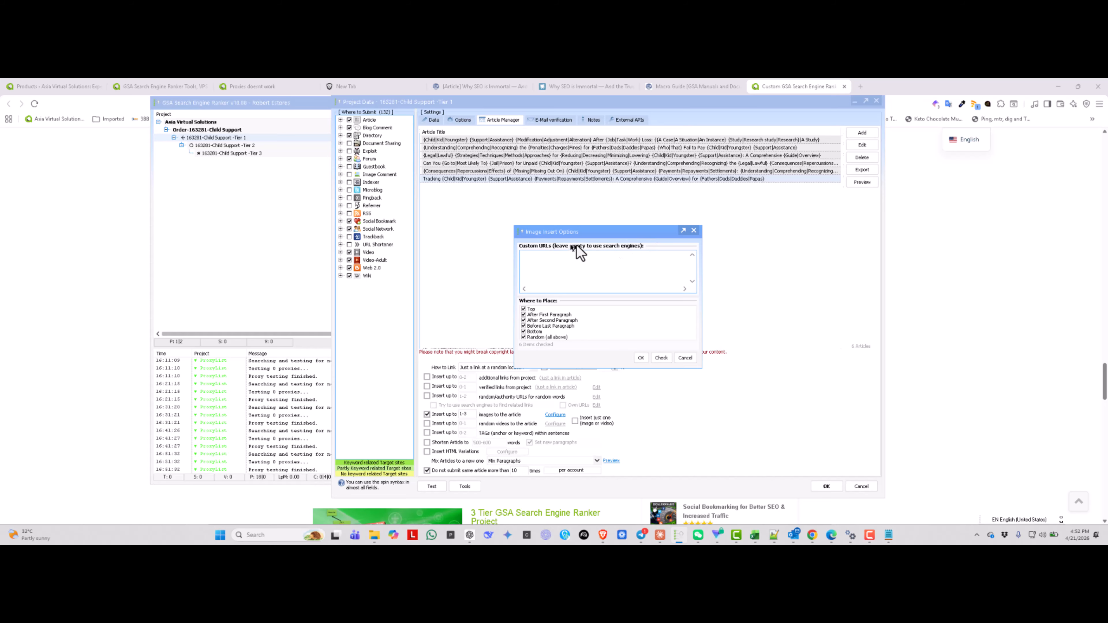
{"action": "left_click", "coordinate": [640, 358]}
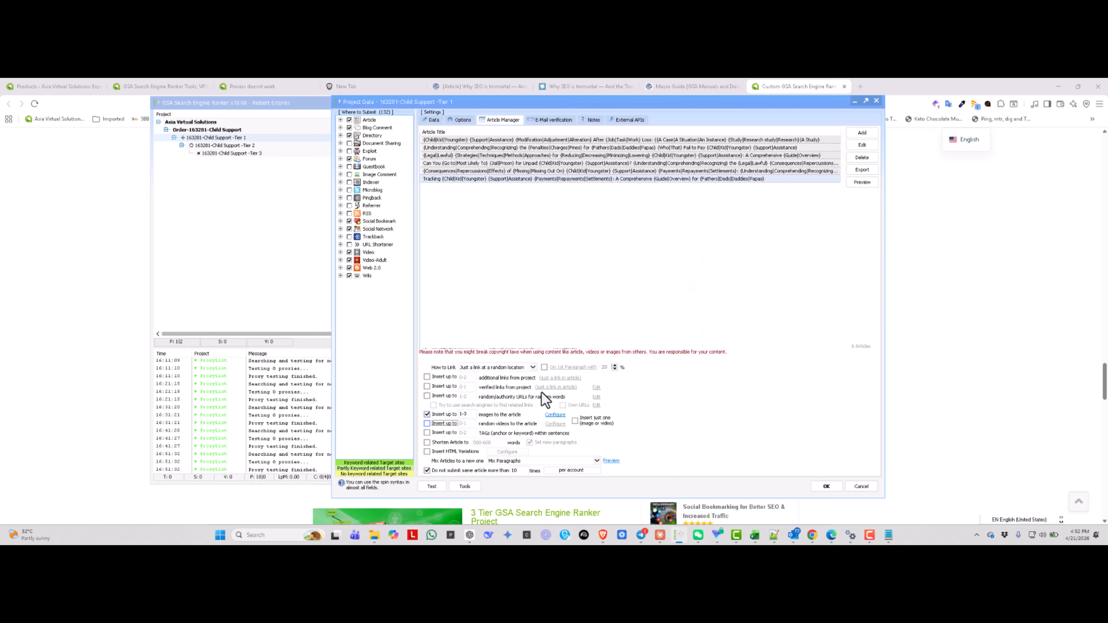
{"action": "left_click", "coordinate": [426, 434]}
{"action": "mouse_move", "coordinate": [515, 436]}
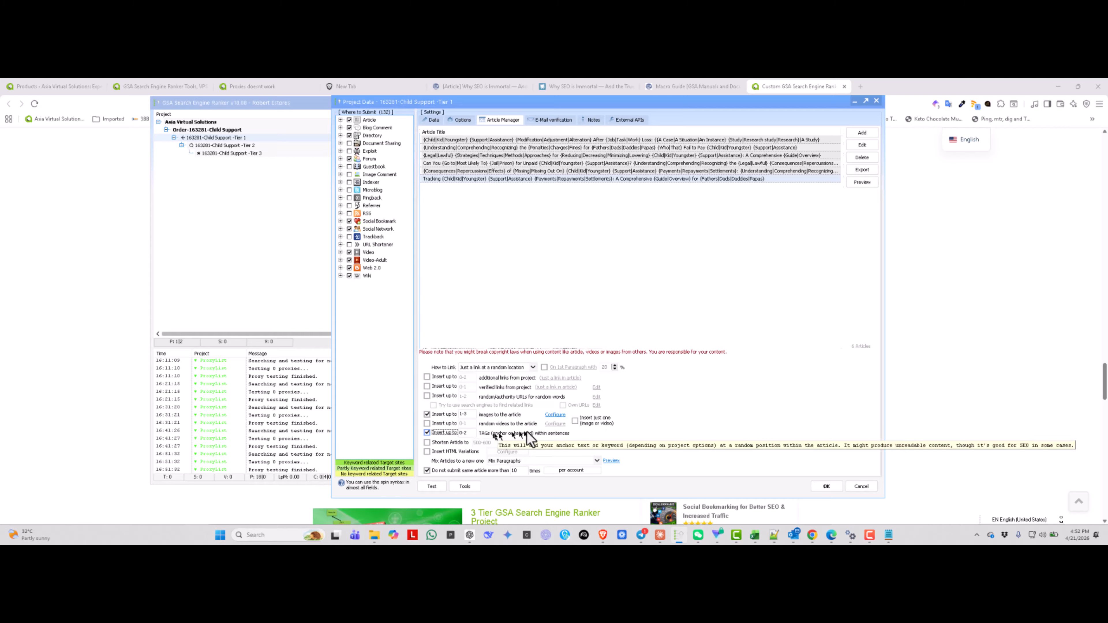
{"action": "double_click", "coordinate": [463, 433]}
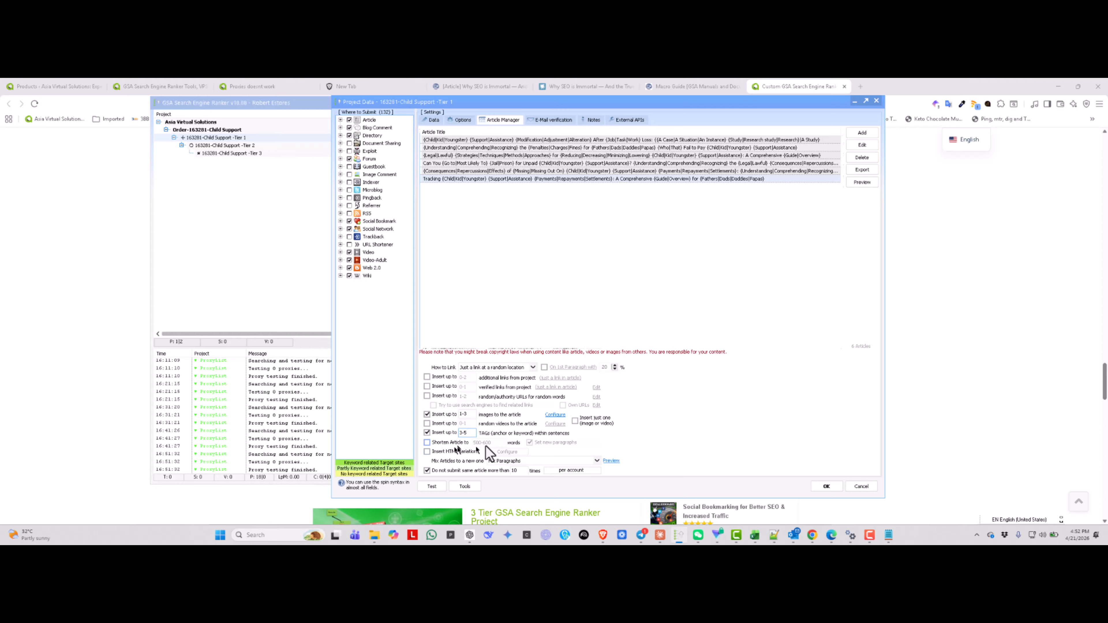
- Turn on HTML variations to look over their decoration settings, and turn the option back off
{"action": "left_click", "coordinate": [427, 452]}
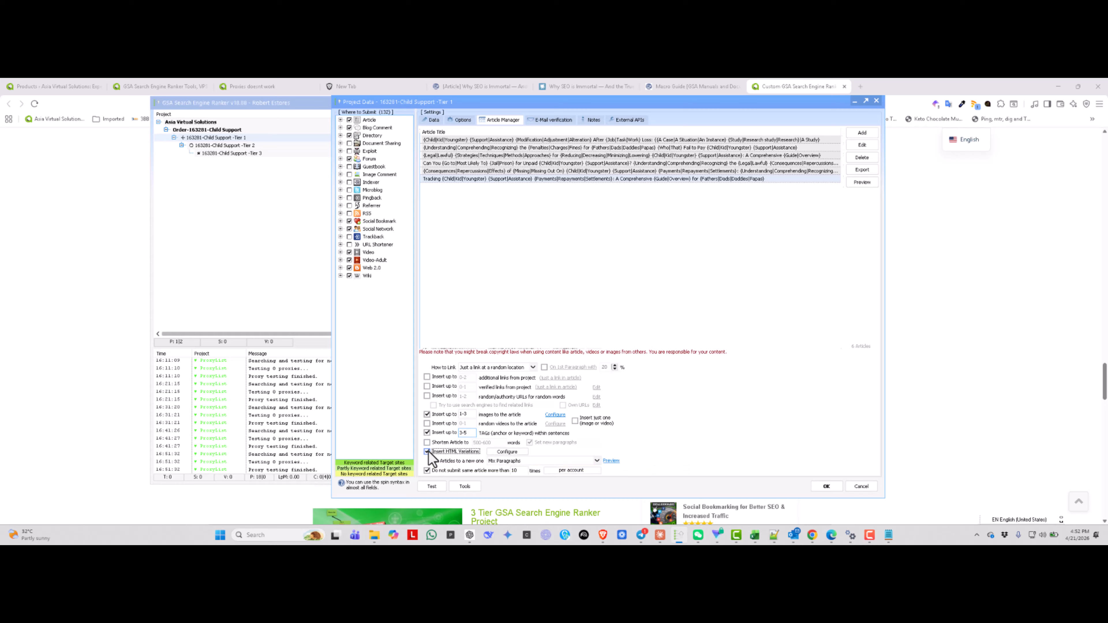
{"action": "left_click", "coordinate": [507, 452]}
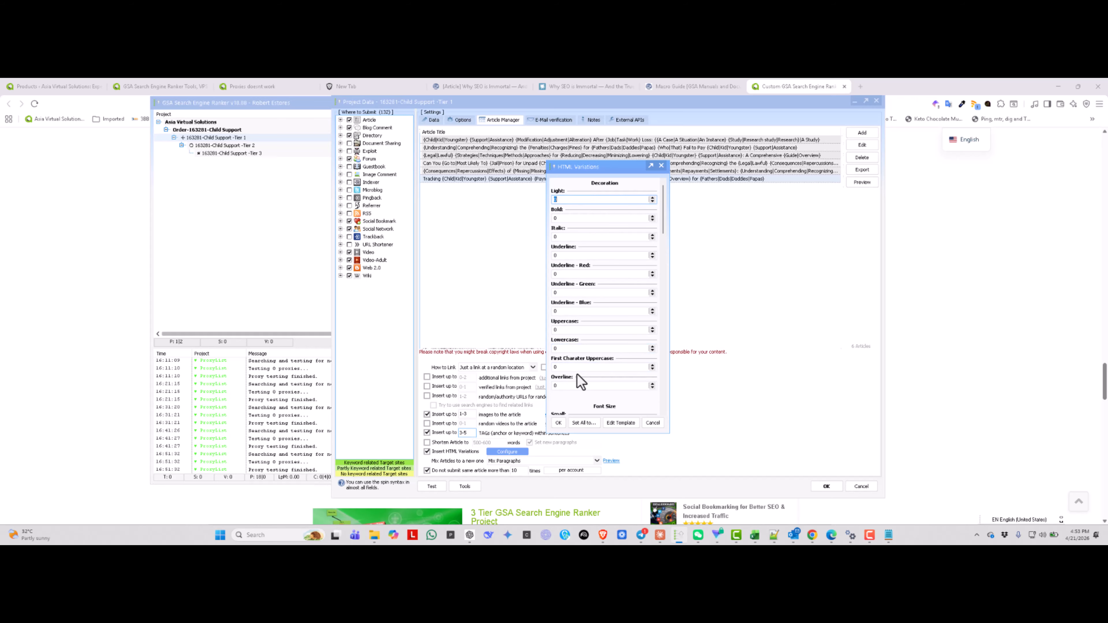
{"action": "left_click", "coordinate": [558, 423]}
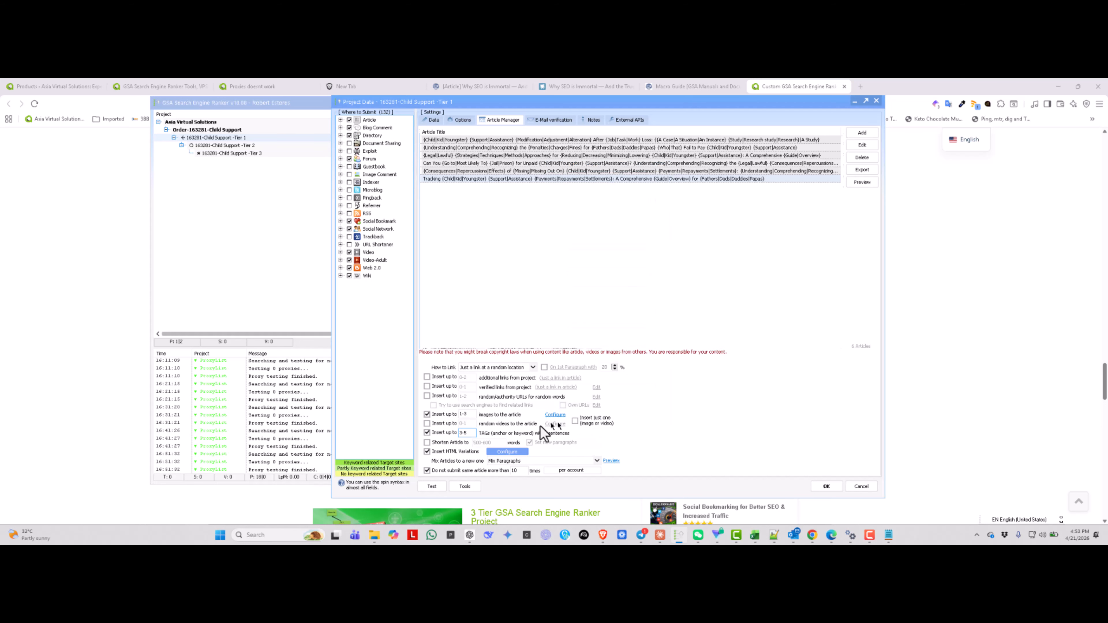
{"action": "left_click", "coordinate": [428, 451]}
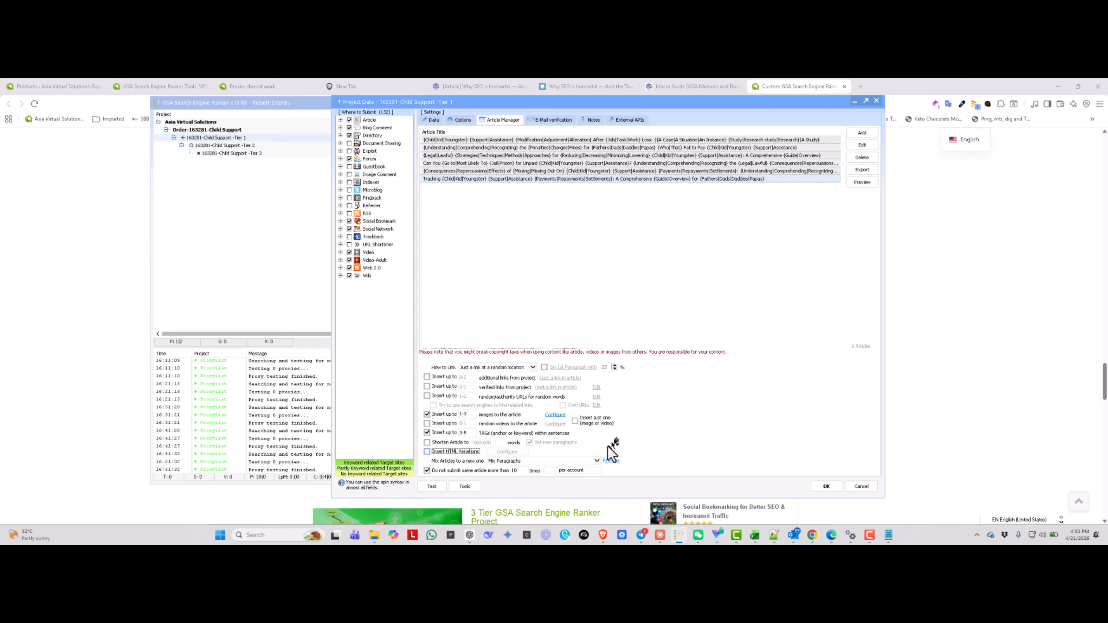
- Review the article mixing choices, keeping Mix Paragraphs, and look over the limit on submitting the same article per account
{"action": "left_click", "coordinate": [597, 461]}
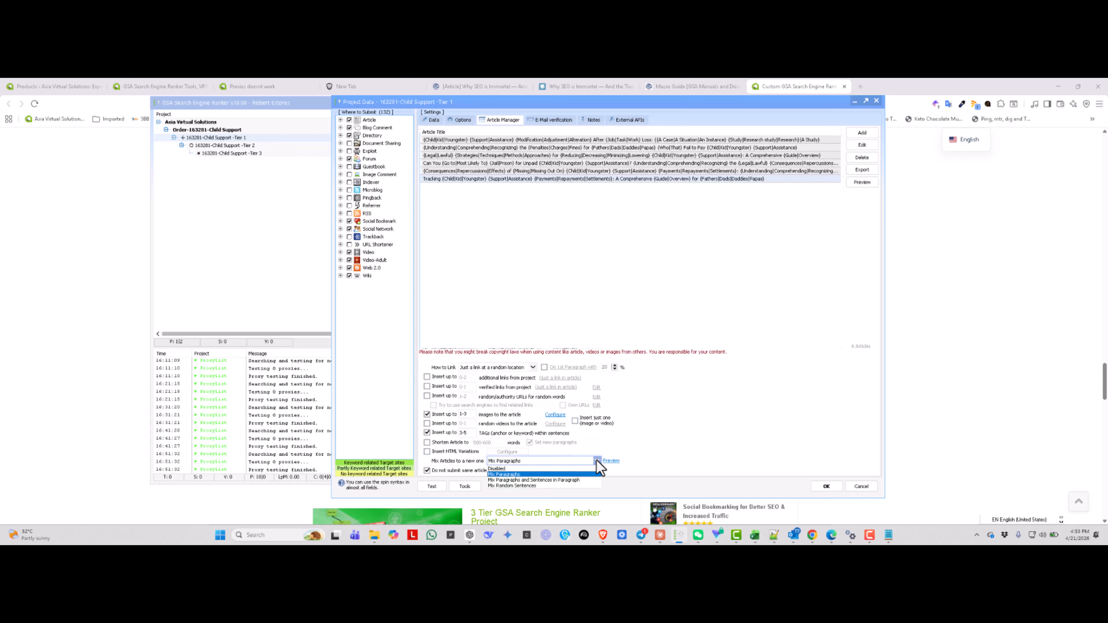
{"action": "left_click", "coordinate": [597, 460]}
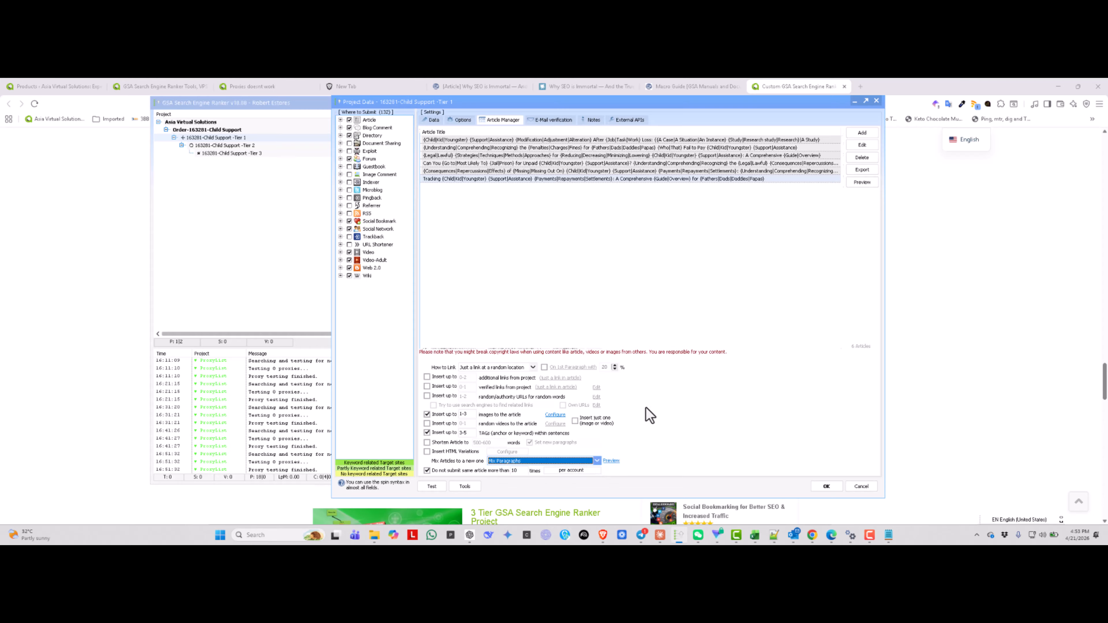
{"action": "double_click", "coordinate": [516, 471]}
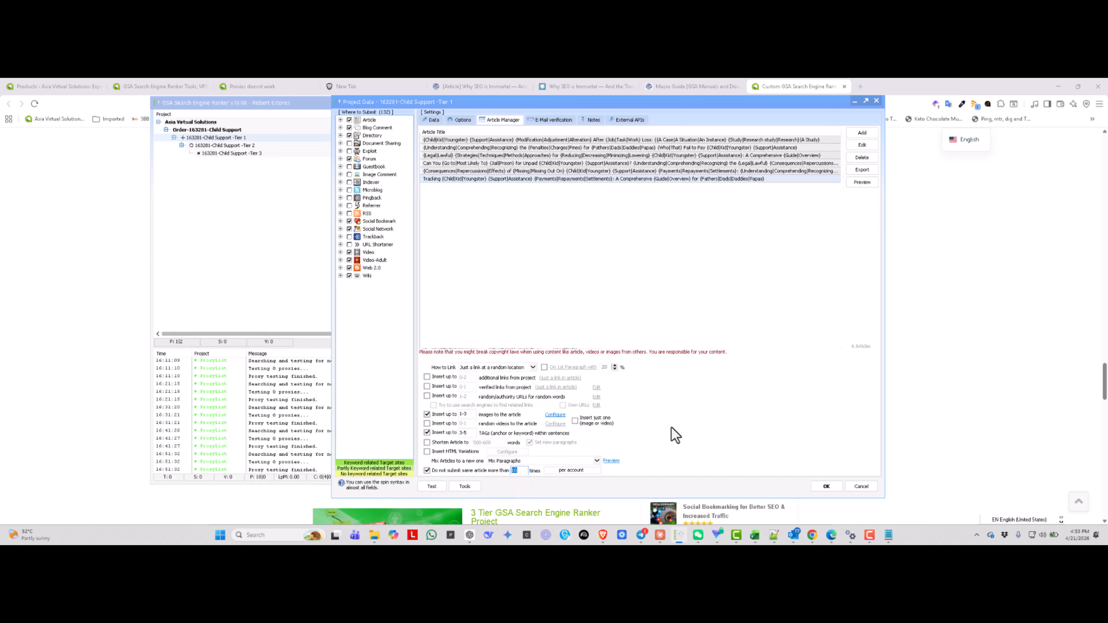
{"action": "left_click", "coordinate": [574, 471]}
{"action": "left_click", "coordinate": [573, 473]}
{"action": "left_click", "coordinate": [572, 472]}
{"action": "left_click", "coordinate": [569, 471]}
- Switch to SCM PageFlow and look over the page pipeline's Image, Video and People Also Ask insert settings
{"action": "mouse_move", "coordinate": [850, 536]}
{"action": "left_click", "coordinate": [850, 536]}
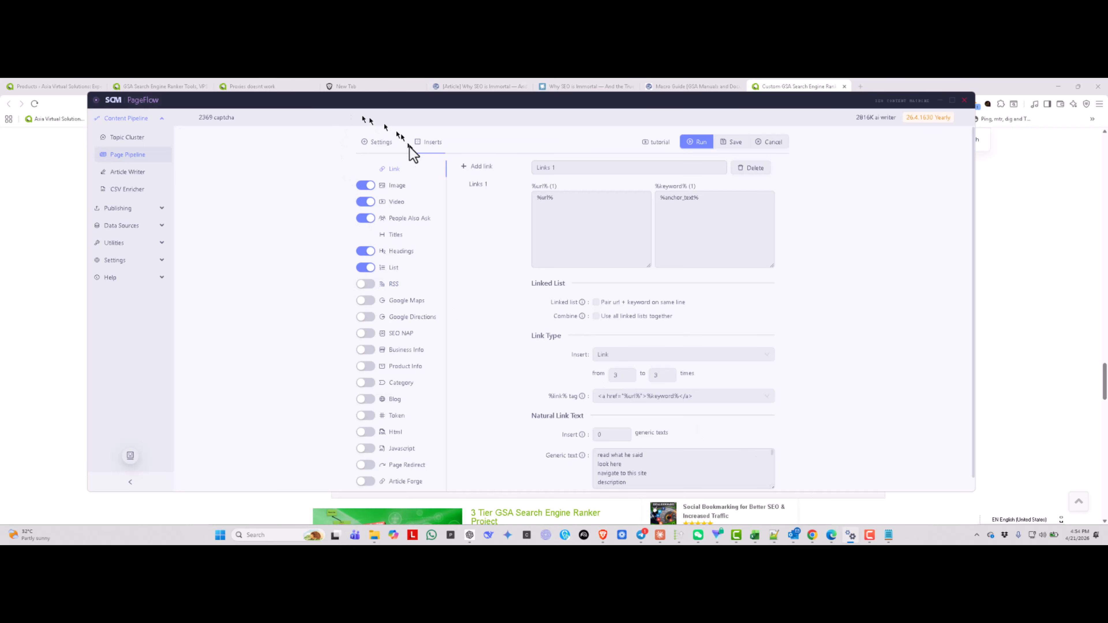
{"action": "left_click", "coordinate": [397, 186]}
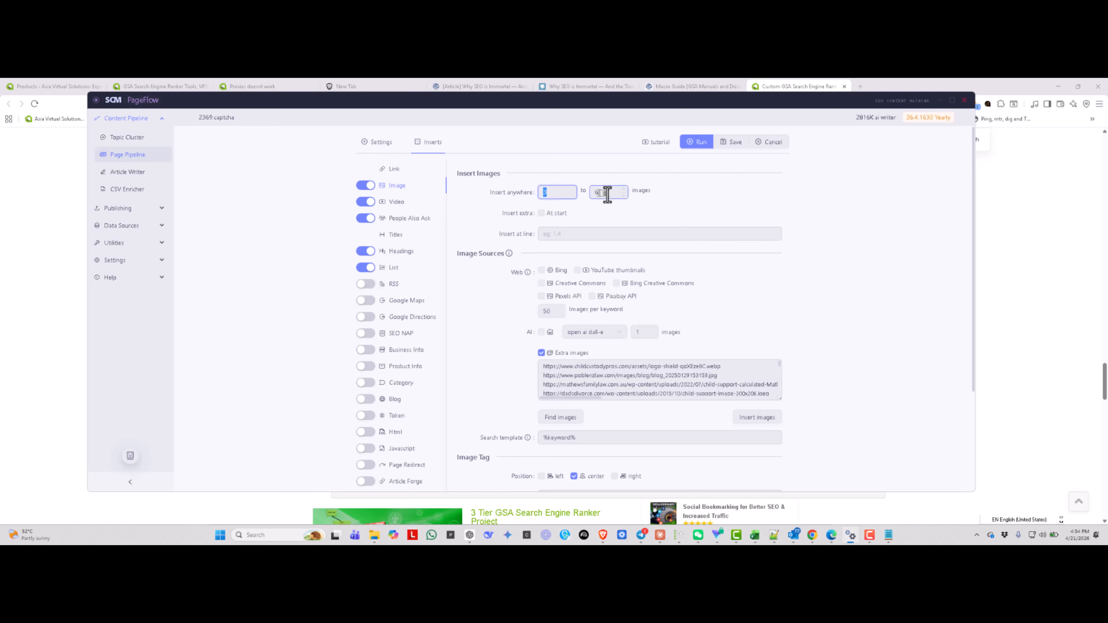
{"action": "left_click", "coordinate": [395, 202]}
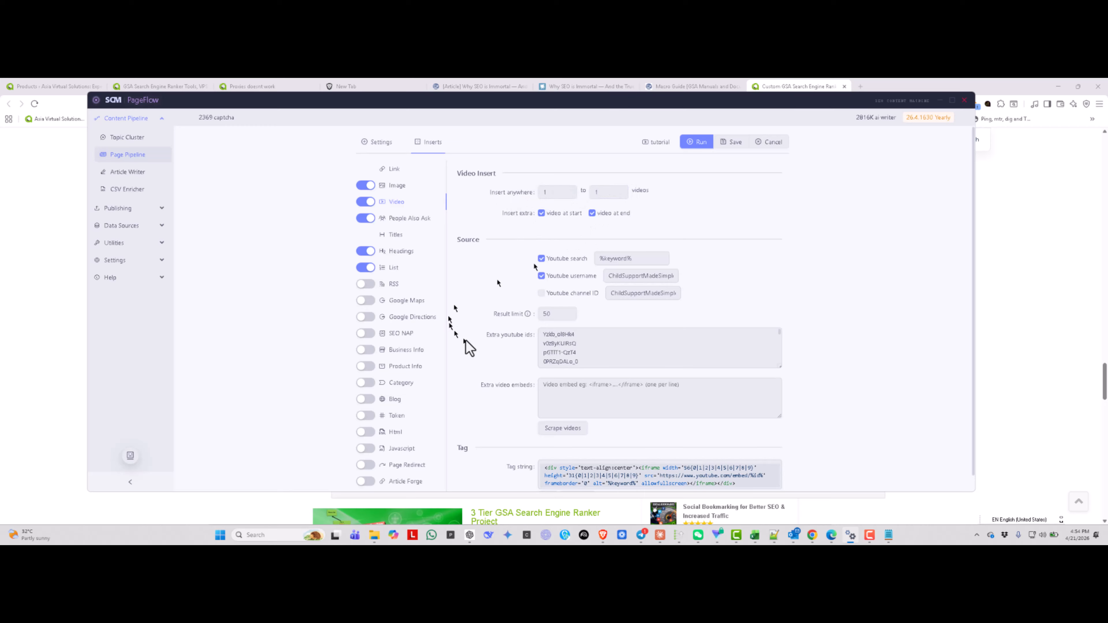
{"action": "scroll", "coordinate": [492, 356], "scroll_direction": "down", "scroll_amount": 1}
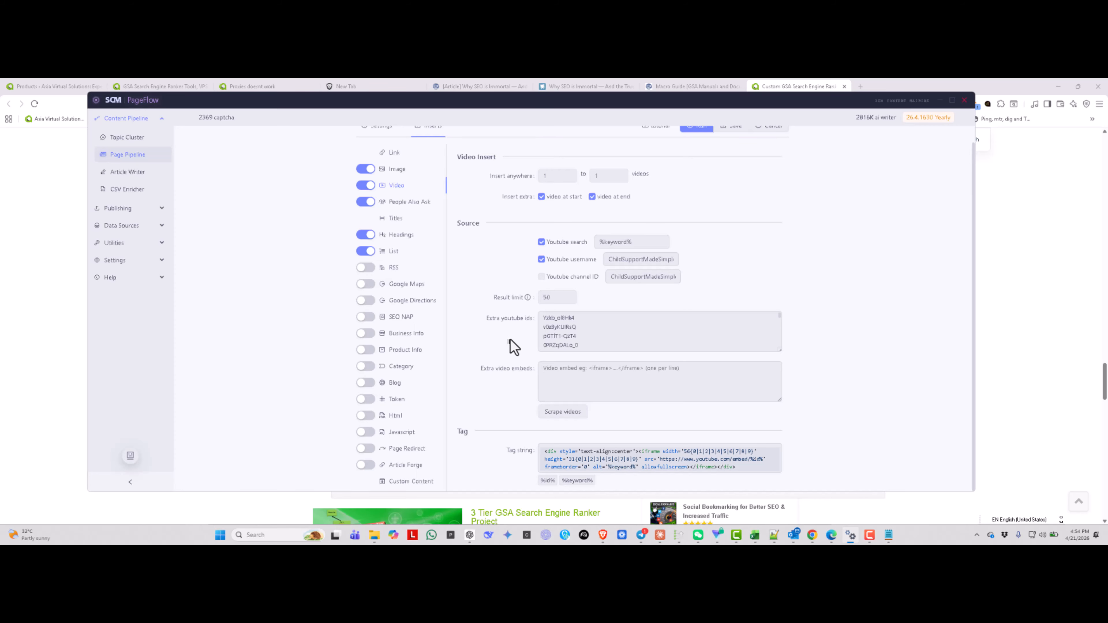
{"action": "left_click", "coordinate": [407, 203]}
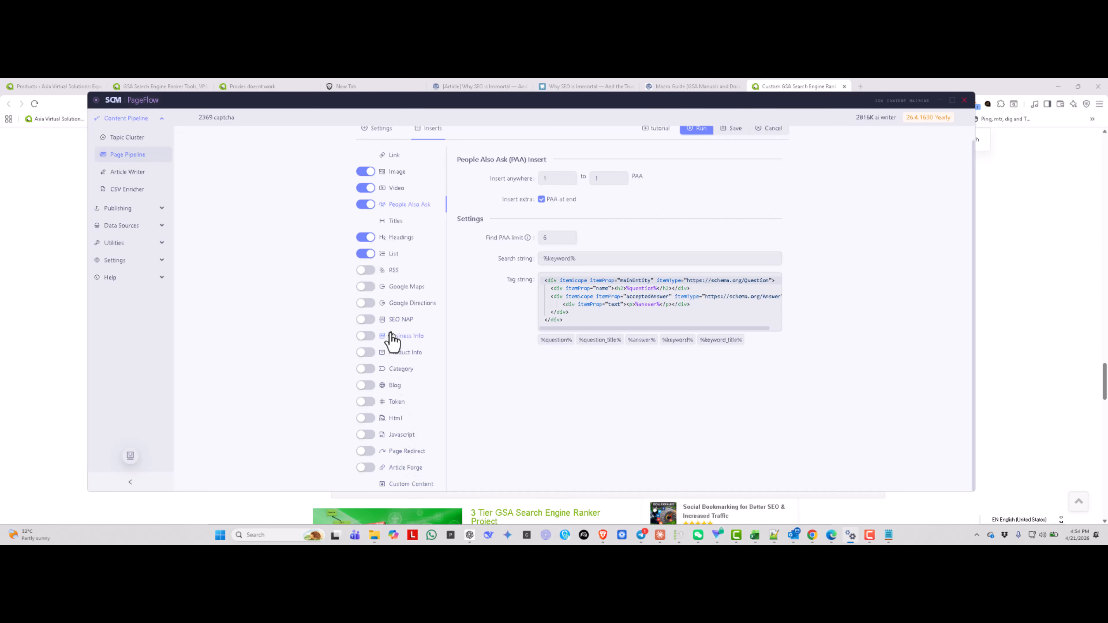
- Set the Google Maps insert query to "asia virtual Solutions", update its map, and set the insertion chance to 50%
{"action": "left_click", "coordinate": [405, 287]}
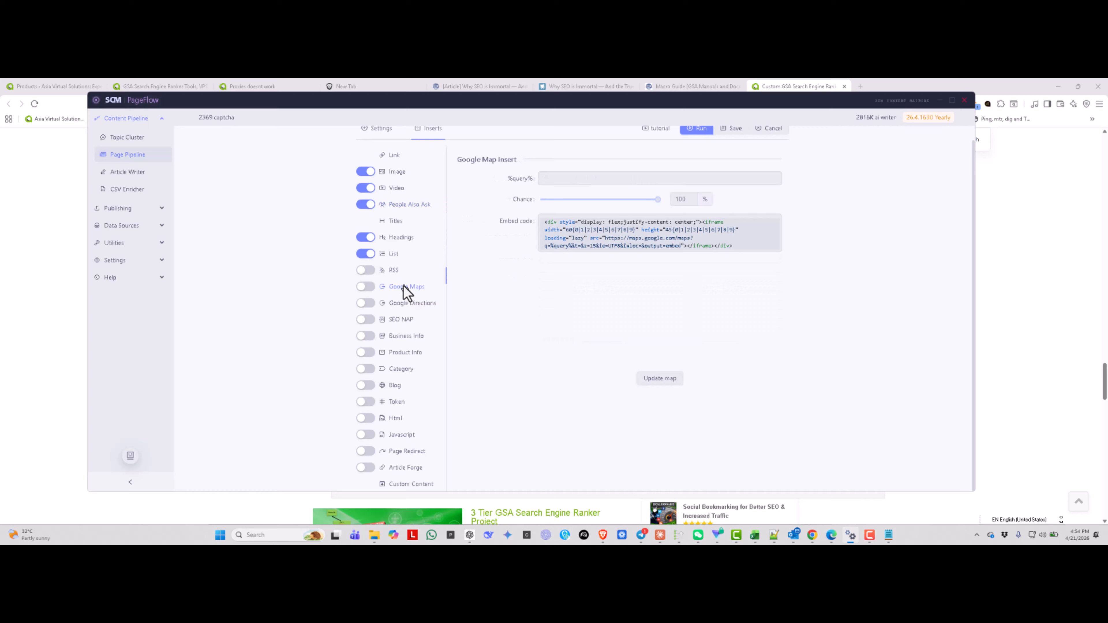
{"action": "left_click", "coordinate": [554, 178]}
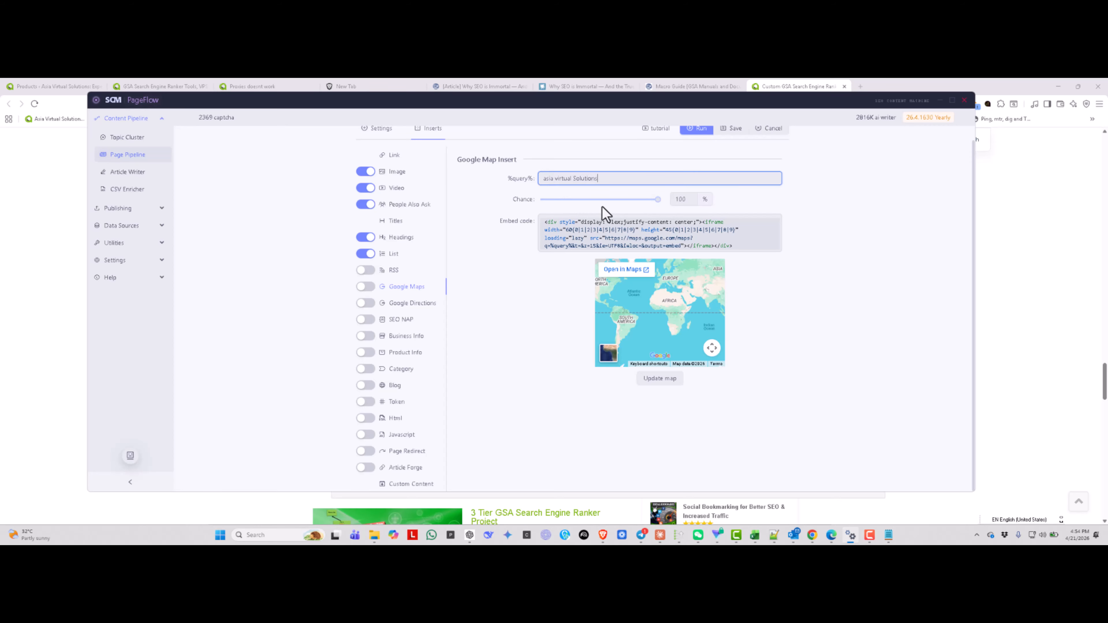
{"action": "left_click", "coordinate": [654, 379]}
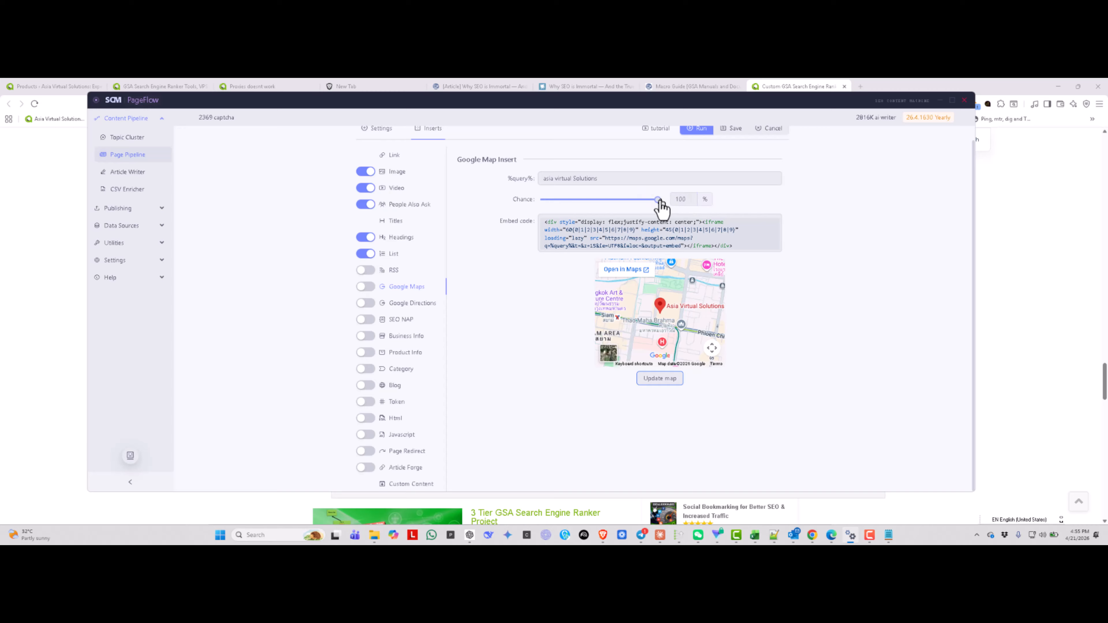
{"action": "left_click_drag", "start_coordinate": [658, 200], "coordinate": [602, 204]}
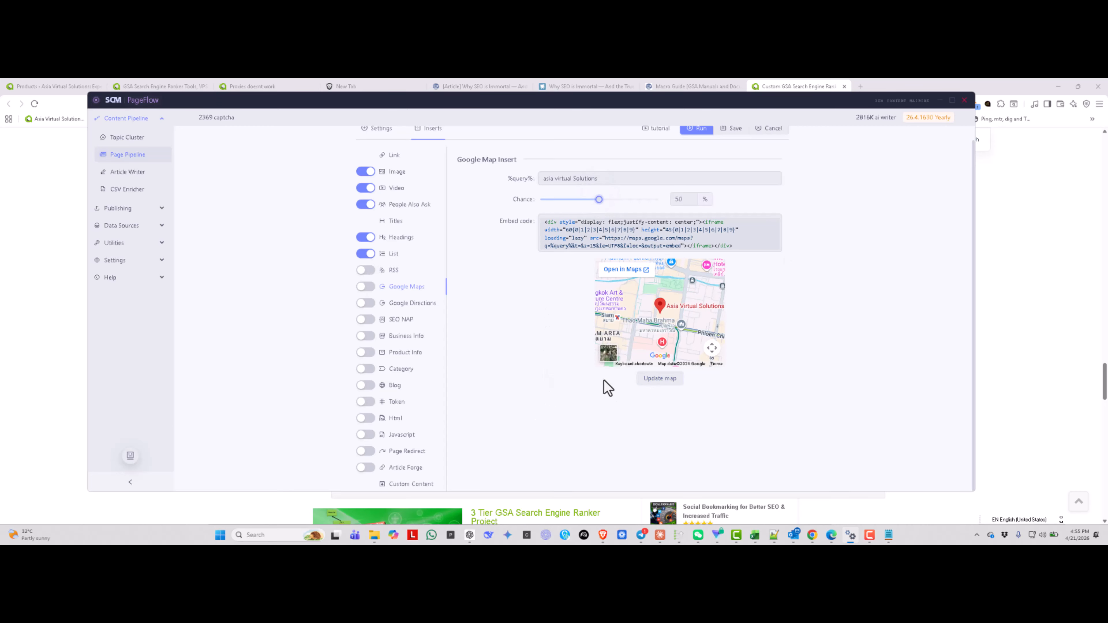
- Look over the Google Directions insert settings, and return to the project window in GSA Search Engine Ranker
{"action": "left_click", "coordinate": [413, 304]}
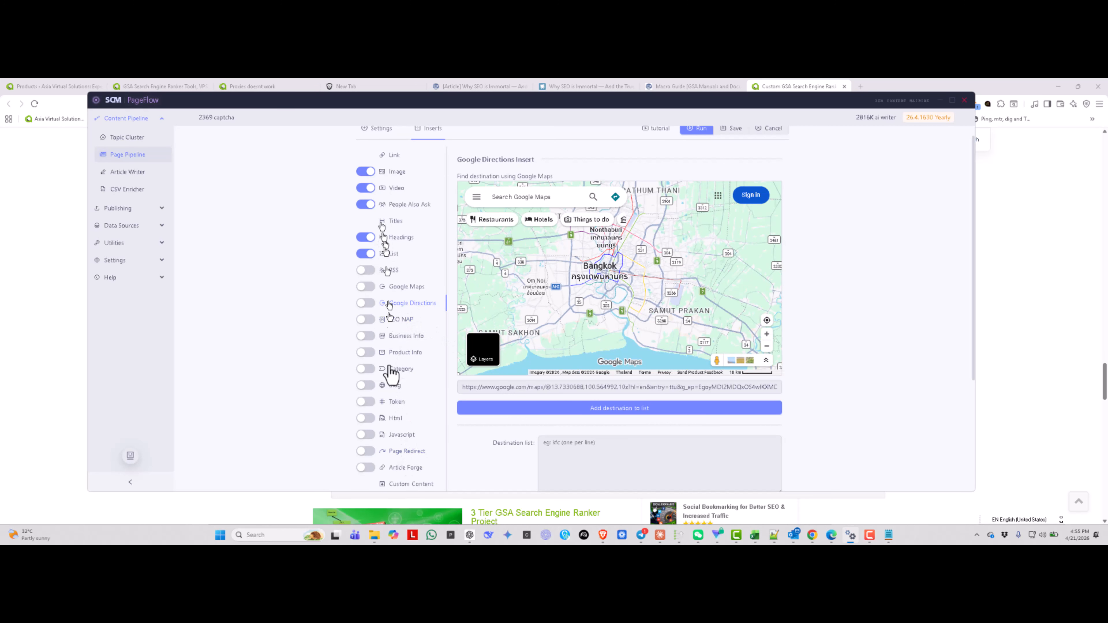
{"action": "scroll", "coordinate": [402, 411], "scroll_direction": "down", "scroll_amount": 3}
{"action": "scroll", "coordinate": [408, 452], "scroll_direction": "up", "scroll_amount": 2}
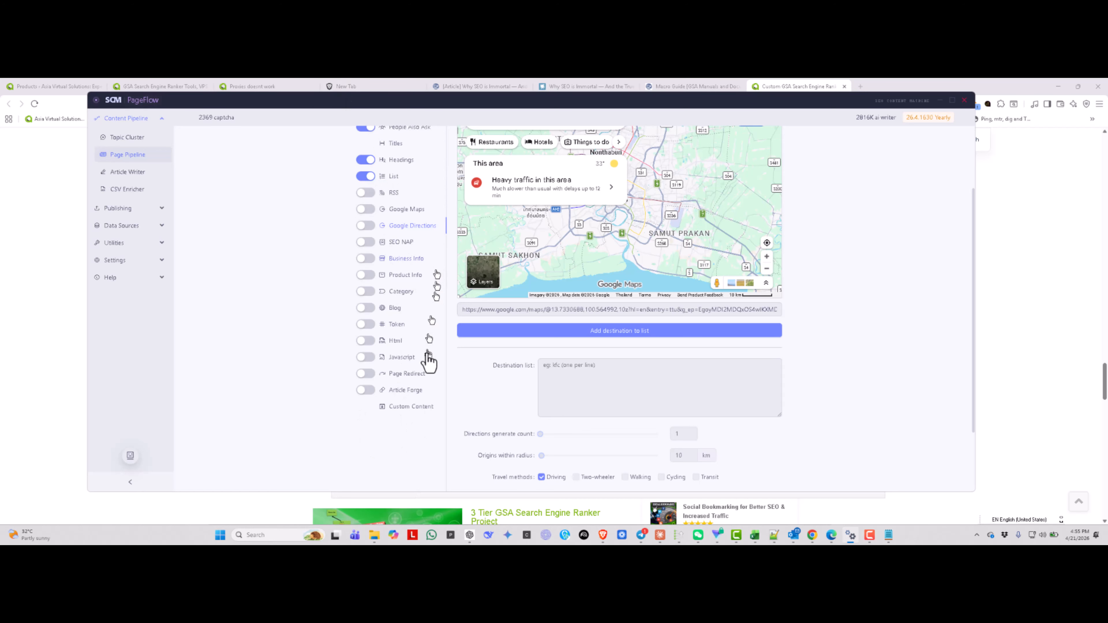
{"action": "scroll", "coordinate": [383, 245], "scroll_direction": "up", "scroll_amount": 2}
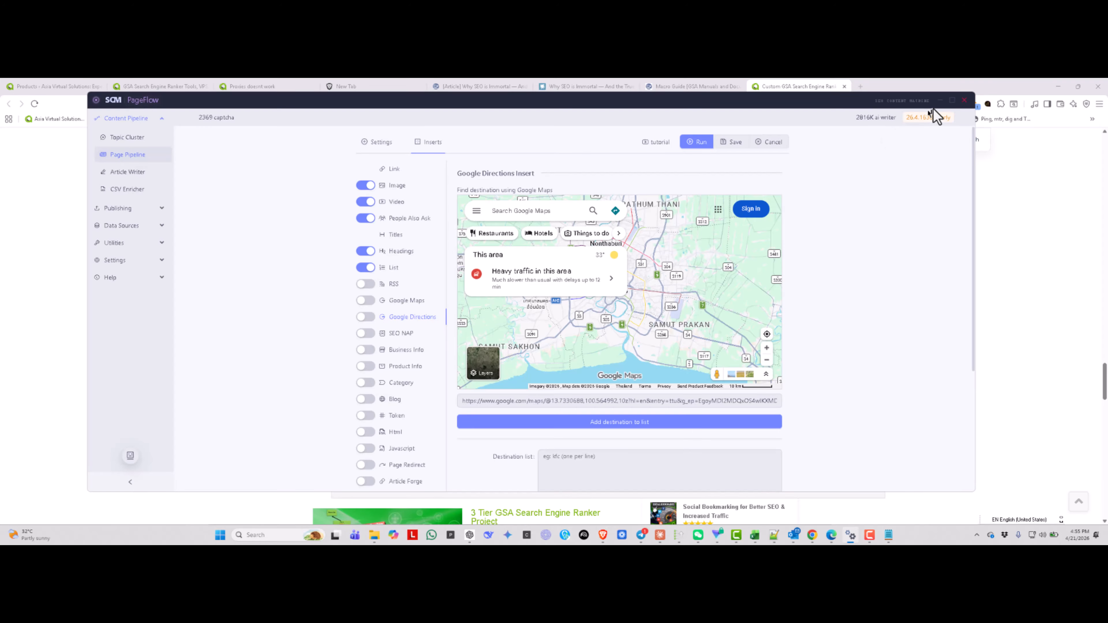
{"action": "left_click", "coordinate": [941, 101]}
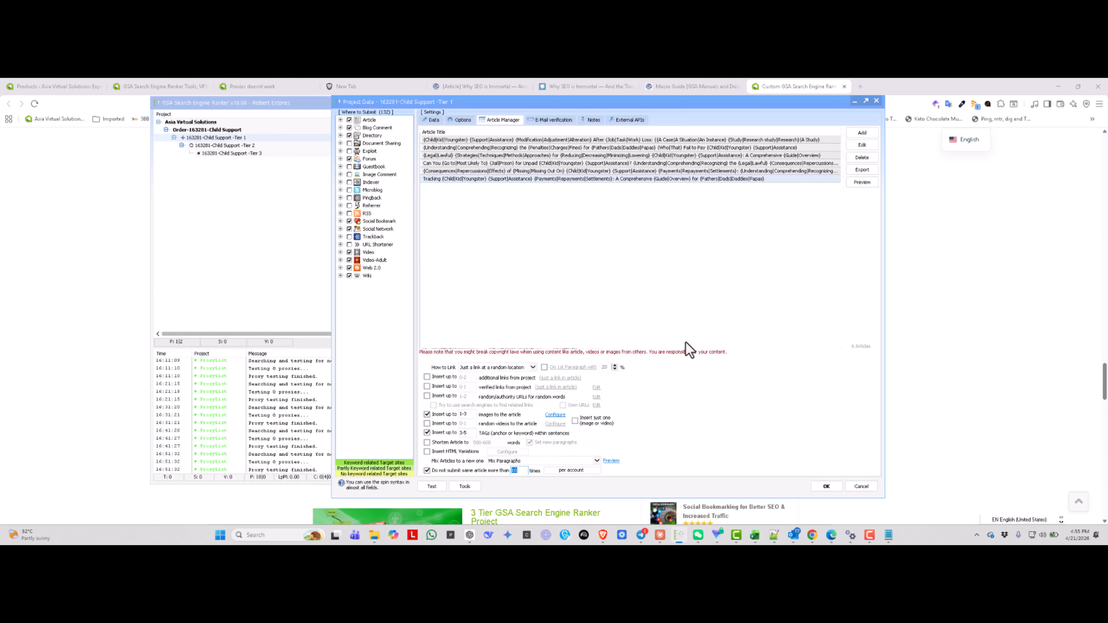
- Delete all existing e-mail accounts from the Tier 1 project's e-mail verification list
{"action": "left_click", "coordinate": [550, 120]}
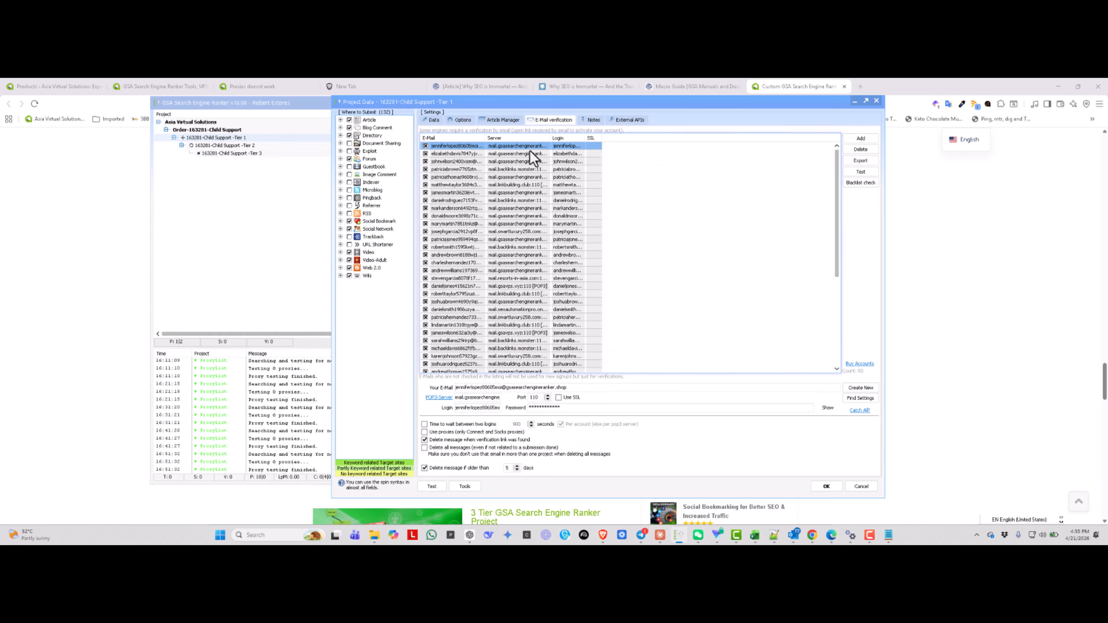
{"action": "left_click_drag", "start_coordinate": [584, 136], "coordinate": [566, 139]}
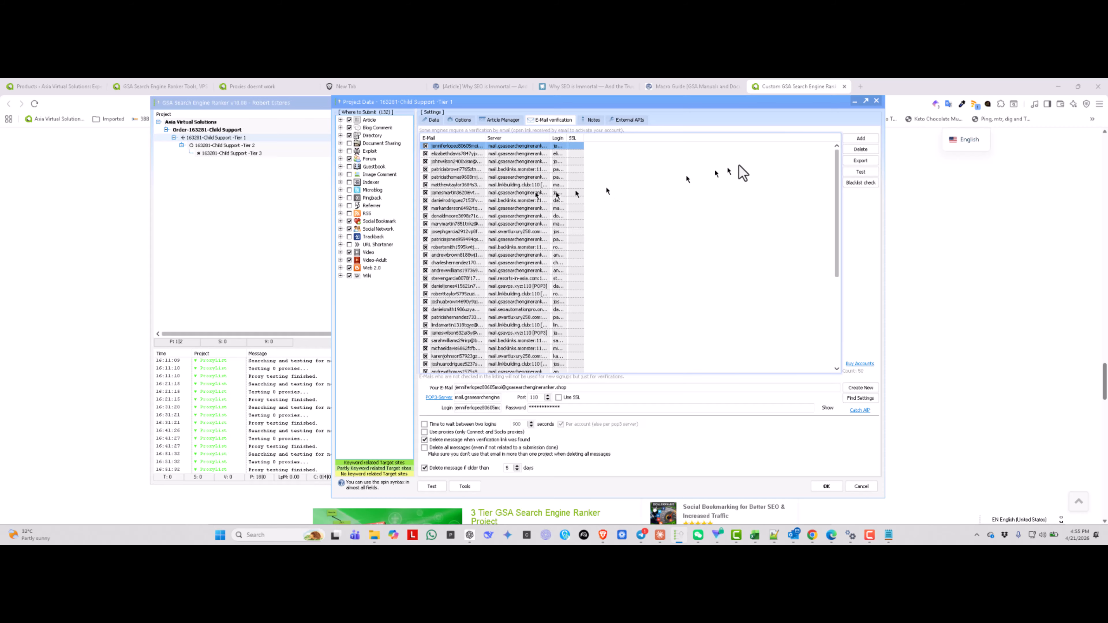
{"action": "left_click", "coordinate": [860, 150]}
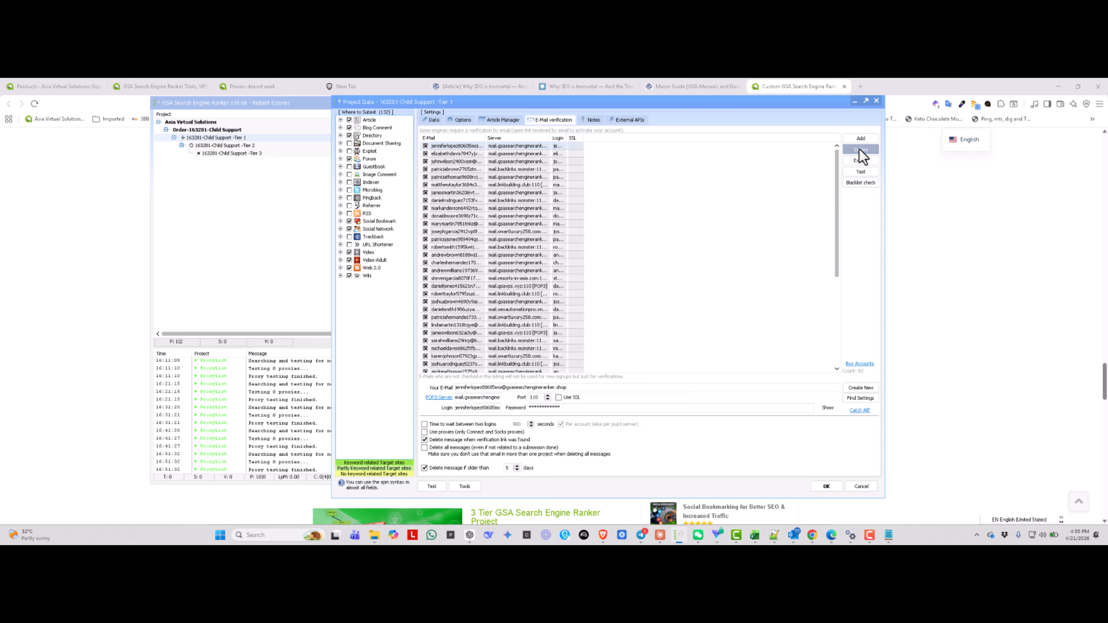
{"action": "left_click", "coordinate": [866, 166]}
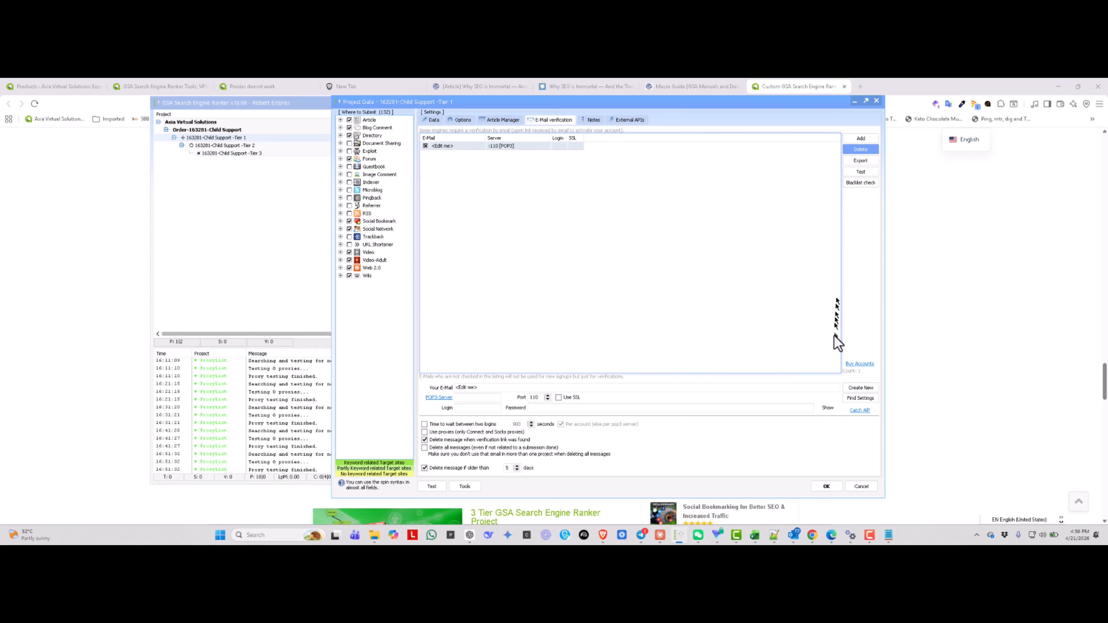
- View the available e-mail account sellers, switch to Chrome, and open asiavirtualsolutions.com/shop in a new tab
{"action": "left_click", "coordinate": [869, 364]}
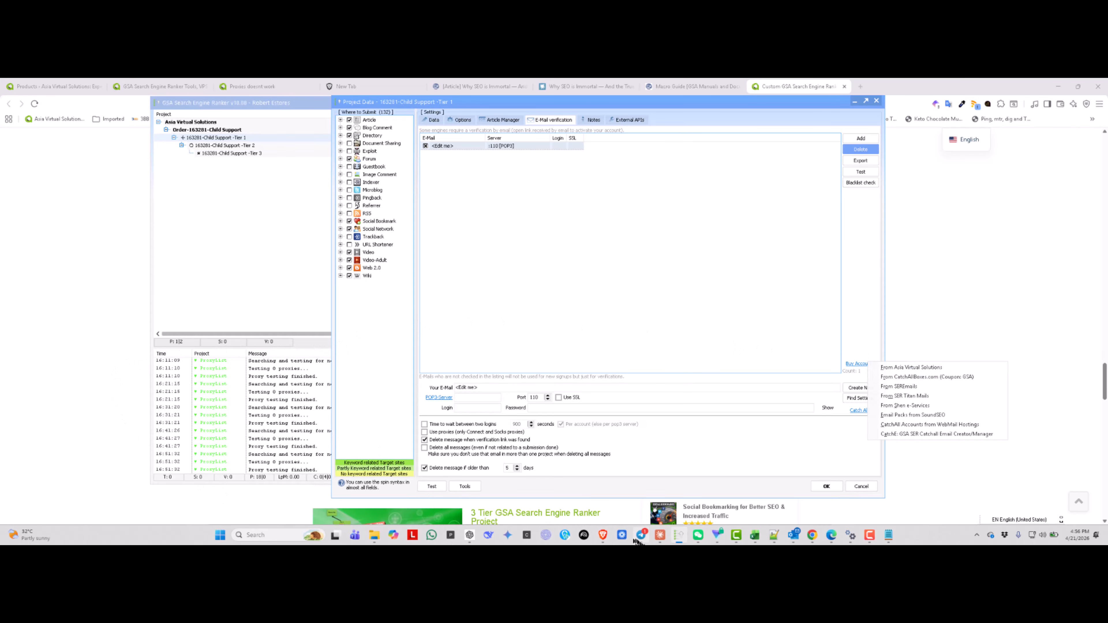
{"action": "left_click", "coordinate": [814, 539]}
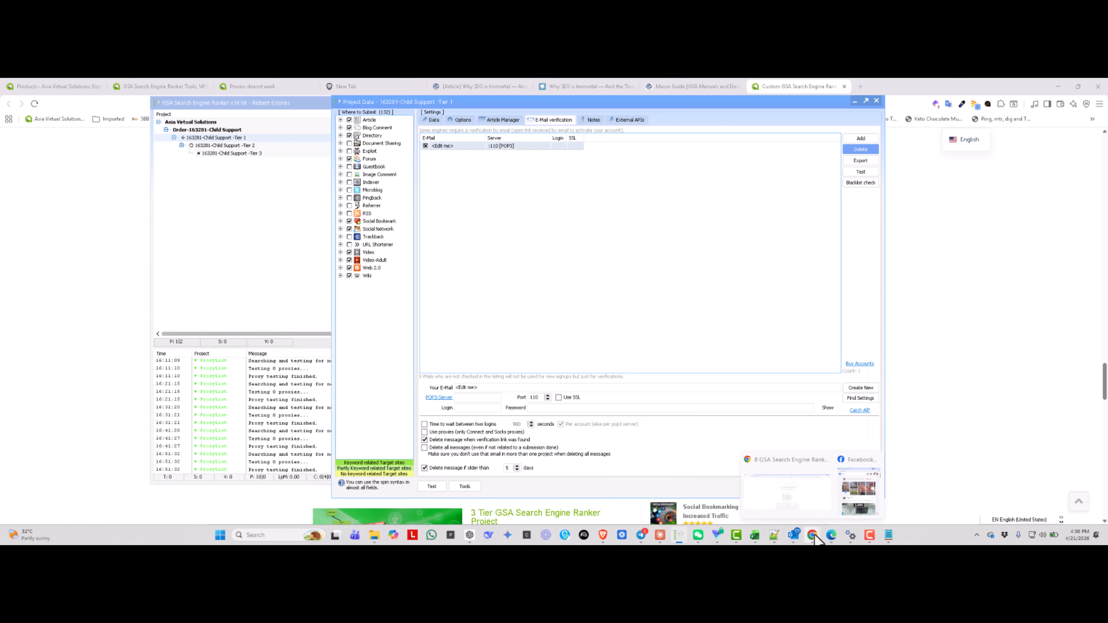
{"action": "left_click", "coordinate": [768, 471]}
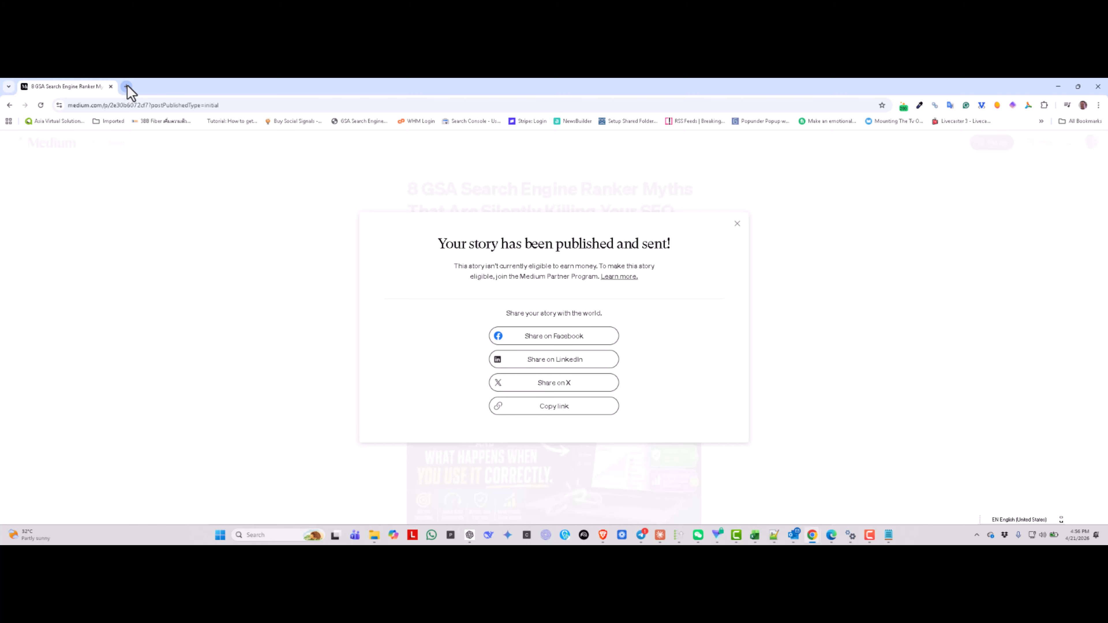
{"action": "left_click", "coordinate": [127, 87]}
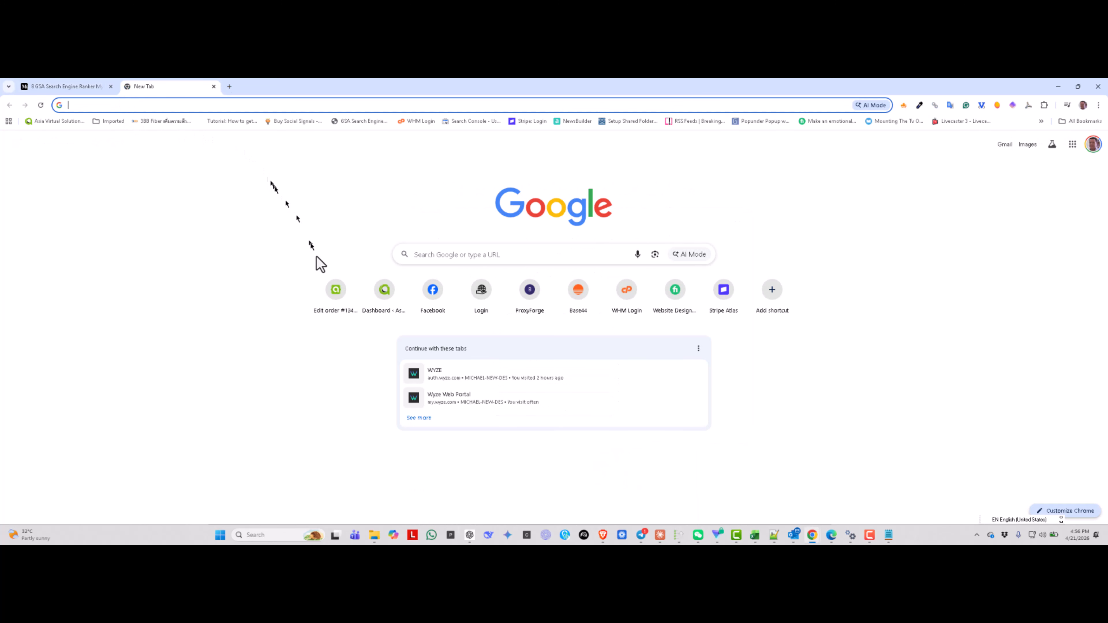
{"action": "left_click", "coordinate": [390, 308]}
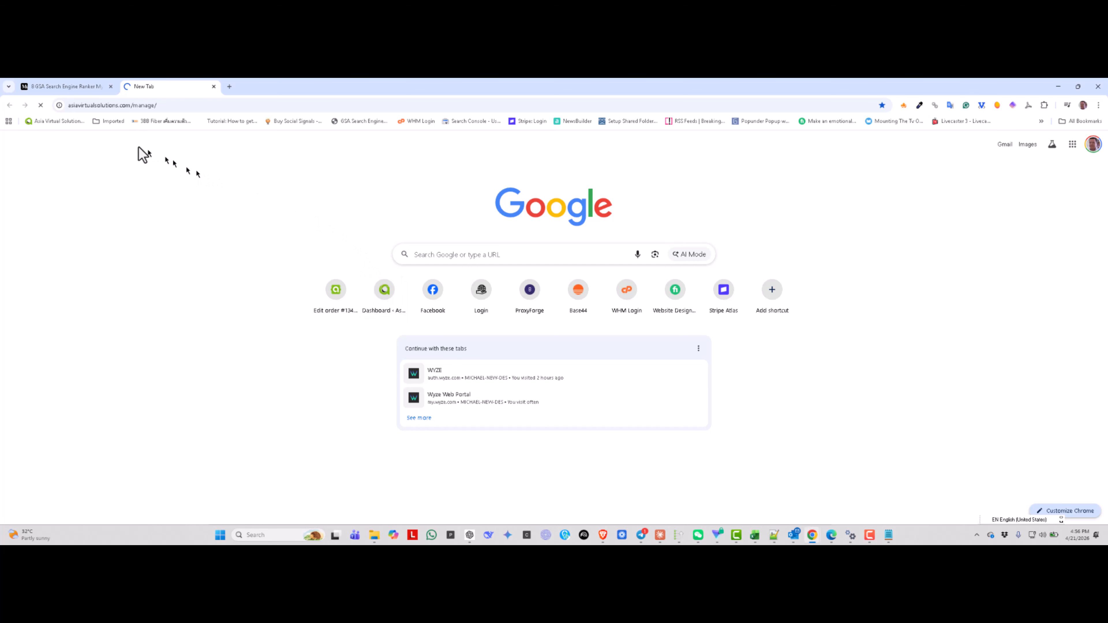
{"action": "left_click_drag", "start_coordinate": [167, 104], "coordinate": [133, 110]}
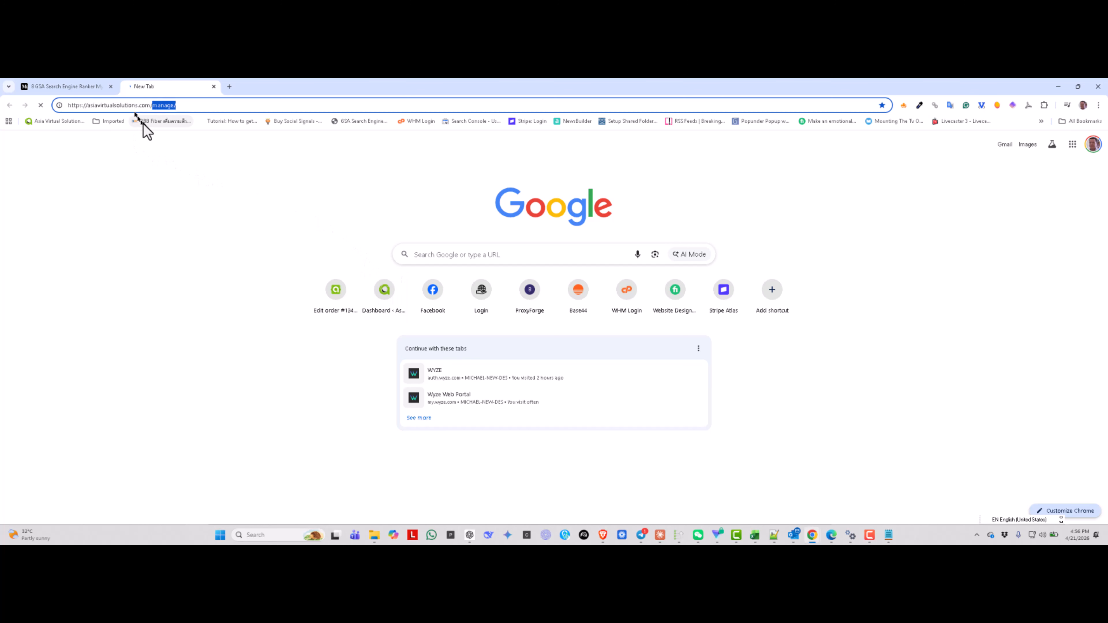
{"action": "type", "text": "shop"}
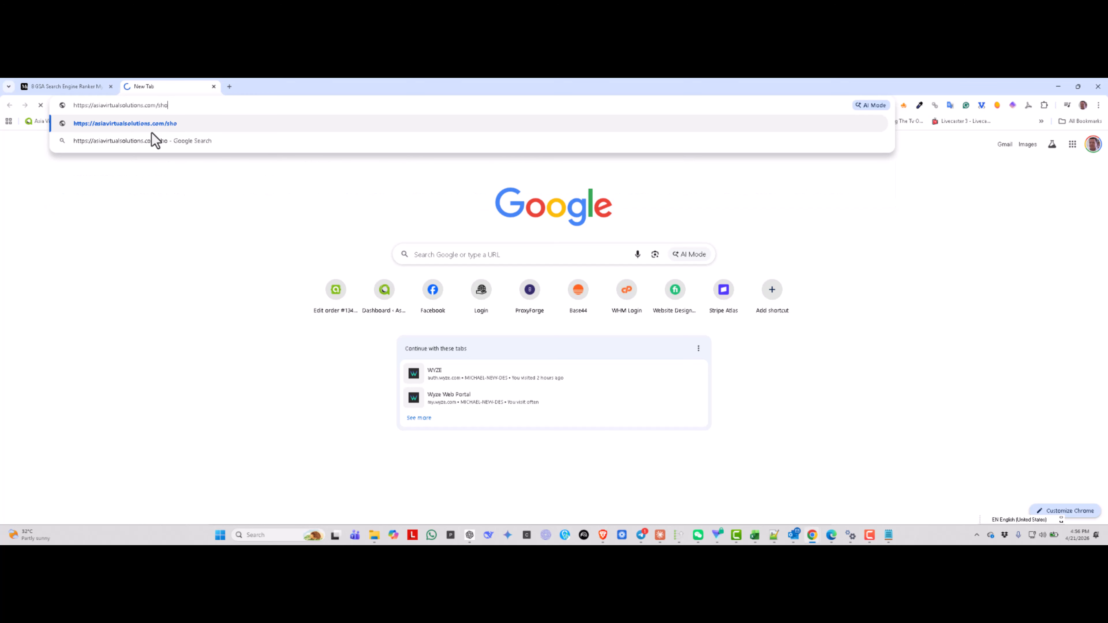
{"action": "key", "text": "Return"}
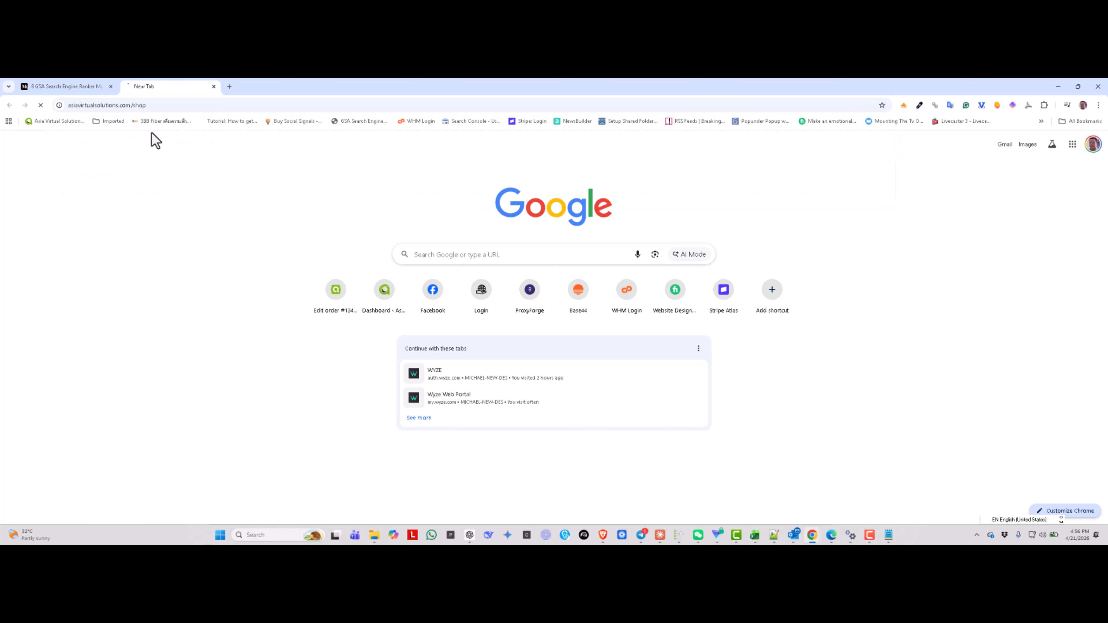
- Browse the shop's products and open the GSA Search Engine Ranker Email packs product page
{"action": "left_click", "coordinate": [176, 105]}
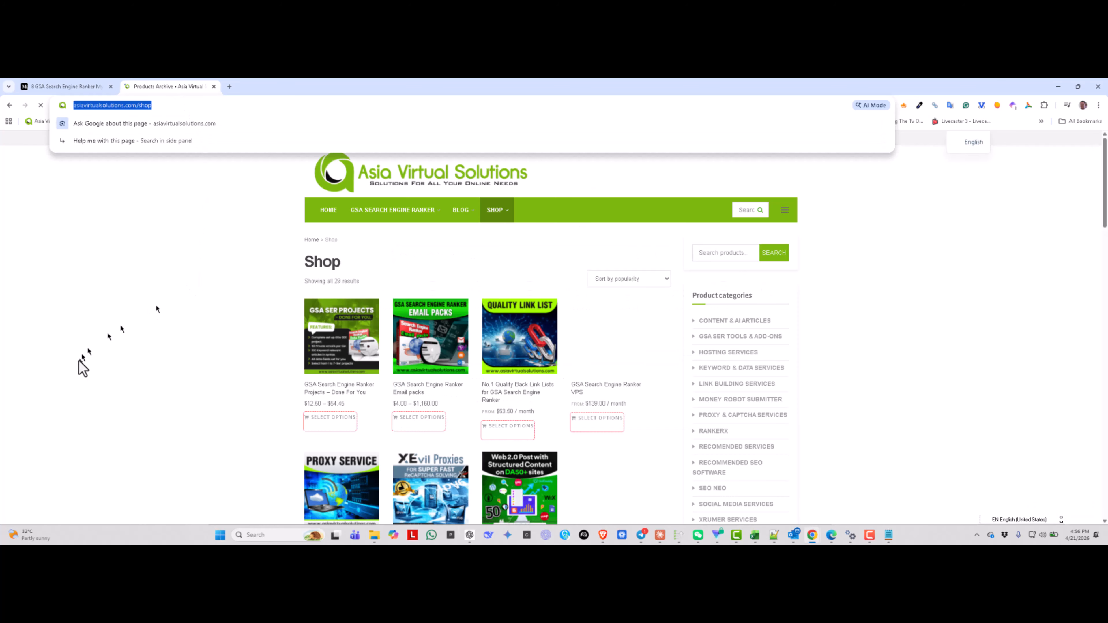
{"action": "scroll", "coordinate": [646, 345], "scroll_direction": "down", "scroll_amount": 3}
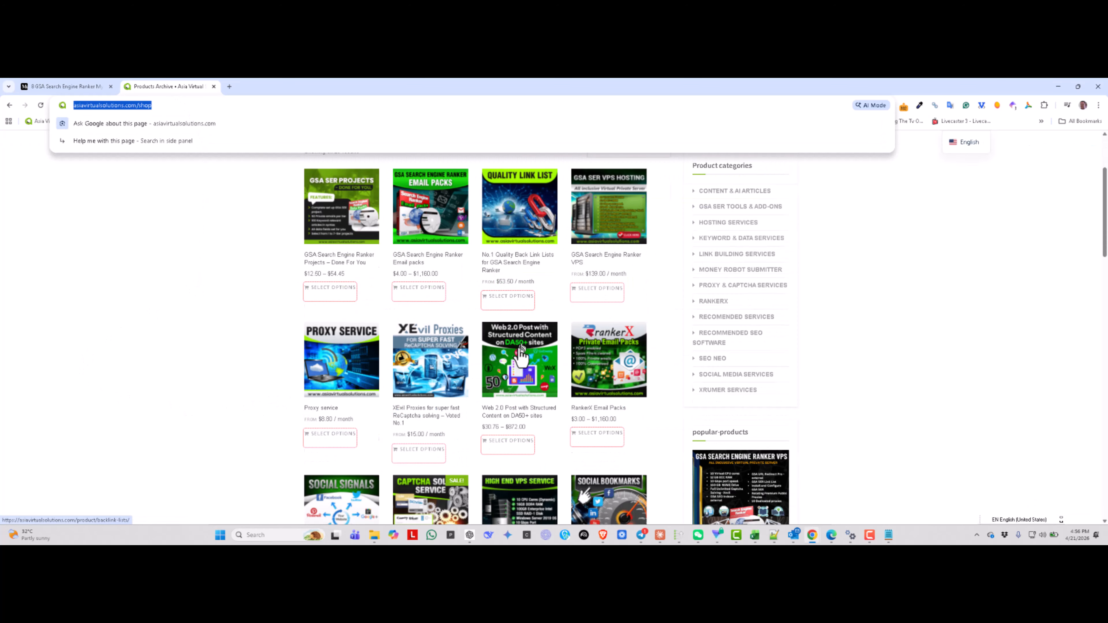
{"action": "scroll", "coordinate": [500, 337], "scroll_direction": "up", "scroll_amount": 3}
{"action": "left_click", "coordinate": [438, 337]}
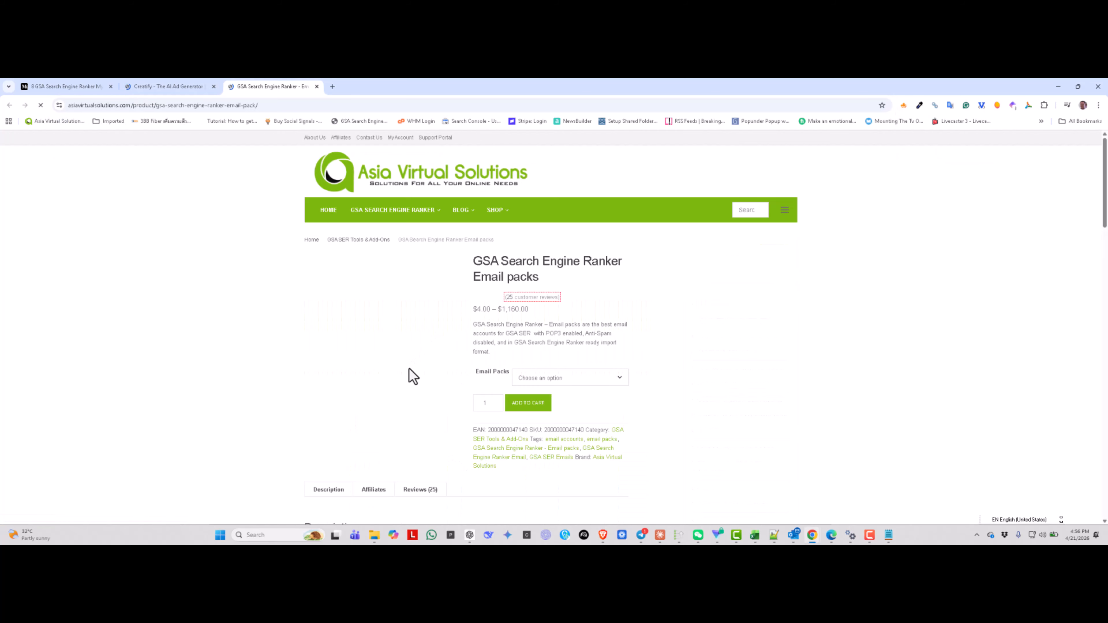
- Look through the available email pack sizes and select 50 Sub Domain Emails
{"action": "scroll", "coordinate": [543, 337], "scroll_direction": "down", "scroll_amount": 2}
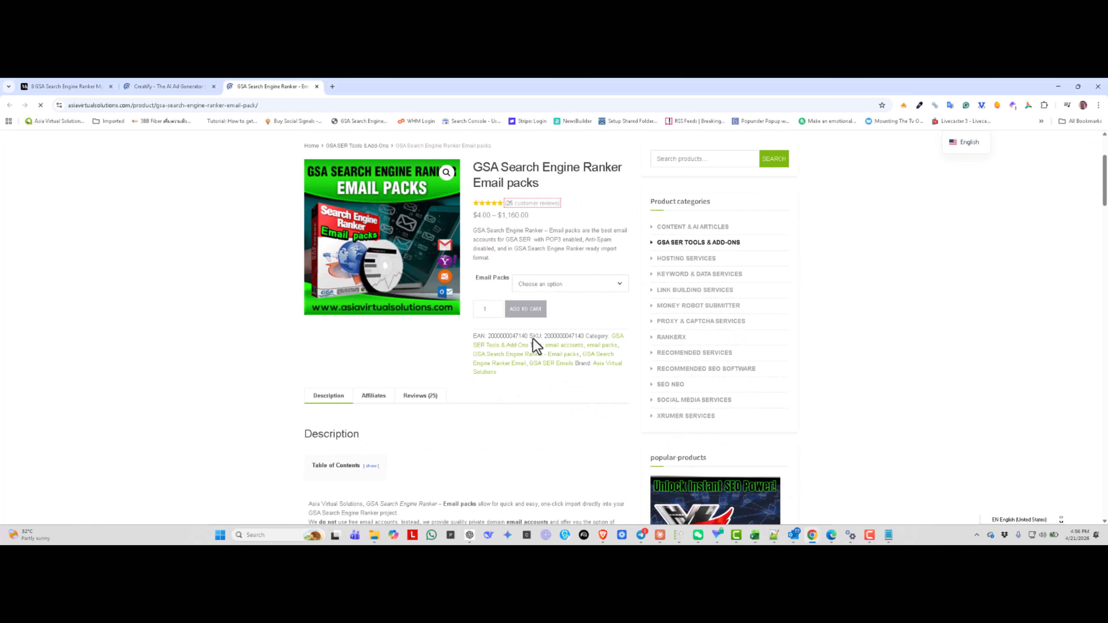
{"action": "scroll", "coordinate": [585, 295], "scroll_direction": "down", "scroll_amount": 1}
{"action": "left_click", "coordinate": [550, 247]}
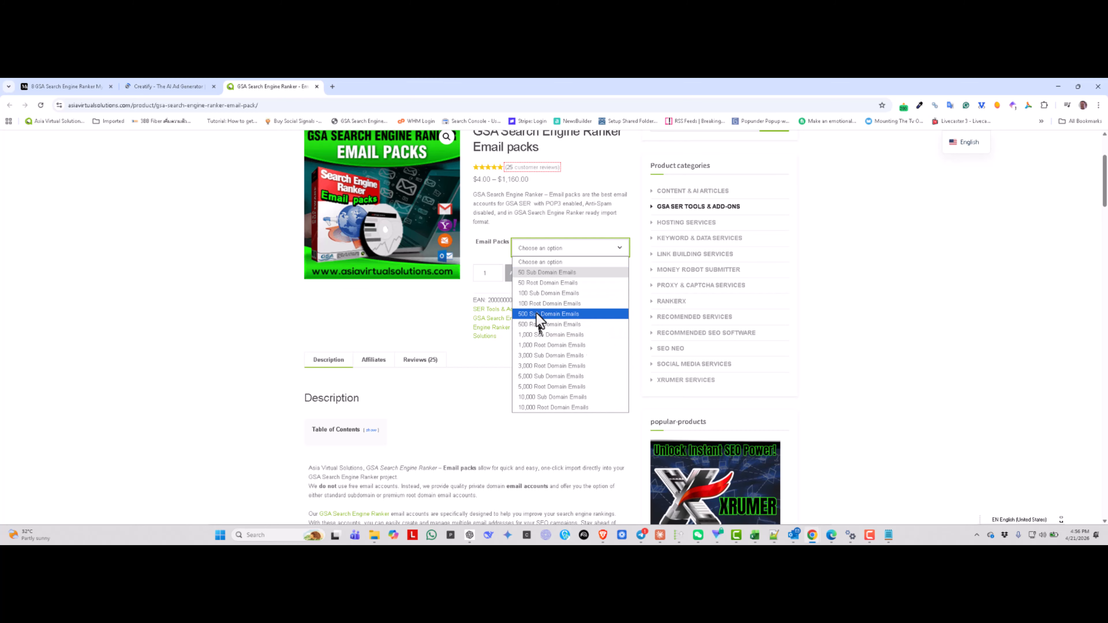
{"action": "left_click", "coordinate": [531, 271]}
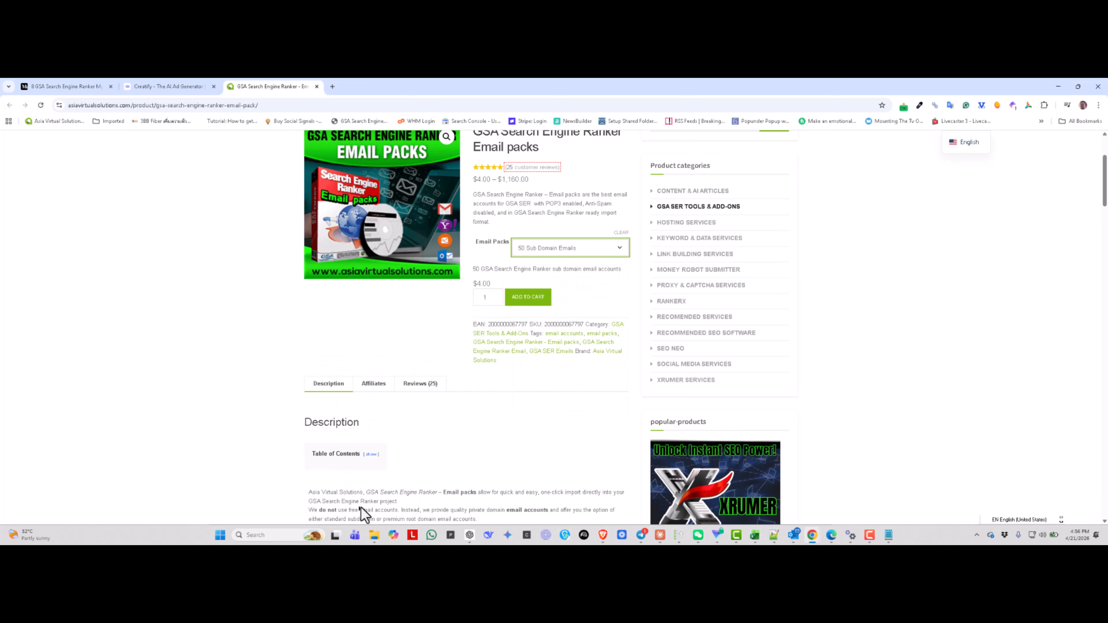
- Minimize the browser, chat, file folder and text editor windows to clear the desktop around the GSA Search Engine Ranker window
{"action": "left_click", "coordinate": [374, 535]}
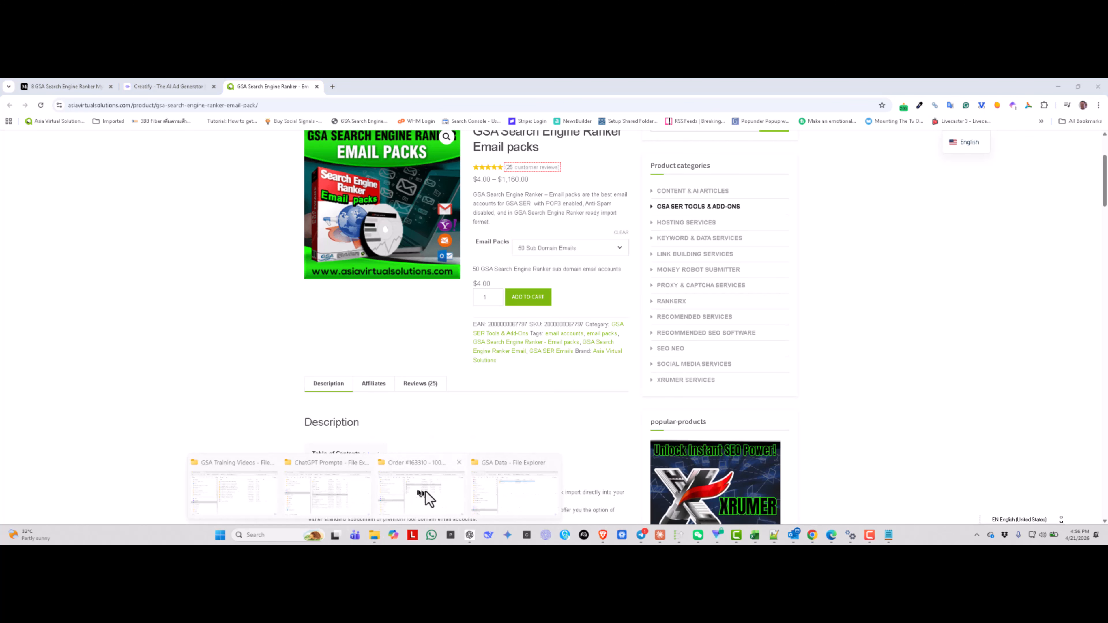
{"action": "left_click", "coordinate": [1059, 88]}
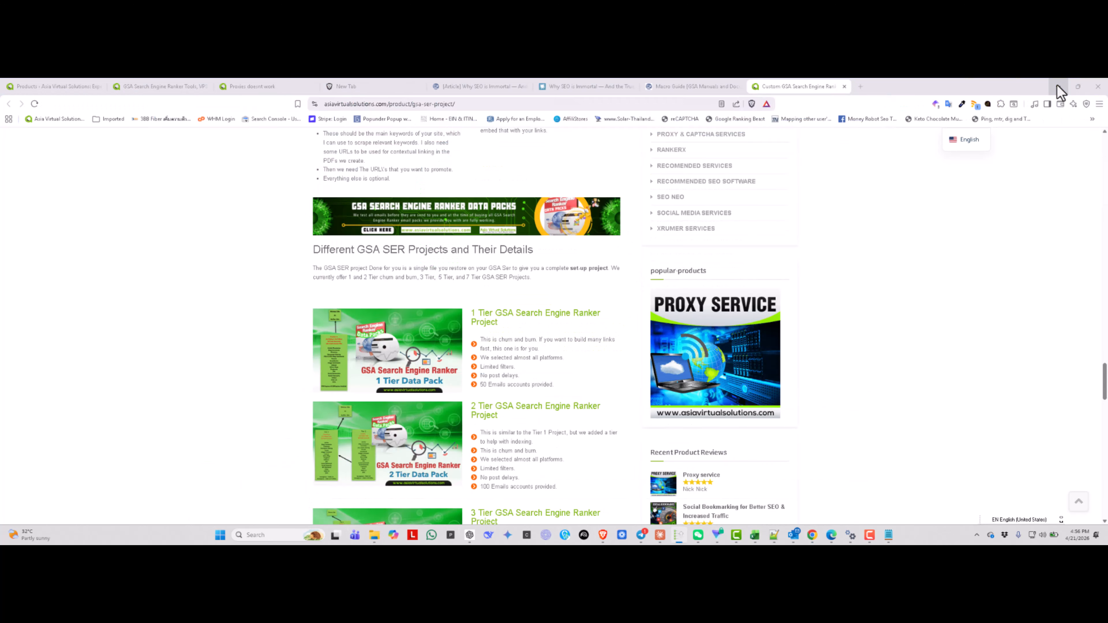
{"action": "left_click", "coordinate": [1059, 86]}
{"action": "left_click", "coordinate": [855, 101]}
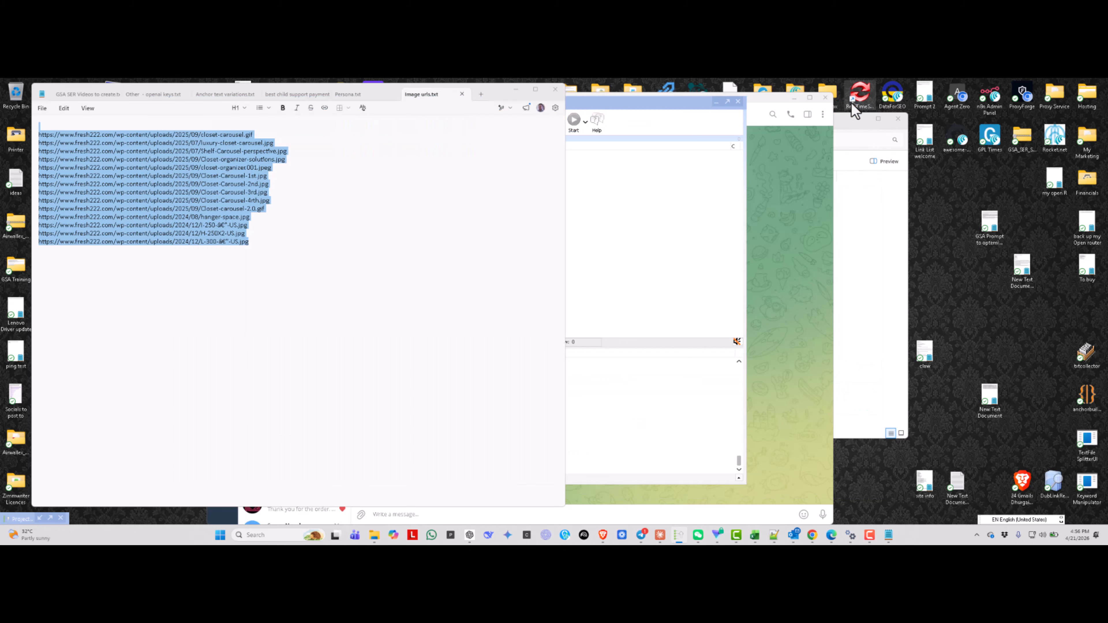
{"action": "left_click", "coordinate": [795, 97]}
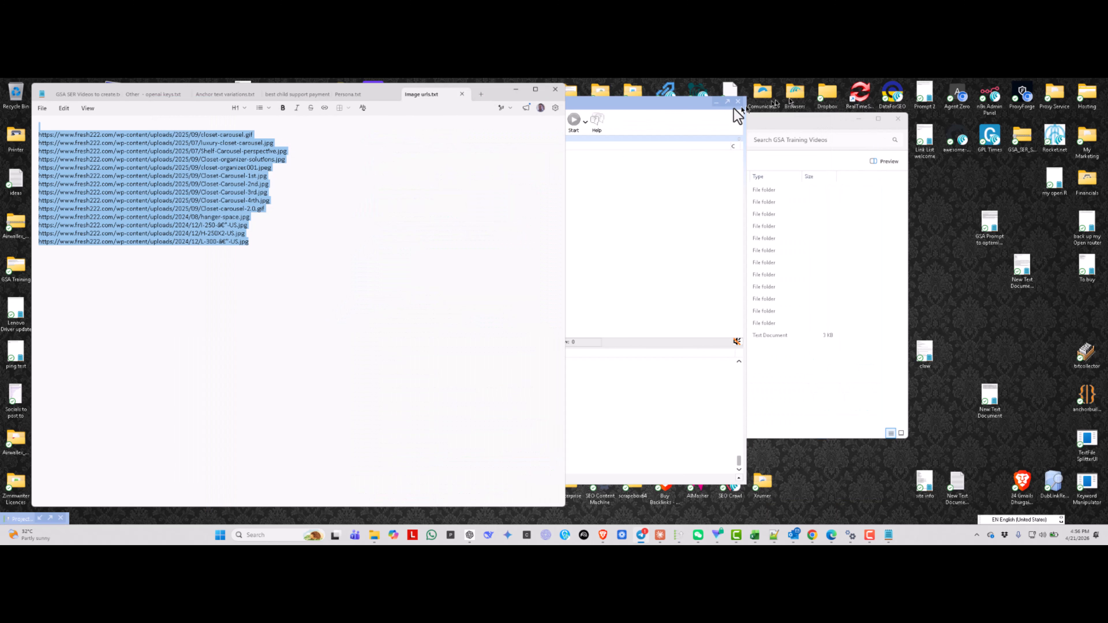
{"action": "left_click", "coordinate": [858, 119]}
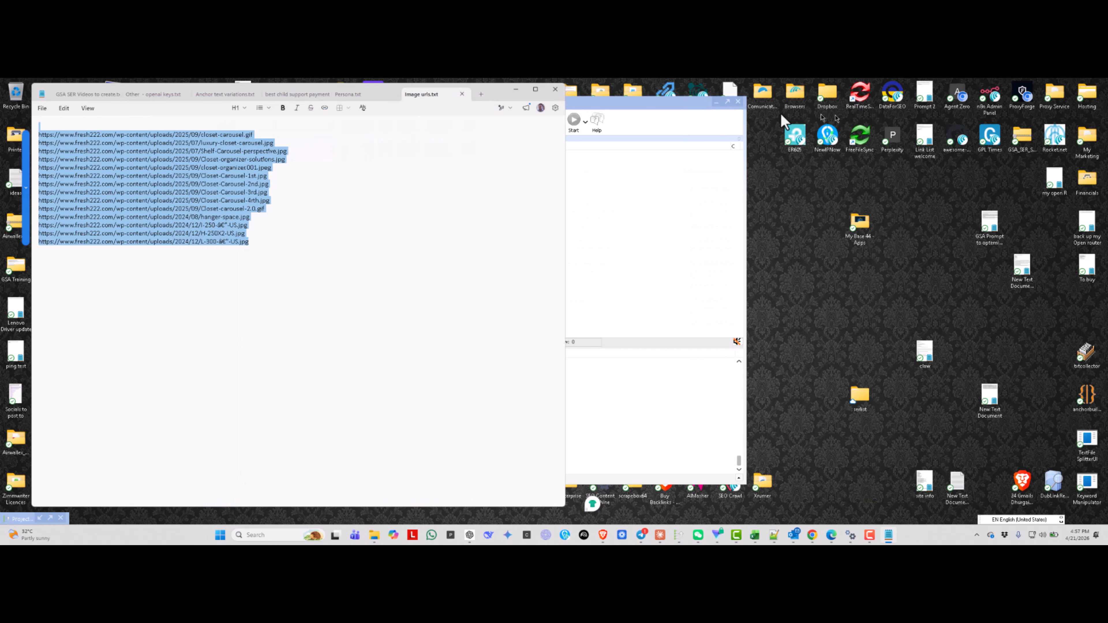
{"action": "left_click", "coordinate": [718, 112]}
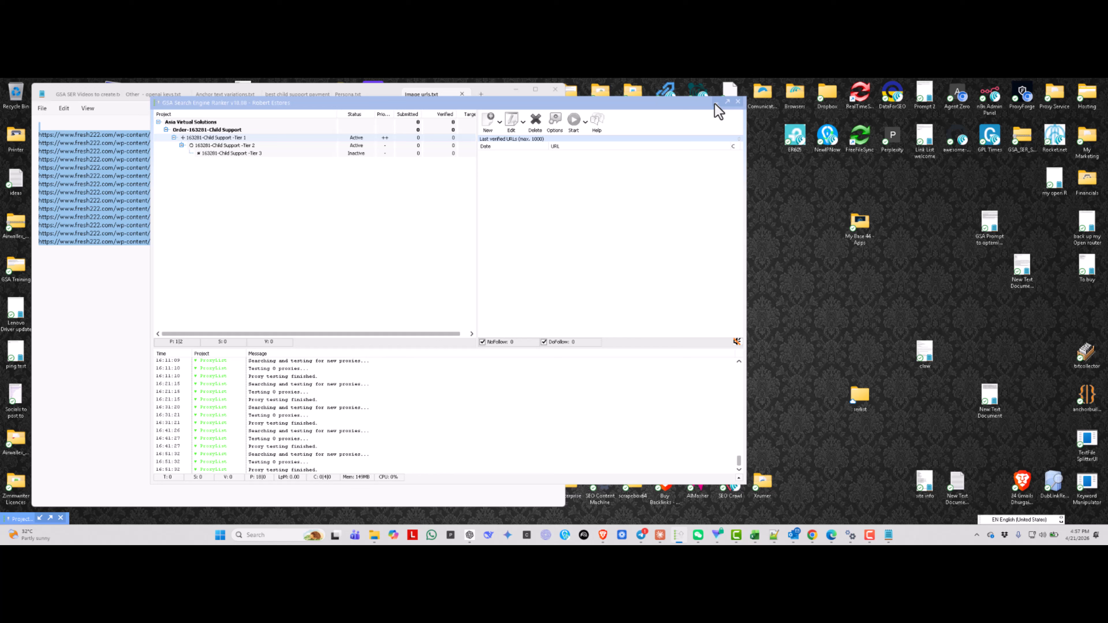
{"action": "left_click", "coordinate": [518, 89]}
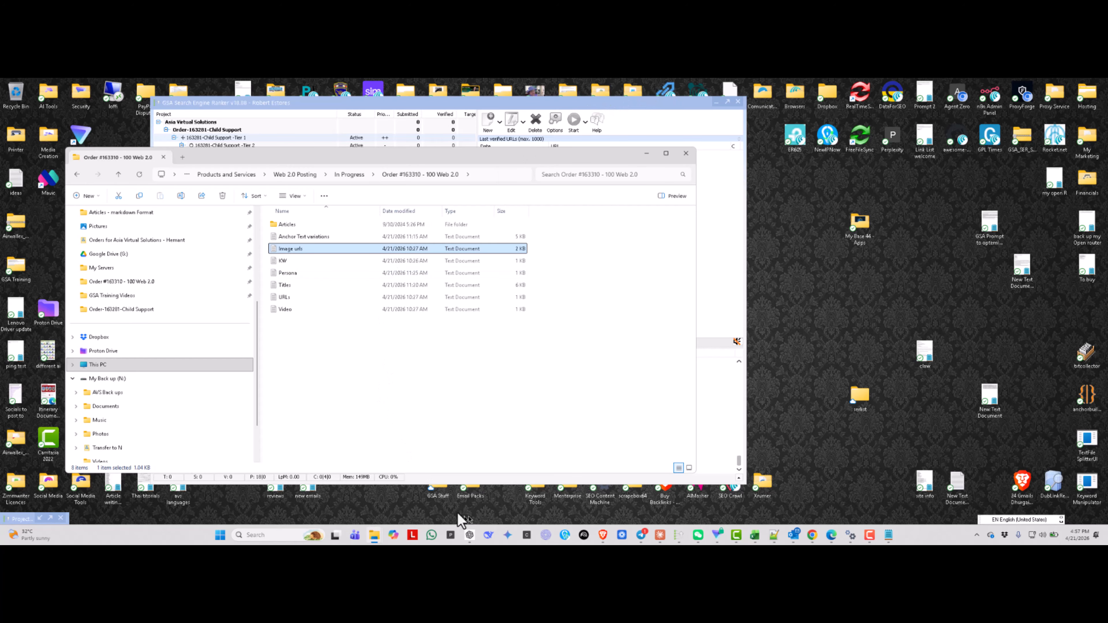
- Open the Email Packs folder from the desktop, go to Sub Domain - Email Accounts > 50, and open the text file "50 Emails --1"
{"action": "left_click", "coordinate": [472, 505]}
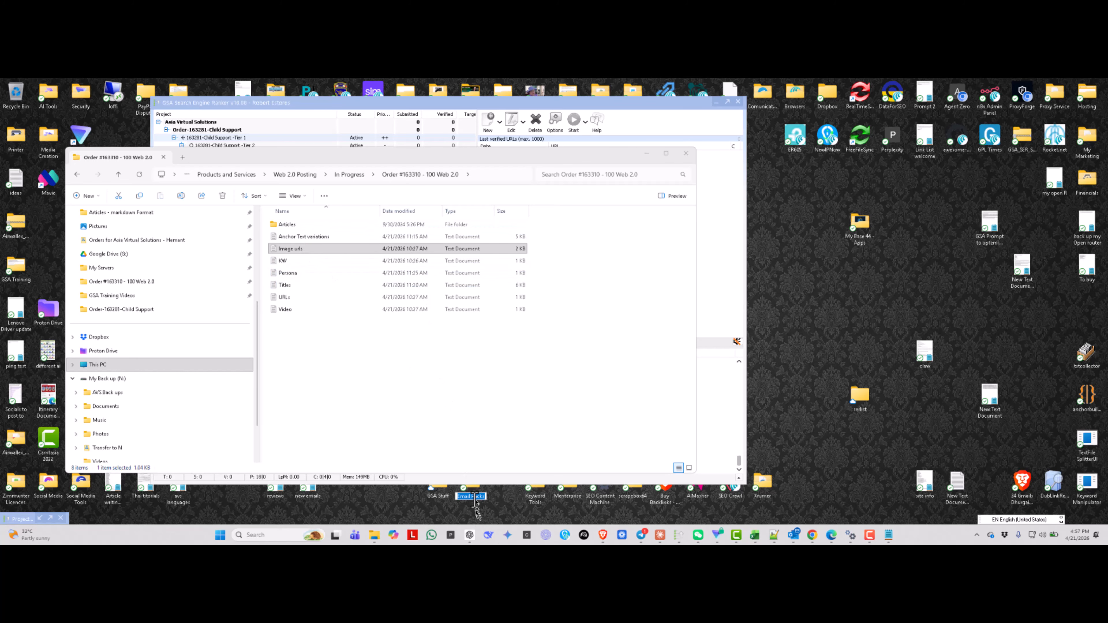
{"action": "left_click", "coordinate": [475, 498]}
{"action": "double_click", "coordinate": [477, 496]}
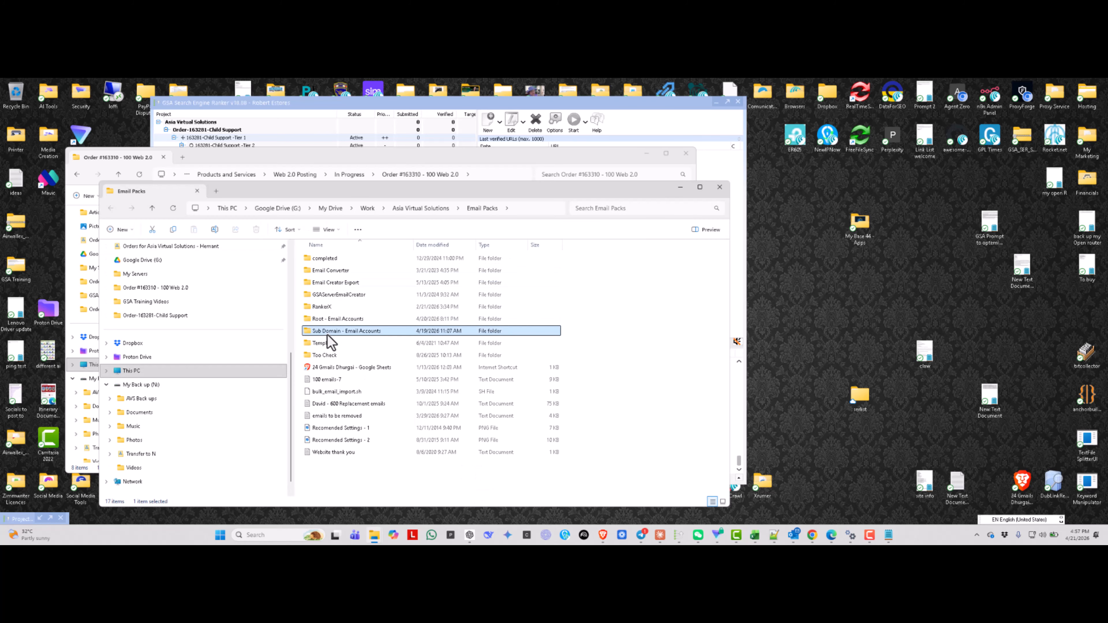
{"action": "double_click", "coordinate": [332, 331]}
{"action": "double_click", "coordinate": [315, 258]}
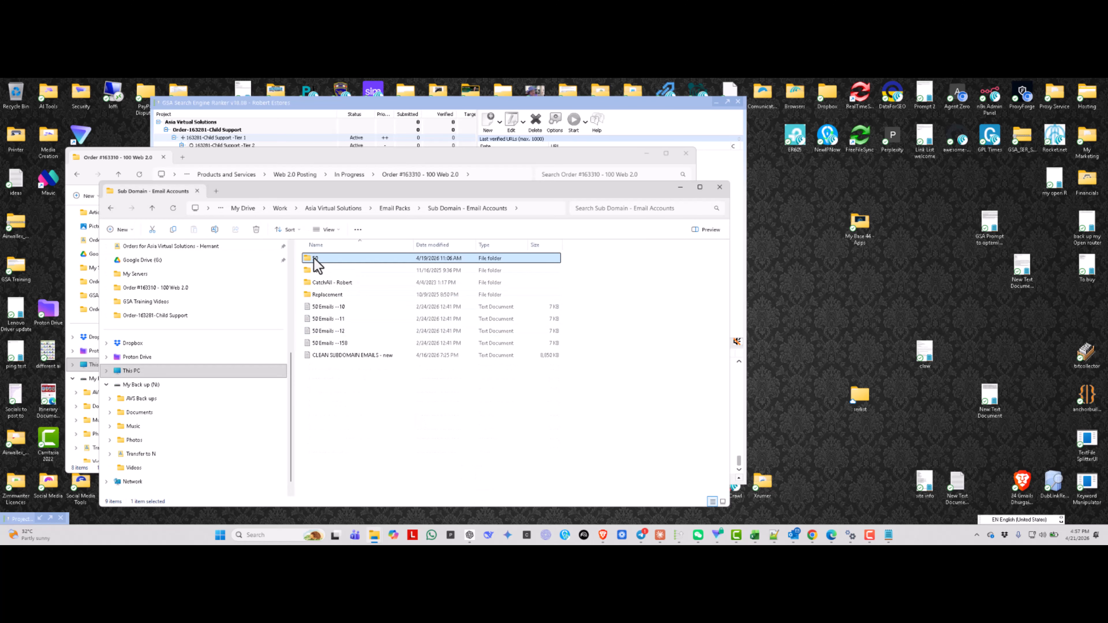
{"action": "left_click", "coordinate": [320, 261]}
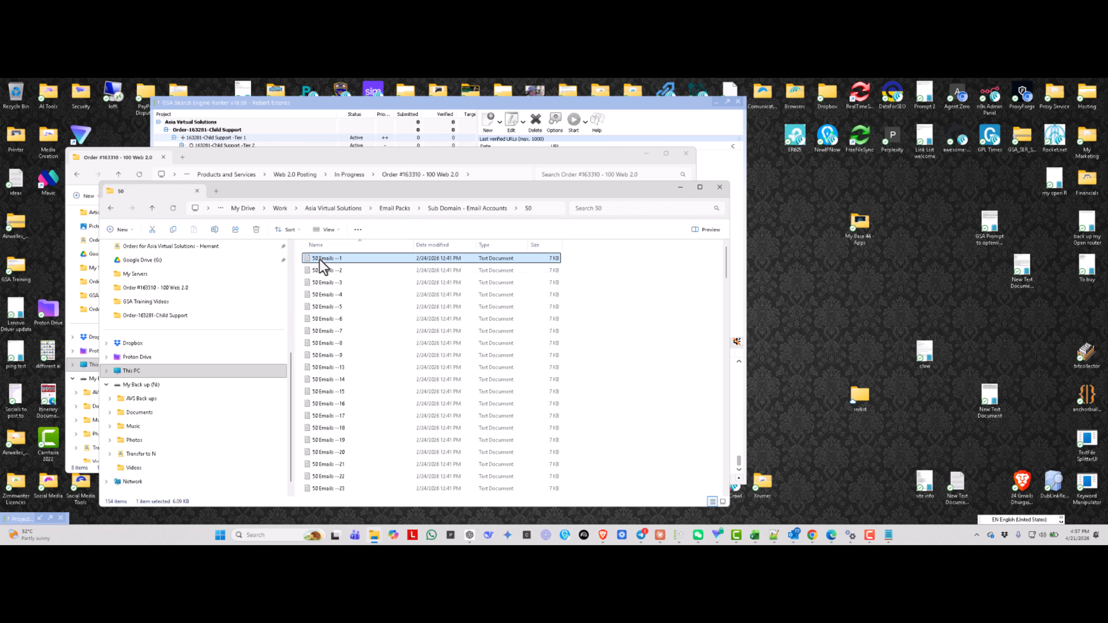
{"action": "double_click", "coordinate": [319, 261]}
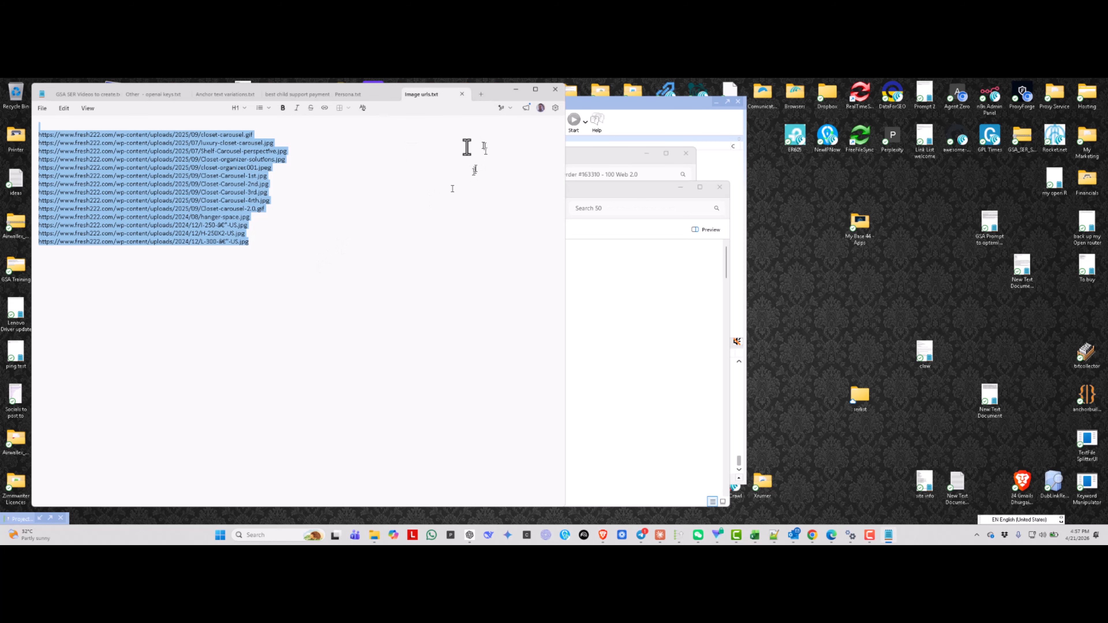
{"action": "left_click", "coordinate": [515, 89]}
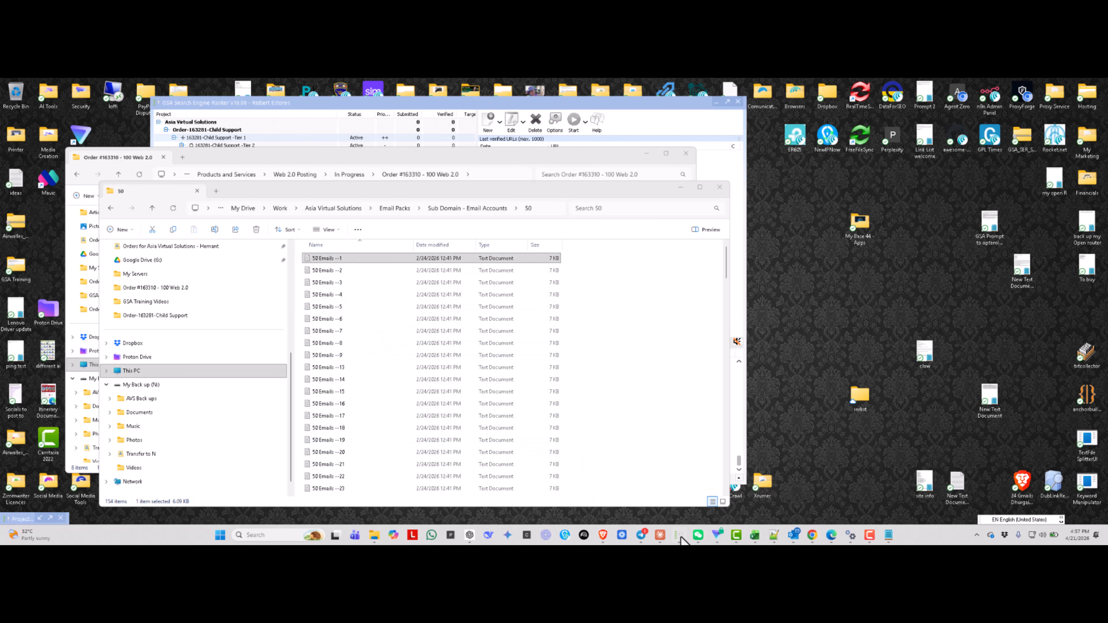
- Switch to GSA Search Engine Ranker and import all accounts from the first text file in the order's Emails folder, keeping them in the file
{"action": "left_click", "coordinate": [678, 535]}
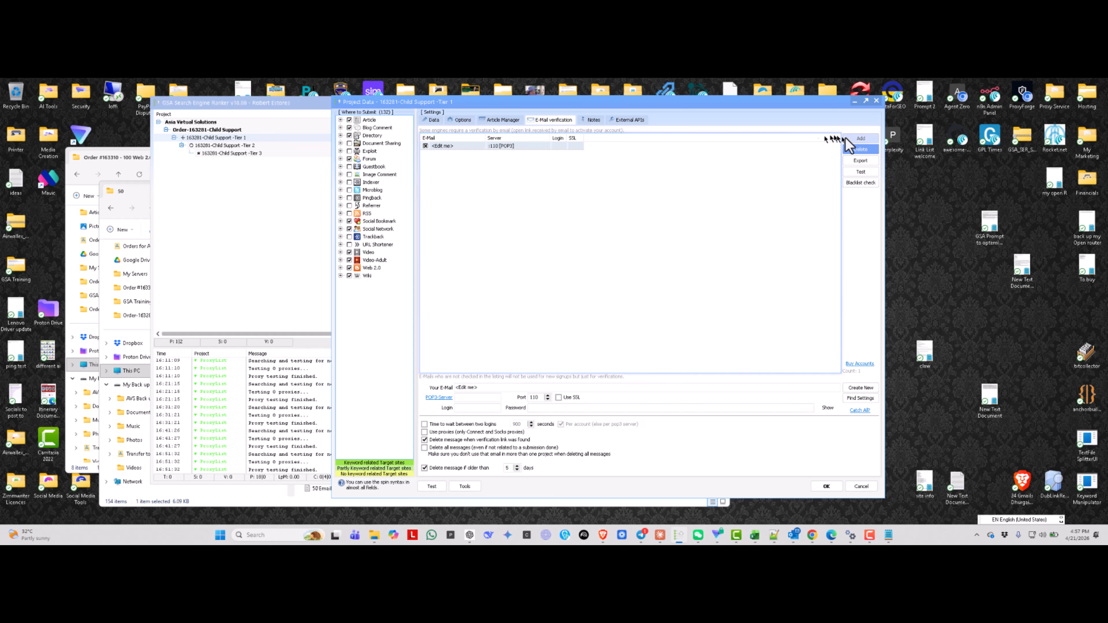
{"action": "left_click", "coordinate": [853, 138]}
{"action": "left_click", "coordinate": [873, 159]}
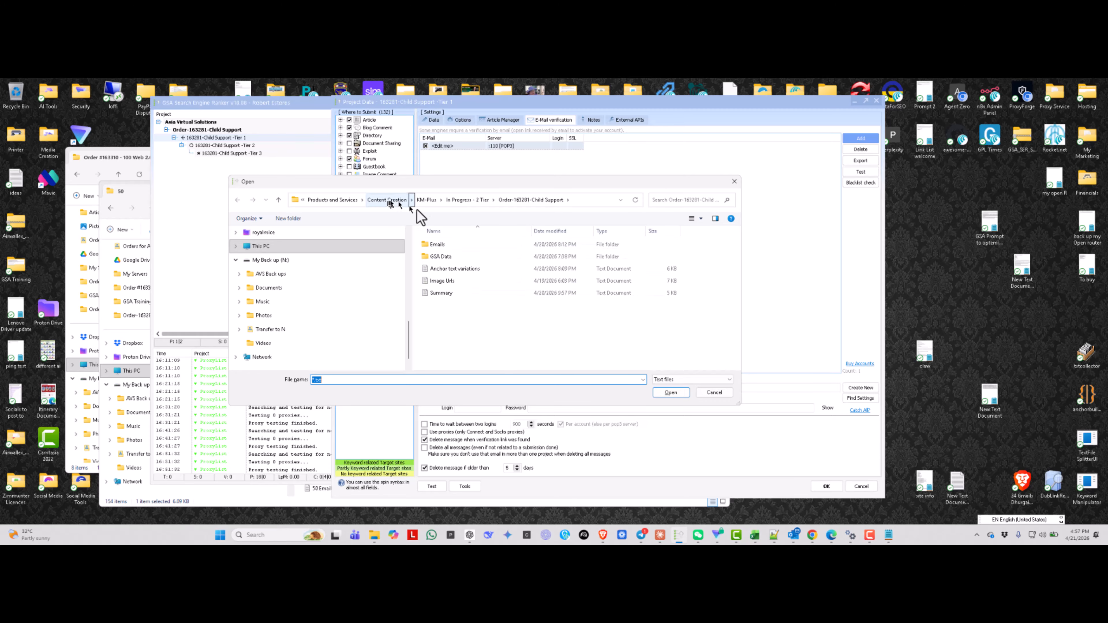
{"action": "left_click", "coordinate": [439, 246]}
{"action": "double_click", "coordinate": [440, 245]}
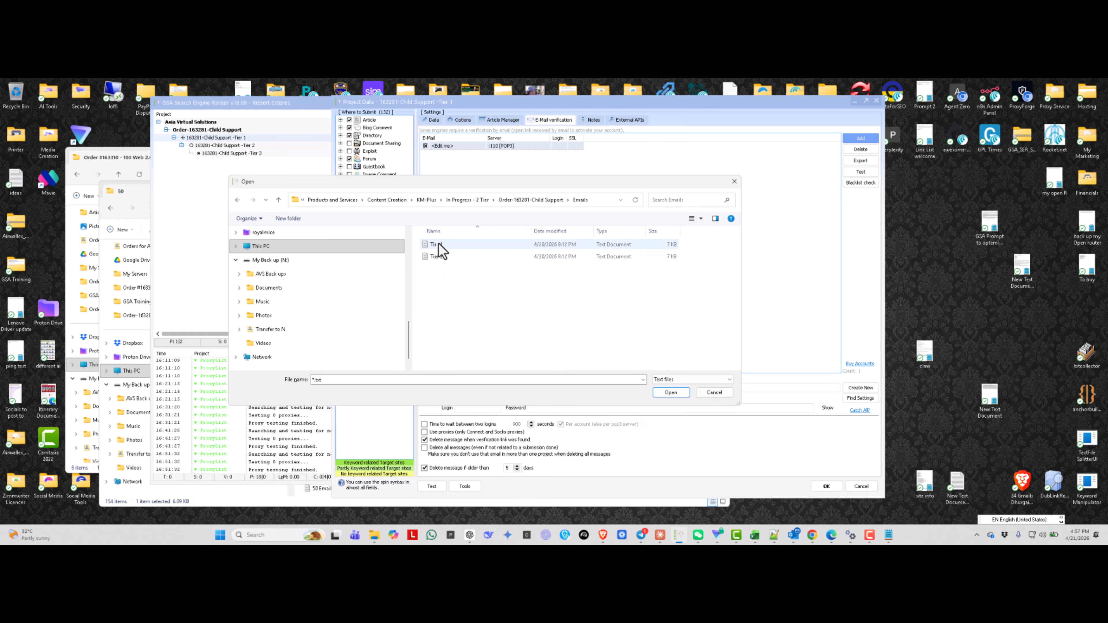
{"action": "double_click", "coordinate": [439, 245]}
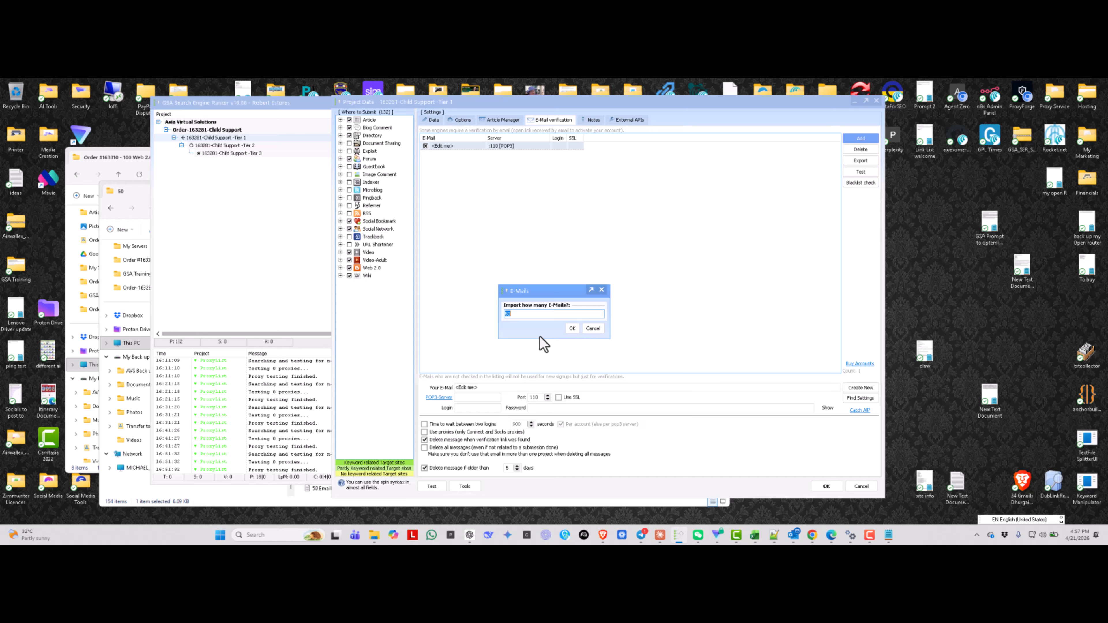
{"action": "left_click", "coordinate": [573, 329]}
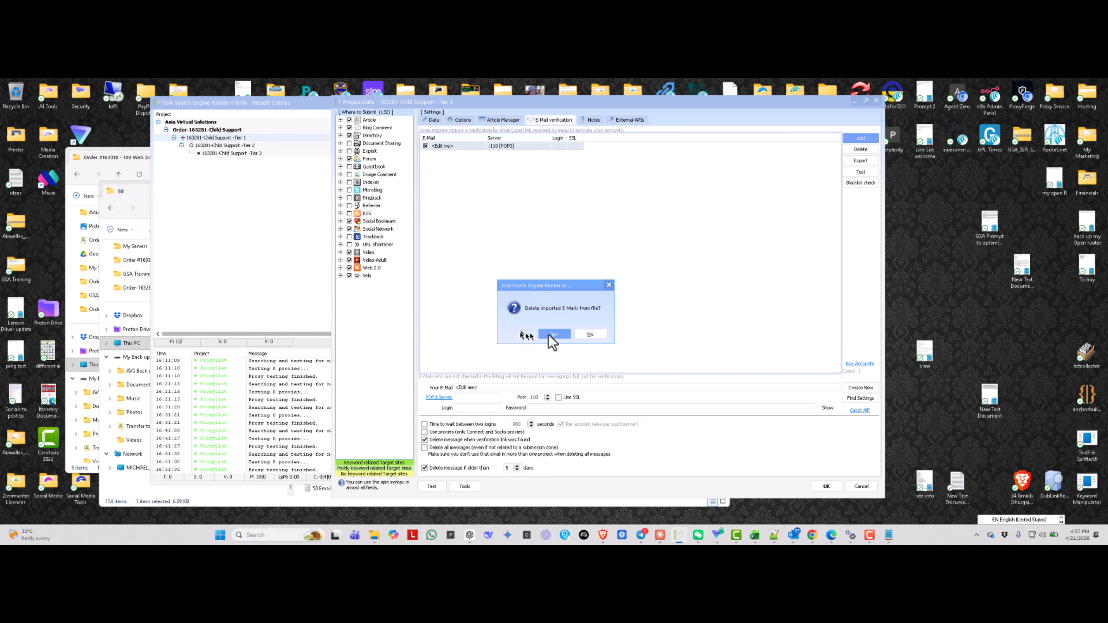
{"action": "left_click", "coordinate": [590, 334]}
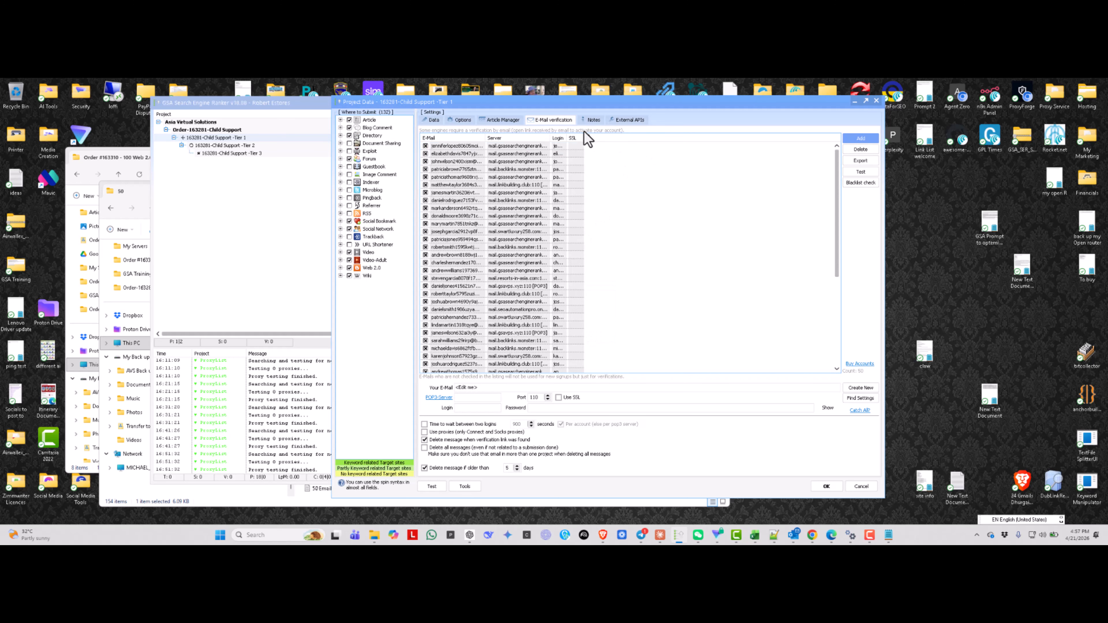
- Narrow the Server column and sort the imported verification accounts by e-mail address
{"action": "left_click_drag", "start_coordinate": [551, 138], "coordinate": [512, 145]}
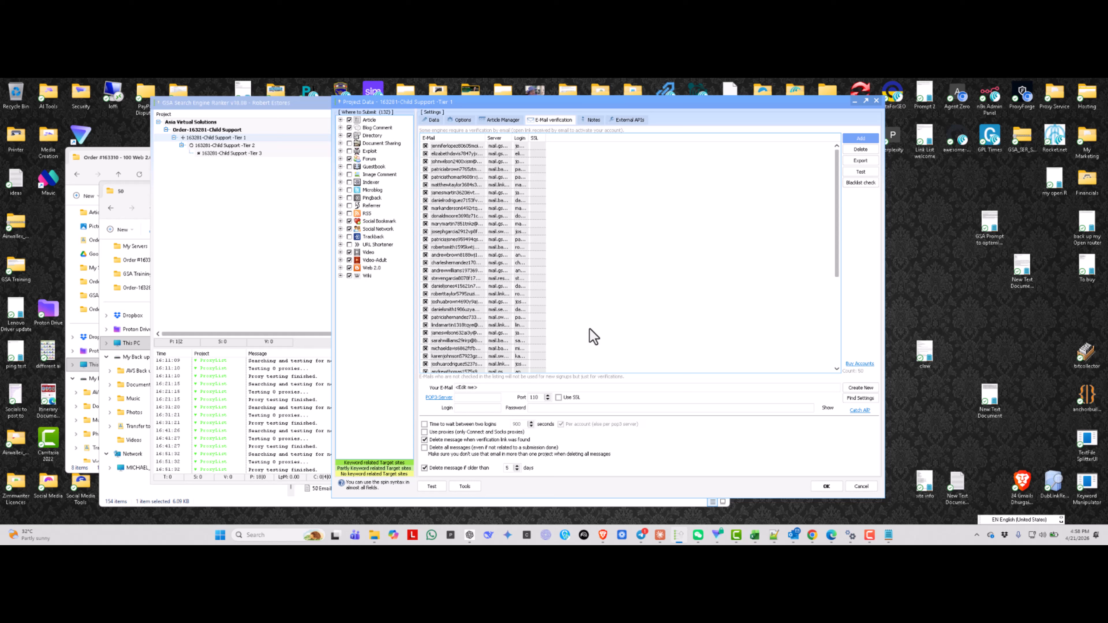
{"action": "scroll", "coordinate": [593, 336], "scroll_direction": "down", "scroll_amount": 7}
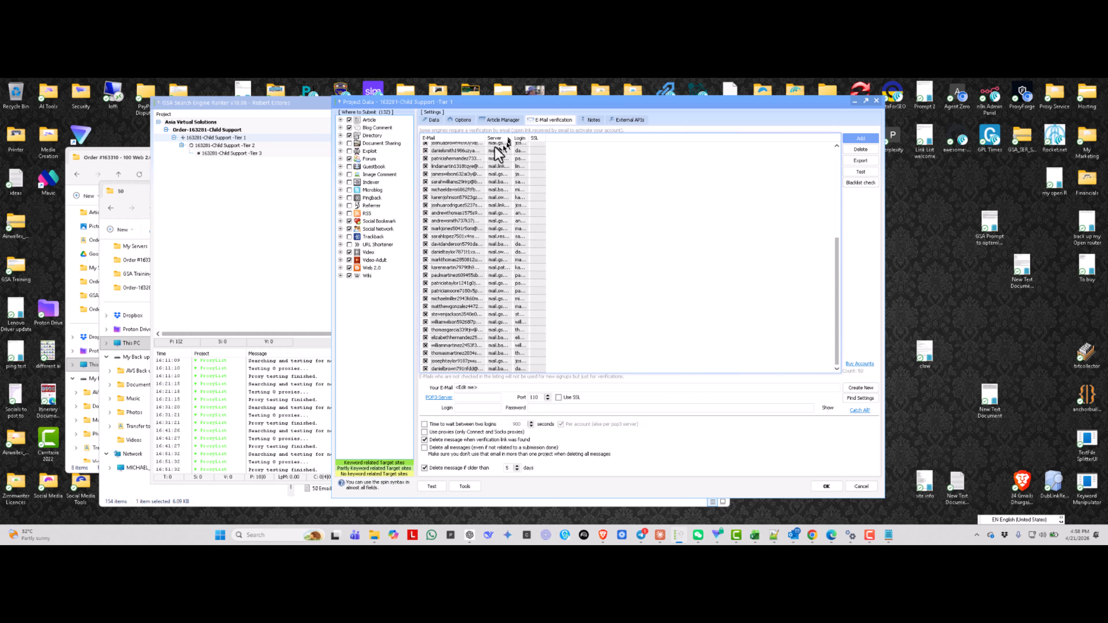
{"action": "left_click", "coordinate": [855, 173]}
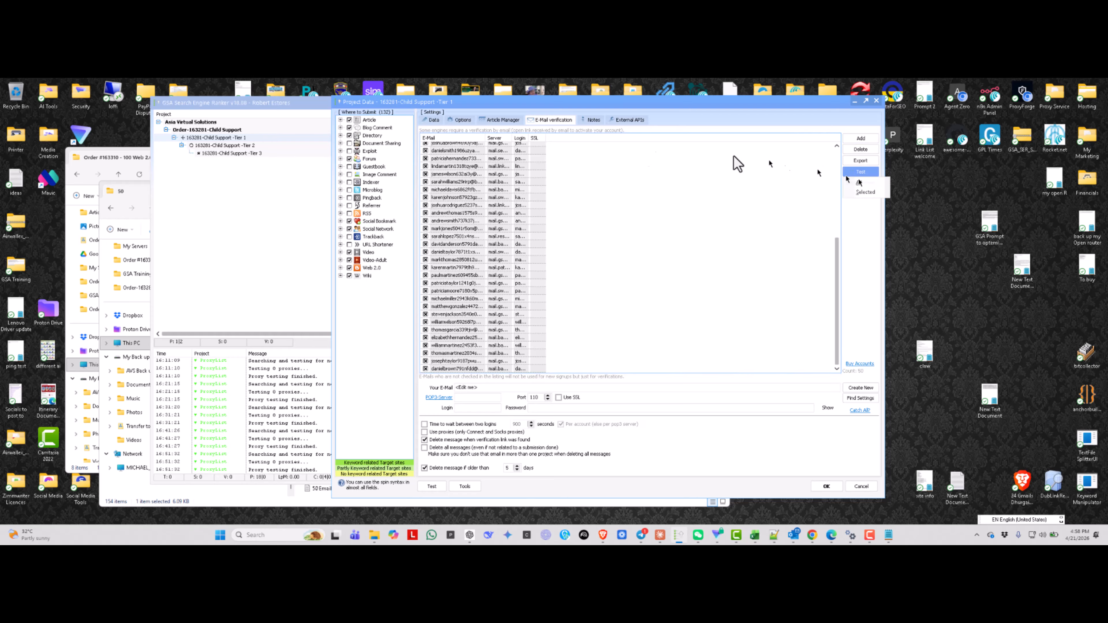
{"action": "left_click", "coordinate": [453, 139]}
- Select several e-mail accounts spread across the list, test only the selected ones, and dismiss the result
{"action": "left_click", "coordinate": [453, 152]}
{"action": "left_click", "coordinate": [454, 158], "text": "ctrl"}
{"action": "left_click", "coordinate": [455, 174], "text": "ctrl"}
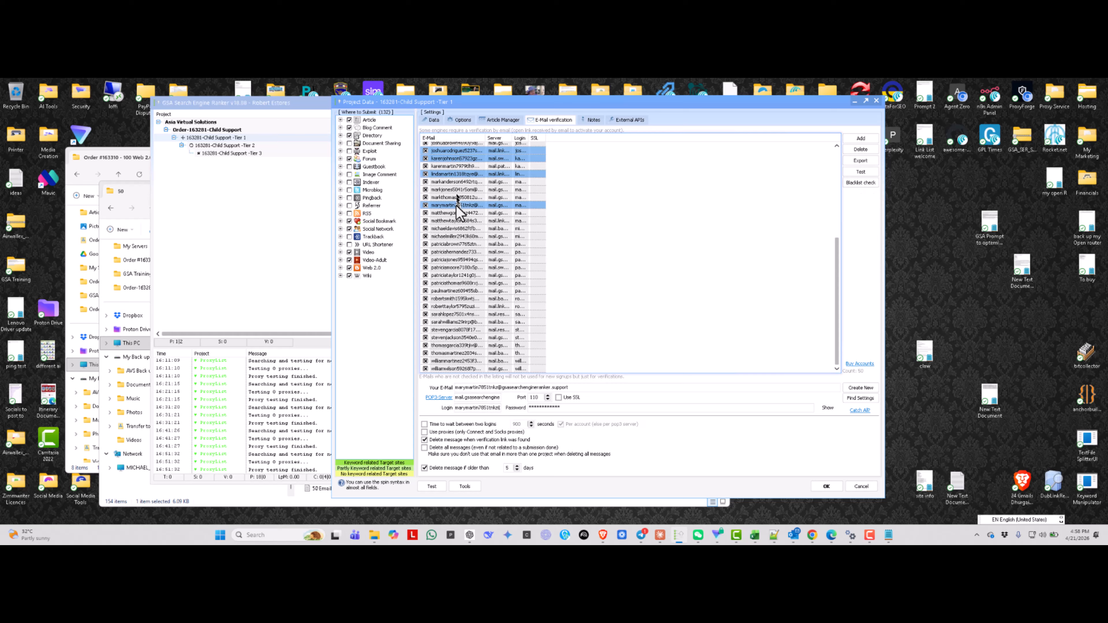
{"action": "left_click", "coordinate": [456, 220], "text": "ctrl"}
{"action": "left_click", "coordinate": [457, 275], "text": "ctrl"}
{"action": "left_click", "coordinate": [457, 330], "text": "ctrl"}
{"action": "left_click", "coordinate": [460, 352], "text": "ctrl"}
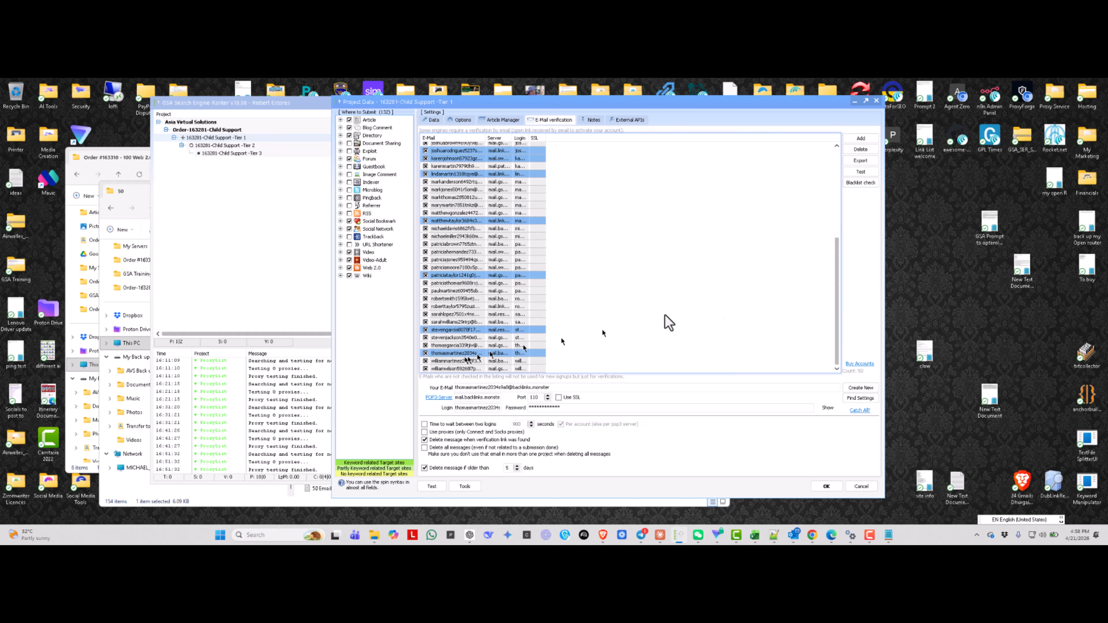
{"action": "left_click", "coordinate": [850, 171]}
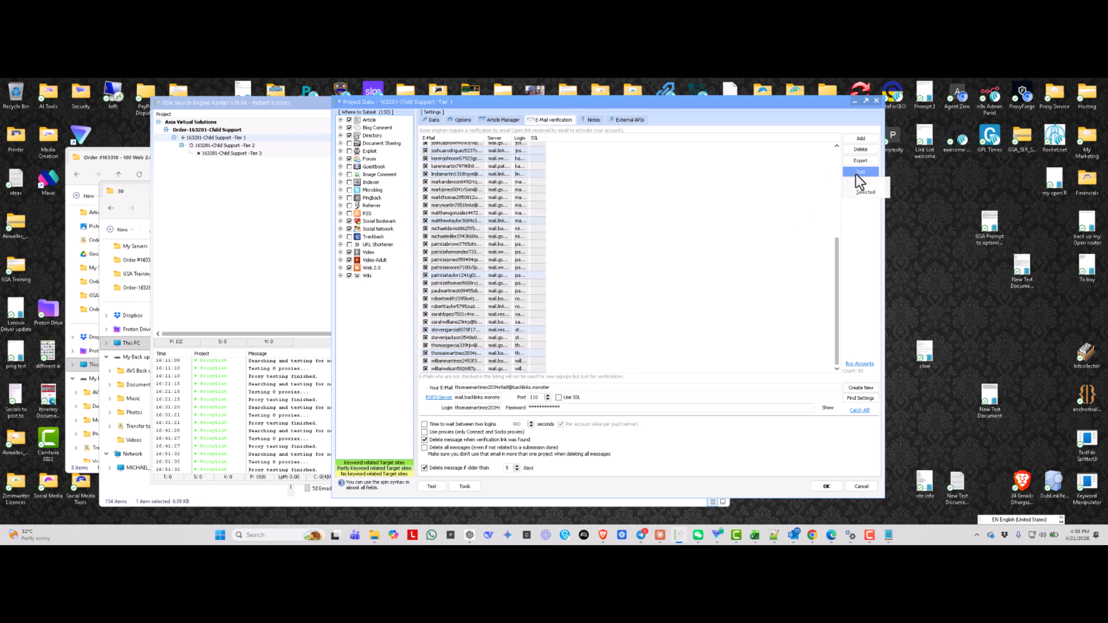
{"action": "left_click", "coordinate": [864, 192]}
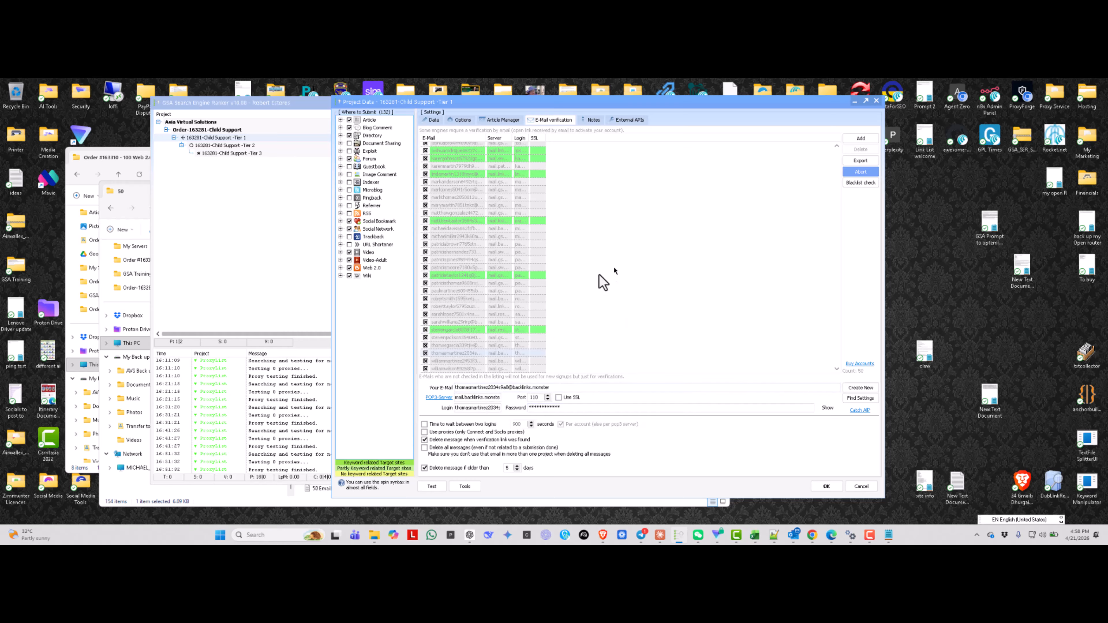
{"action": "left_click", "coordinate": [539, 398]}
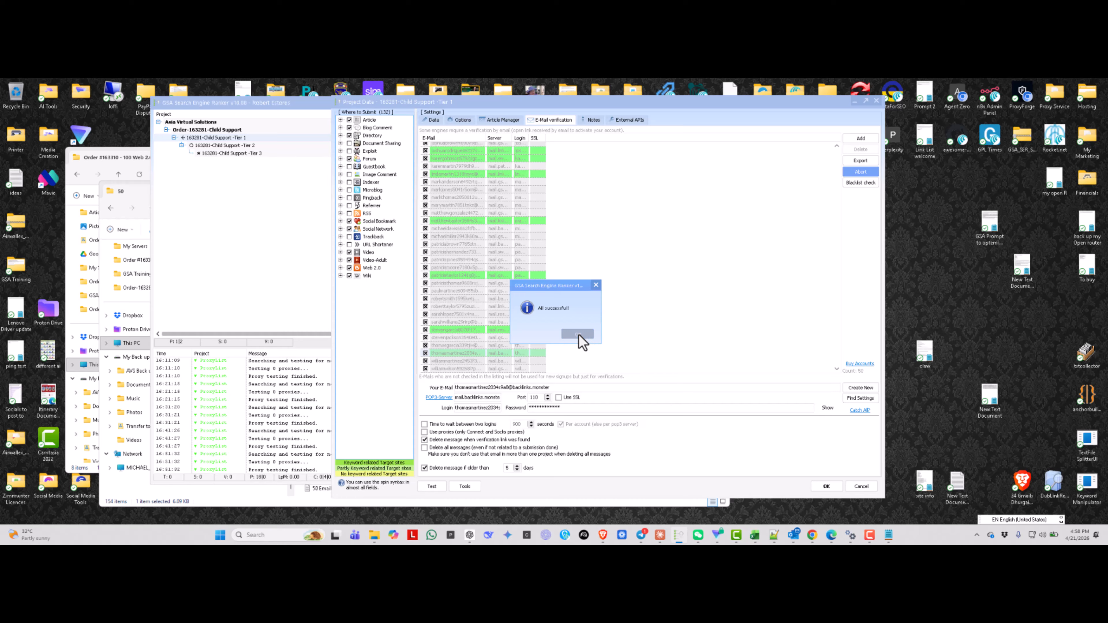
{"action": "left_click", "coordinate": [581, 335]}
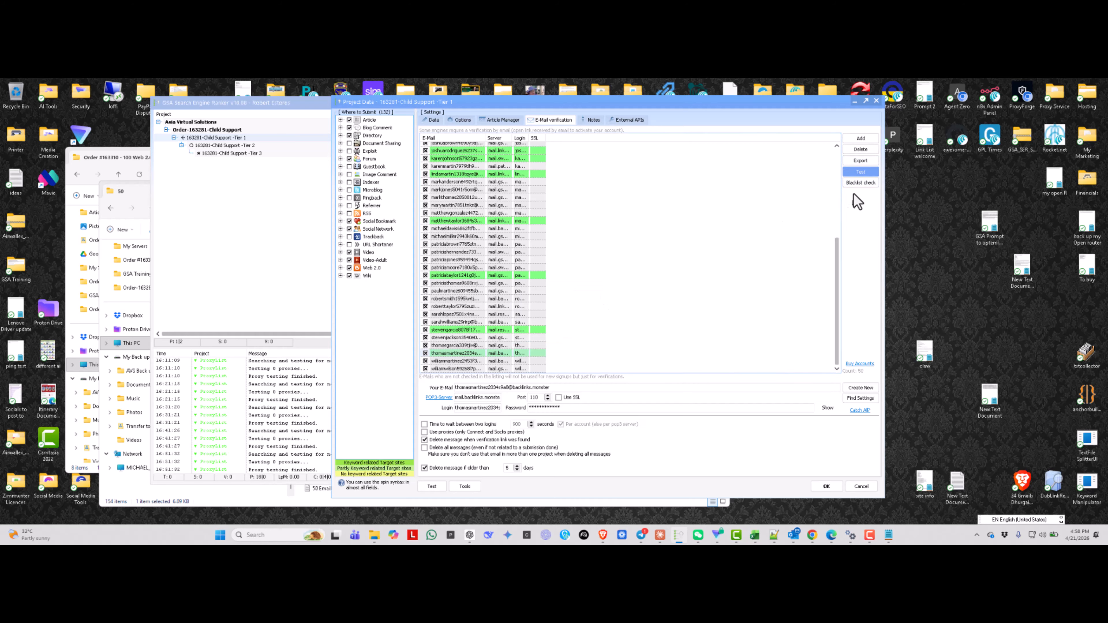
- Start a blacklist check on all the e-mail accounts, abort it, and dismiss the result
{"action": "left_click", "coordinate": [860, 183]}
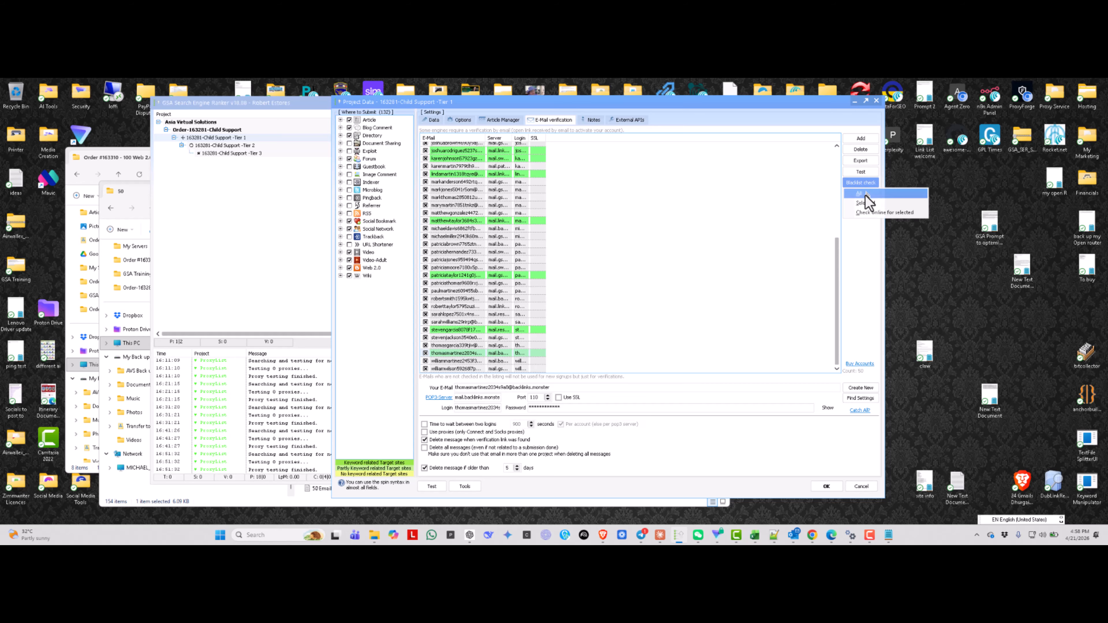
{"action": "left_click", "coordinate": [865, 195]}
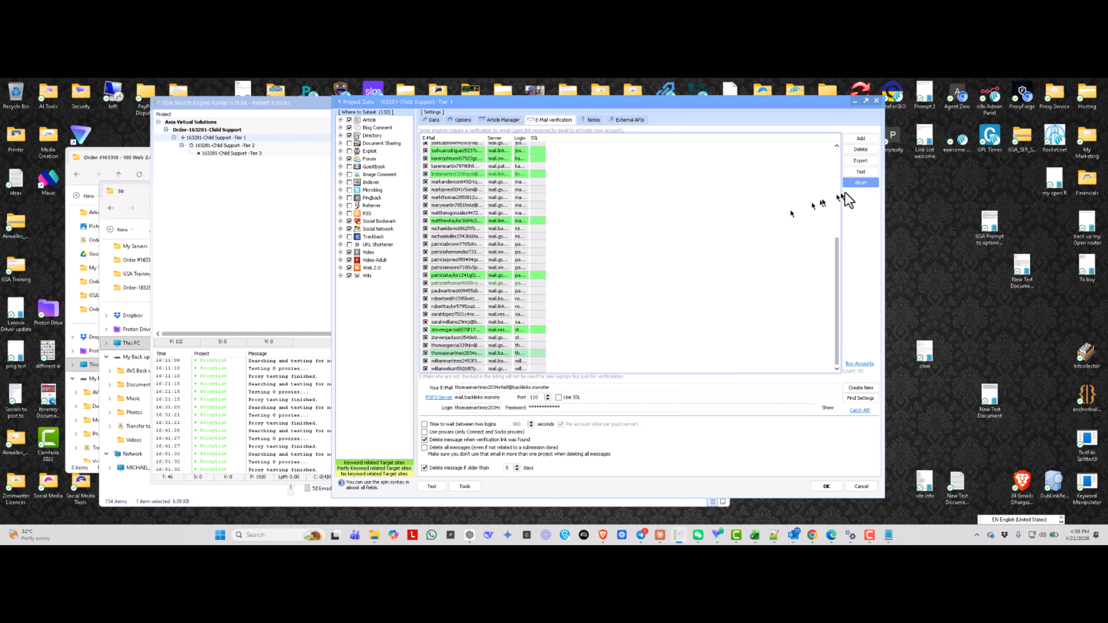
{"action": "left_click", "coordinate": [856, 184]}
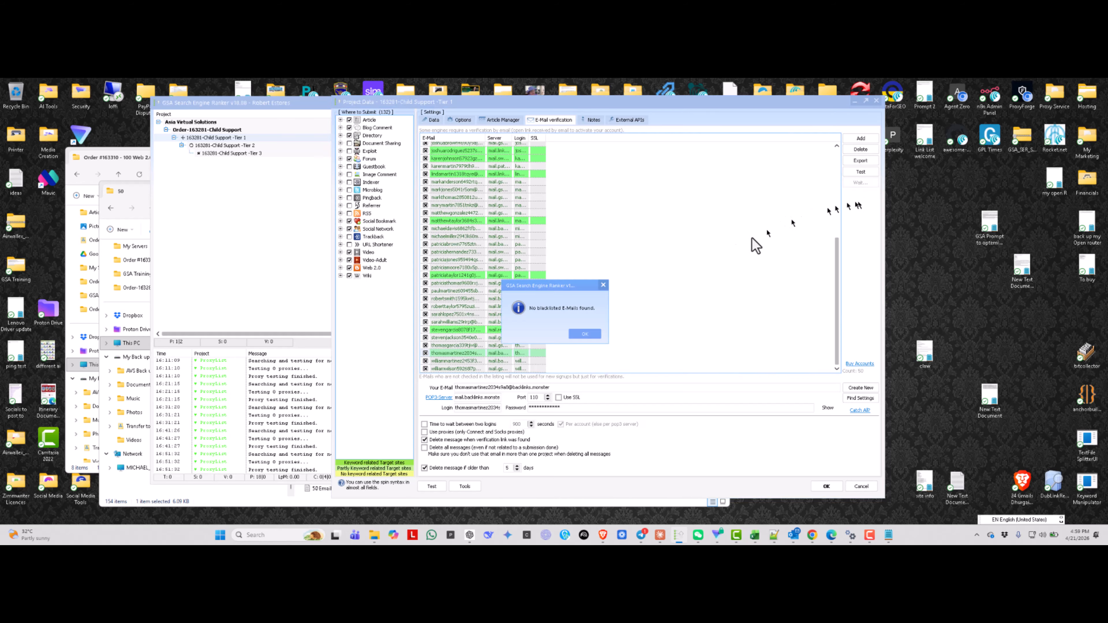
{"action": "left_click", "coordinate": [582, 335]}
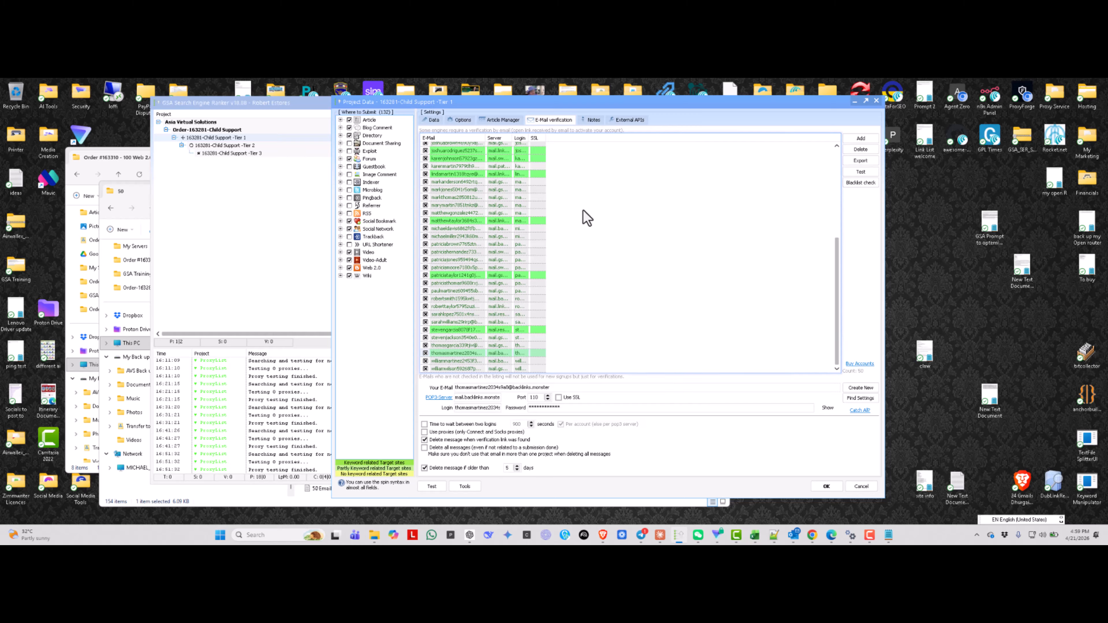
- Cancel editing the Tier 1 project and open the program's global settings at the site lists
{"action": "left_click_drag", "start_coordinate": [583, 104], "coordinate": [757, 103]}
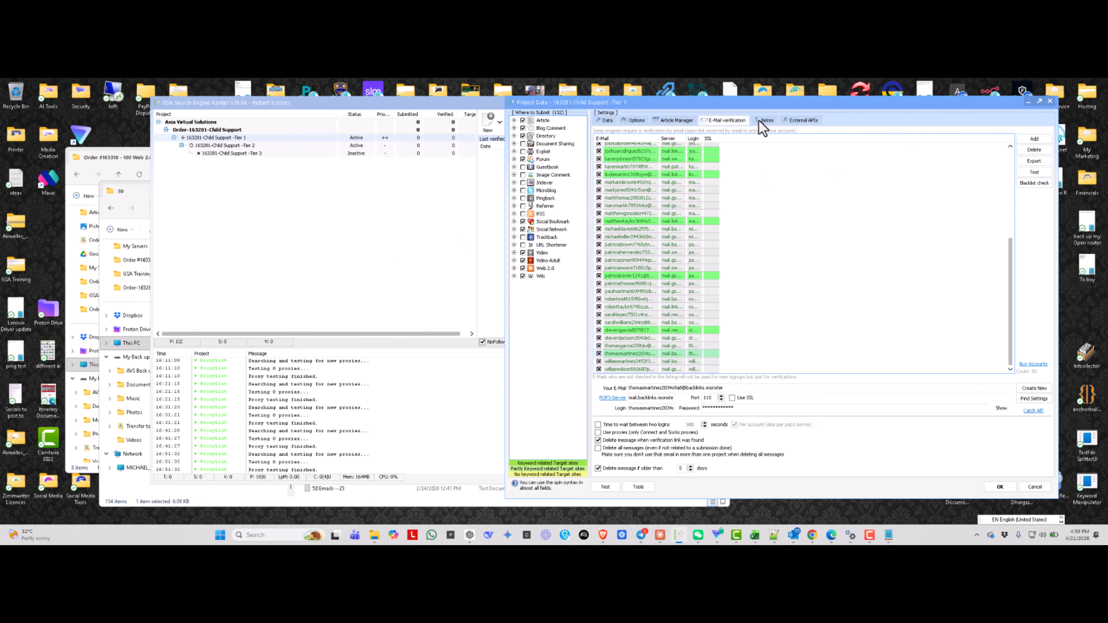
{"action": "left_click", "coordinate": [1034, 487]}
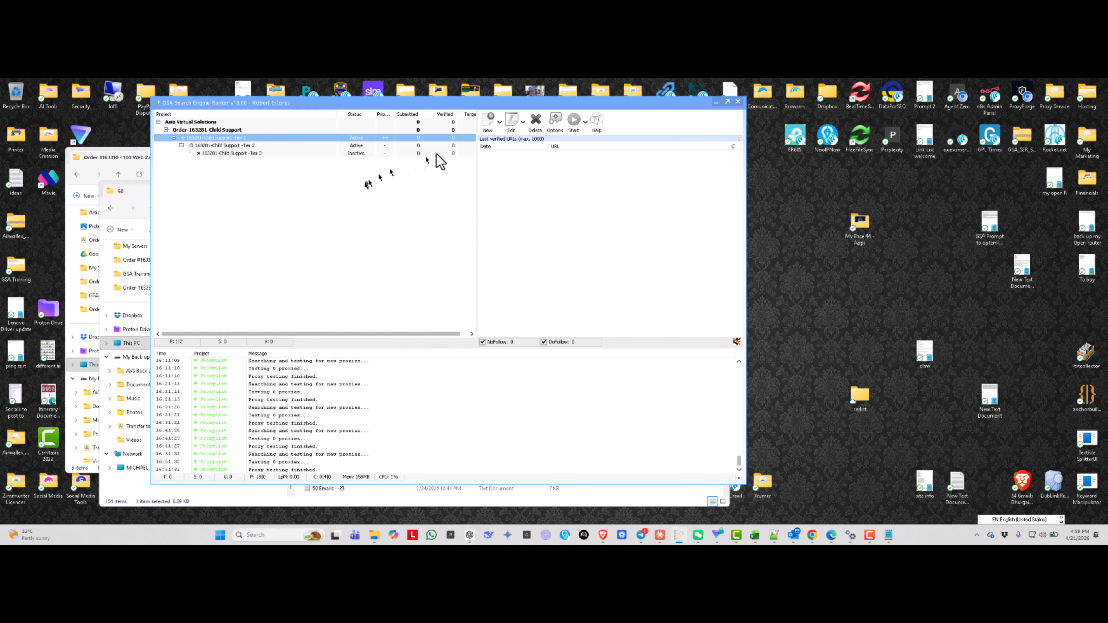
{"action": "left_click", "coordinate": [555, 123]}
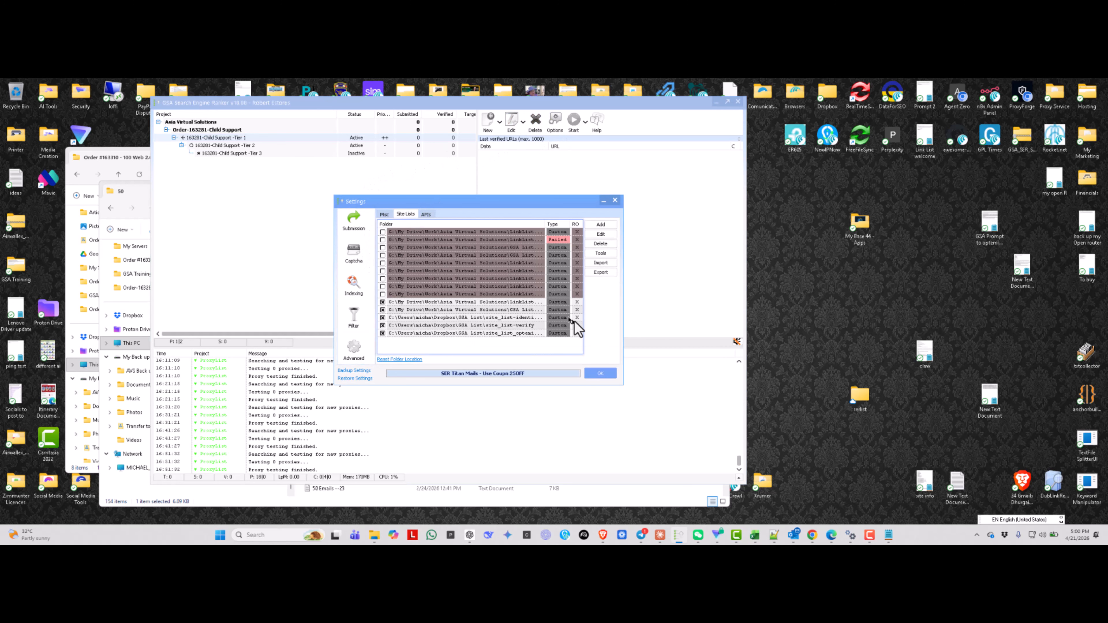
- Confirm and close the global settings, and reopen the Tier 1 project at its article management settings
{"action": "left_click", "coordinate": [601, 373]}
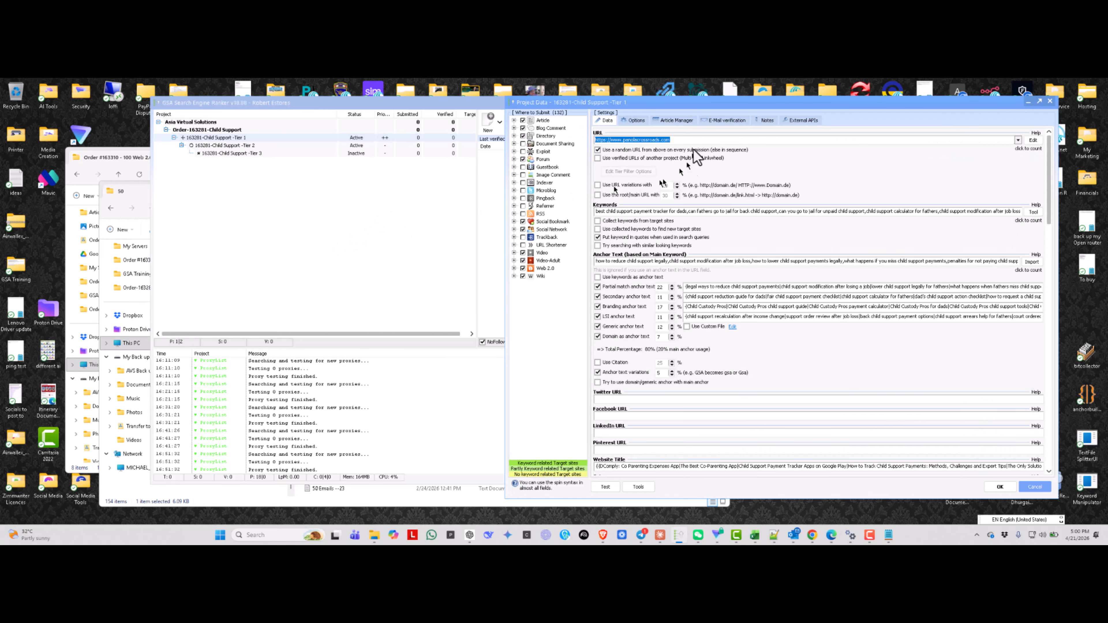
{"action": "left_click", "coordinate": [676, 120]}
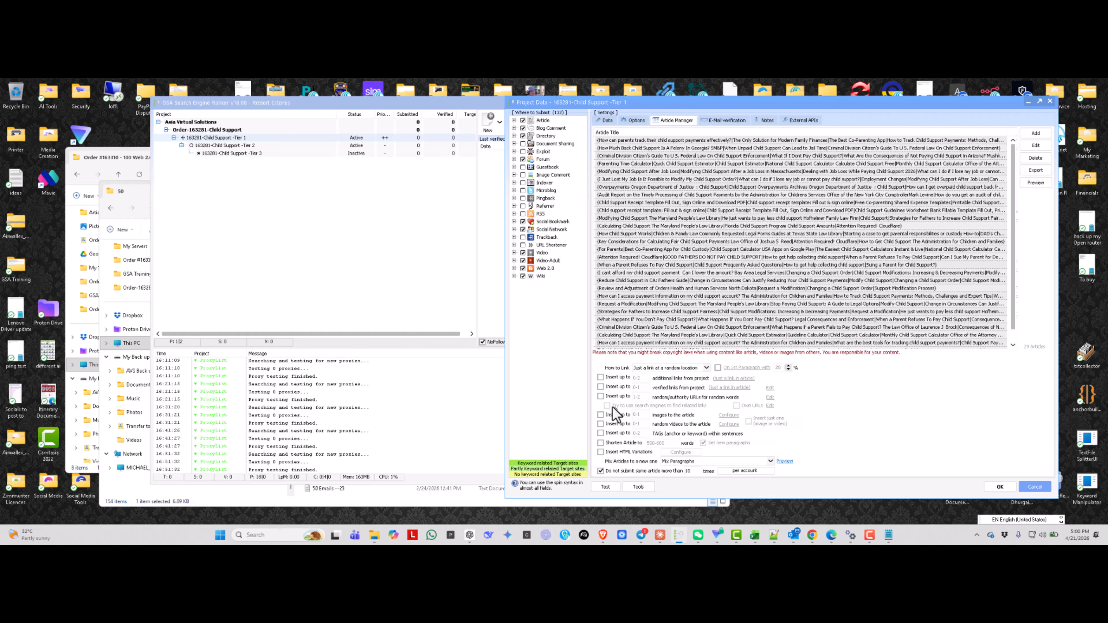
- Enable random/authority URLs for random words long enough to examine the editable URL list, close the list, and disable the option again
{"action": "left_click", "coordinate": [601, 396]}
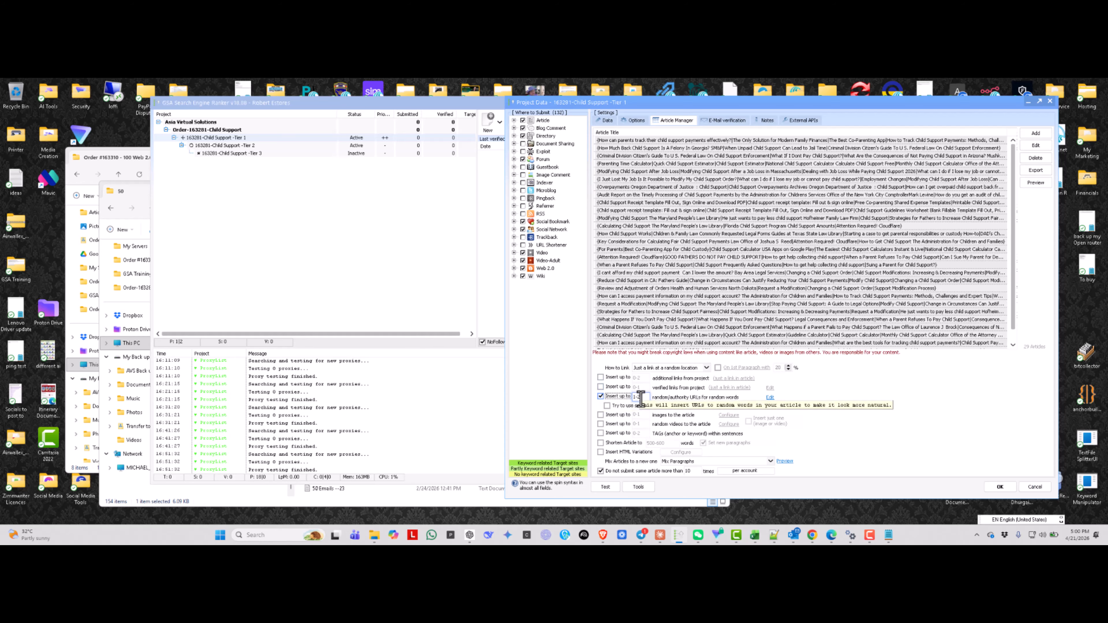
{"action": "left_click", "coordinate": [771, 398]}
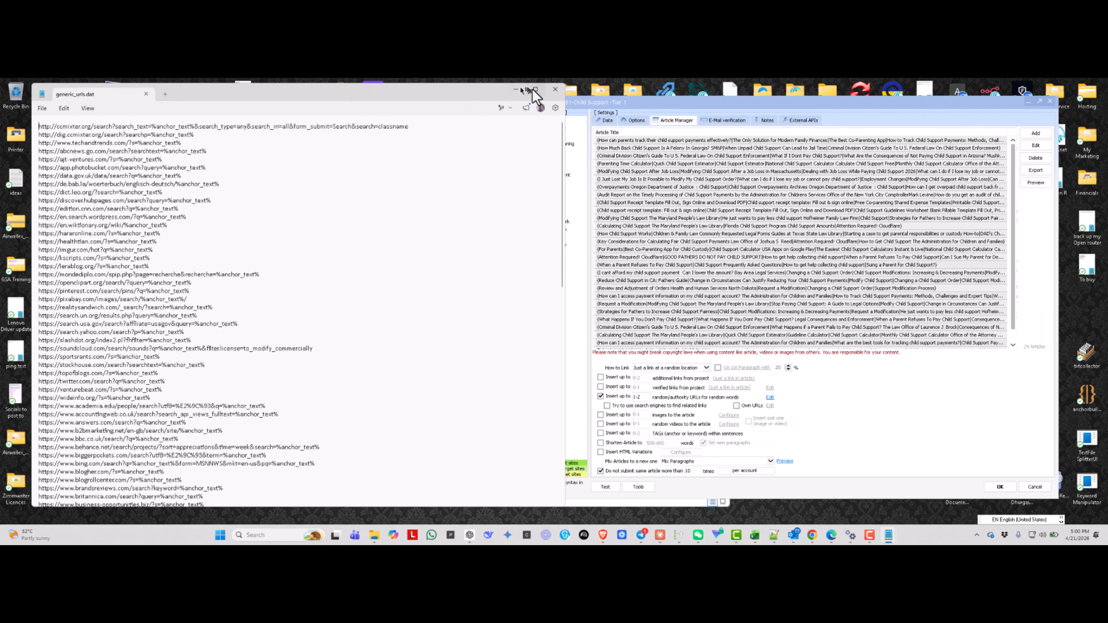
{"action": "left_click", "coordinate": [554, 90]}
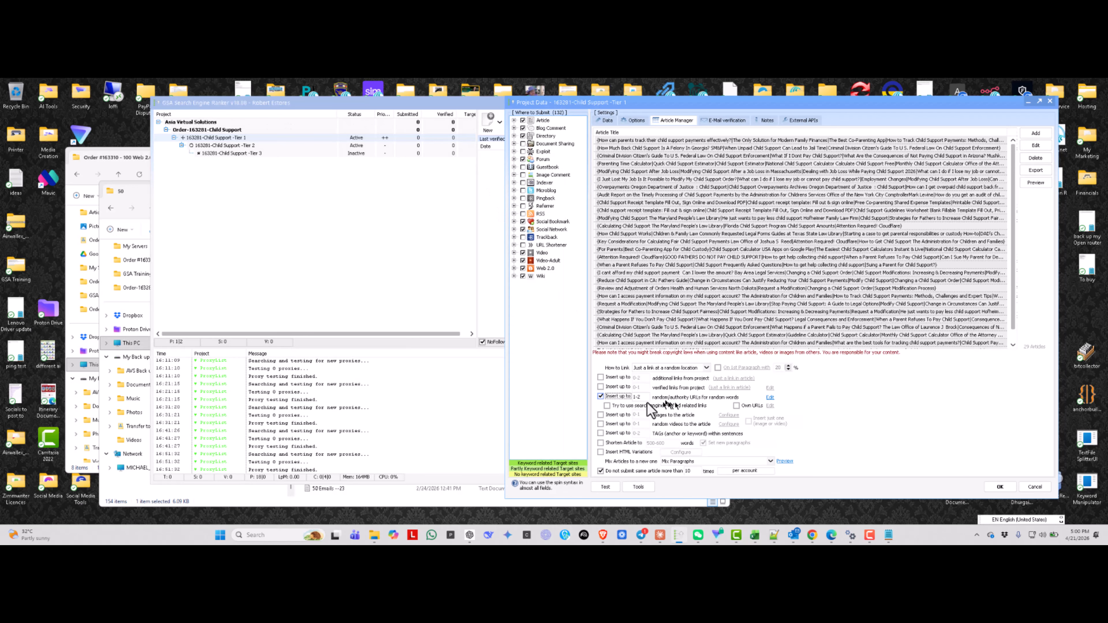
{"action": "left_click", "coordinate": [601, 396]}
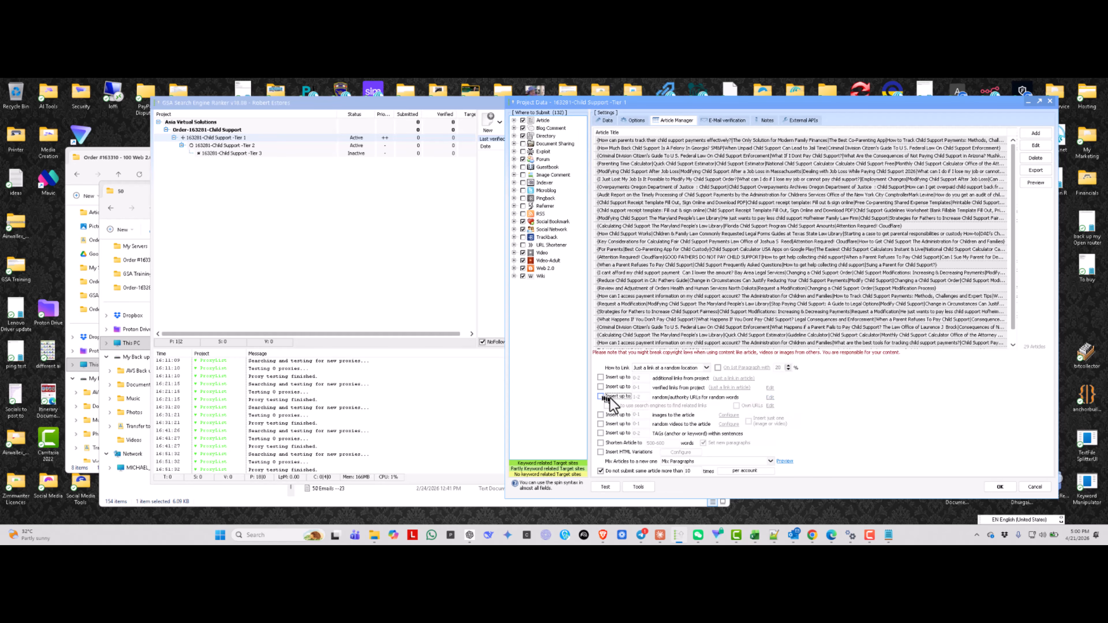